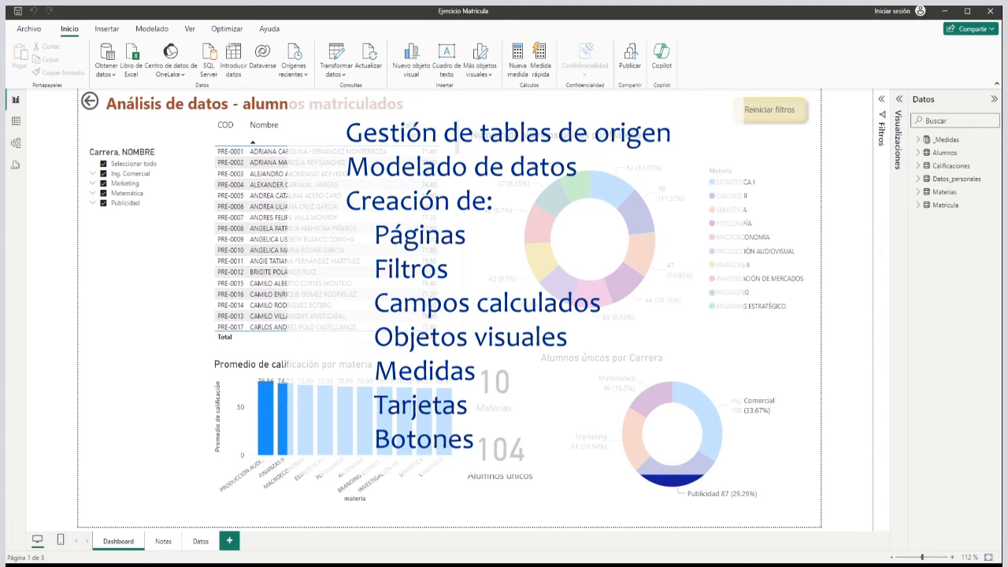
# Review the report's Notas, Datos and Dashboard pages, including the Dashboard's title and the subjects donut chart.
pyautogui.click(163, 541)
pyautogui.click(201, 542)
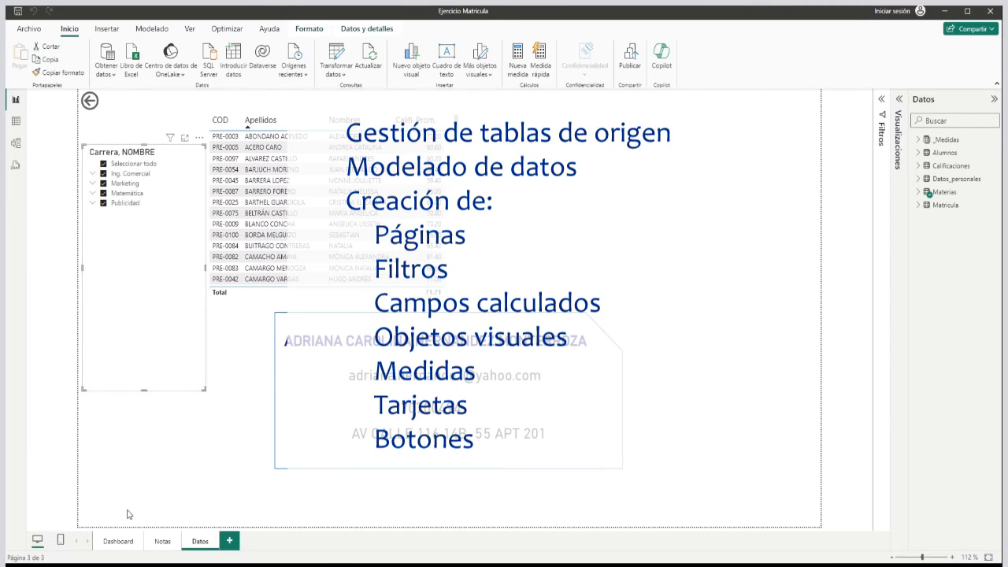
pyautogui.click(114, 541)
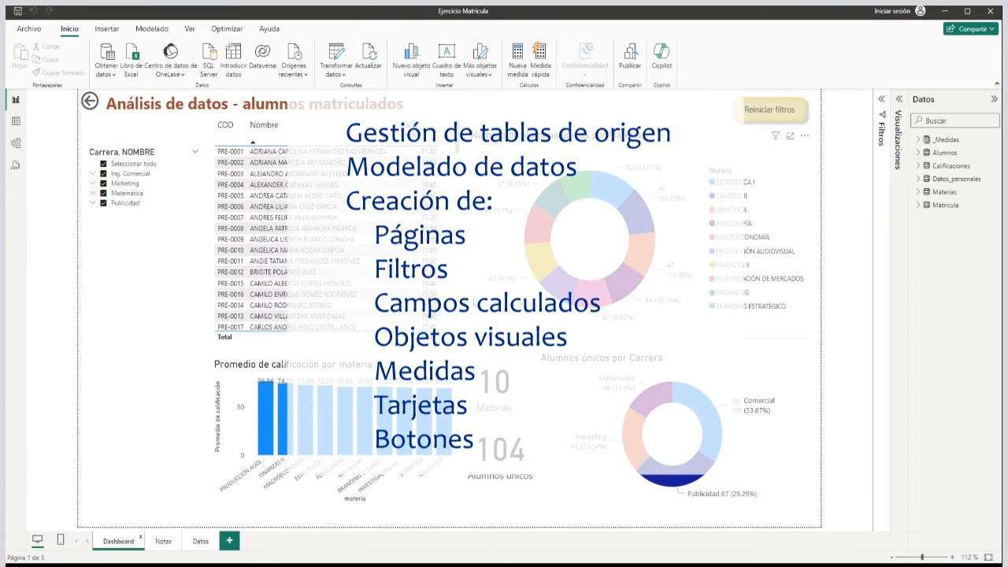
pyautogui.click(475, 270)
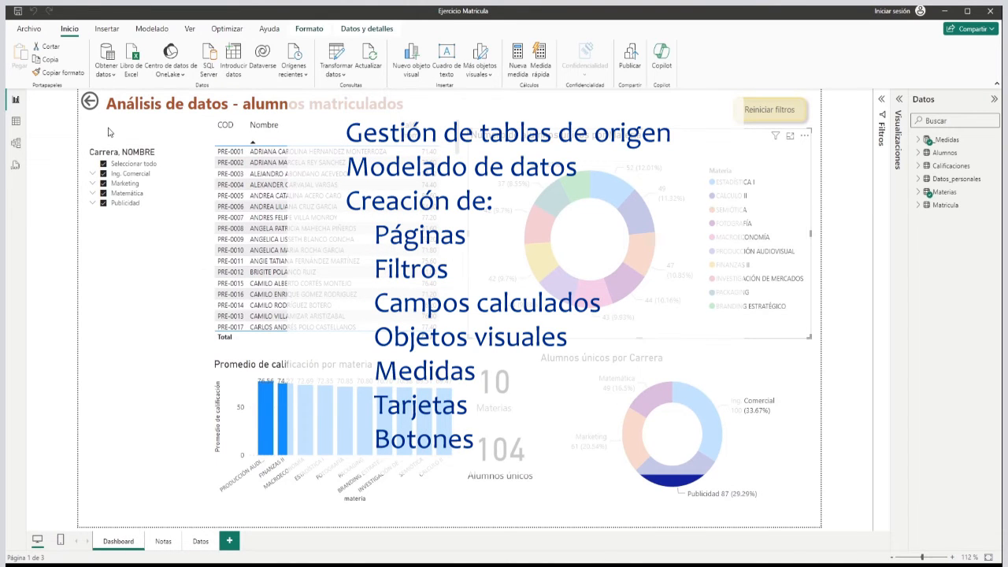
pyautogui.click(137, 118)
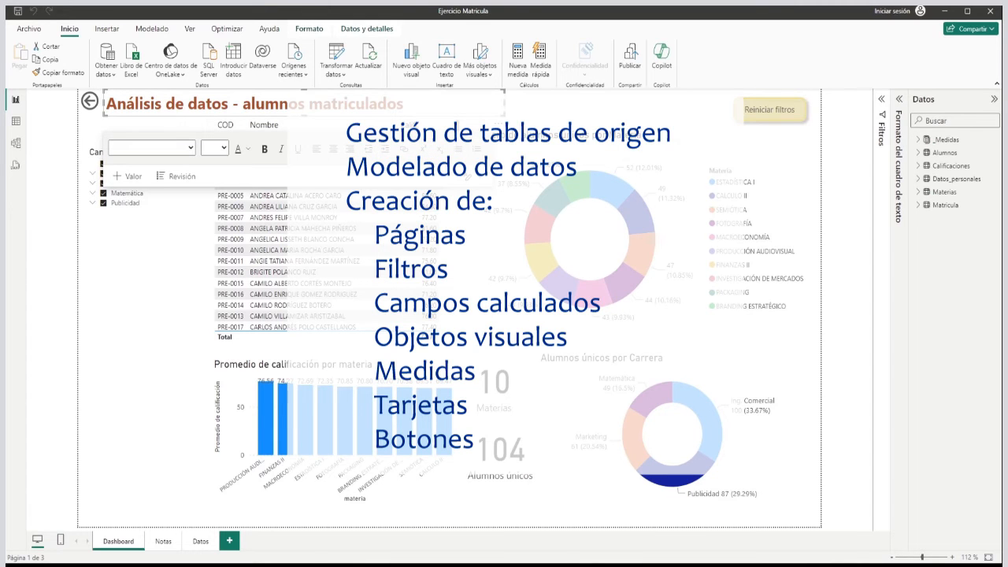
pyautogui.click(174, 349)
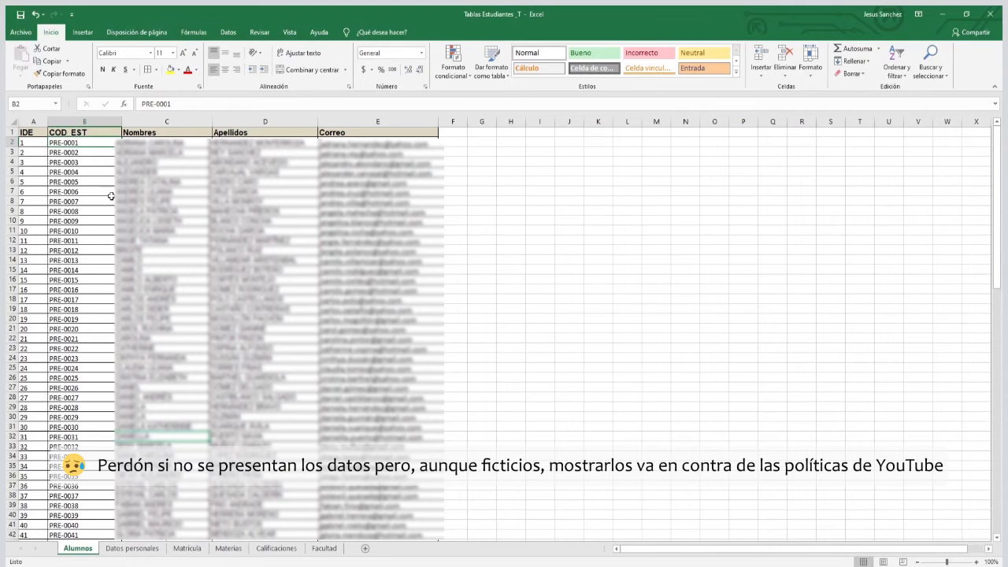
# Switch to the Tablas Estudiantes _T workbook in Excel and examine the COD_EST column of the Alumnos sheet.
pyautogui.click(110, 202)
pyautogui.click(74, 183)
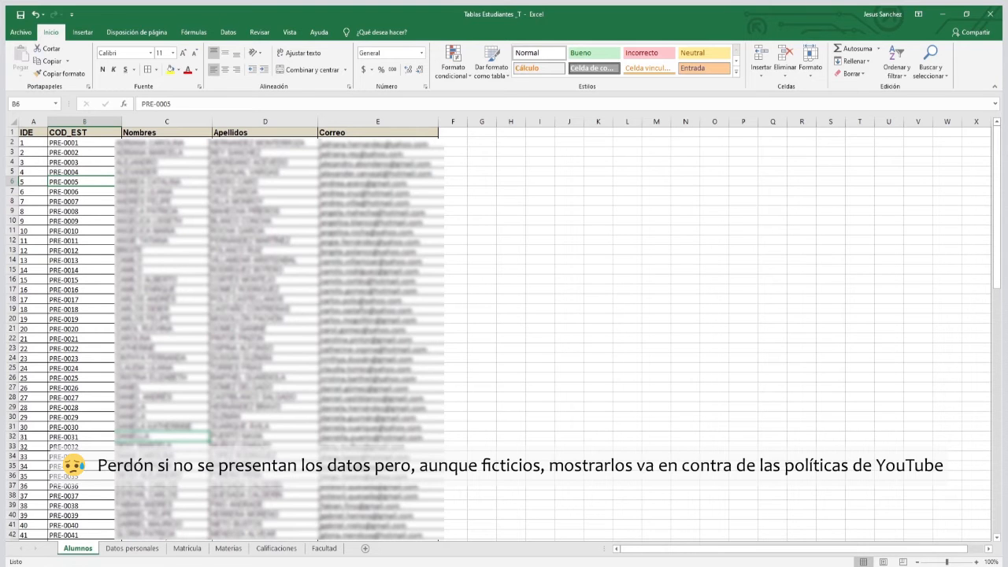
pyautogui.click(74, 120)
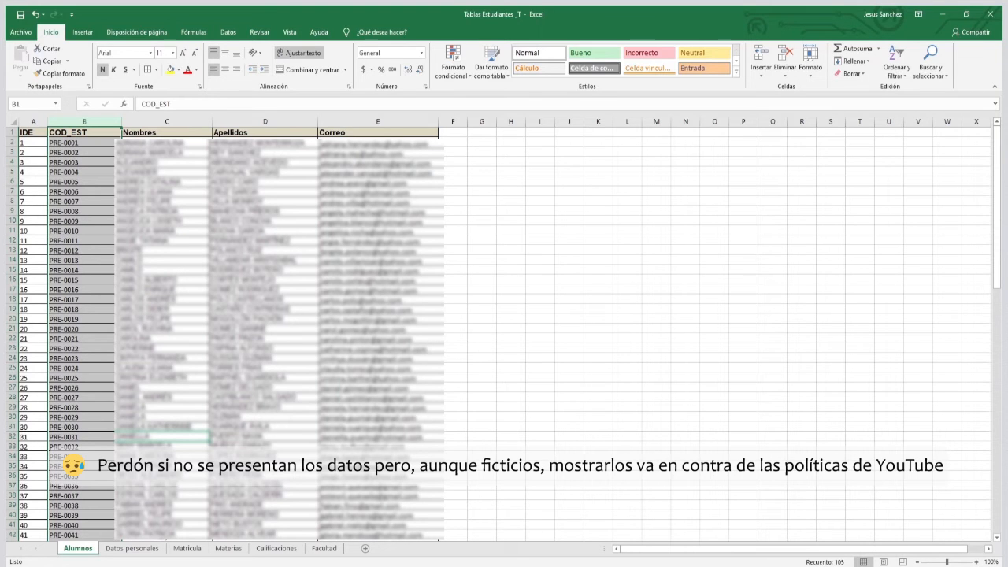
# Compare the Datos personales sheet with Alumnos, examining its COD_EST, DOCUMENTO, Nro, Dirección and Teléfono columns.
pyautogui.click(131, 548)
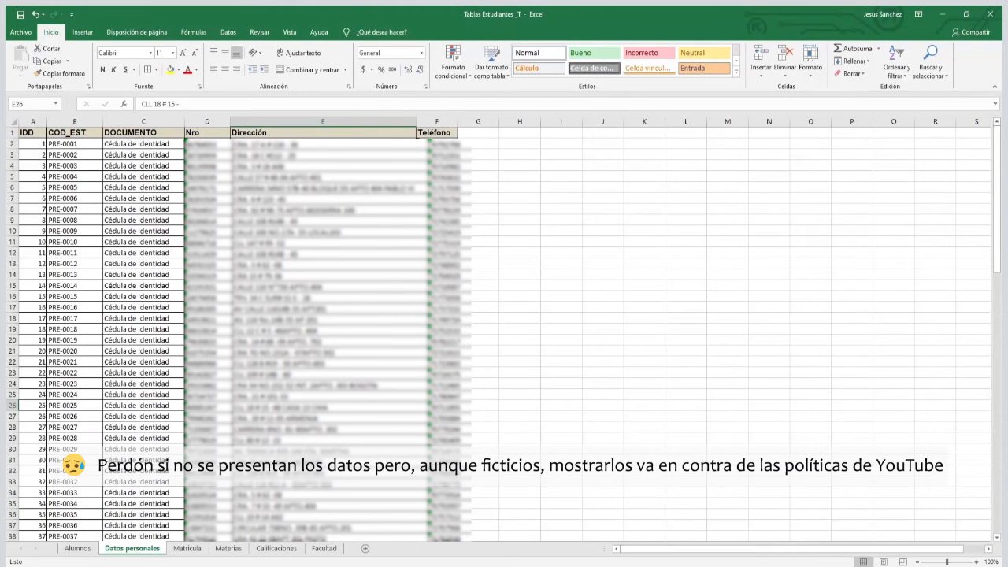
pyautogui.click(78, 548)
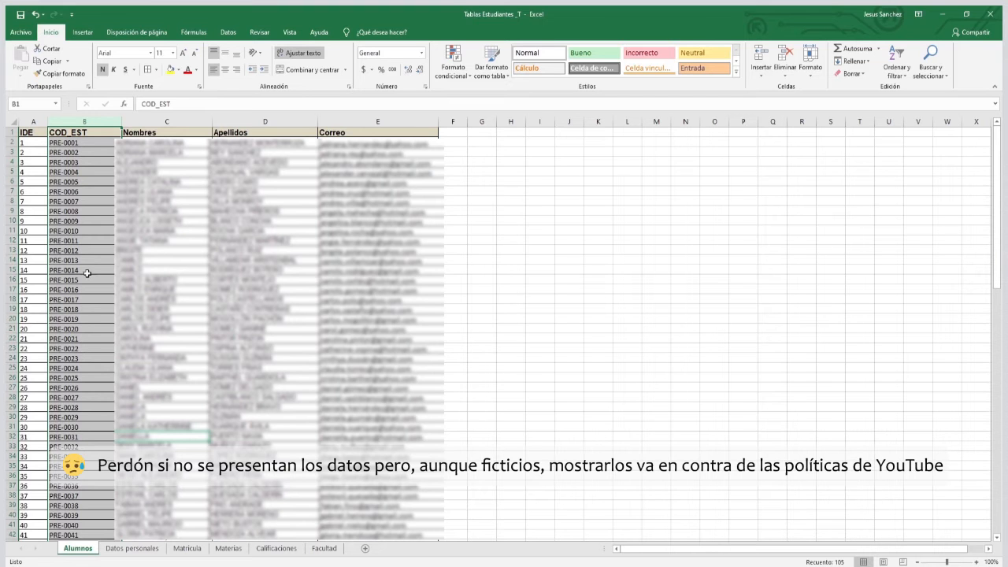
pyautogui.click(133, 549)
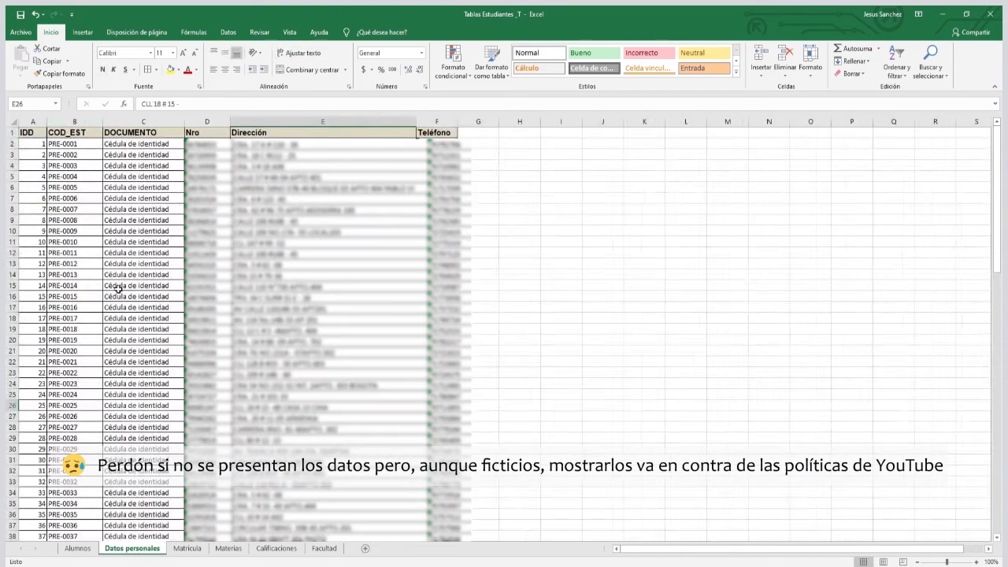
pyautogui.click(71, 232)
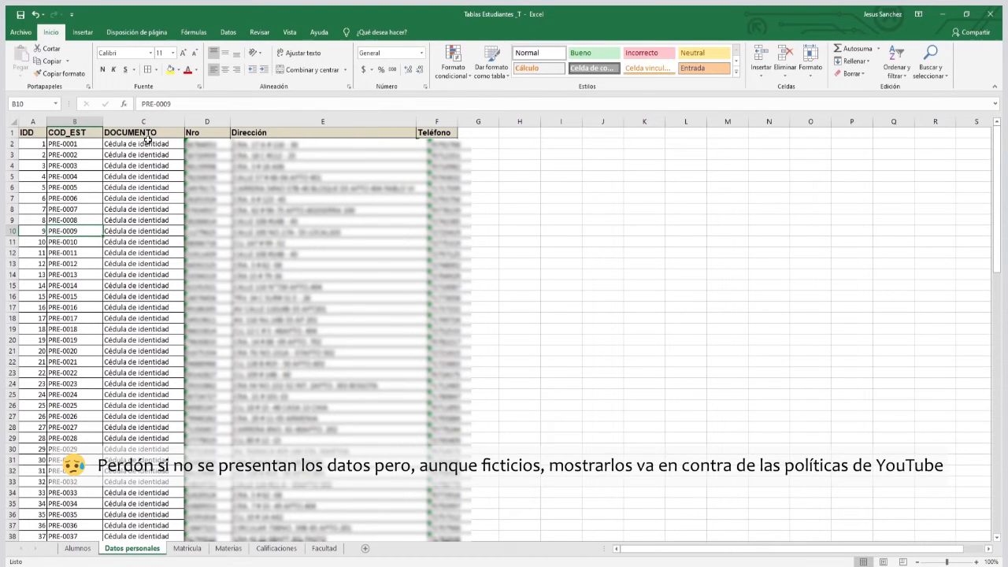
pyautogui.click(210, 134)
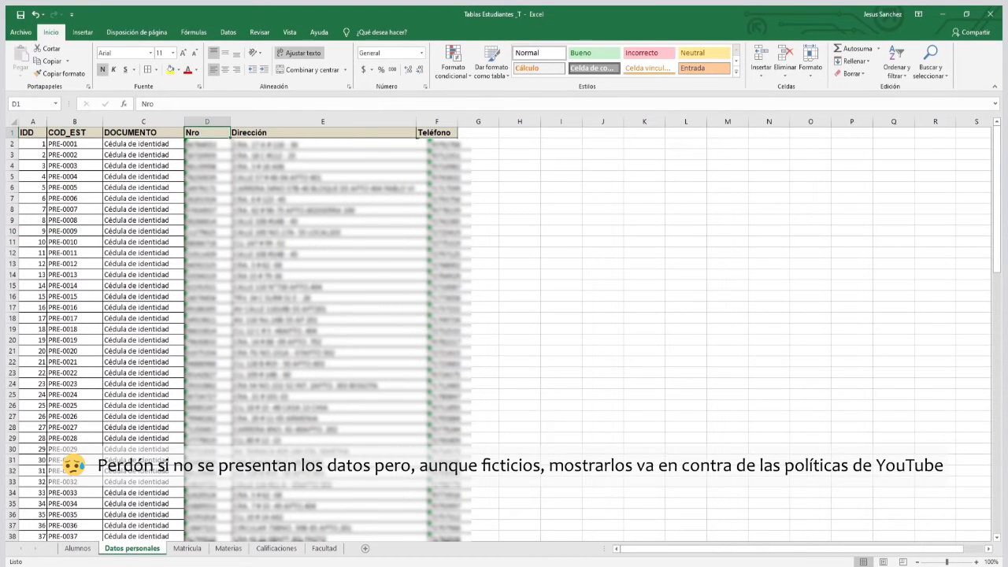
pyautogui.click(126, 155)
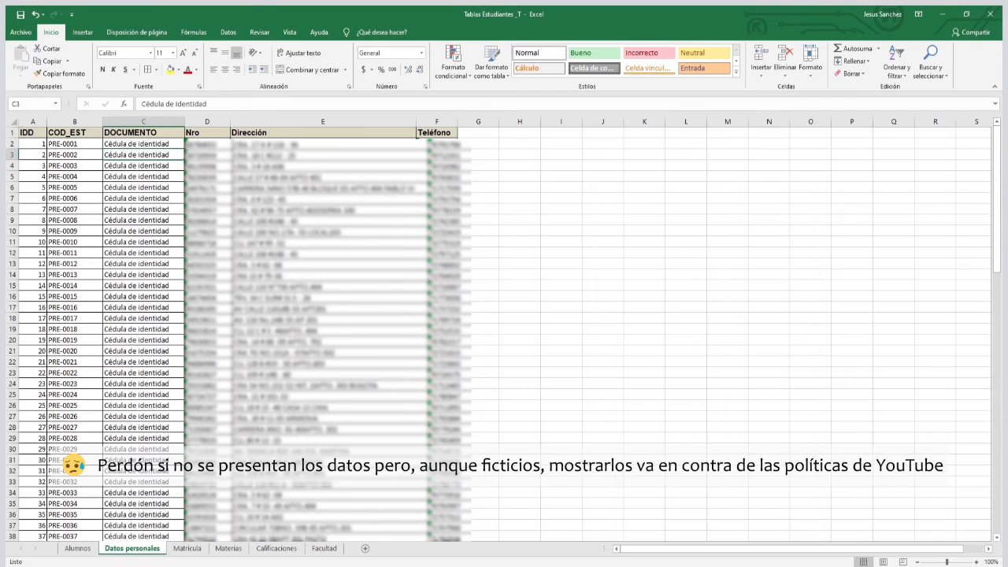
pyautogui.click(254, 145)
pyautogui.click(254, 134)
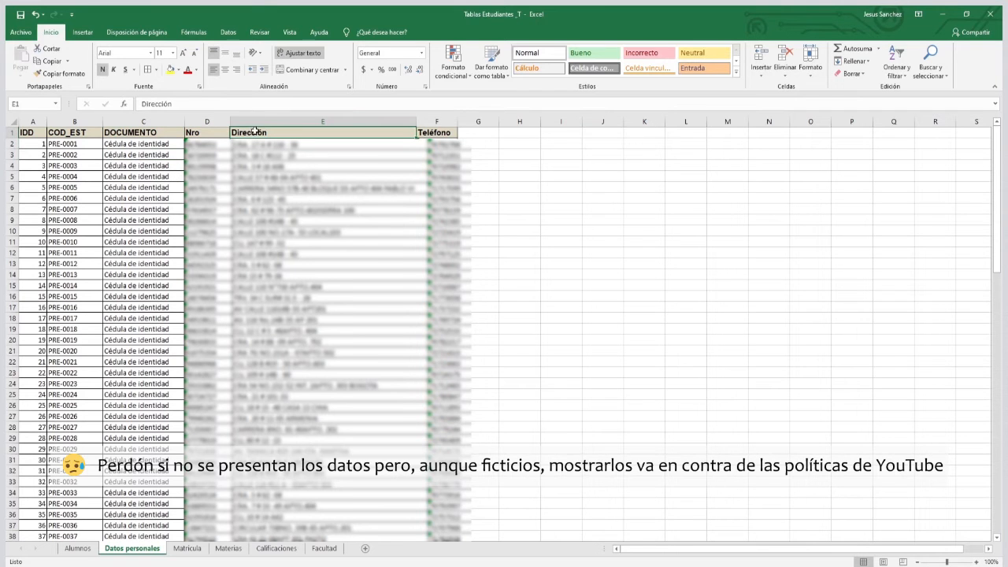
pyautogui.click(425, 133)
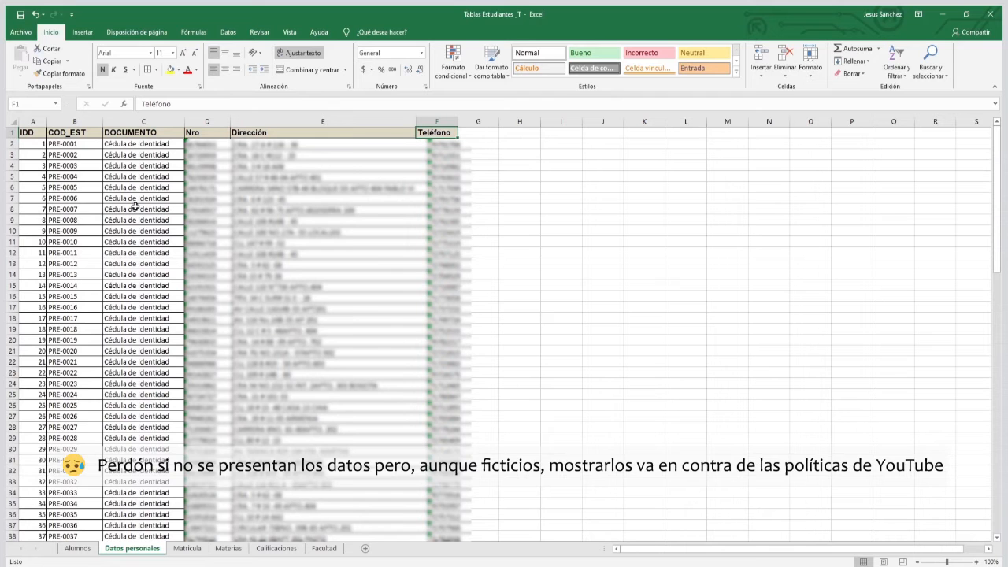
pyautogui.click(64, 122)
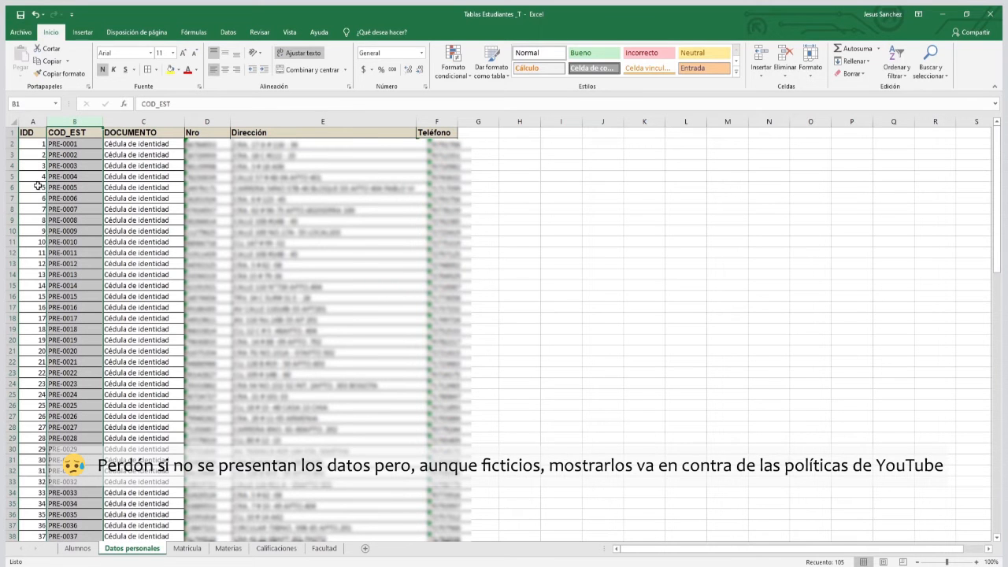
# Examine in the Matricula sheet how each COD_EST student code repeats for its enrolled Materia codes.
pyautogui.click(189, 548)
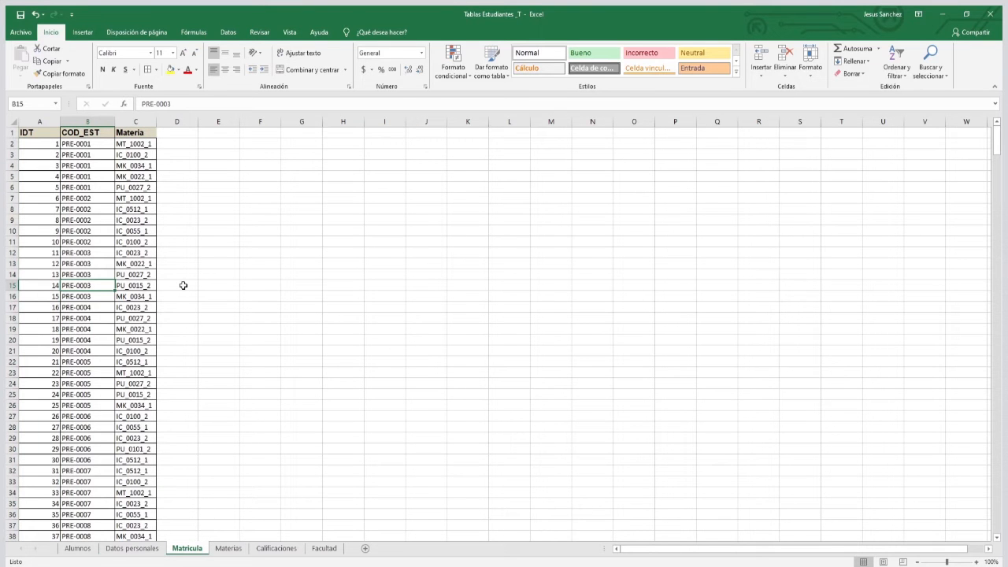
pyautogui.moveTo(91, 144); pyautogui.dragTo(91, 295)
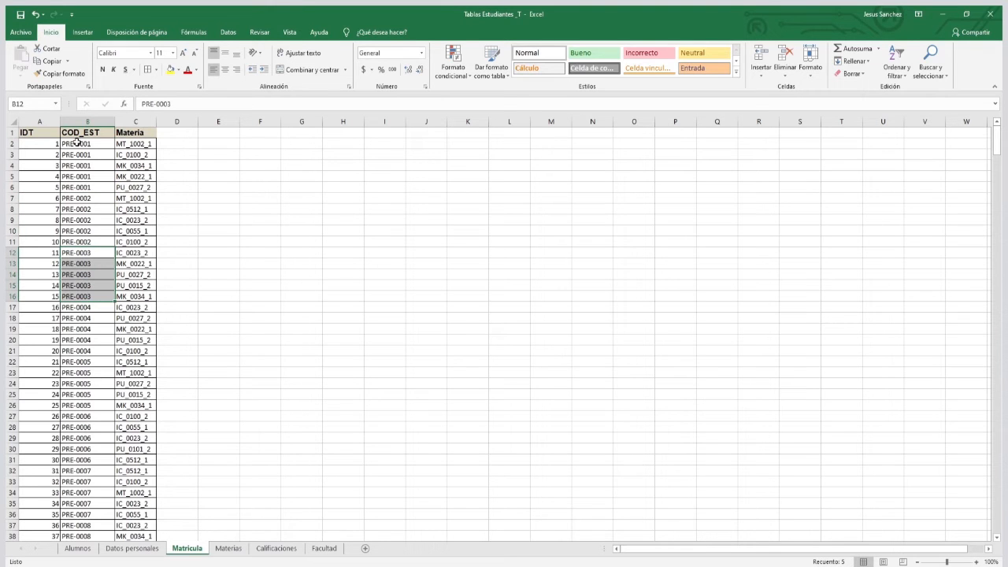
pyautogui.scroll(-11, 80, 153)
pyautogui.scroll(6, 80, 153)
pyautogui.click(138, 134)
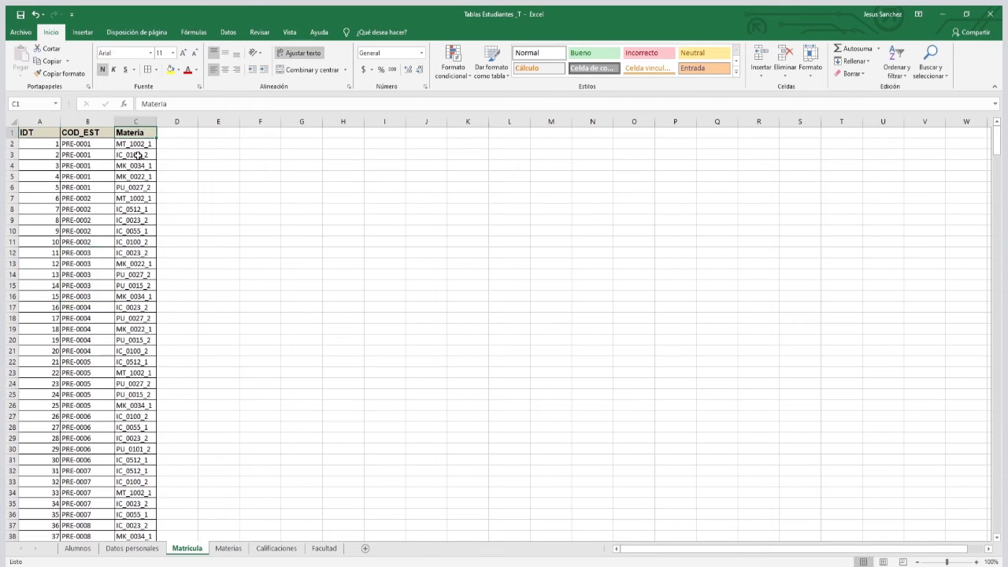
pyautogui.moveTo(137, 145); pyautogui.dragTo(140, 241)
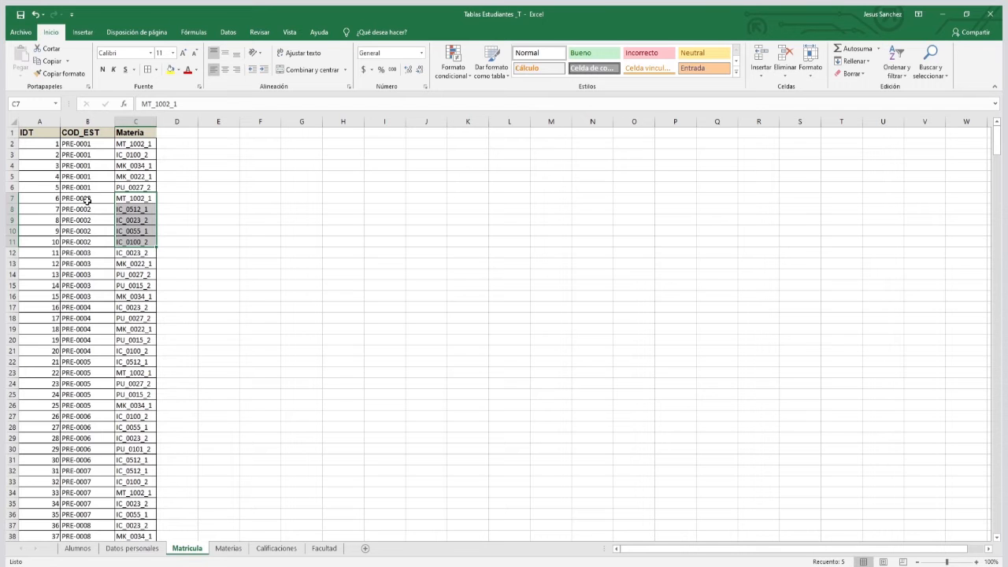
pyautogui.moveTo(135, 147); pyautogui.dragTo(139, 187)
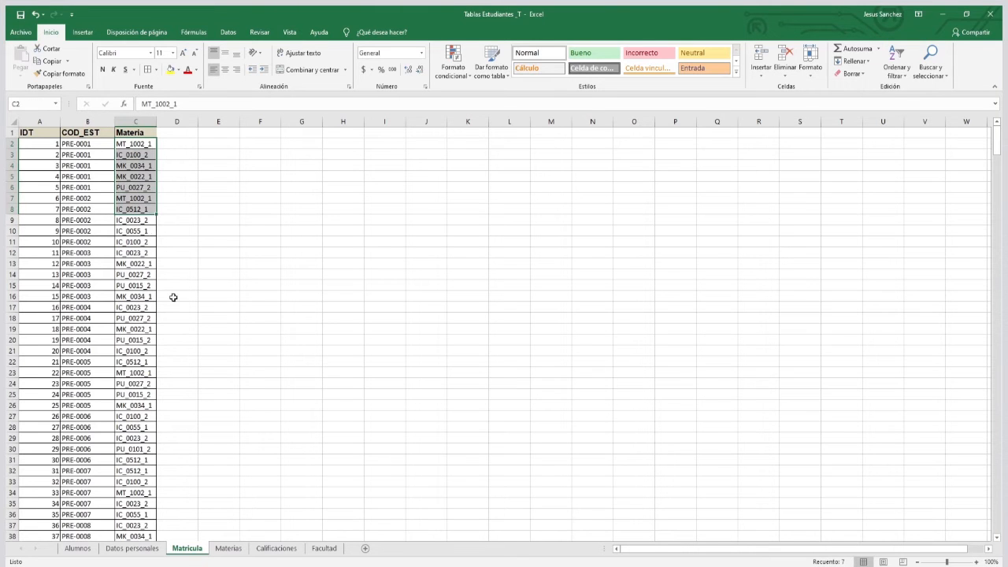
# Examine the COD_MATERIA, NOMBRE and CREDITOS columns of the course table in the Materias sheet.
pyautogui.click(228, 548)
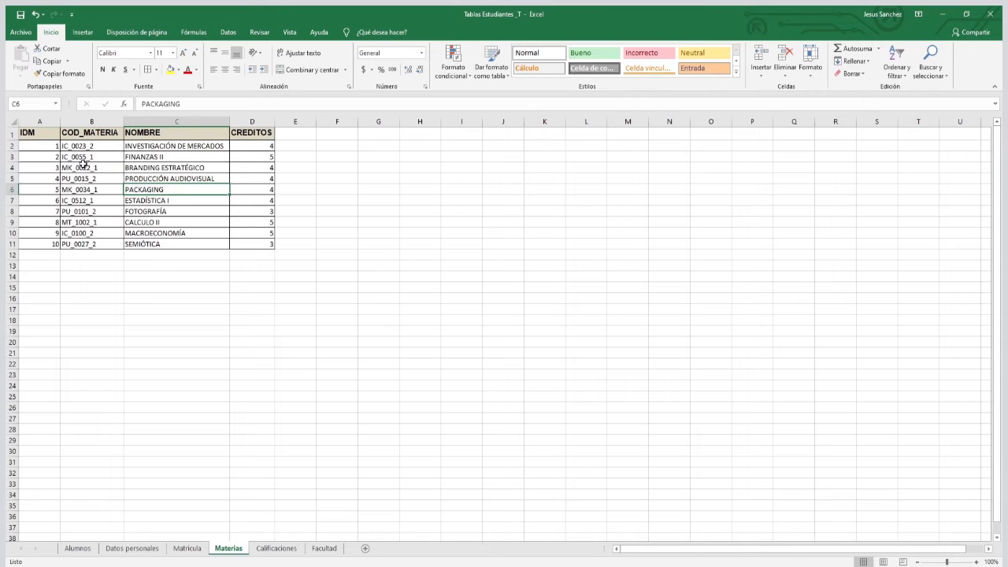
pyautogui.moveTo(105, 145); pyautogui.dragTo(158, 233)
pyautogui.click(158, 244)
pyautogui.moveTo(248, 243); pyautogui.dragTo(35, 132)
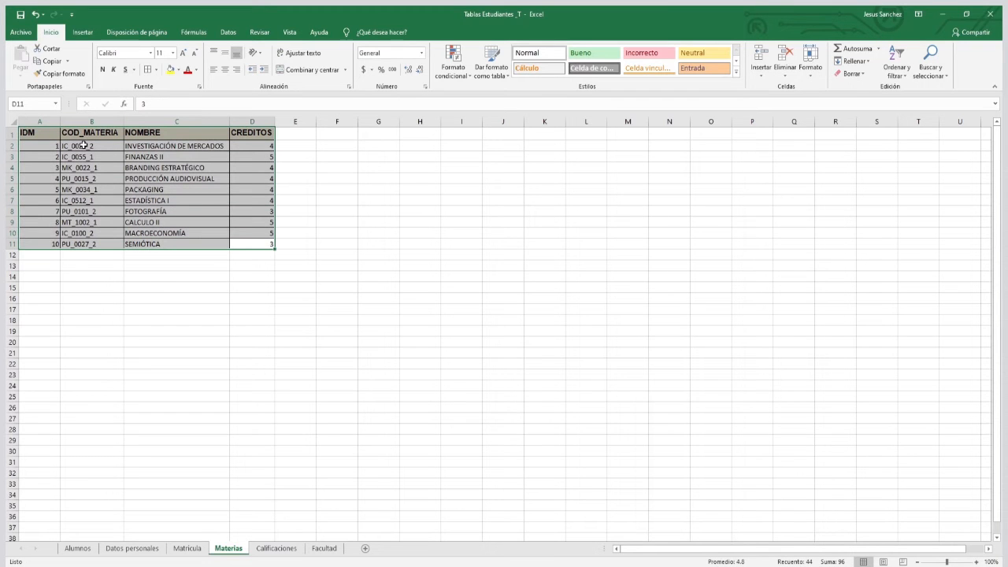
pyautogui.click(93, 146)
pyautogui.click(158, 146)
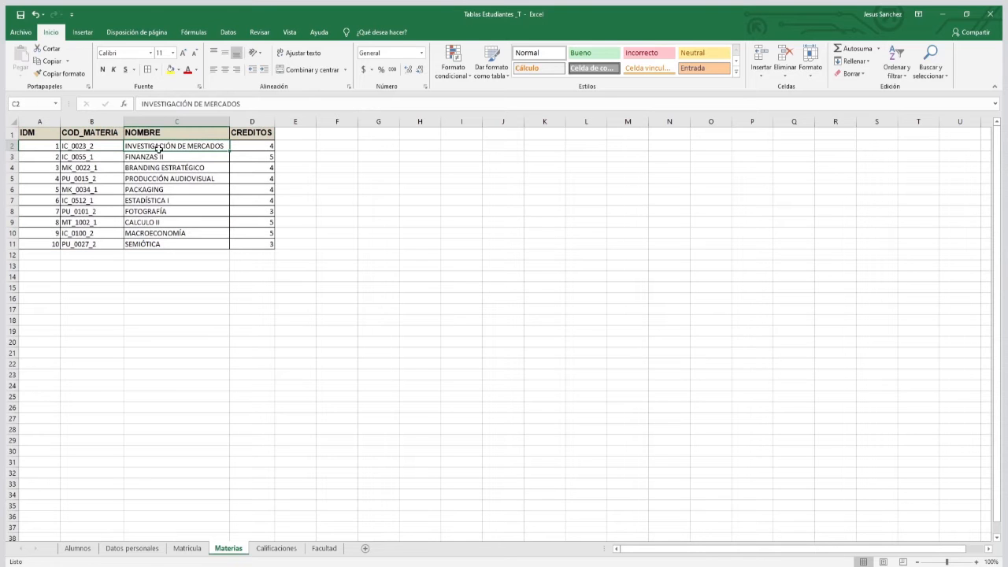
pyautogui.moveTo(79, 133); pyautogui.dragTo(82, 245)
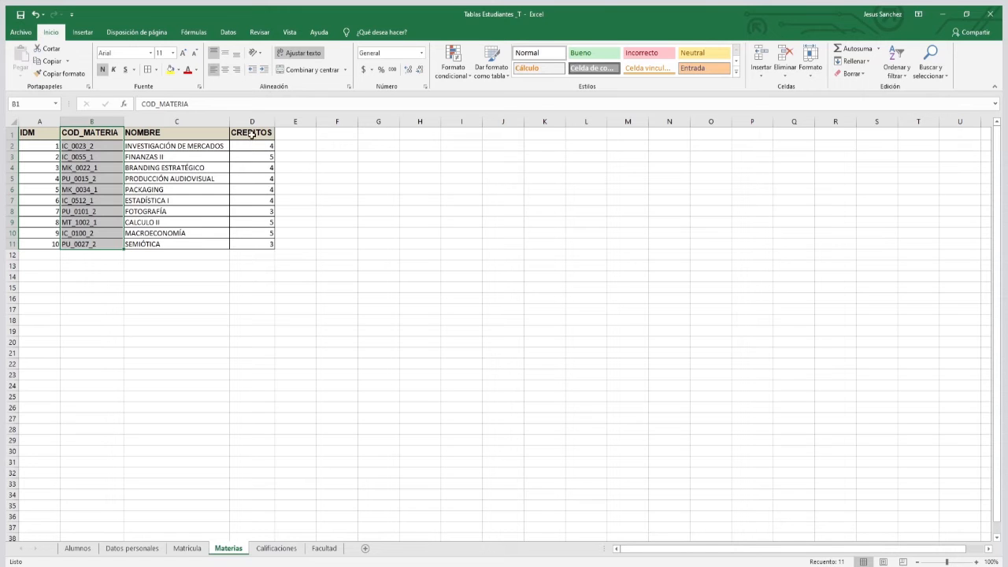
pyautogui.click(268, 167)
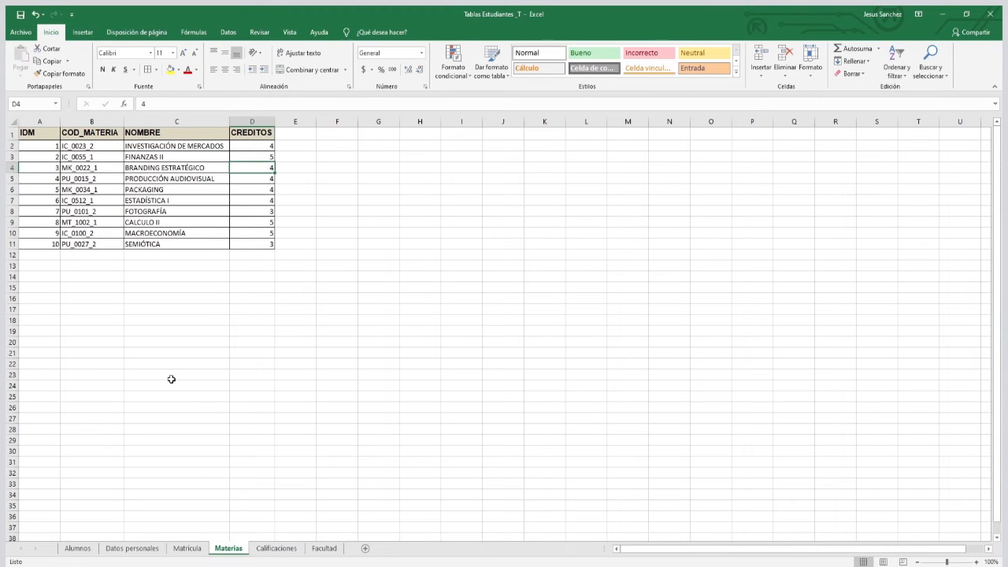
# Look through the Calificaciones sheet and find the course name for code IC_0023_2 in the Materias sheet.
pyautogui.click(278, 548)
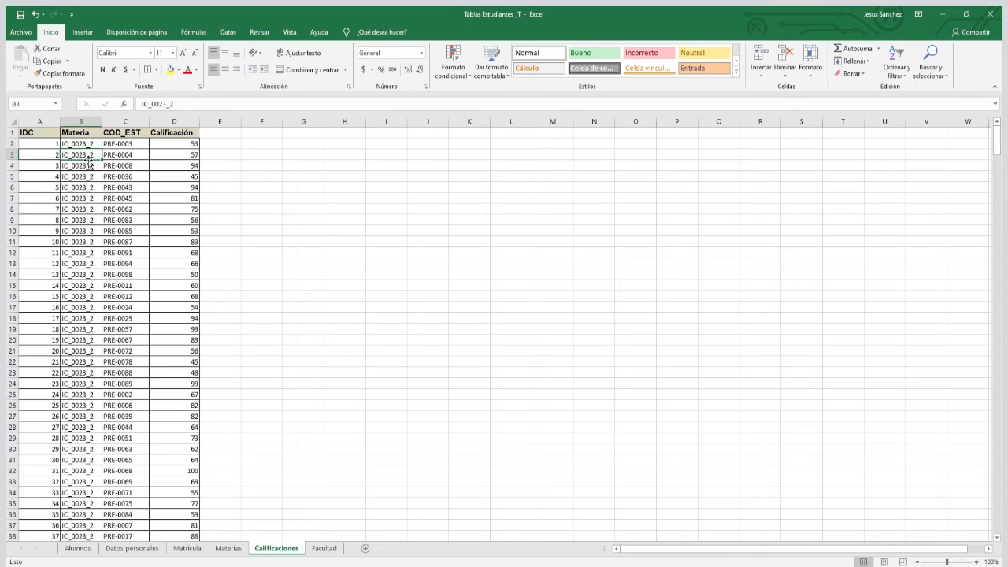
pyautogui.scroll(-1, 89, 164)
pyautogui.scroll(1, 85, 164)
pyautogui.click(227, 548)
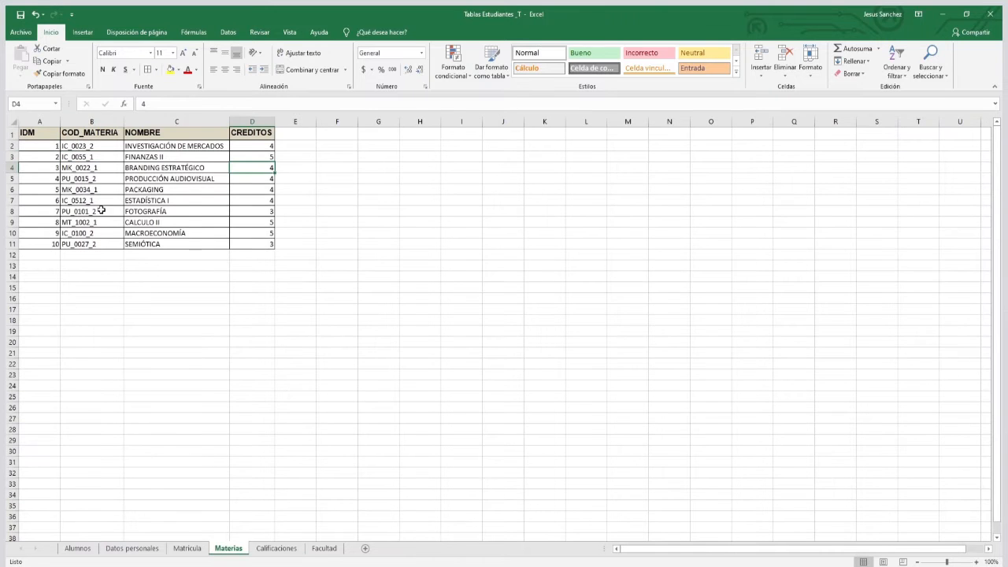
pyautogui.click(81, 145)
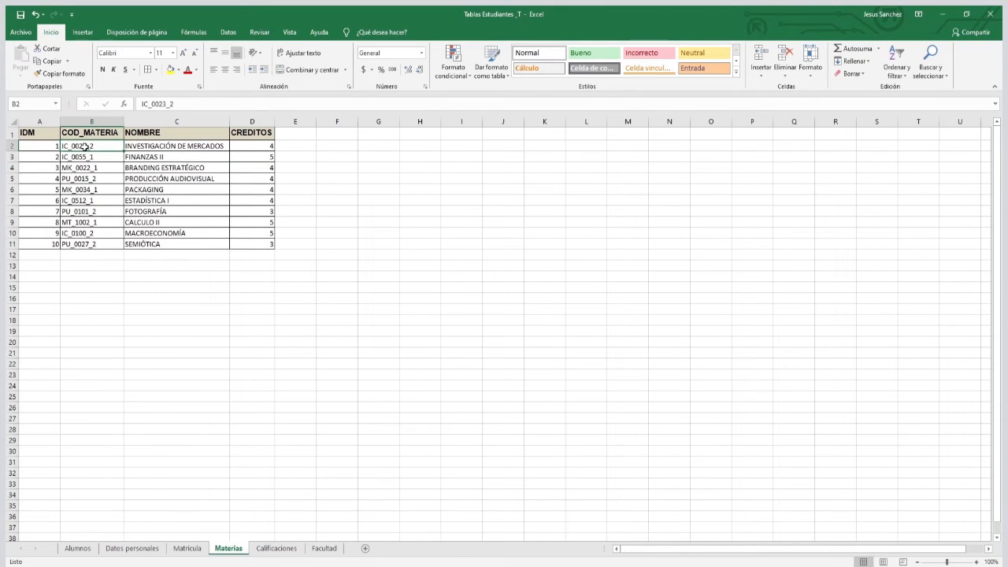
pyautogui.click(171, 146)
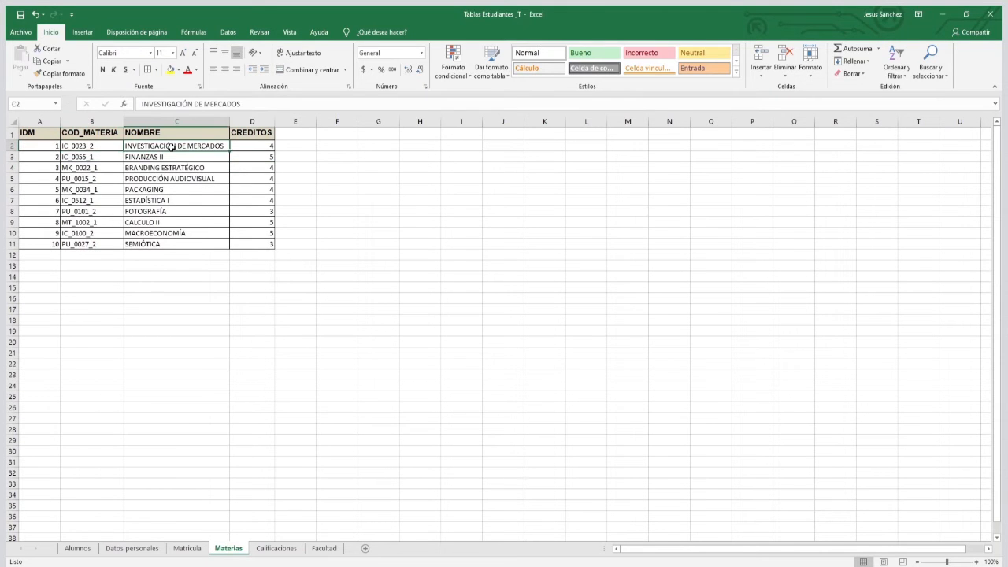
# Examine the IC_0023_2 records in the Calificaciones sheet across the Materia, COD_EST and Calificación columns.
pyautogui.click(267, 548)
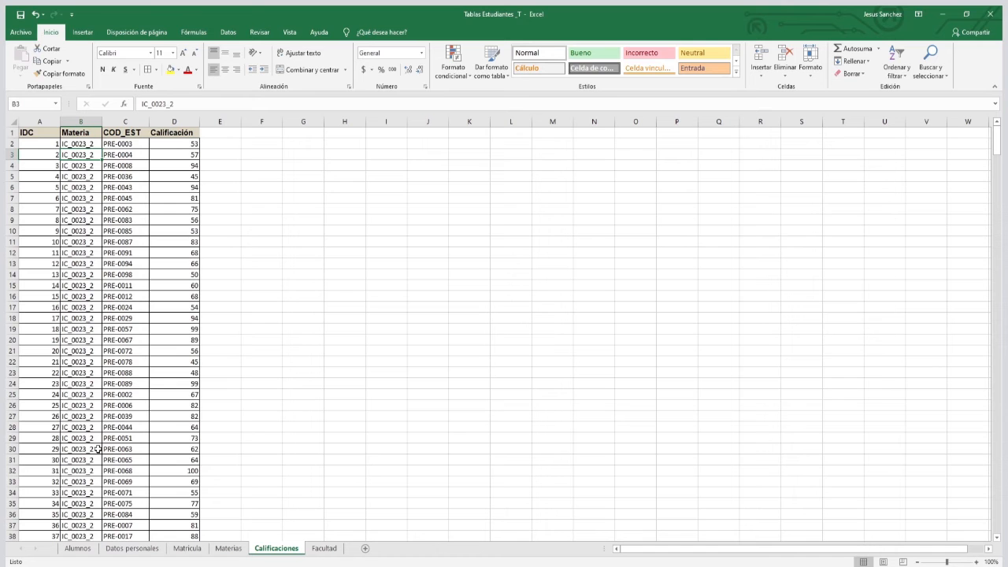
pyautogui.scroll(-5, 97, 449)
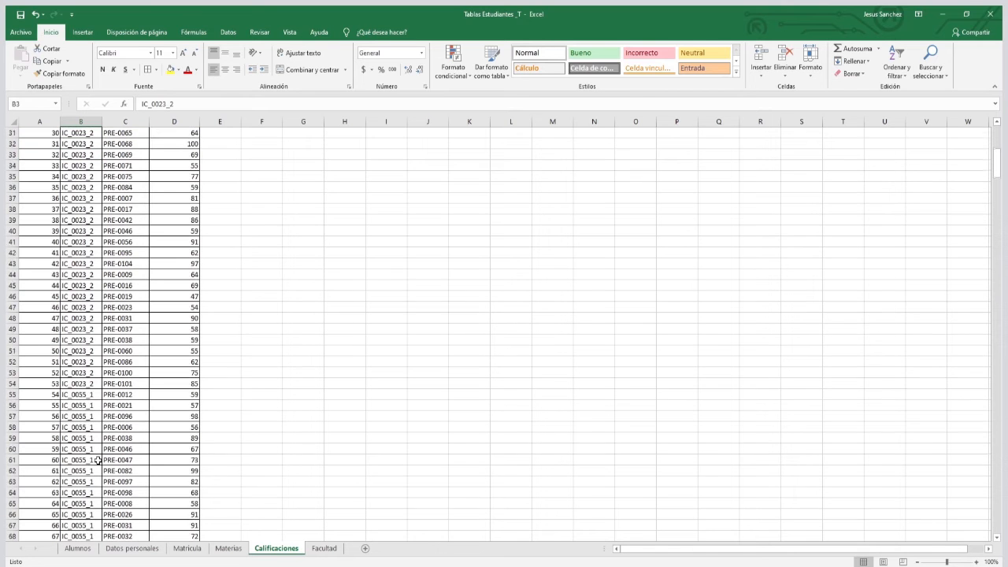
pyautogui.scroll(-2, 96, 490)
pyautogui.click(87, 481)
pyautogui.moveTo(86, 481); pyautogui.dragTo(167, 143)
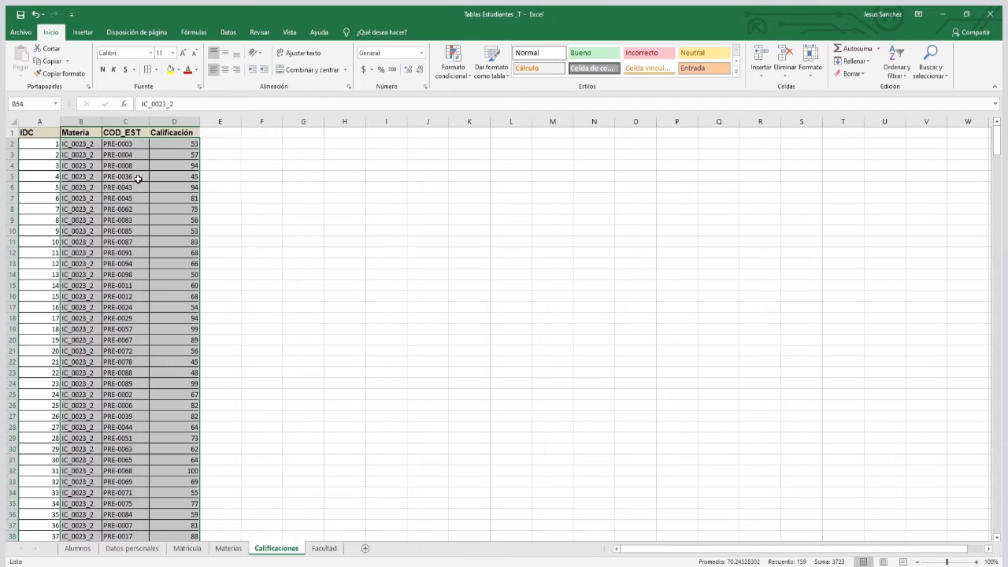
pyautogui.click(163, 132)
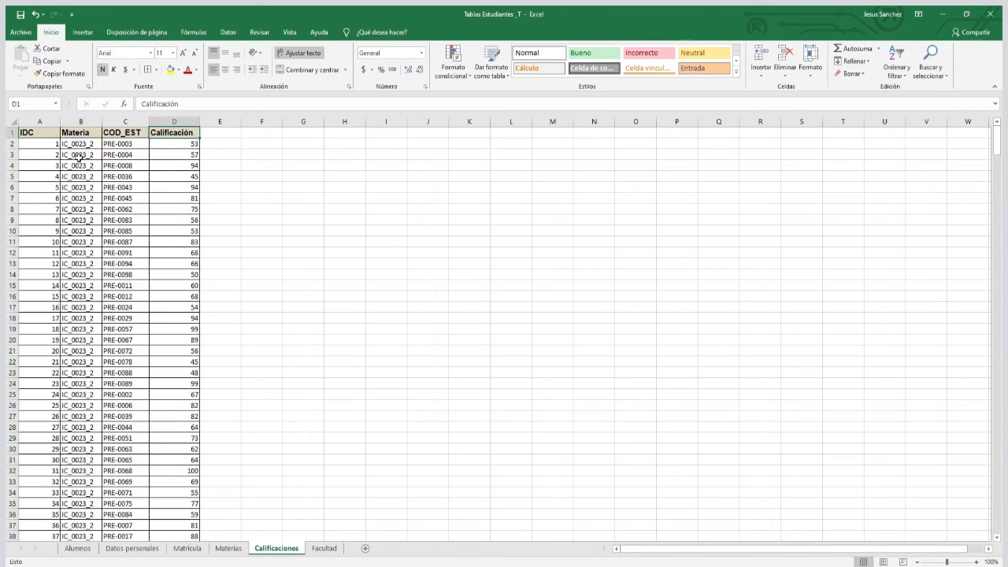
# Examine how the Carrera column pairs with the Materia codes in the Facultad sheet.
pyautogui.click(315, 549)
pyautogui.click(85, 188)
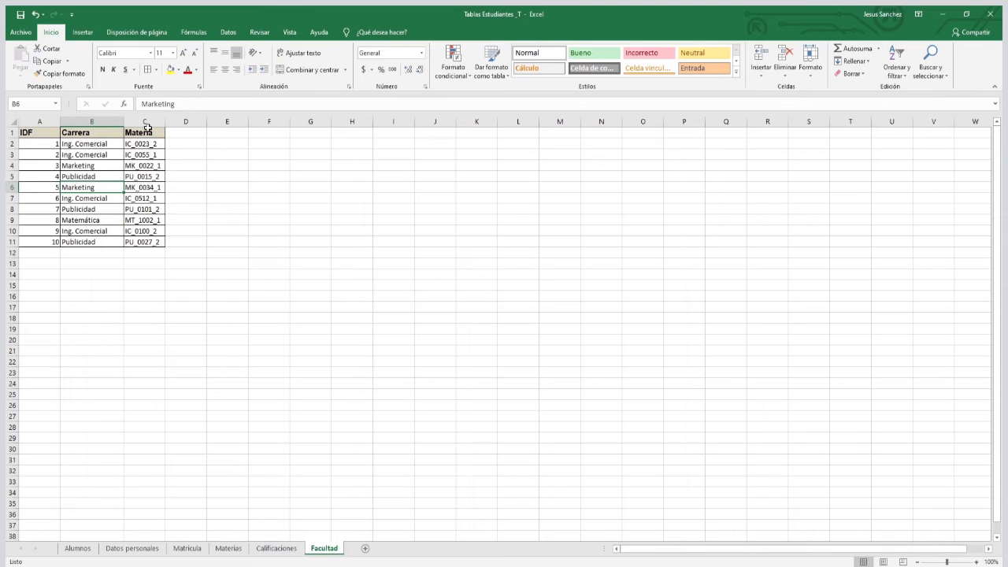
pyautogui.click(146, 121)
pyautogui.click(91, 122)
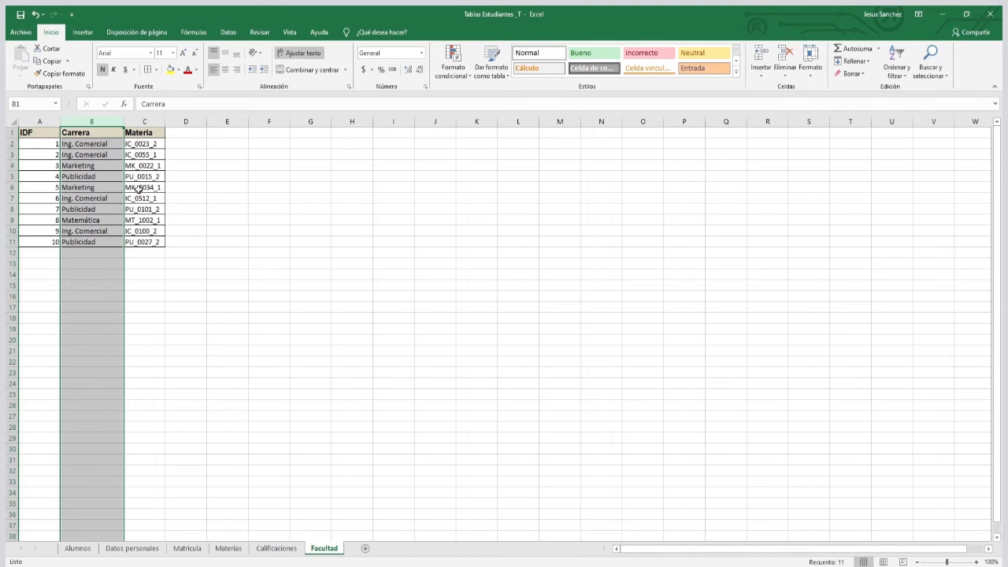
pyautogui.moveTo(37, 132); pyautogui.dragTo(154, 242)
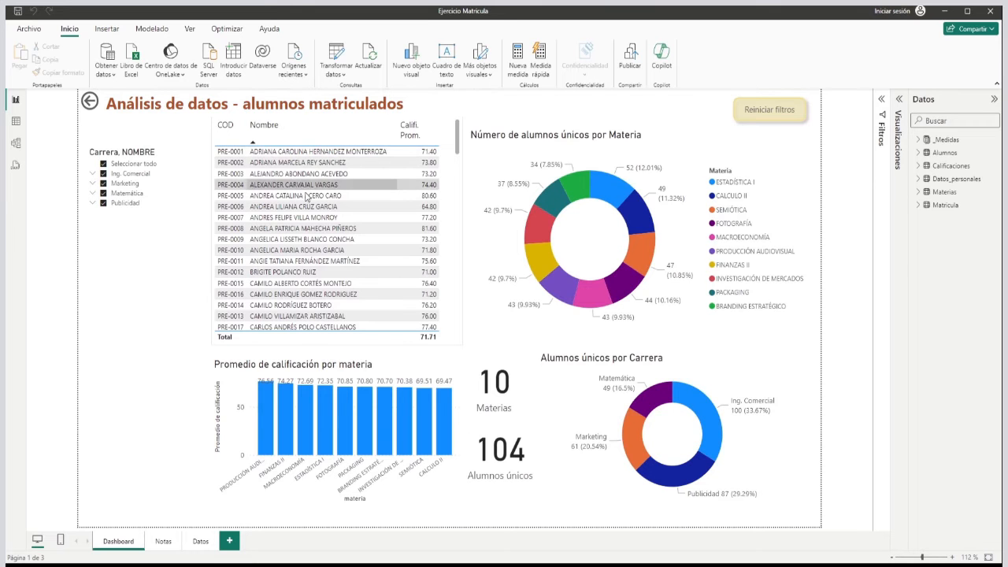
# Switch to the Power BI report and look through the student table of codes, names and average grades on the Dashboard page.
pyautogui.scroll(-15, 300, 229)
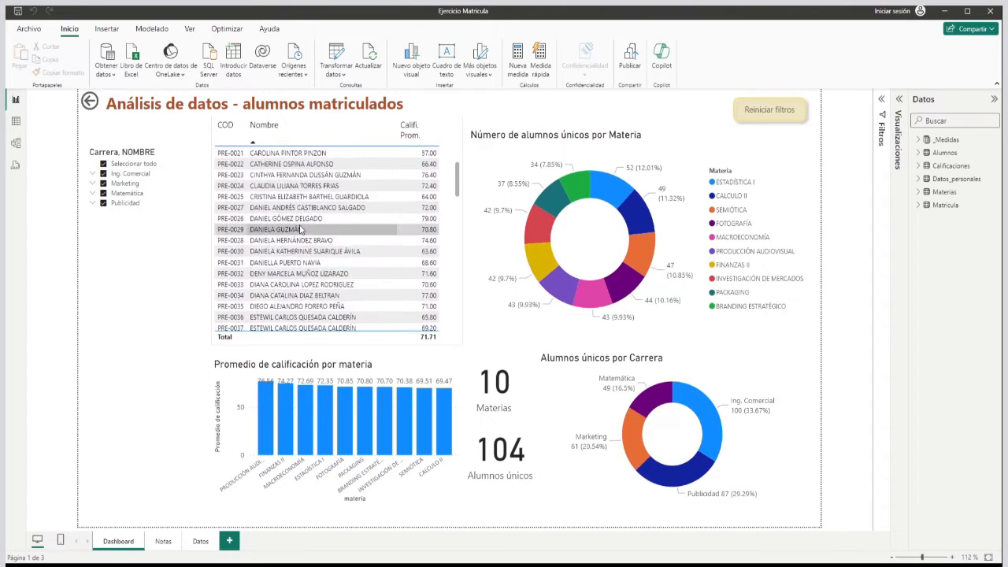
pyautogui.scroll(3, 300, 229)
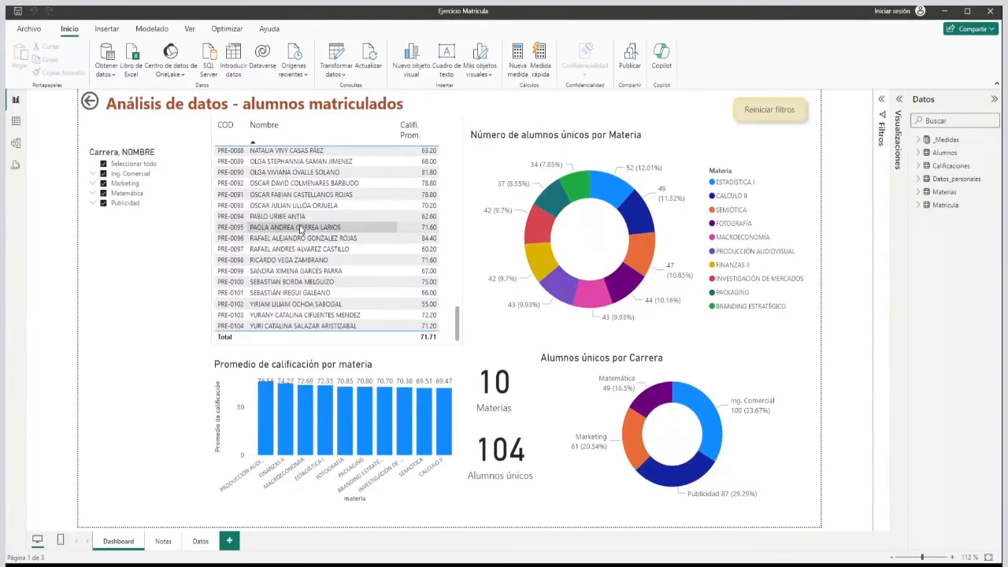
pyautogui.scroll(18, 300, 227)
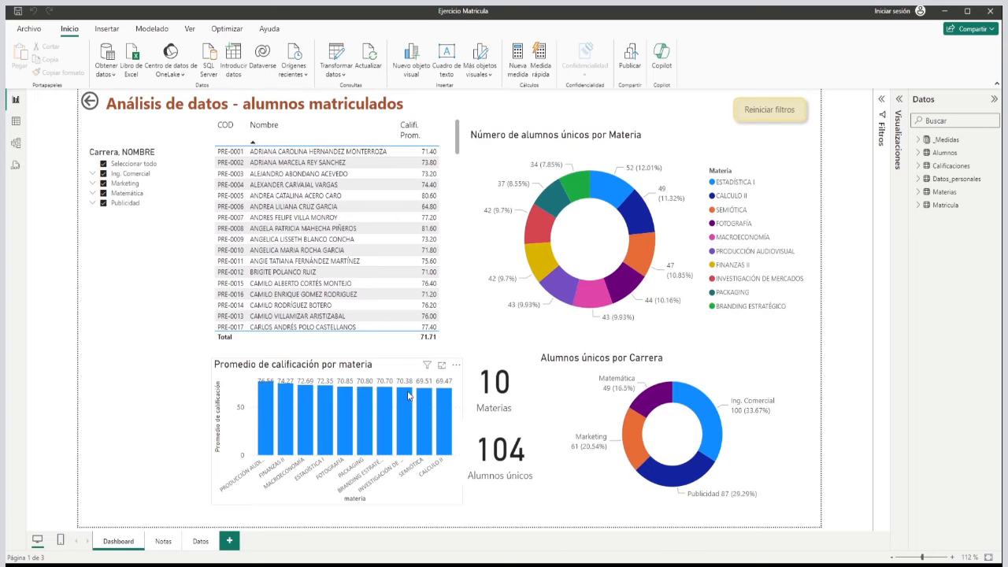
# Expand Ing. Comercial, Marketing and Matemática in the career slicer and make the slicer taller.
pyautogui.click(94, 173)
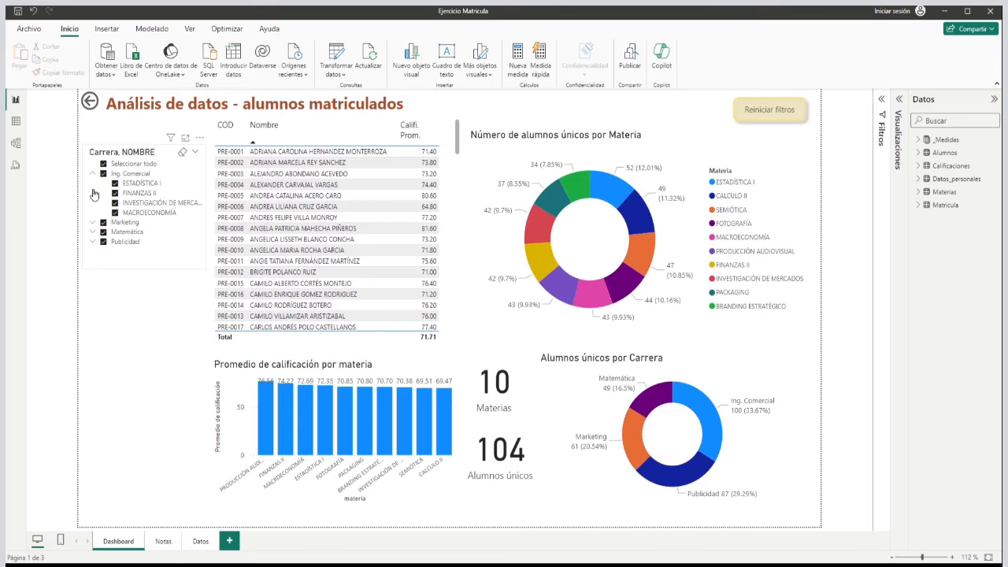
pyautogui.click(92, 223)
pyautogui.click(95, 251)
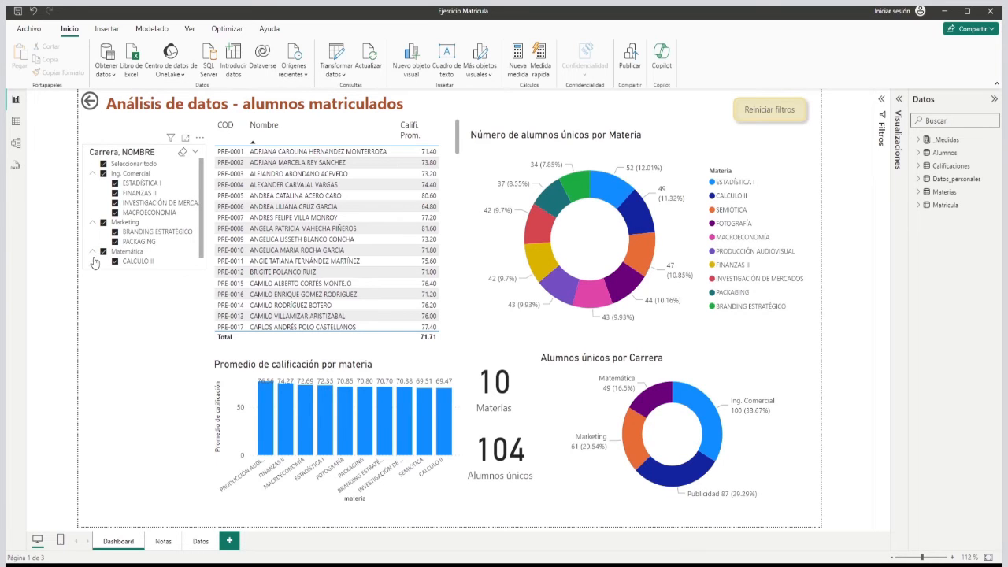
pyautogui.scroll(-1, 206, 230)
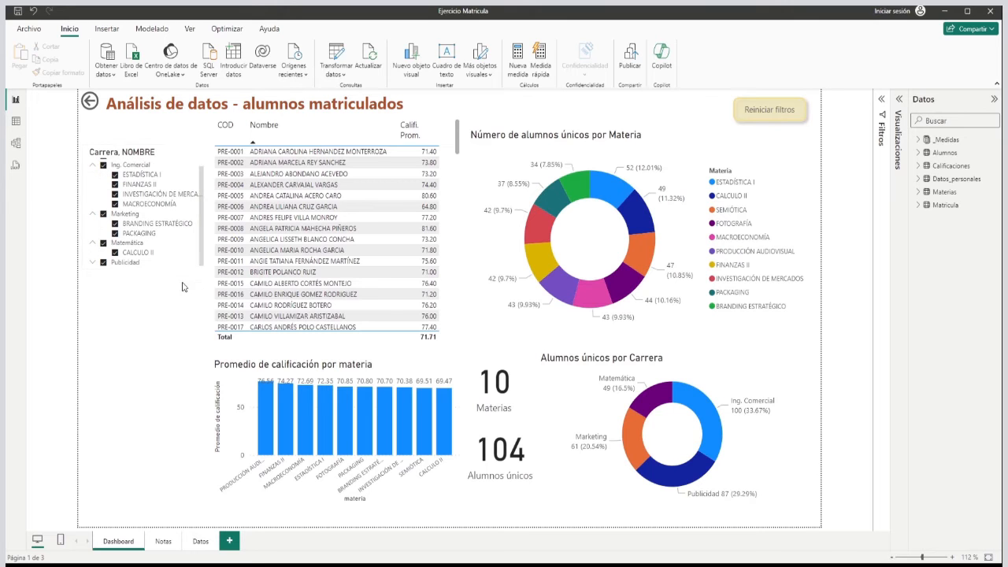
pyautogui.click(178, 273)
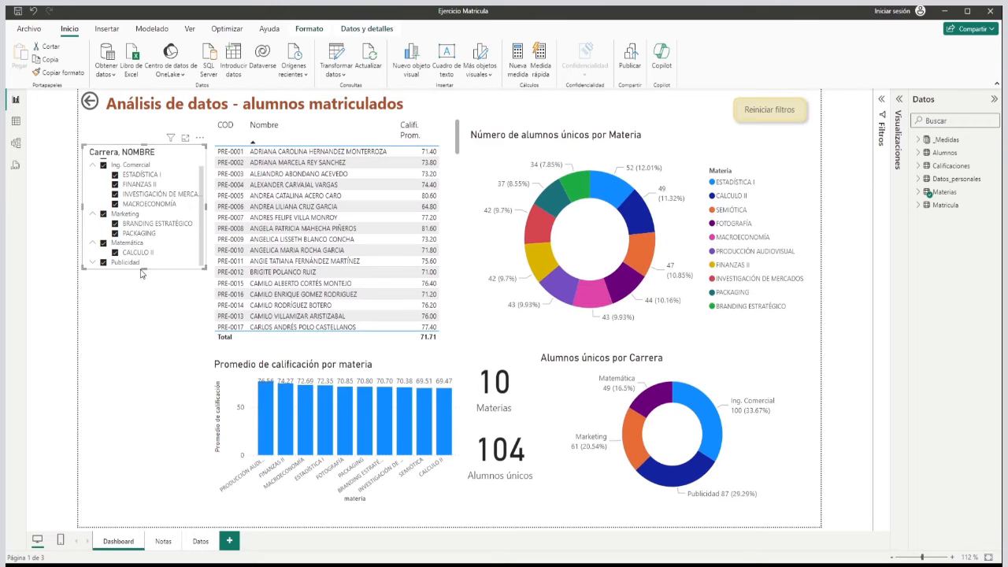
pyautogui.moveTo(141, 346); pyautogui.dragTo(141, 316)
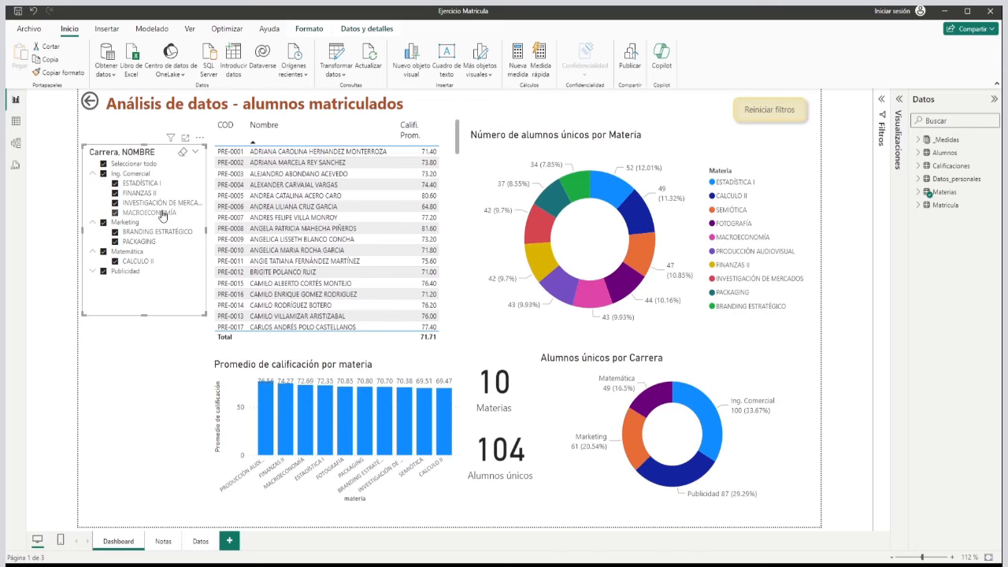
# Filter the dashboard to the INVESTIGACIÓN DE MERCADOS course only and sort the student table by average grade, highest first.
pyautogui.click(104, 164)
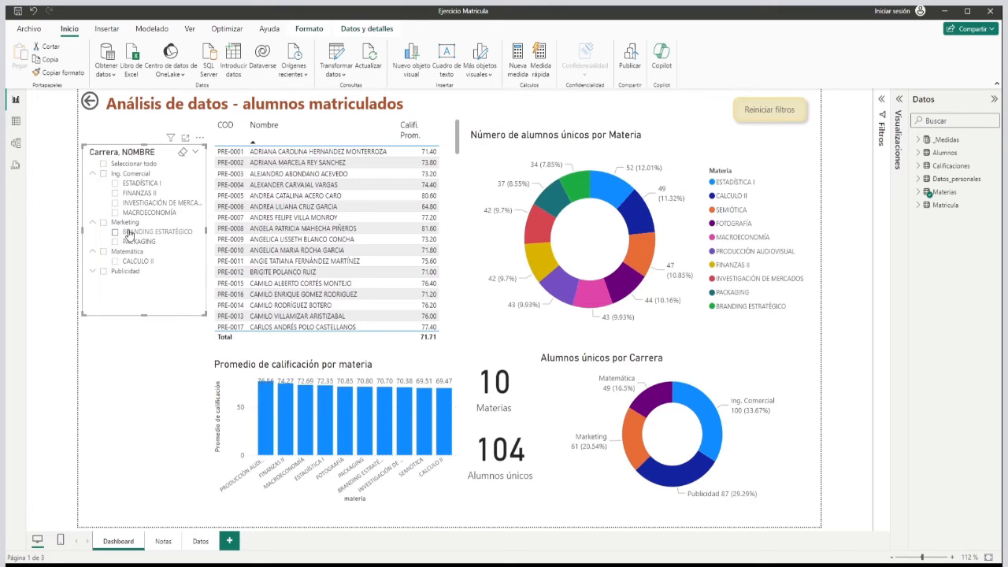
pyautogui.click(116, 204)
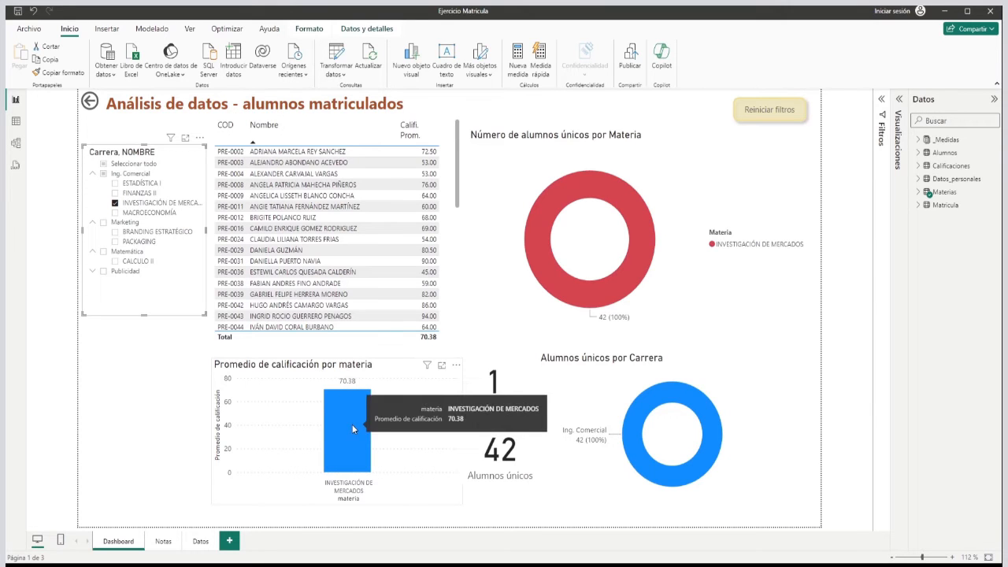
pyautogui.click(420, 146)
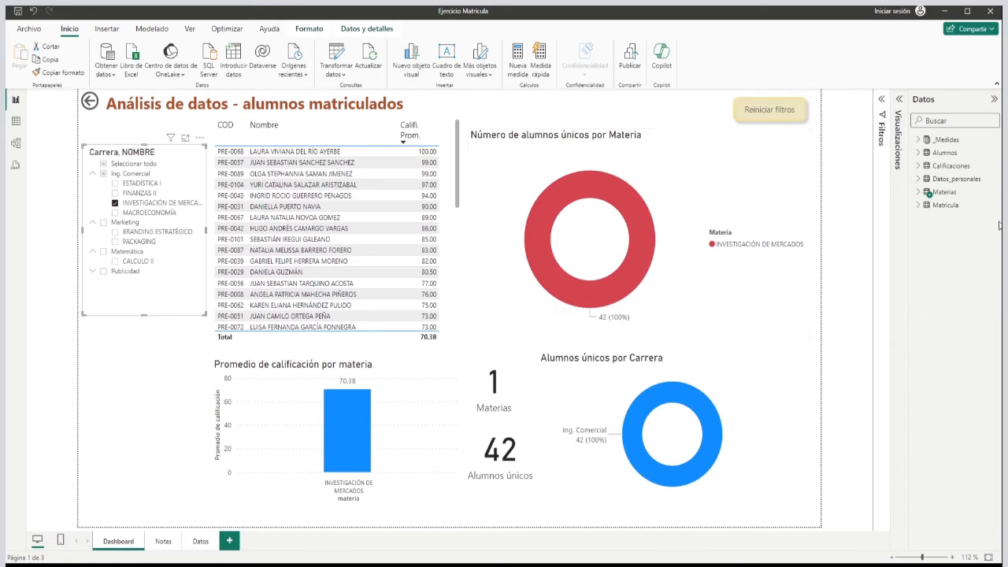
# Compare INVESTIGACIÓN DE MERCADOS with CALCULO II, view CALCULO II alone, and clear the slicer selection.
pyautogui.click(116, 262)
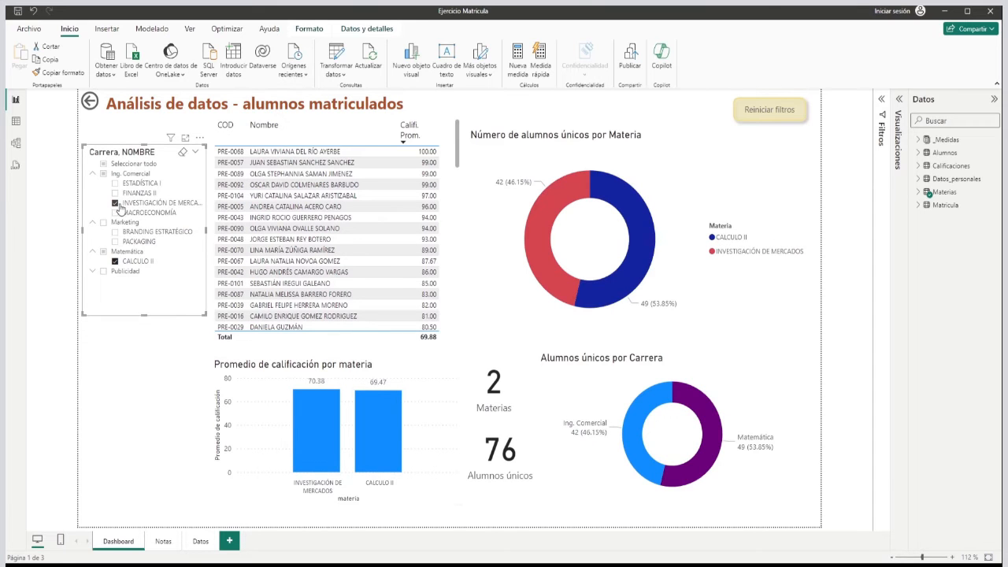
pyautogui.click(116, 205)
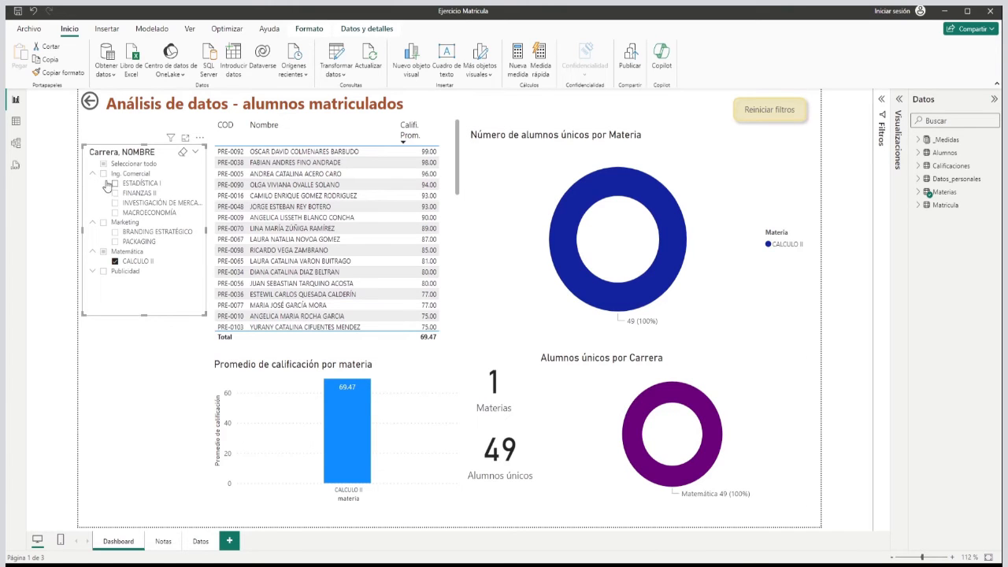
pyautogui.click(103, 252)
pyautogui.click(104, 251)
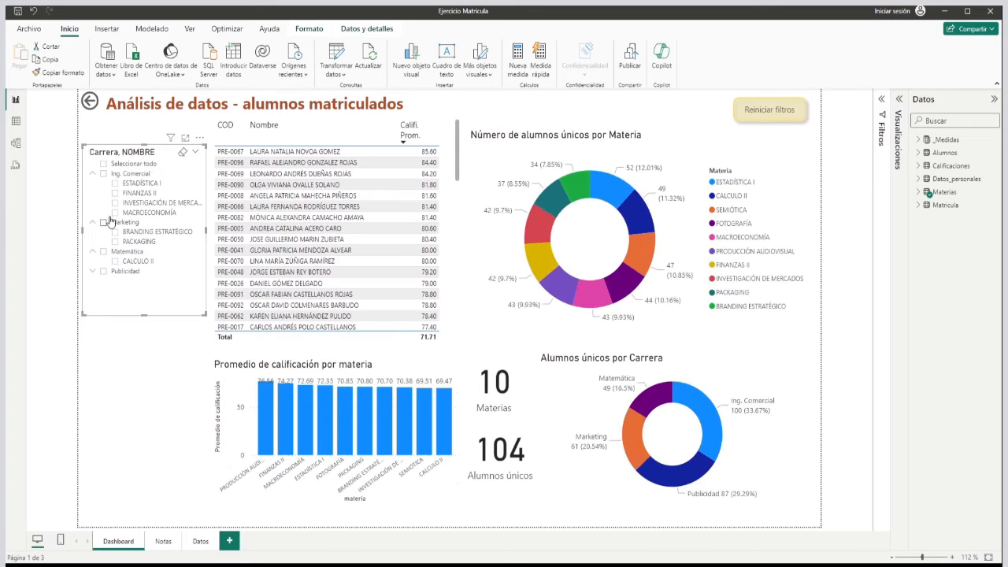
# View the dashboard for Marketing alone and Ing. Comercial alone, and reselect all careers in the slicer.
pyautogui.click(103, 223)
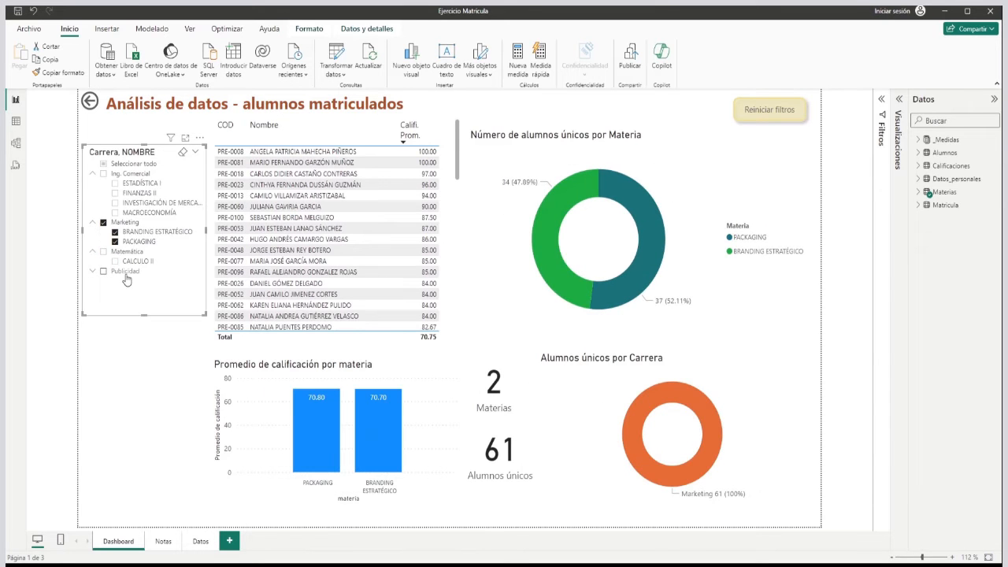
pyautogui.click(103, 223)
pyautogui.click(104, 173)
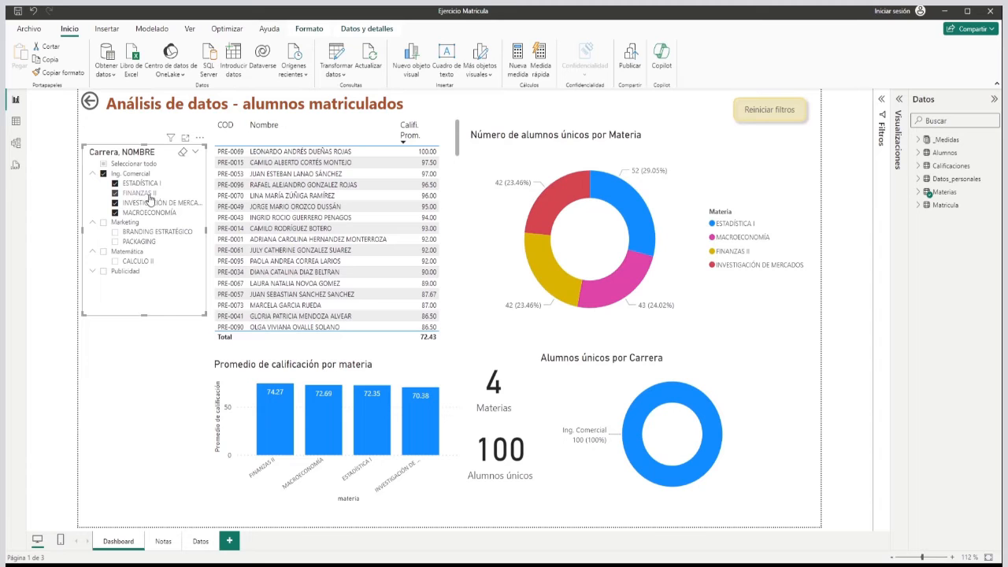
pyautogui.click(103, 164)
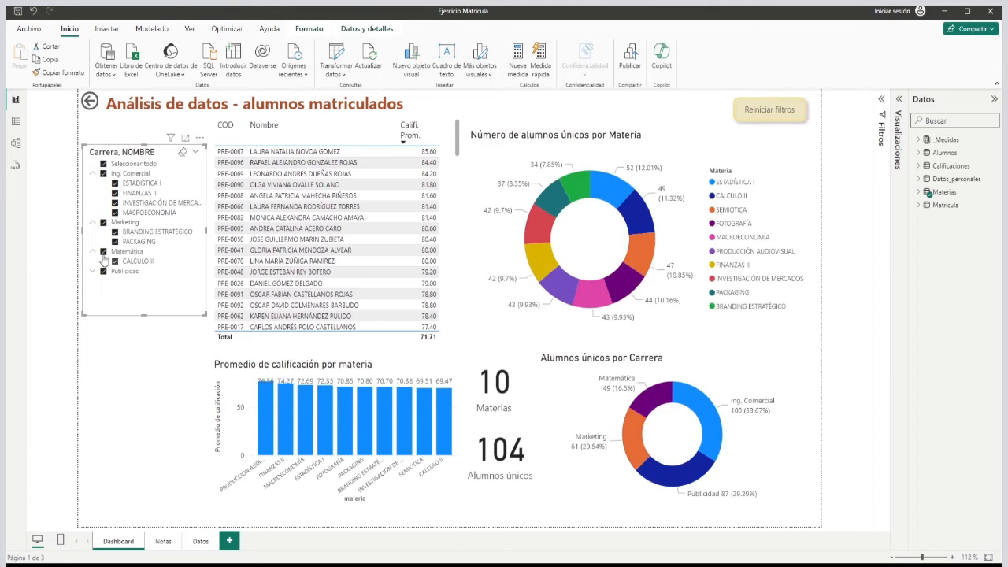
# Add Ing. Comercial, Marketing, Matemática and Publicidad to the dashboard filter one at a time, and collapse every career in the slicer.
pyautogui.click(104, 174)
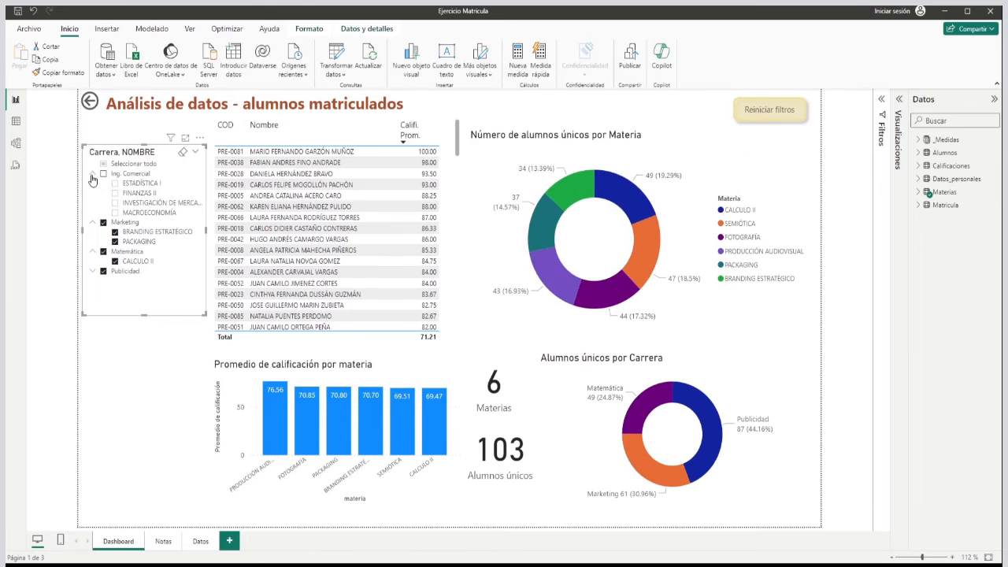
pyautogui.click(92, 174)
pyautogui.click(103, 164)
pyautogui.click(104, 174)
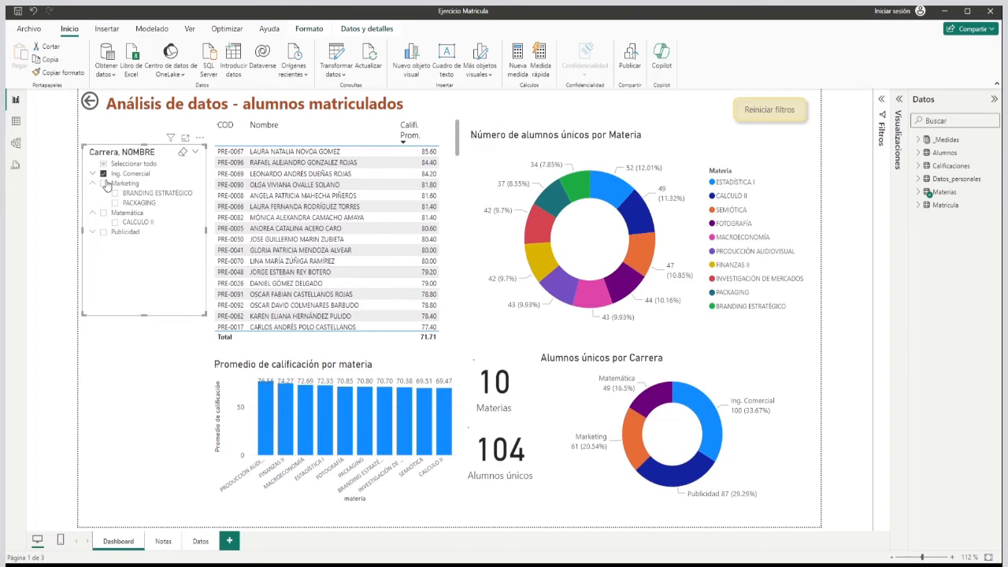
pyautogui.click(103, 183)
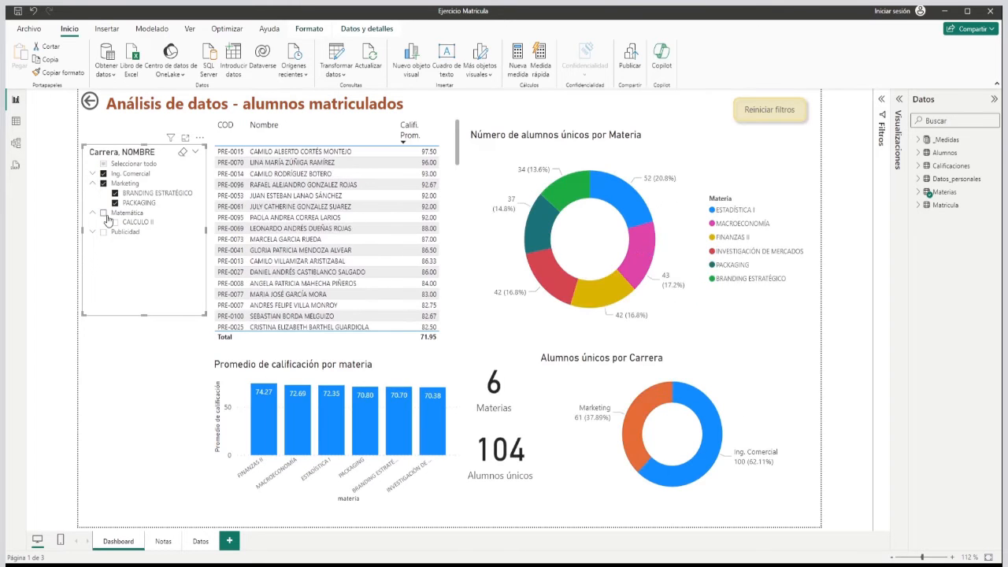
pyautogui.click(104, 212)
pyautogui.click(103, 232)
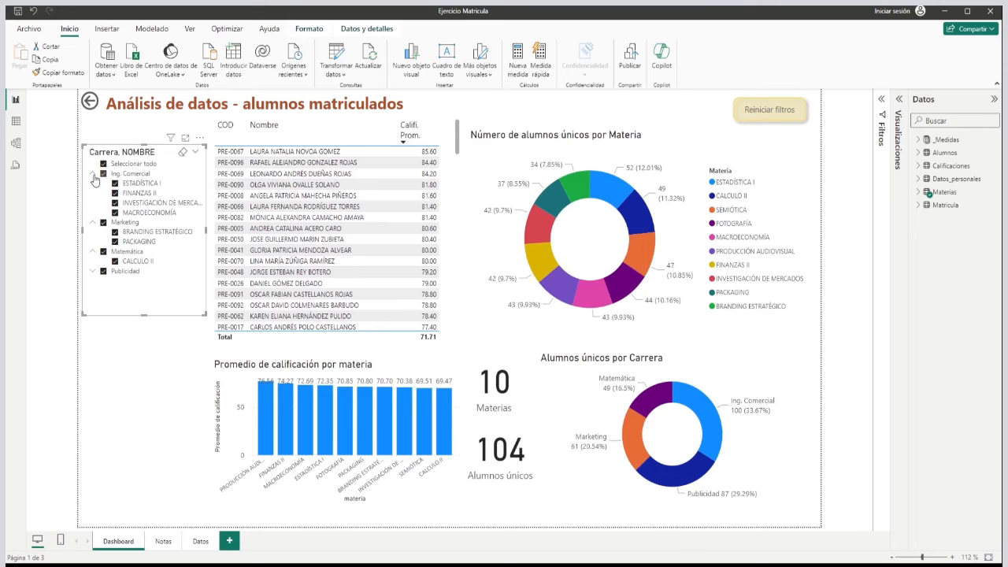
pyautogui.click(93, 183)
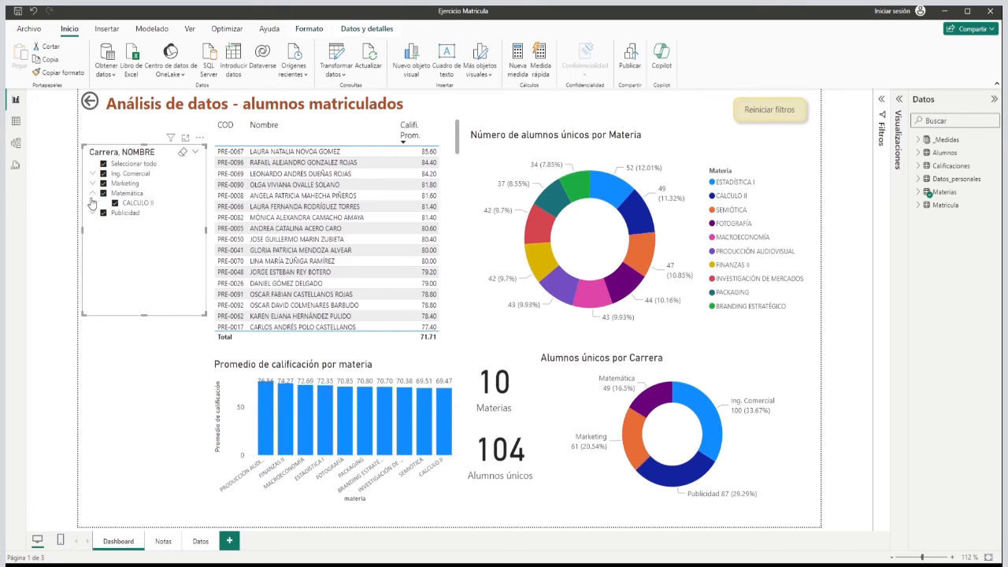
pyautogui.click(93, 194)
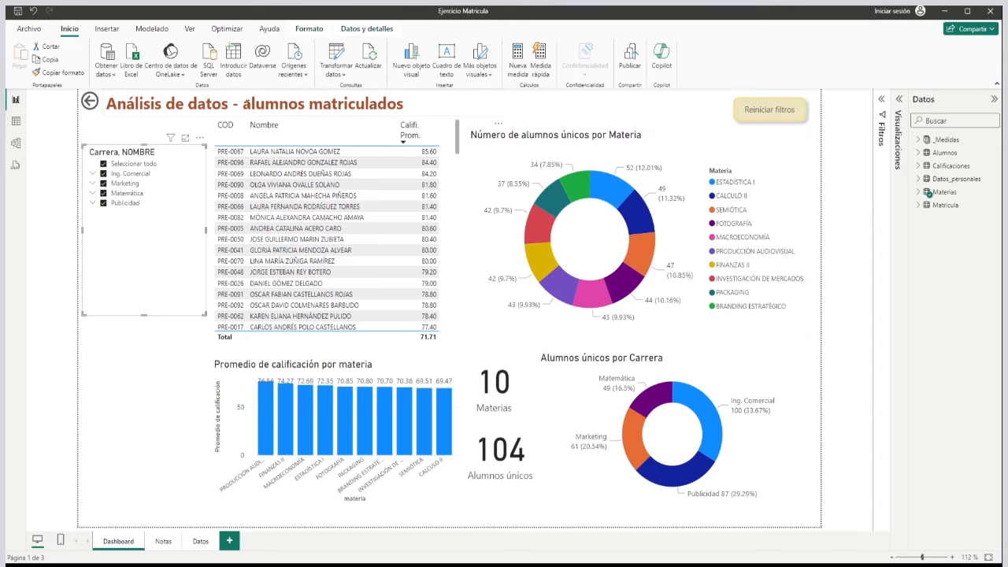
# Examine the report title text box and the Reiniciar filtros button on the Dashboard page.
pyautogui.click(128, 118)
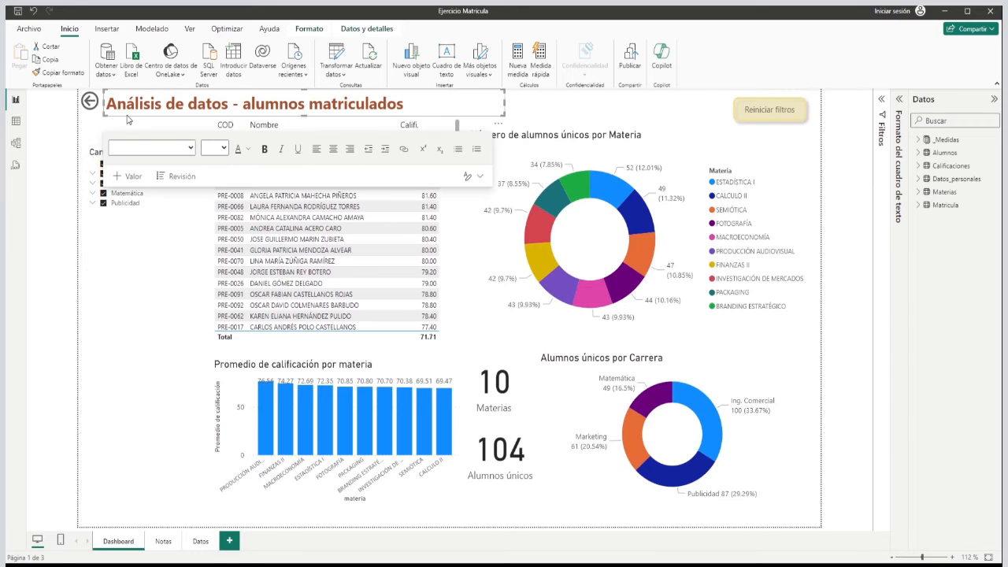
pyautogui.click(110, 289)
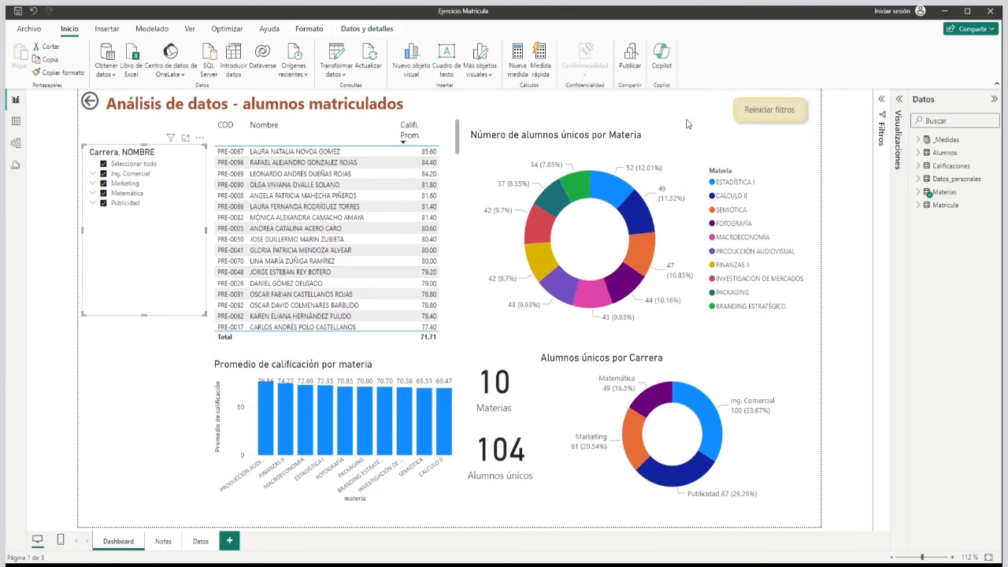
pyautogui.click(731, 130)
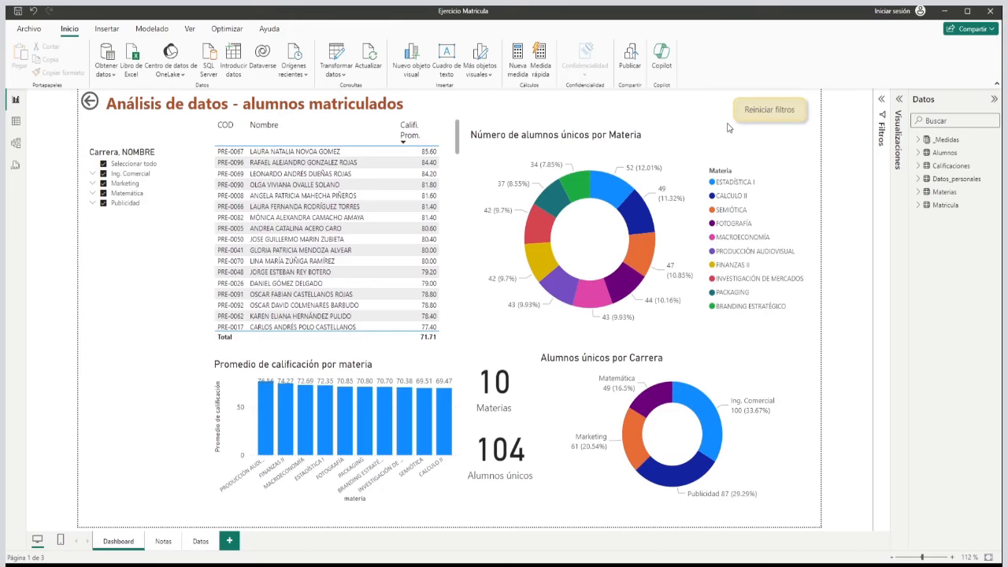
pyautogui.click(729, 128)
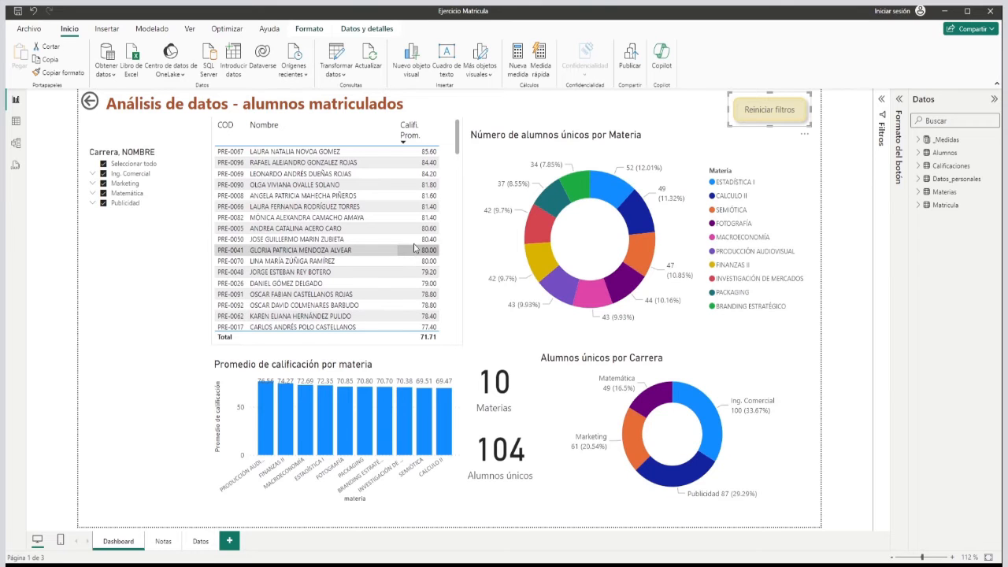
pyautogui.click(701, 130)
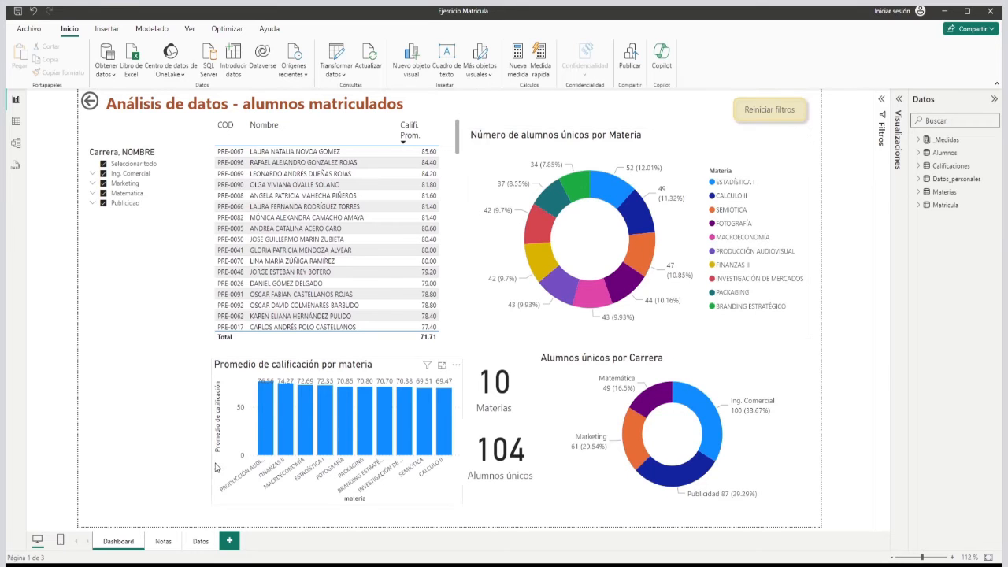
# Open the Notas page and examine the line chart of average grade by student surname.
pyautogui.click(163, 542)
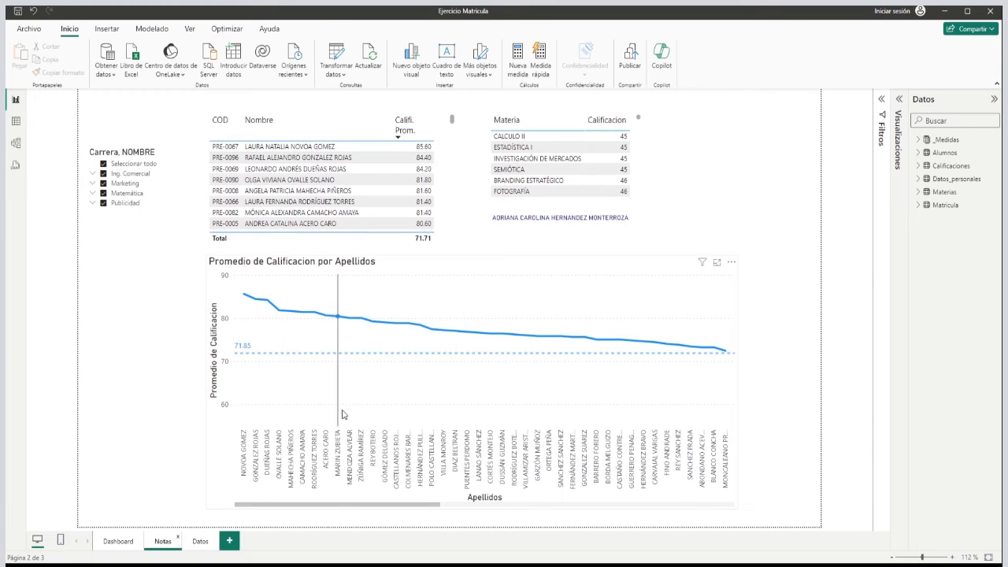
pyautogui.moveTo(342, 511); pyautogui.dragTo(253, 509)
pyautogui.moveTo(242, 294)
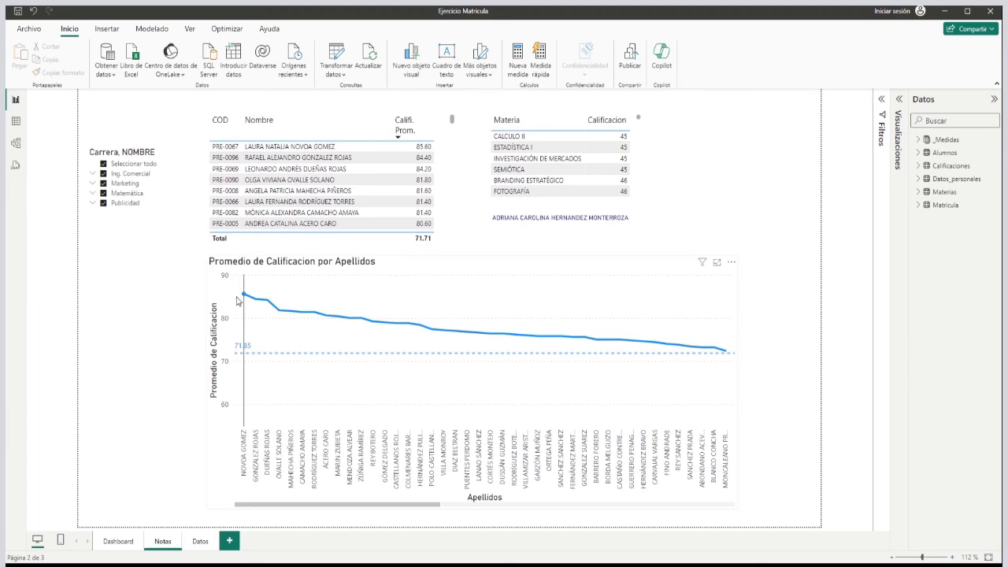
# View the Notas page for Marketing alone, reselect all careers in the slicer and collapse the Marketing branch.
pyautogui.click(93, 184)
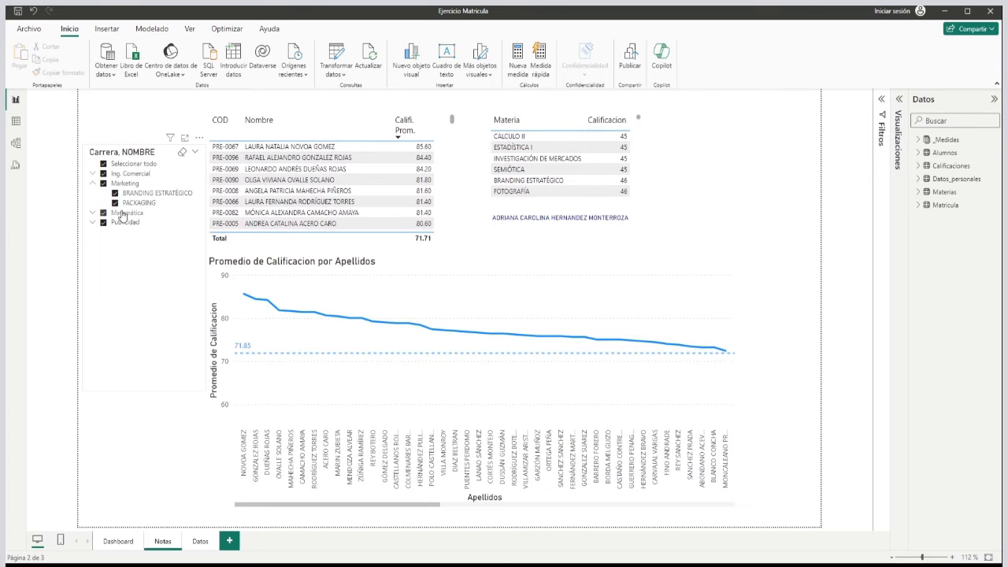
pyautogui.click(103, 164)
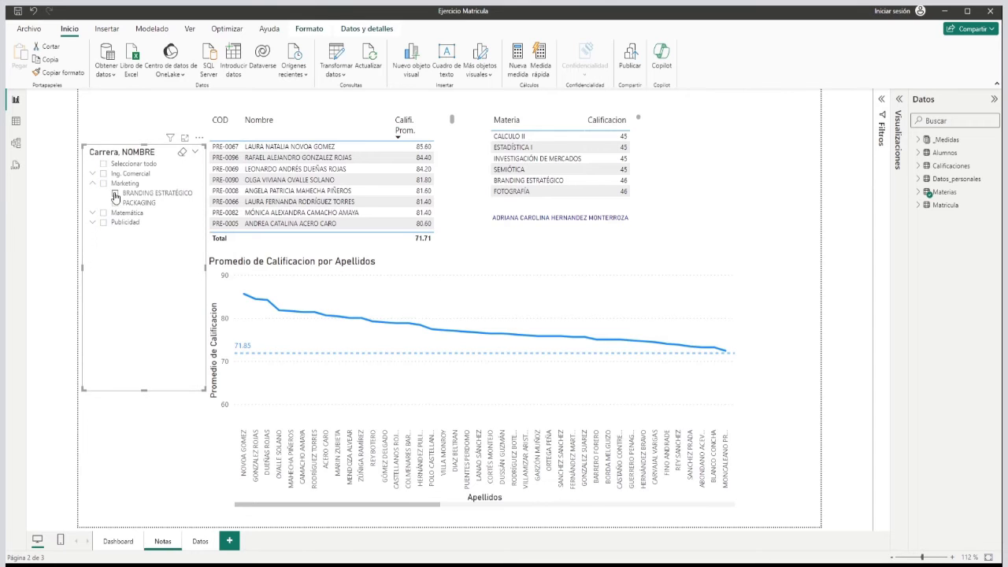
pyautogui.click(103, 183)
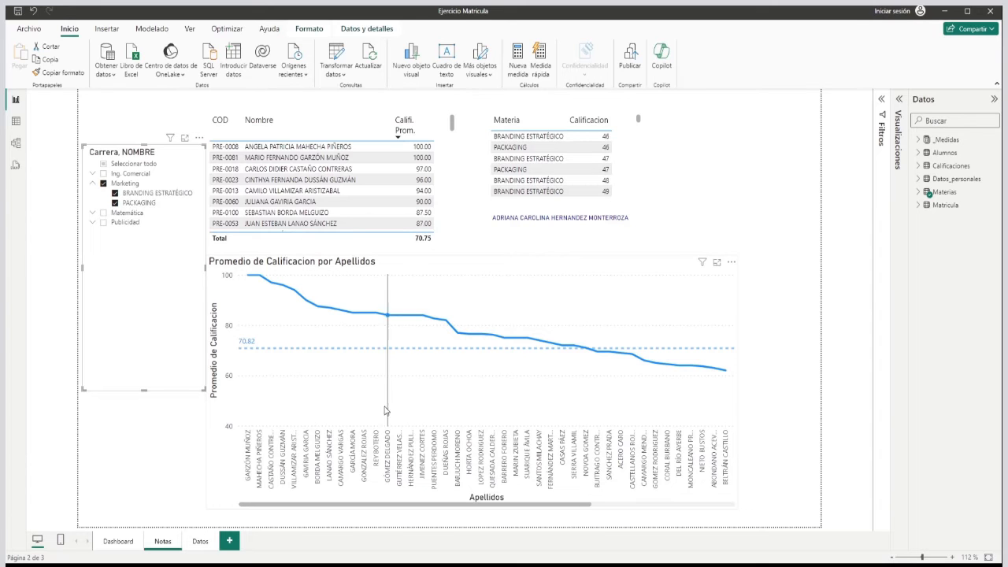
pyautogui.click(111, 164)
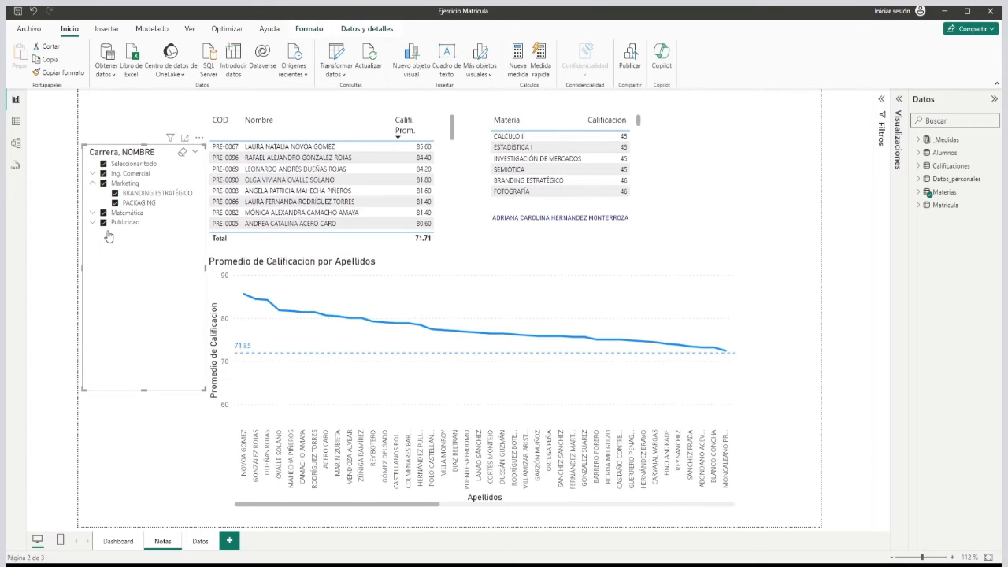
pyautogui.click(93, 182)
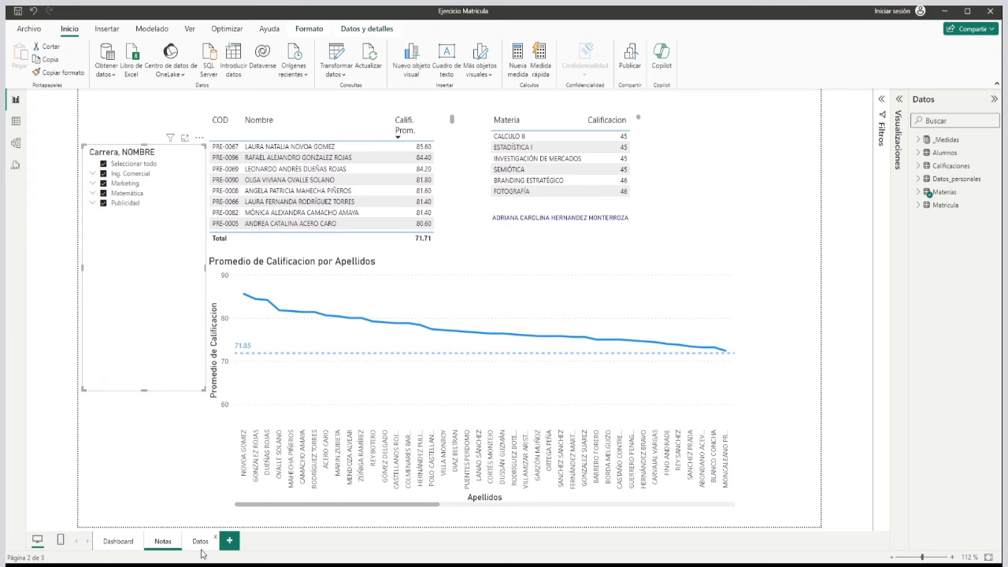
# Open the Datos page, filter it to FOTOGRAFÍA under Publicidad, and view the contact cards of two students from the table.
pyautogui.click(200, 541)
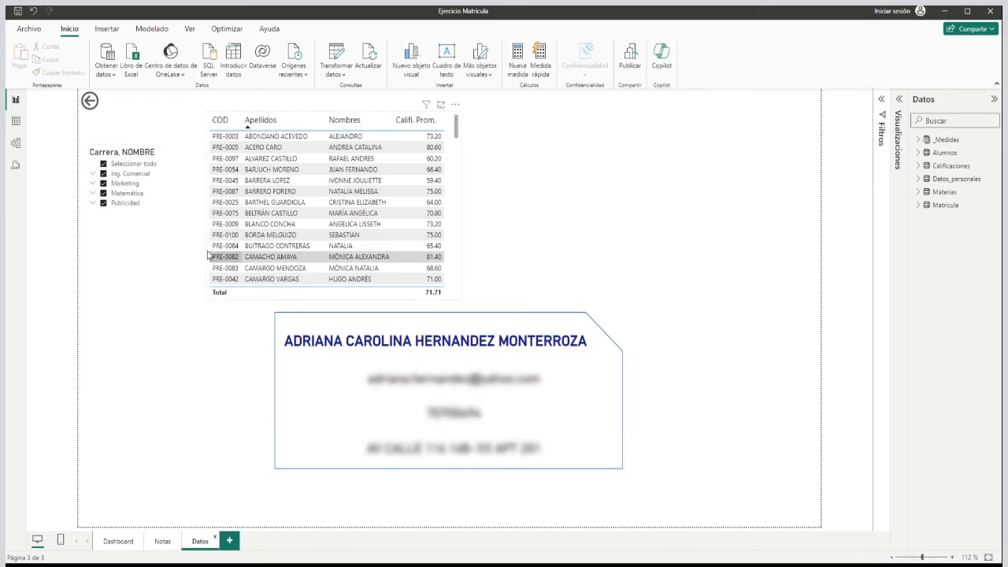
pyautogui.click(93, 204)
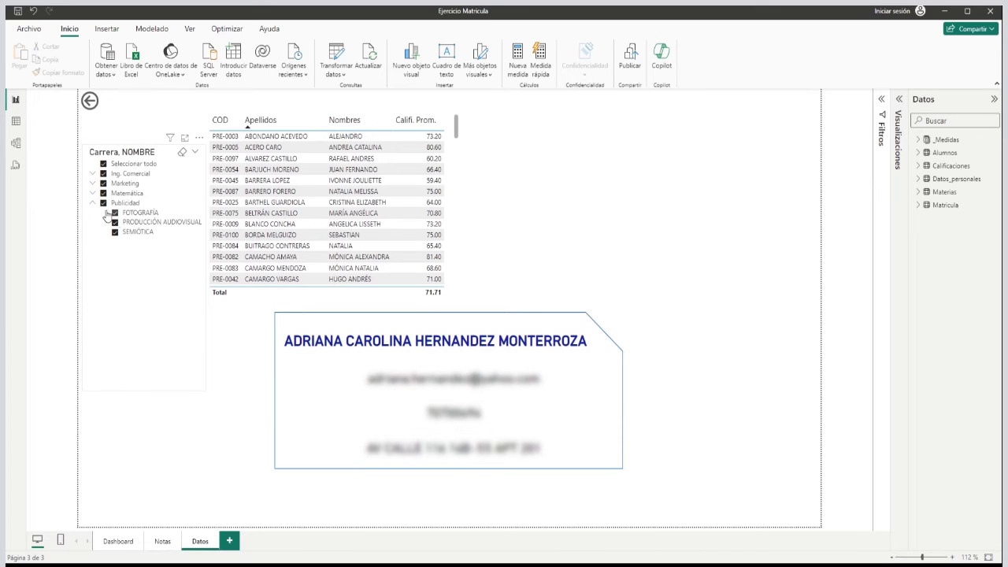
pyautogui.click(105, 164)
pyautogui.click(140, 214)
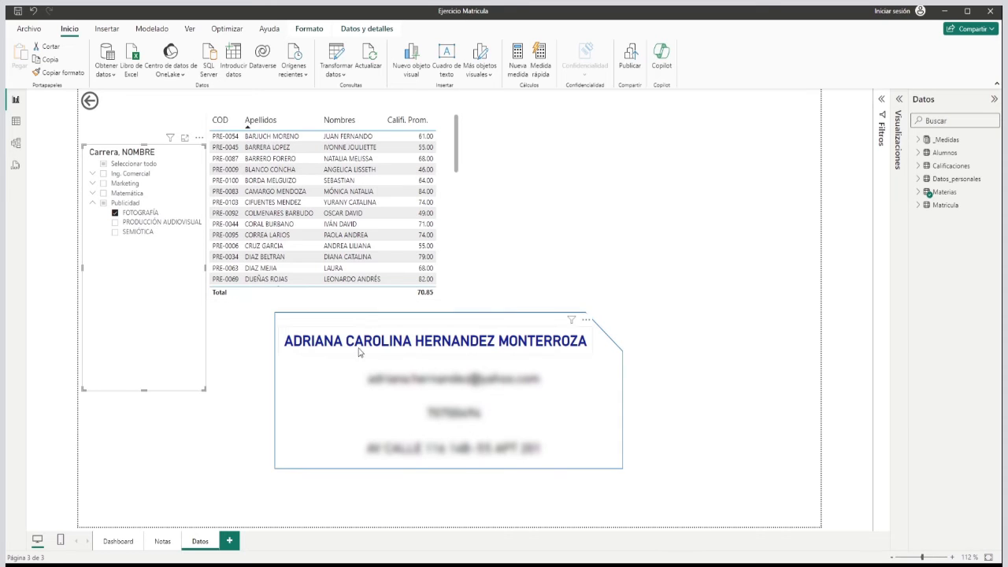
pyautogui.click(264, 195)
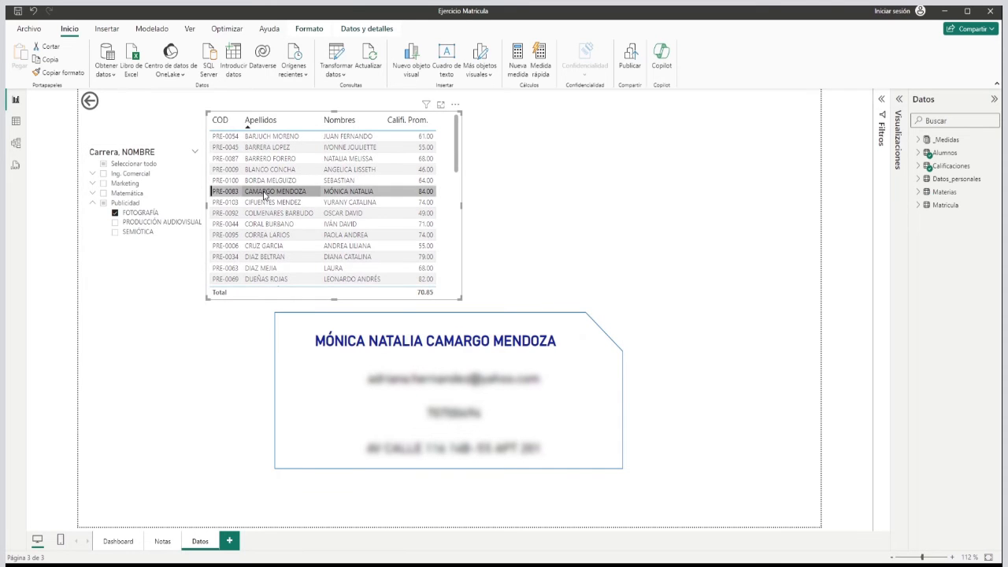
pyautogui.click(263, 246)
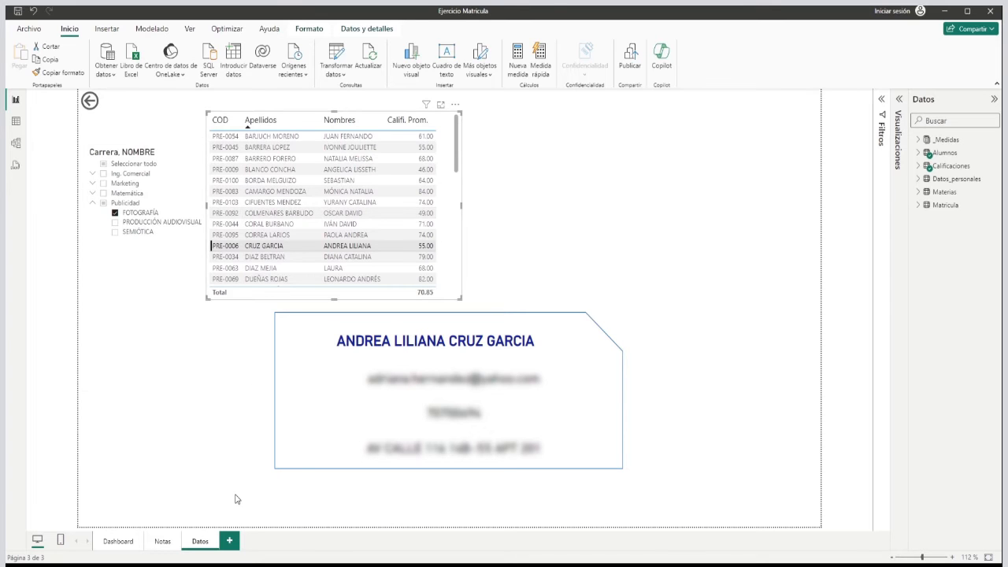
# Check the FOTOGRAFÍA filter on the Dashboard page, reselect all careers from the Datos page and return to the Dashboard.
pyautogui.click(118, 541)
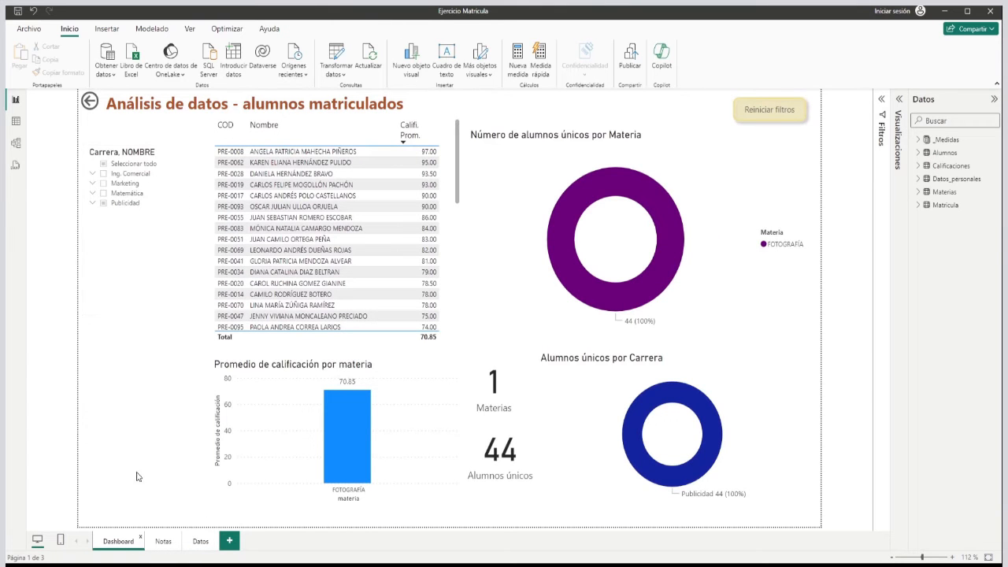
pyautogui.click(201, 543)
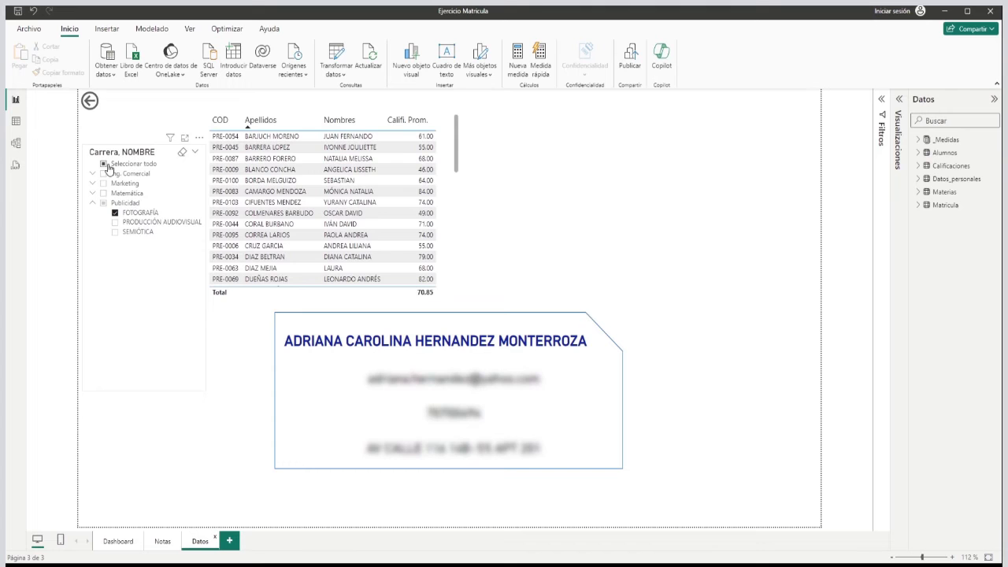
pyautogui.click(108, 164)
pyautogui.click(102, 204)
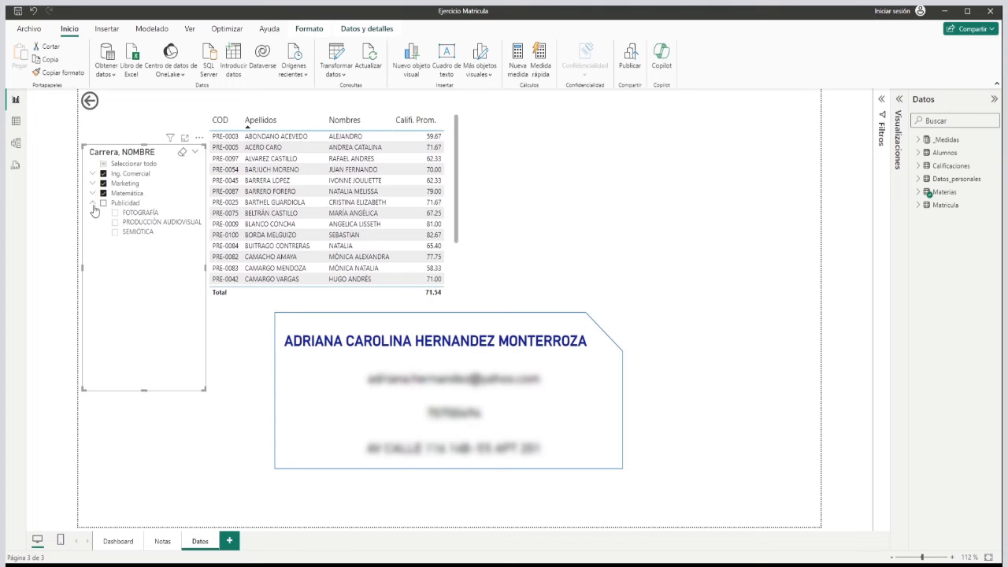
pyautogui.click(103, 204)
pyautogui.click(110, 542)
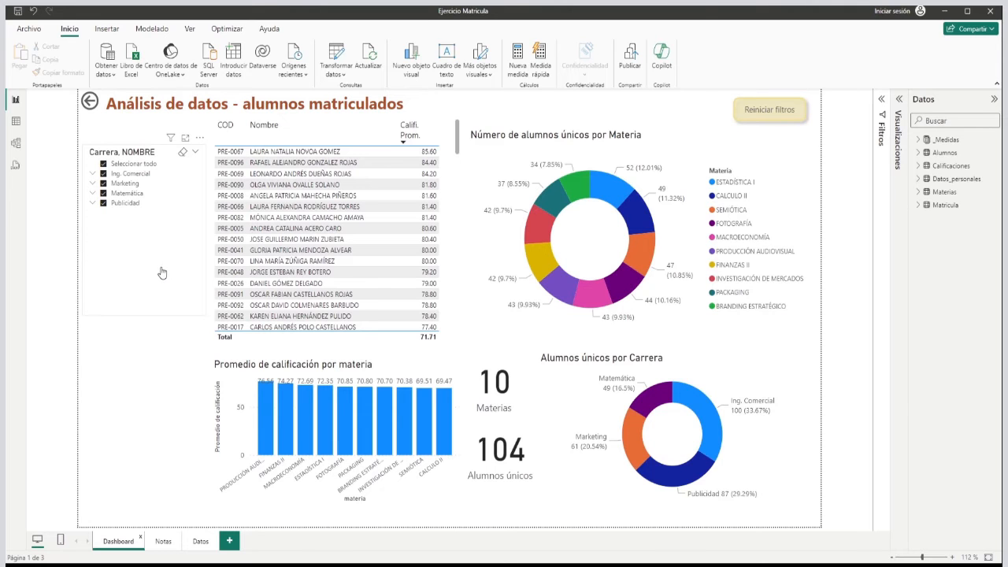
# Examine the relationships between the tables in the model view and return to the report view.
pyautogui.click(16, 145)
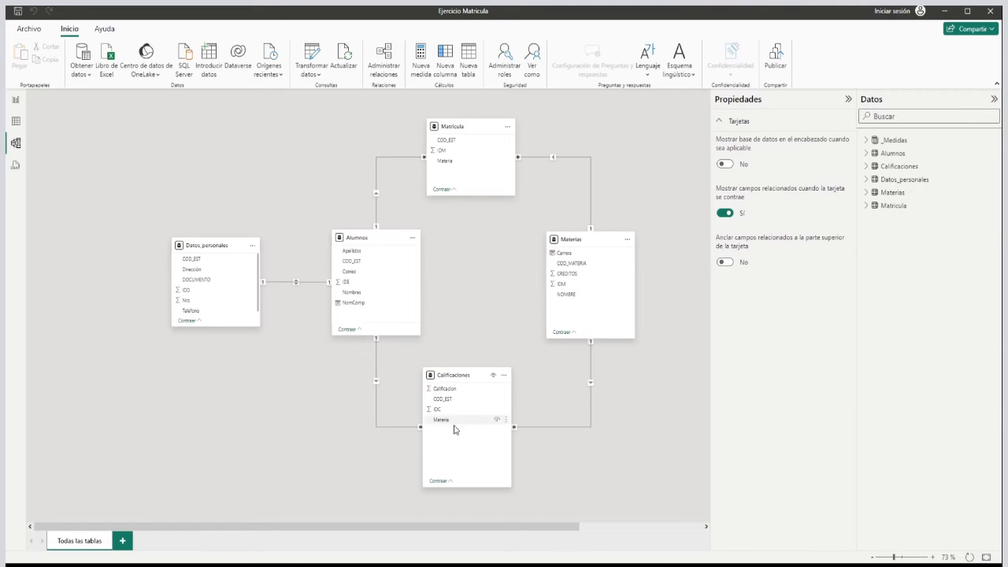
pyautogui.moveTo(453, 527); pyautogui.dragTo(424, 528)
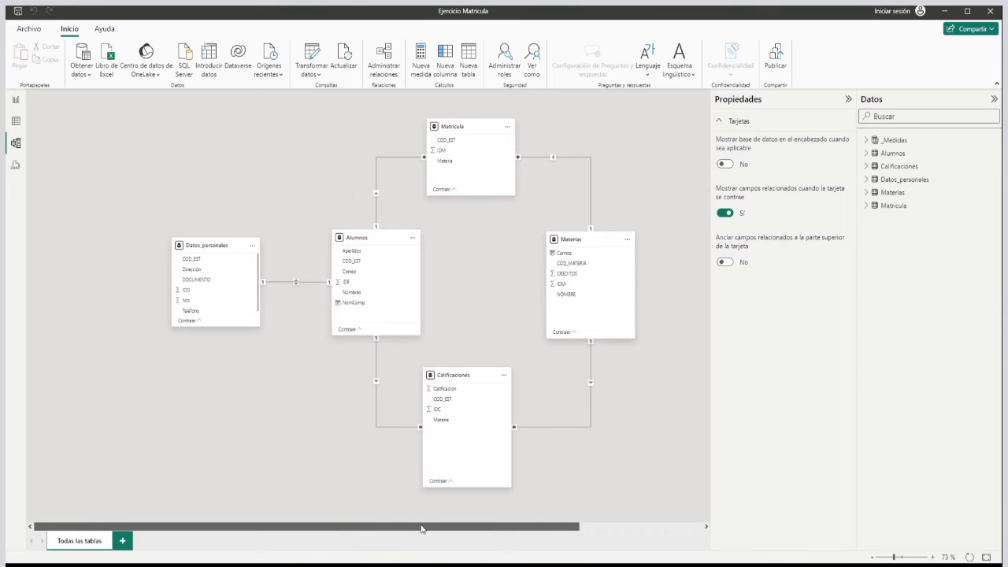
pyautogui.click(15, 99)
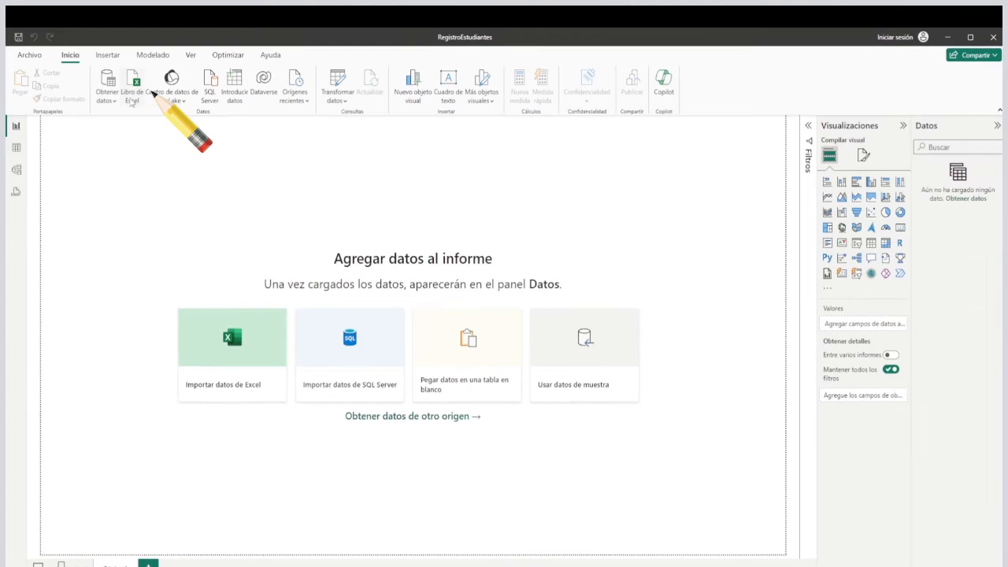
# Open the workbook Tablas Estudiantes _T from the Registro Académico folder as the Excel data source for the blank RegistroEstudiantes report.
pyautogui.click(152, 93)
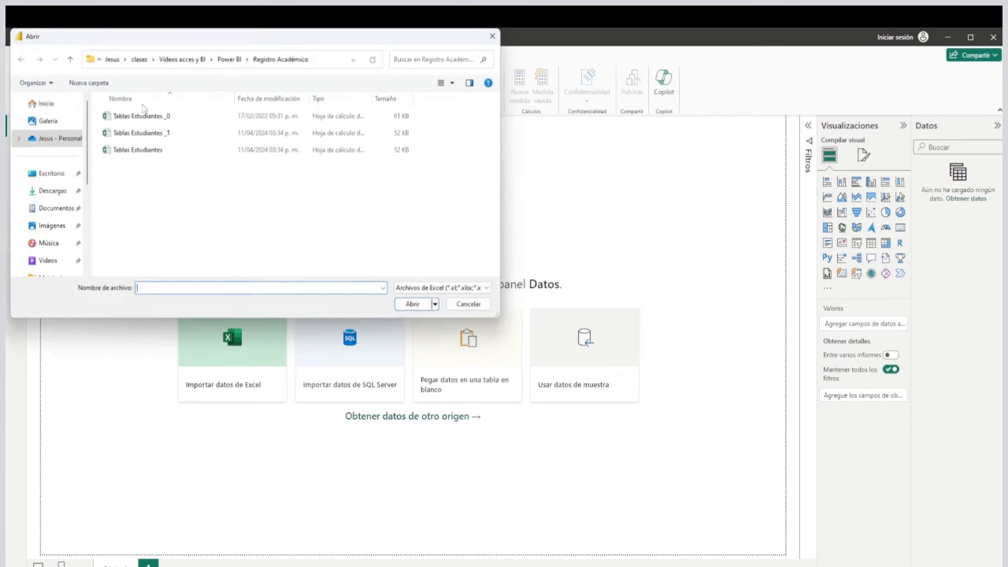
pyautogui.click(135, 133)
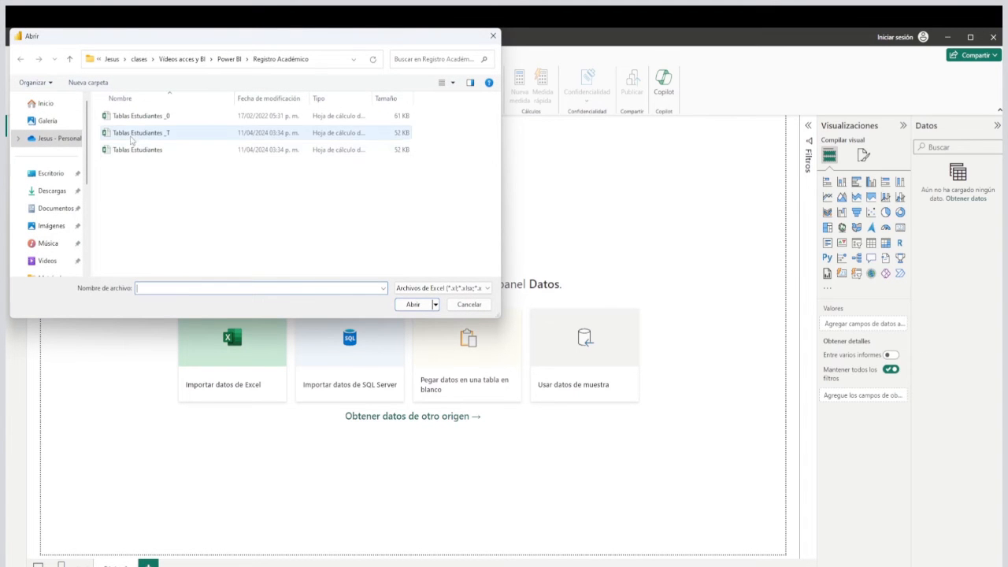
pyautogui.click(414, 305)
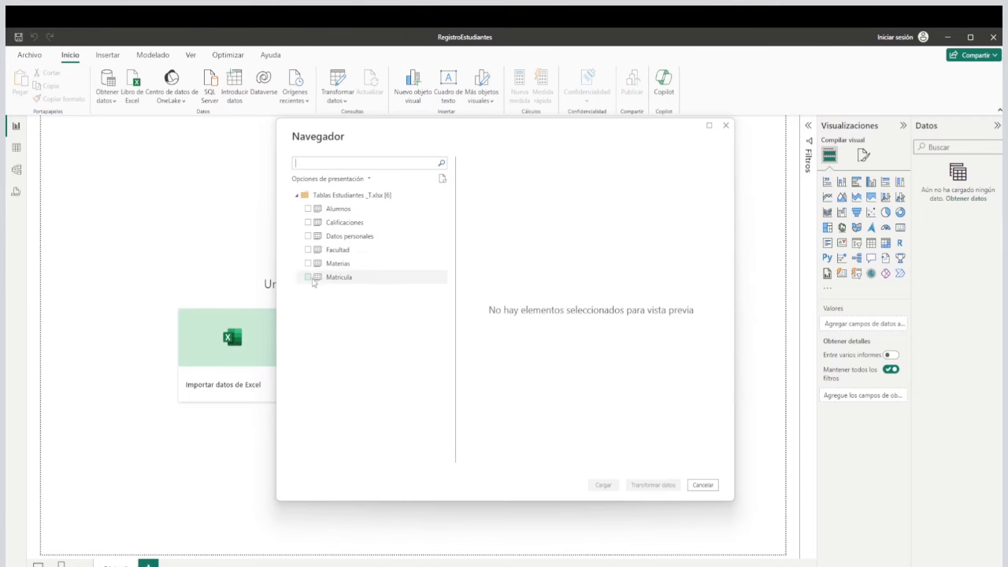
# Load the Alumnos, Calificaciones, Datos personales, Facultad, Materias and Matricula tables into the report.
pyautogui.click(309, 210)
pyautogui.click(308, 223)
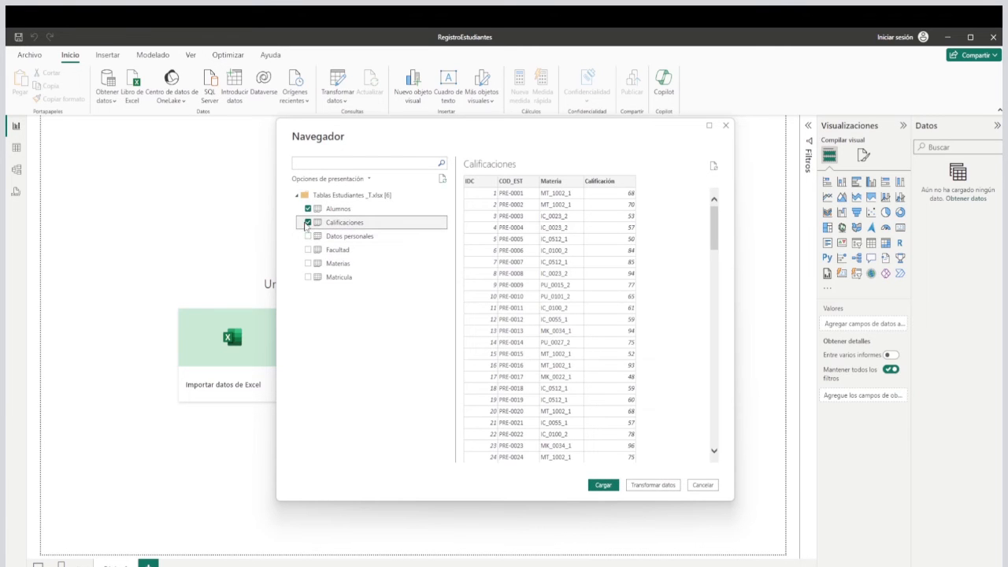
pyautogui.click(308, 236)
pyautogui.click(308, 250)
pyautogui.click(308, 263)
pyautogui.click(308, 277)
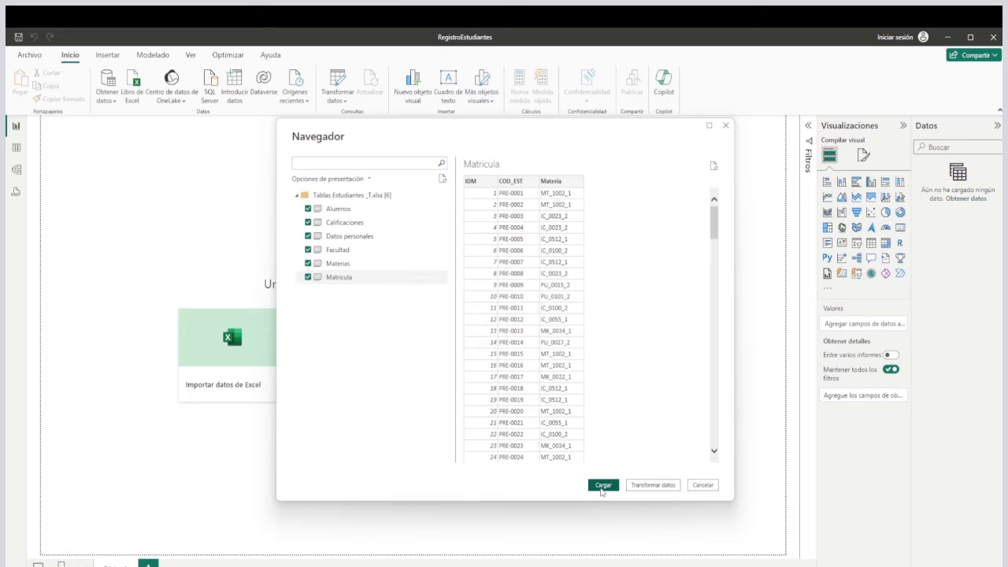
pyautogui.click(602, 485)
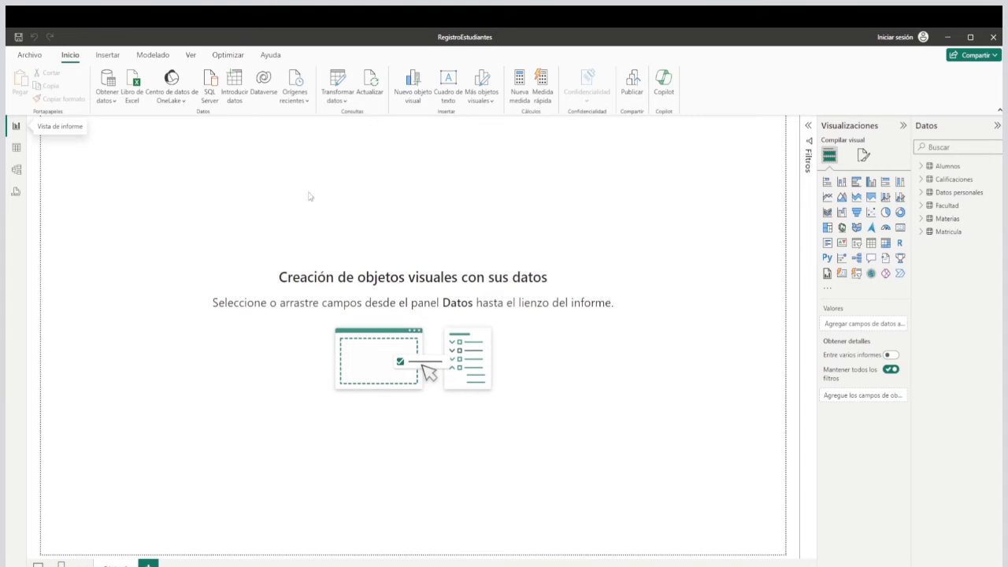
# Open the model view and spread out the cards, with Datos personales above Matricula on the right and Alumnos above Calificaciones.
pyautogui.click(17, 172)
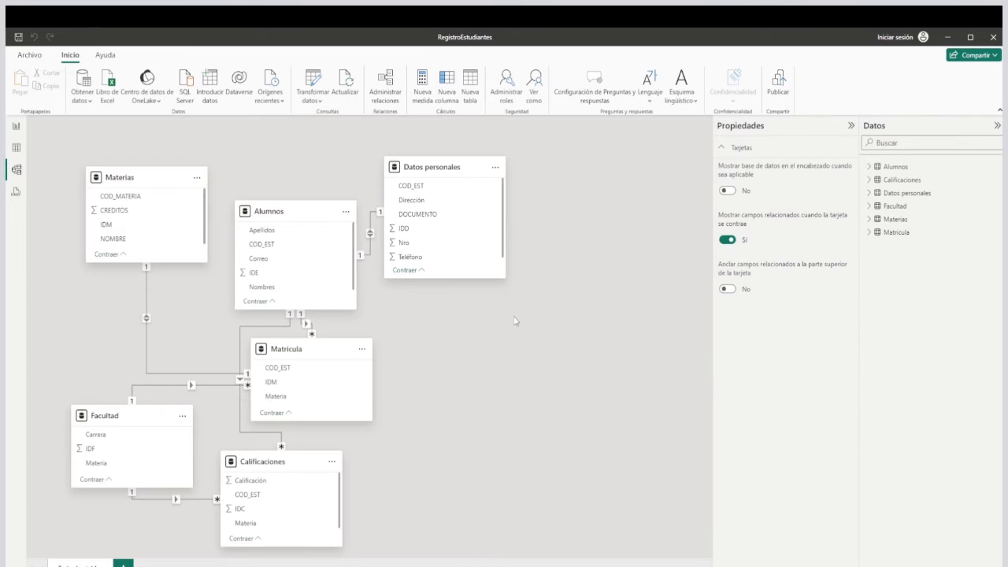
pyautogui.moveTo(426, 167); pyautogui.dragTo(583, 278)
pyautogui.moveTo(301, 208); pyautogui.dragTo(380, 167)
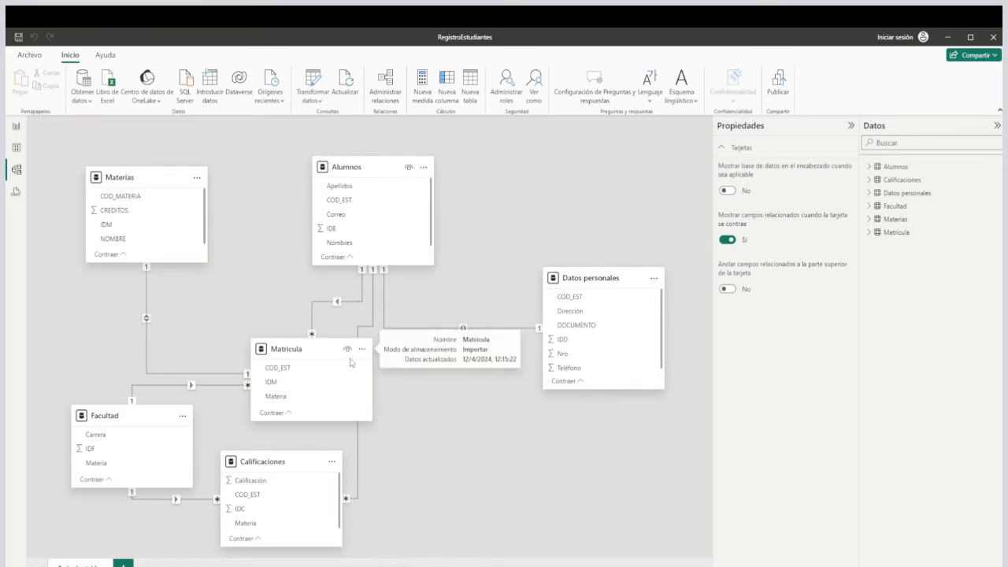
pyautogui.moveTo(316, 350); pyautogui.dragTo(625, 449)
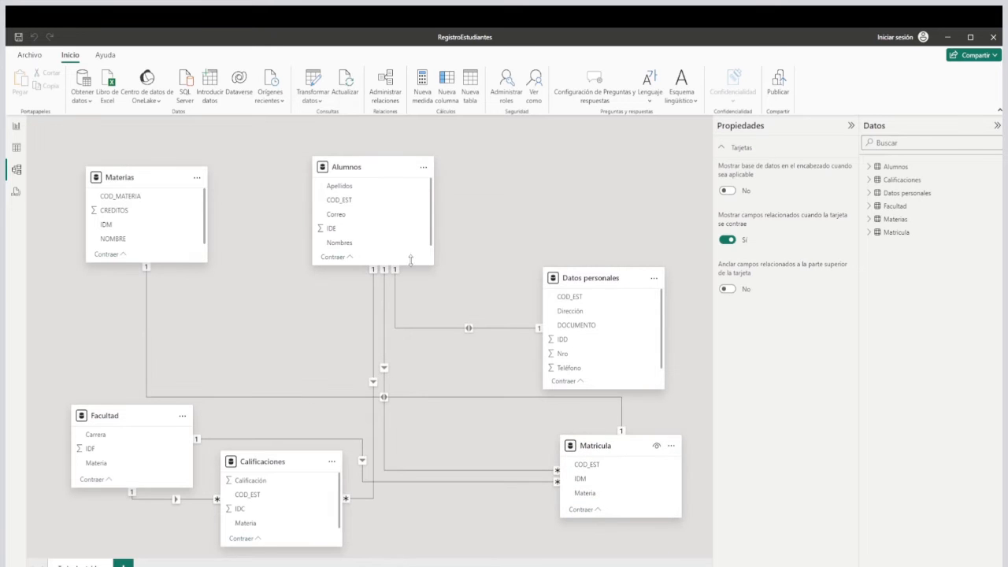
pyautogui.moveTo(379, 175); pyautogui.dragTo(306, 309)
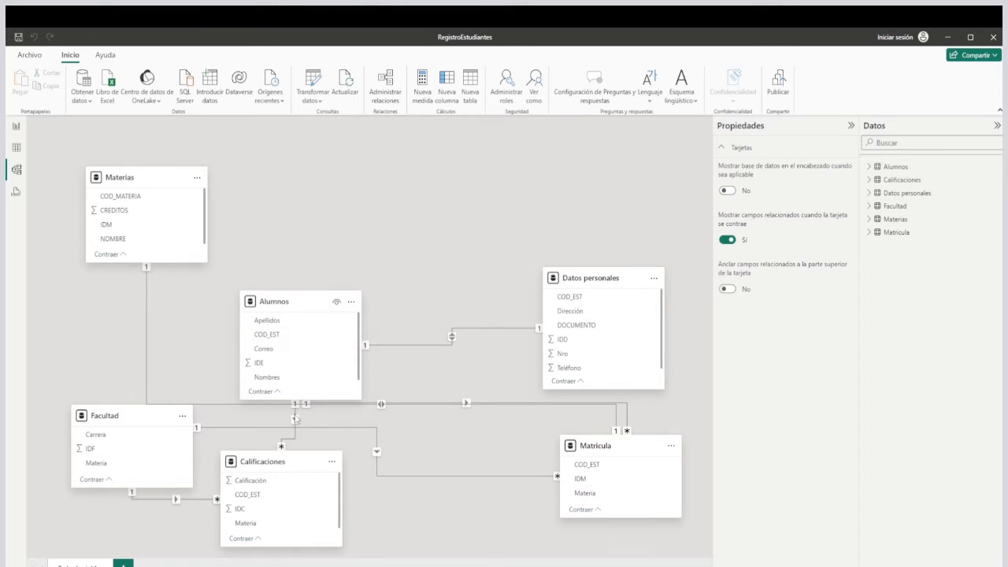
pyautogui.moveTo(290, 467); pyautogui.dragTo(339, 468)
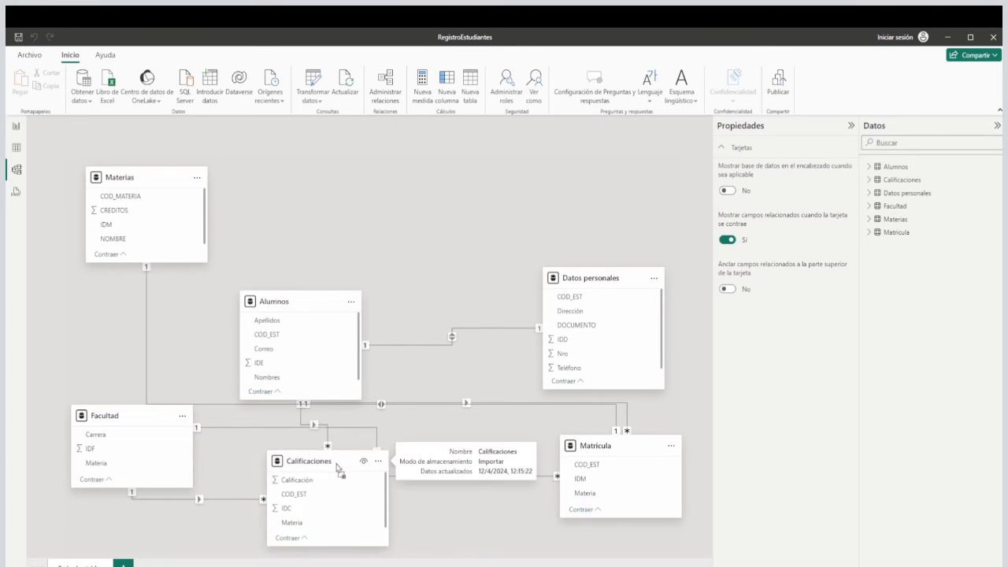
# Move Facultad to the diagram's upper right, Materias to its upper middle, Alumnos toward the centre and Calificaciones to the lower left.
pyautogui.moveTo(157, 423); pyautogui.dragTo(627, 159)
pyautogui.moveTo(313, 307); pyautogui.dragTo(393, 260)
pyautogui.moveTo(325, 463); pyautogui.dragTo(183, 427)
pyautogui.moveTo(157, 183); pyautogui.dragTo(422, 175)
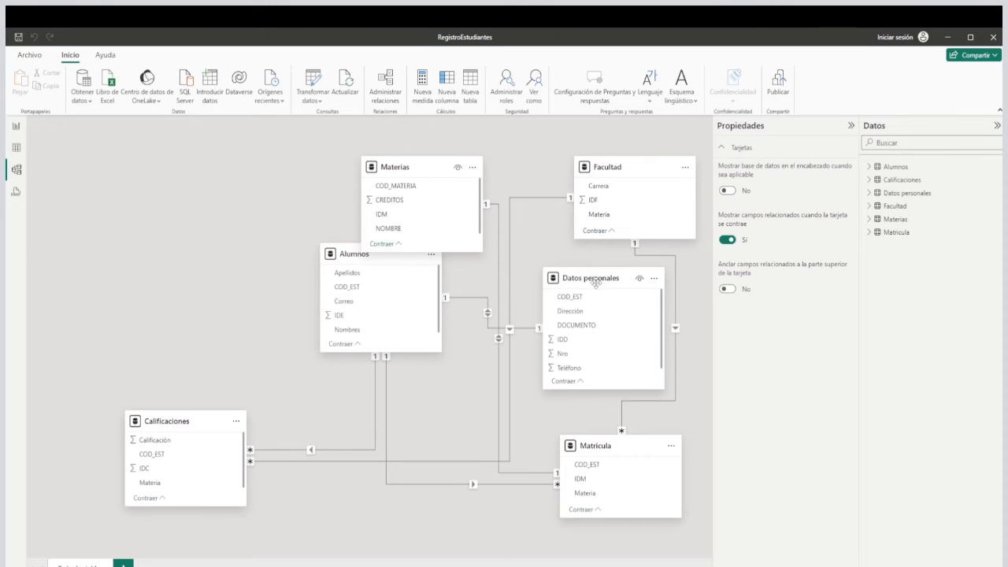
# Move Matricula to the diagram's left side, Datos personales below Alumnos and Calificaciones below Facultad.
pyautogui.moveTo(571, 289); pyautogui.dragTo(175, 180)
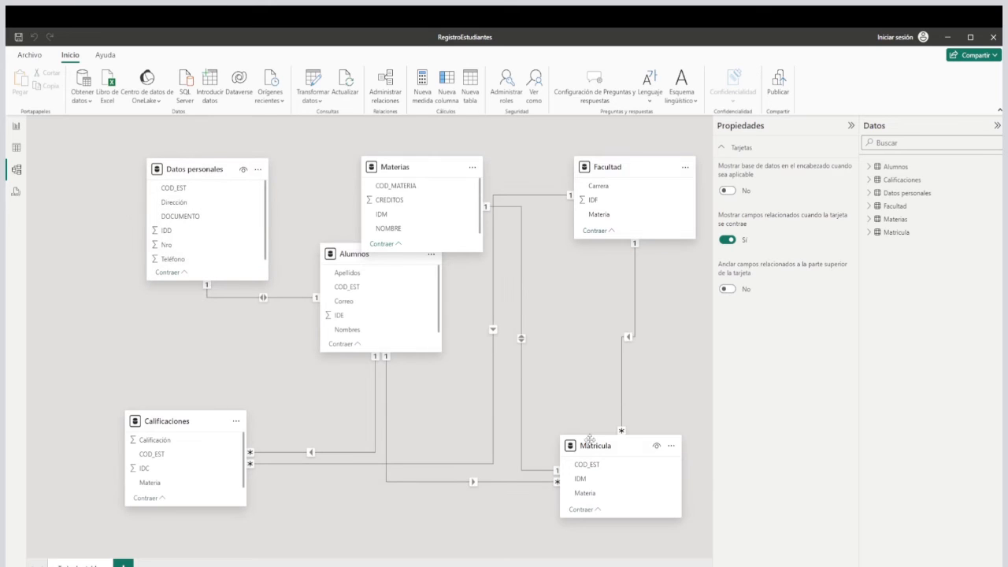
pyautogui.moveTo(600, 449); pyautogui.dragTo(113, 225)
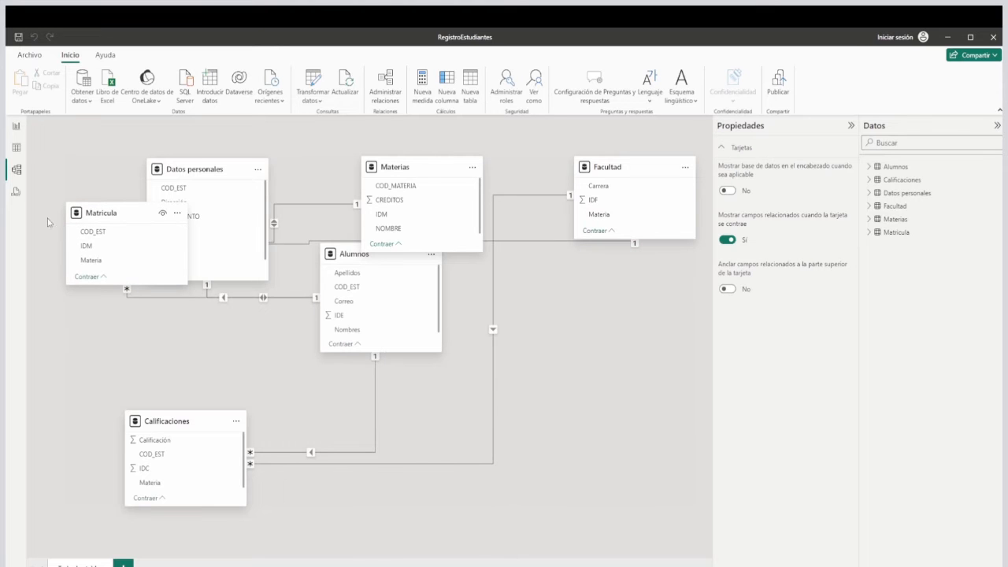
pyautogui.moveTo(207, 173); pyautogui.dragTo(343, 425)
pyautogui.moveTo(172, 422); pyautogui.dragTo(569, 386)
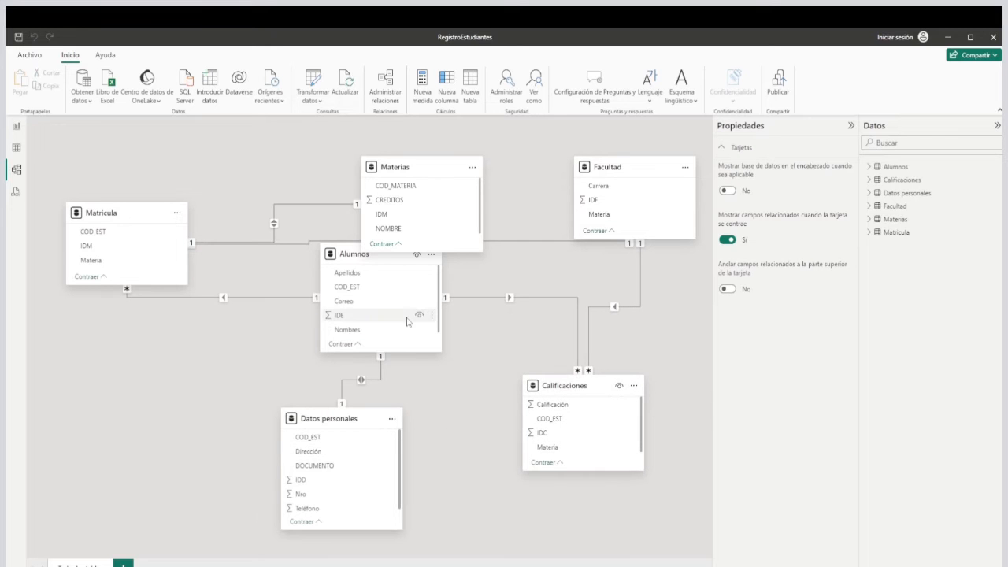
# Place Alumnos clear below Materias and Datos personales at the diagram's lower left, and adjust the spacing of Materias and Facultad.
pyautogui.moveTo(353, 260); pyautogui.dragTo(394, 291)
pyautogui.moveTo(335, 424); pyautogui.dragTo(223, 420)
pyautogui.moveTo(407, 288); pyautogui.dragTo(393, 320)
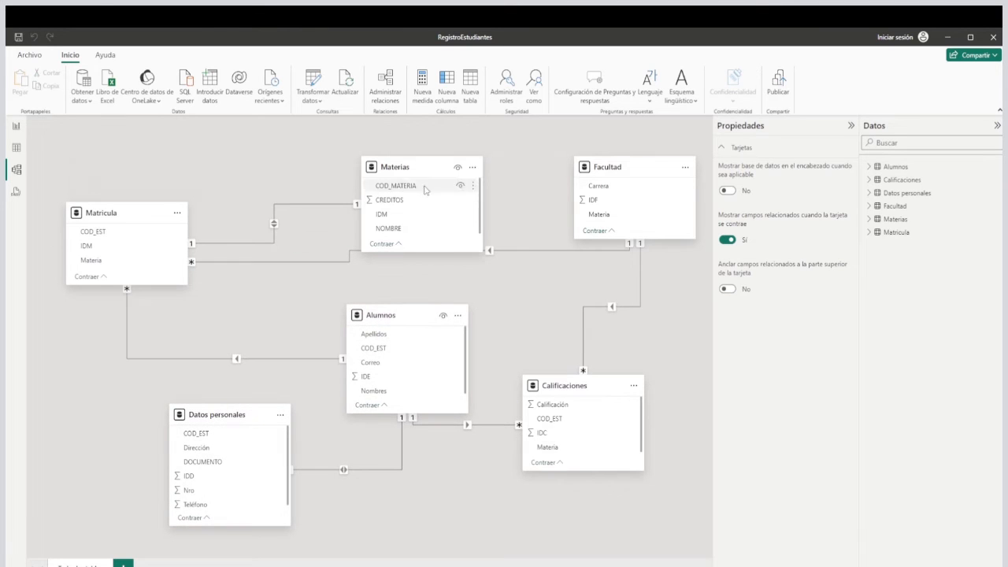
pyautogui.moveTo(427, 164); pyautogui.dragTo(414, 165)
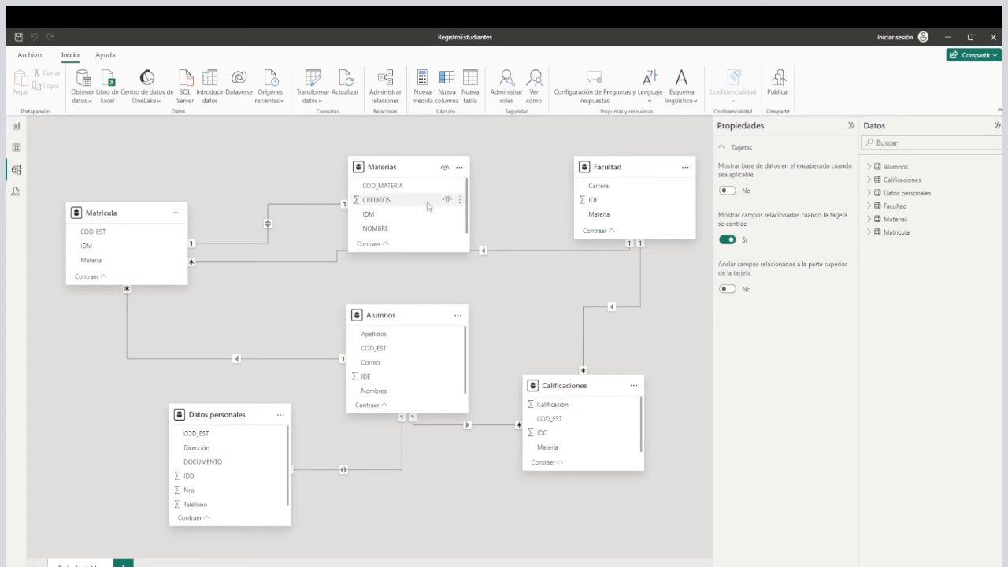
pyautogui.moveTo(420, 169); pyautogui.dragTo(453, 169)
pyautogui.moveTo(637, 171); pyautogui.dragTo(607, 166)
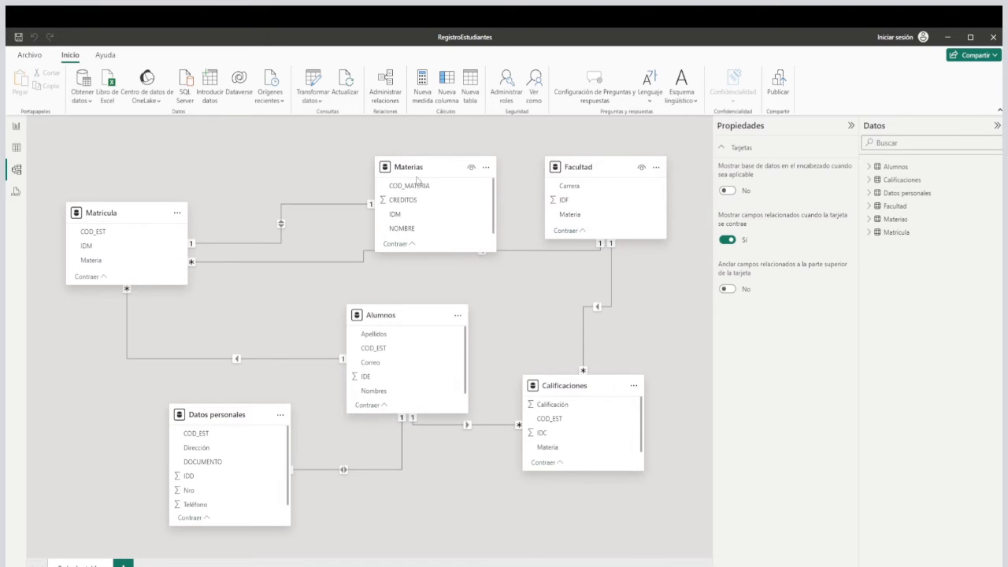
# Reposition the Materias and Facultad cards slightly and delete the relationship between Matricula and Facultad on the Materia column.
pyautogui.click(532, 252)
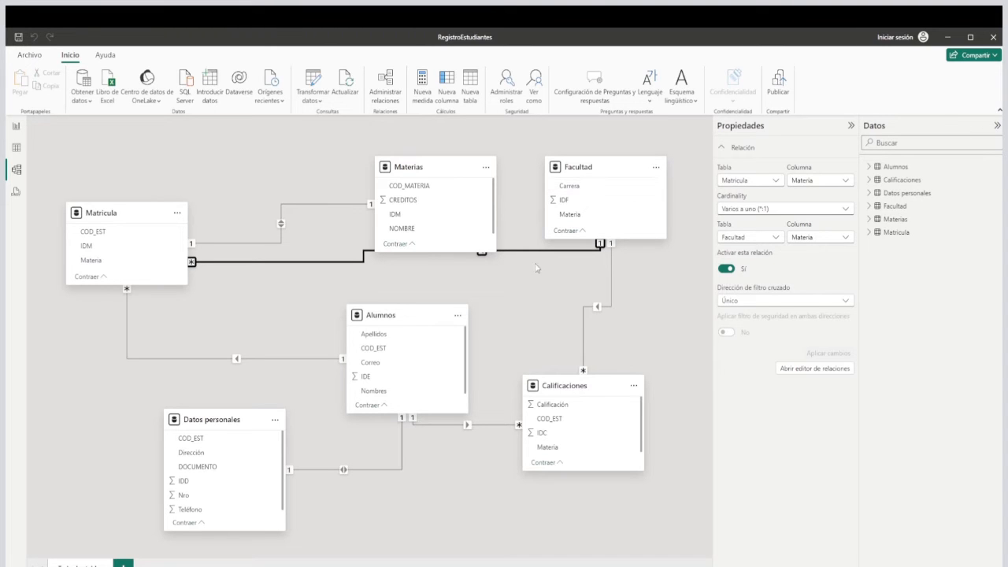
pyautogui.moveTo(422, 172); pyautogui.dragTo(395, 207)
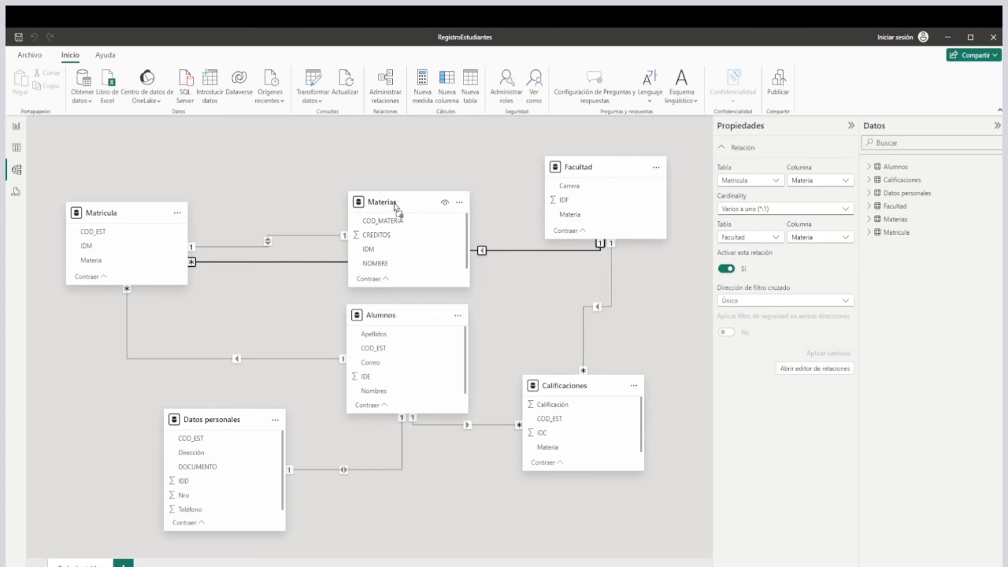
pyautogui.moveTo(603, 165); pyautogui.dragTo(580, 149)
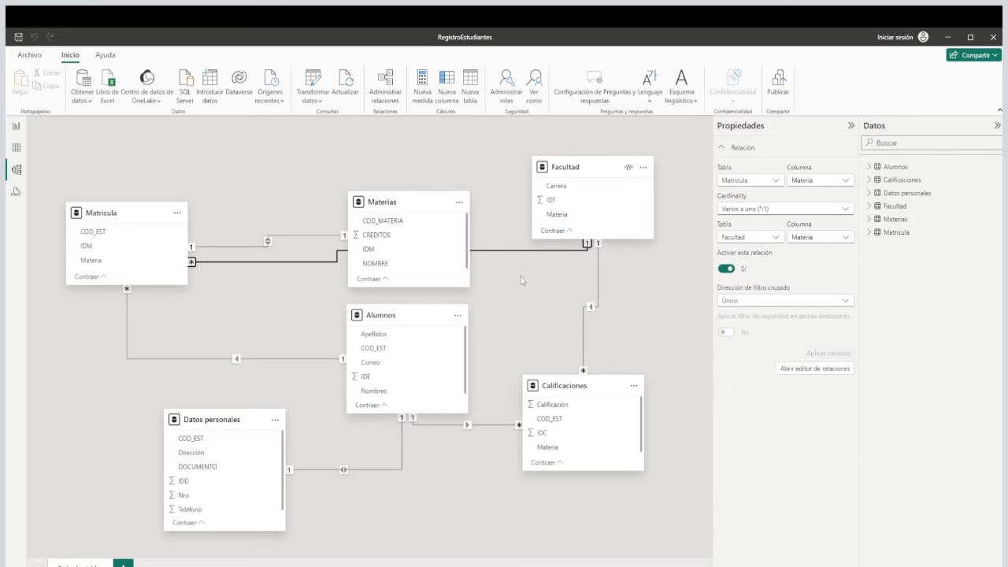
pyautogui.click(566, 167)
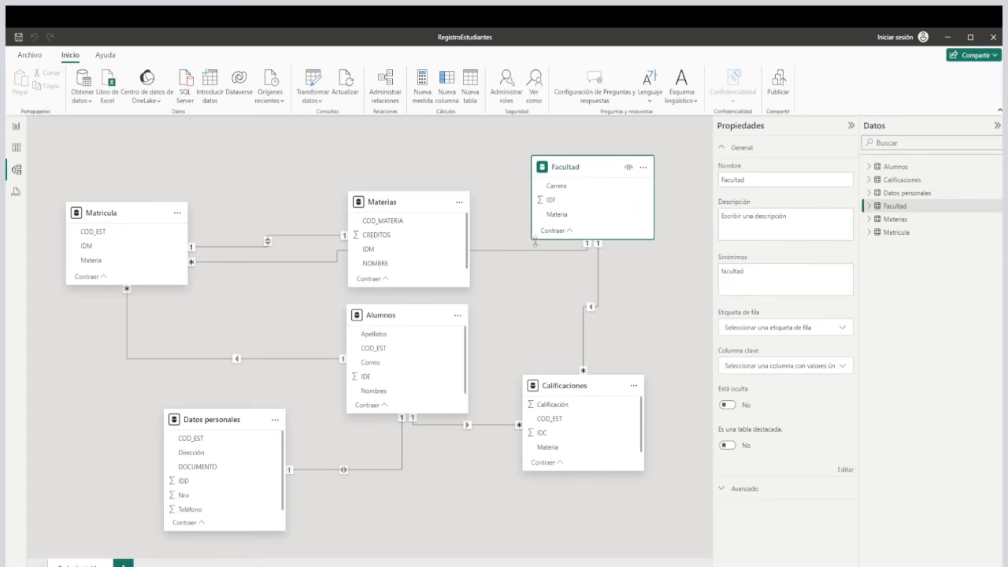
pyautogui.click(533, 253)
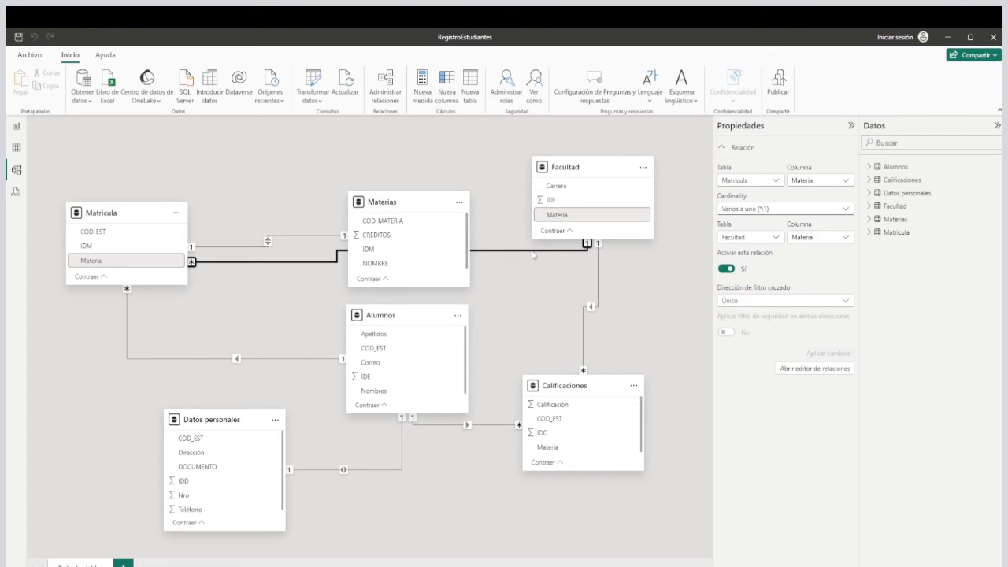
pyautogui.press('Delete')
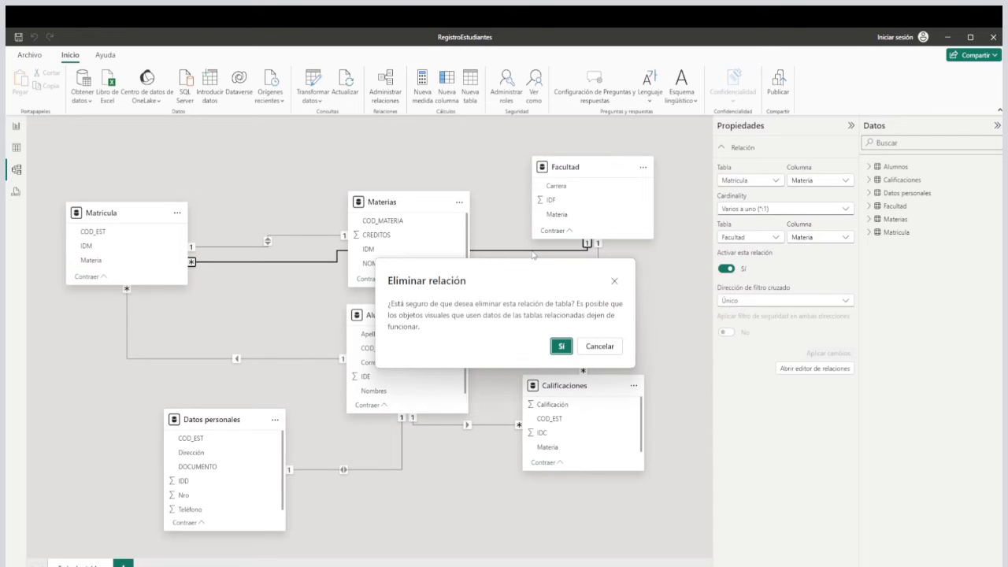
pyautogui.click(560, 347)
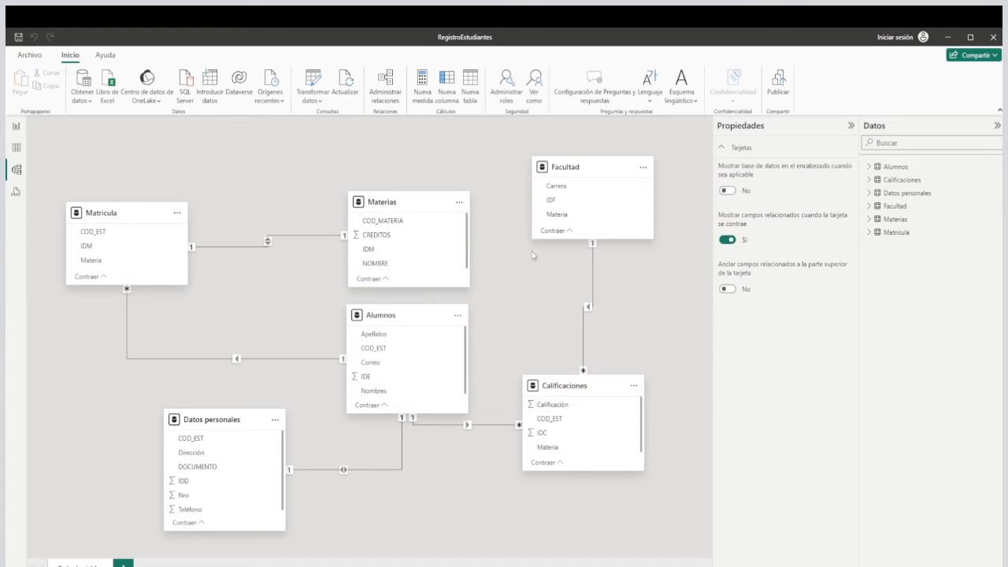
# Delete the relationship between Calificaciones and Facultad on the Materia column.
pyautogui.click(593, 289)
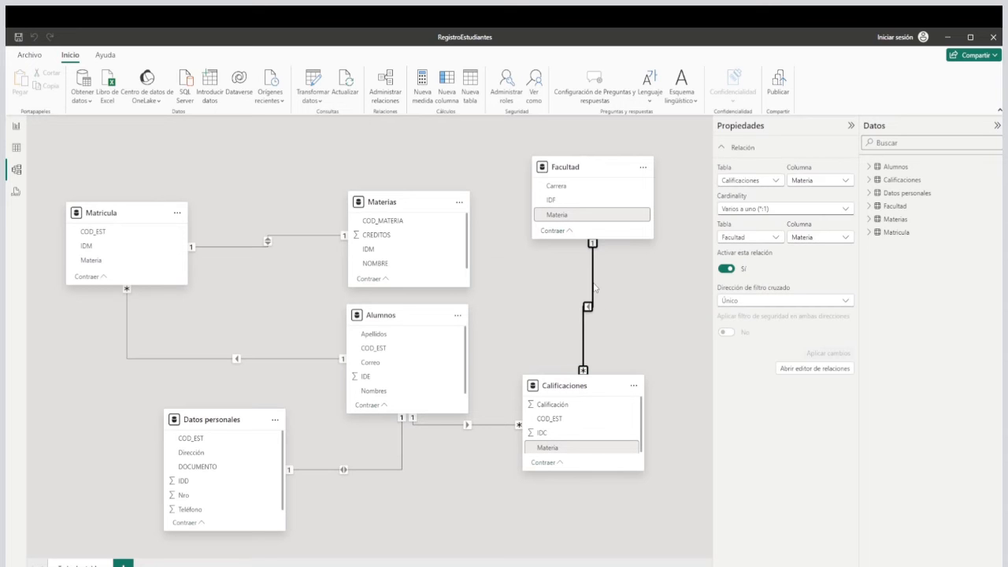
pyautogui.press('Delete')
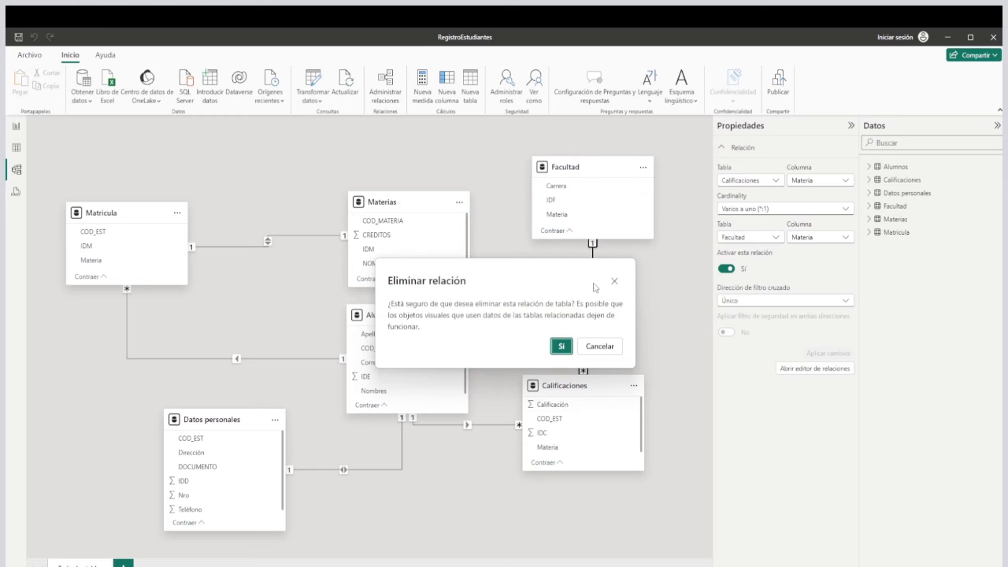
pyautogui.click(560, 346)
# Raise Materias level with Facultad, relate its COD_MATERIA column to Facultad's Materia column, and leave more space between the two cards.
pyautogui.moveTo(423, 203); pyautogui.dragTo(431, 168)
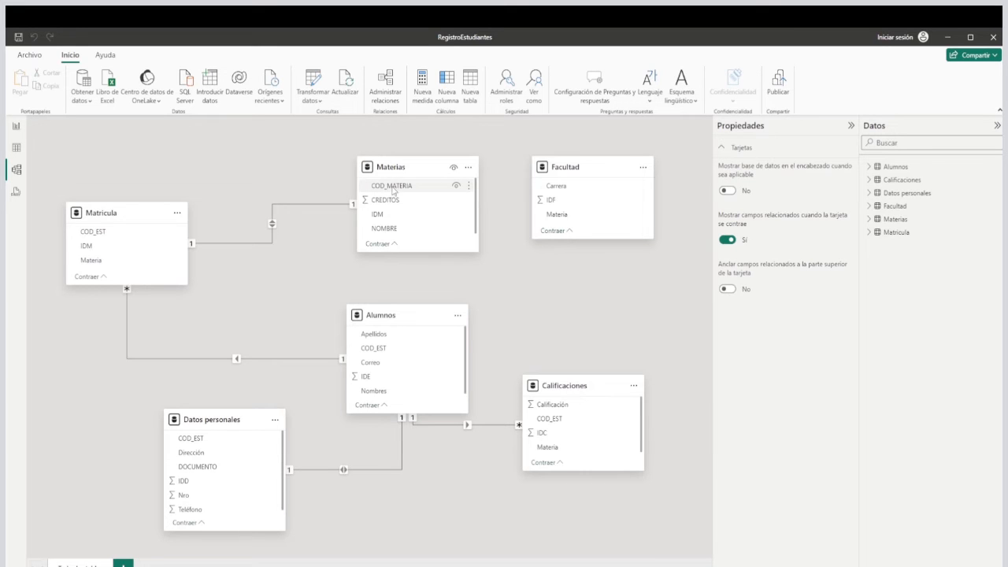
pyautogui.moveTo(392, 190); pyautogui.dragTo(571, 222)
pyautogui.moveTo(583, 168); pyautogui.dragTo(615, 174)
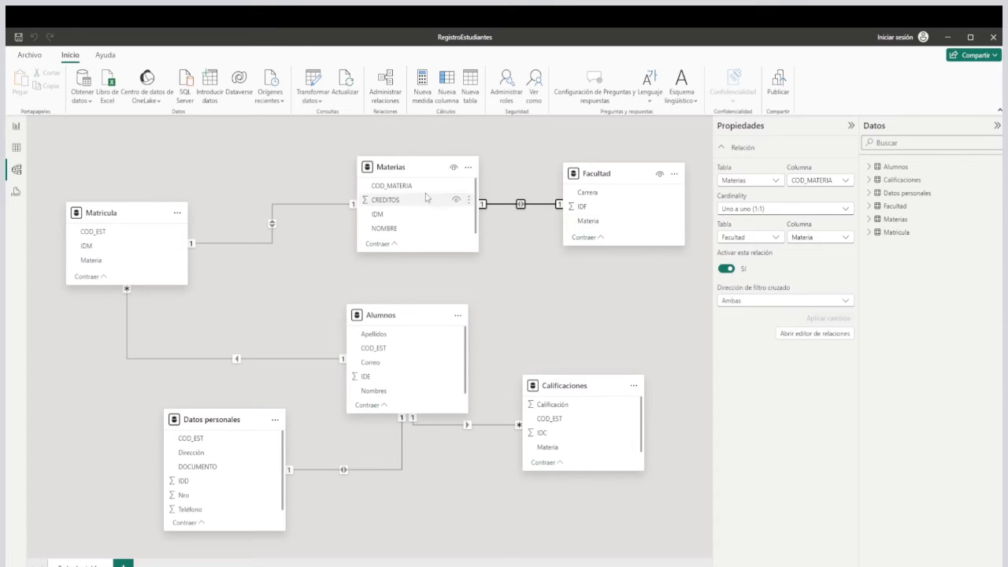
# Stack Materias between Facultad and Calificaciones on the diagram's right side, spacing the three cards apart.
pyautogui.moveTo(431, 184); pyautogui.dragTo(626, 290)
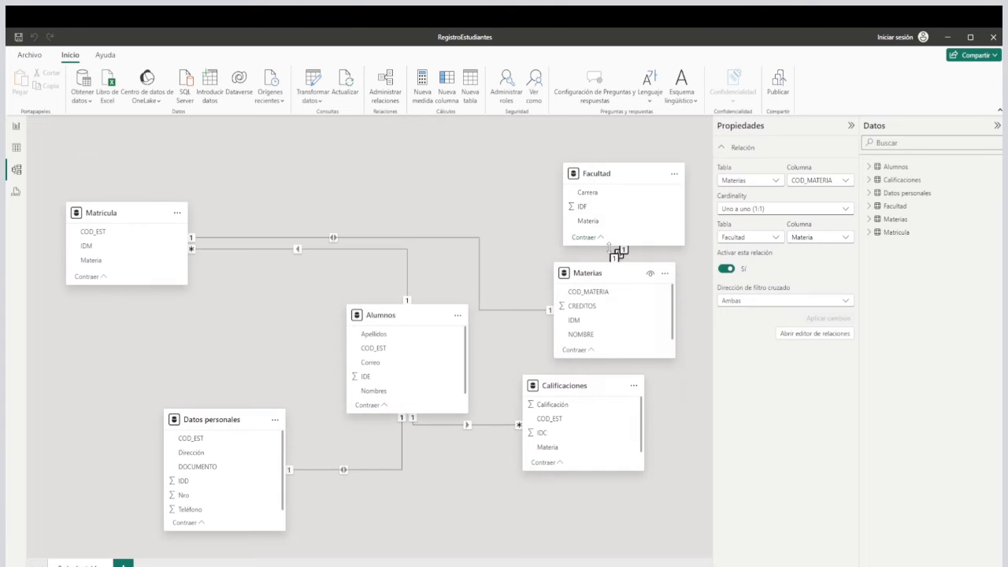
pyautogui.moveTo(602, 172); pyautogui.dragTo(543, 137)
pyautogui.moveTo(586, 386); pyautogui.dragTo(610, 450)
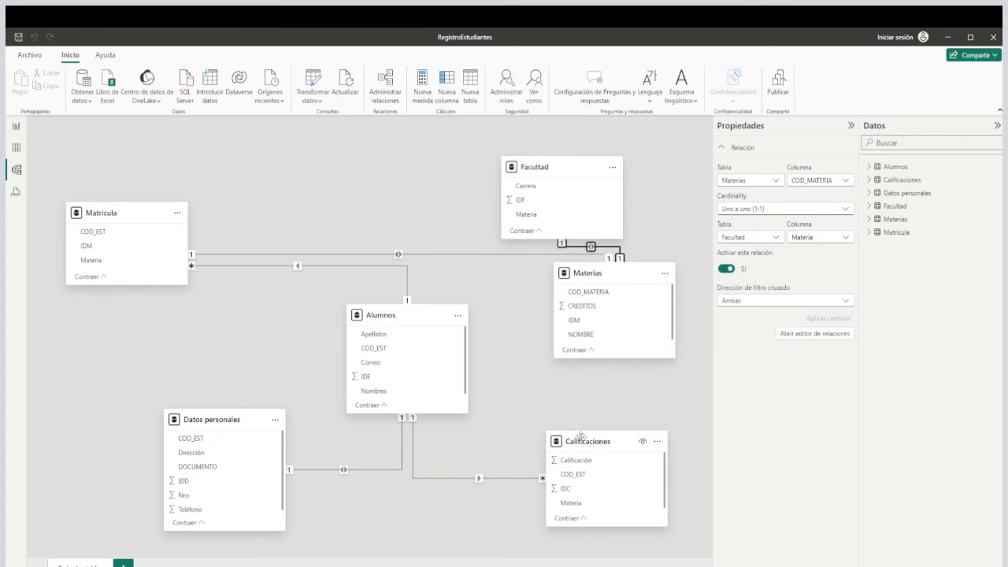
# Delete the relationship between Materias and Matricula on the IDM column.
pyautogui.click(482, 254)
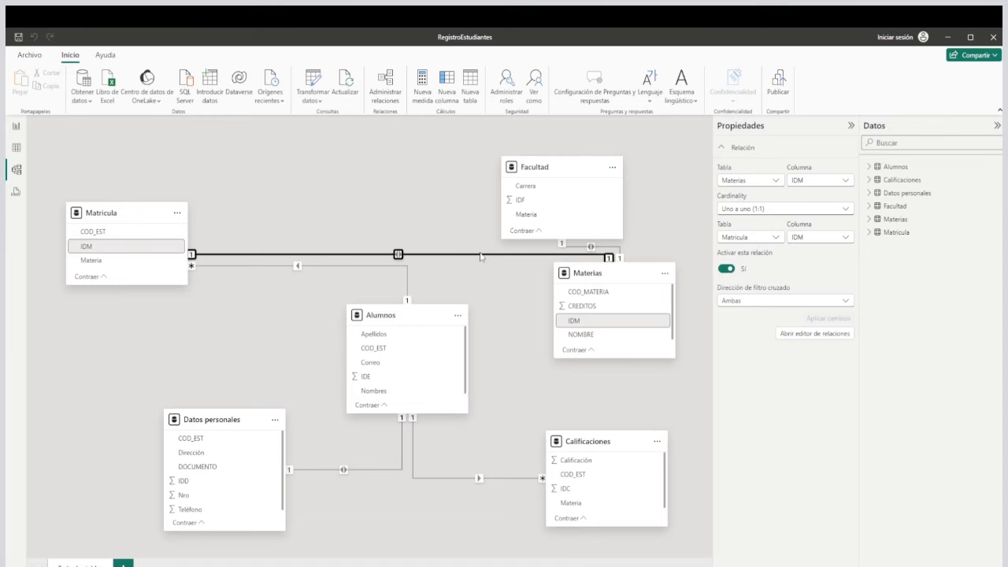
pyautogui.press('Delete')
pyautogui.click(561, 346)
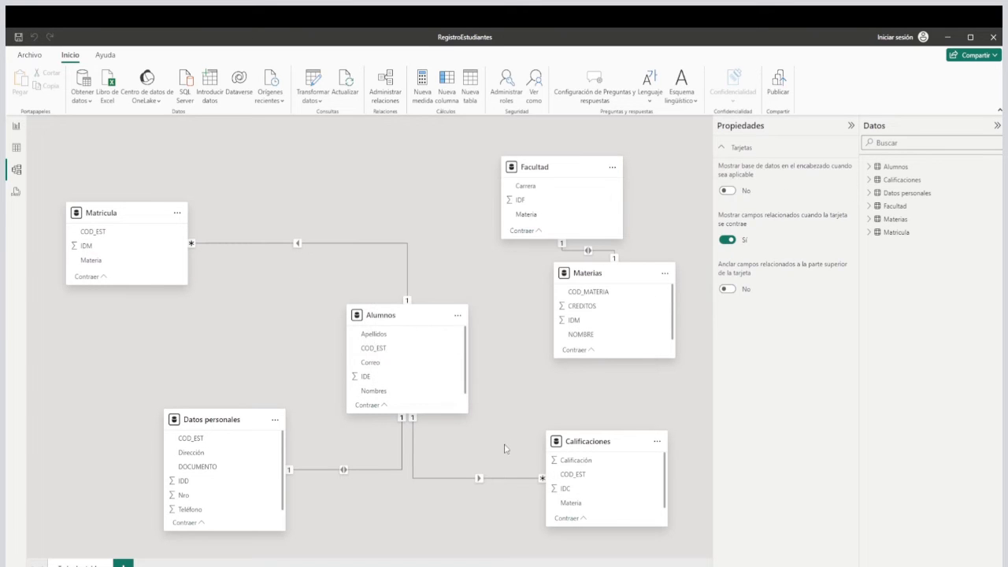
pyautogui.click(503, 477)
pyautogui.click(528, 409)
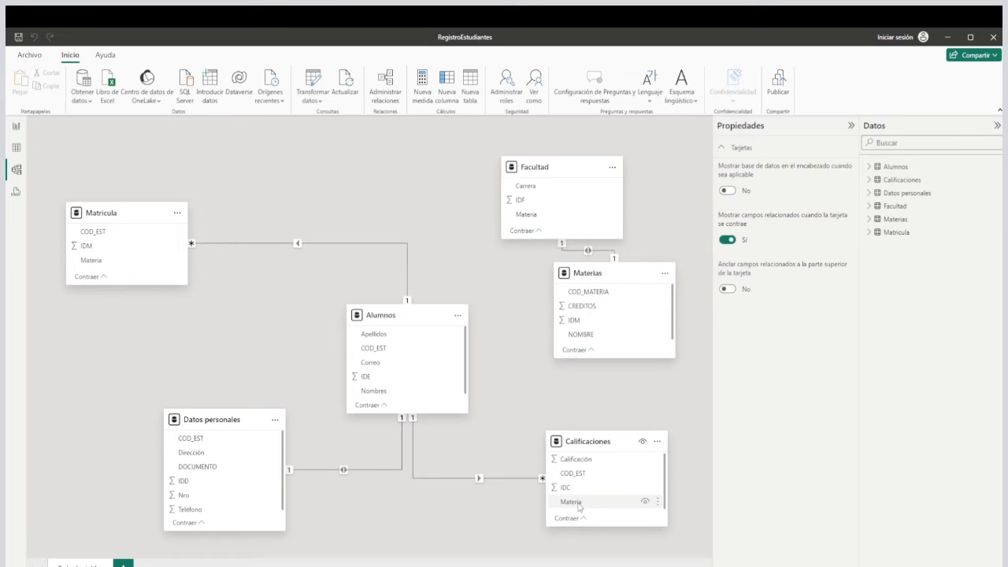
# Relate the Materia column of Calificaciones to COD_MATERIA in Materias and adjust the Calificaciones card's position slightly.
pyautogui.moveTo(578, 506); pyautogui.dragTo(605, 296)
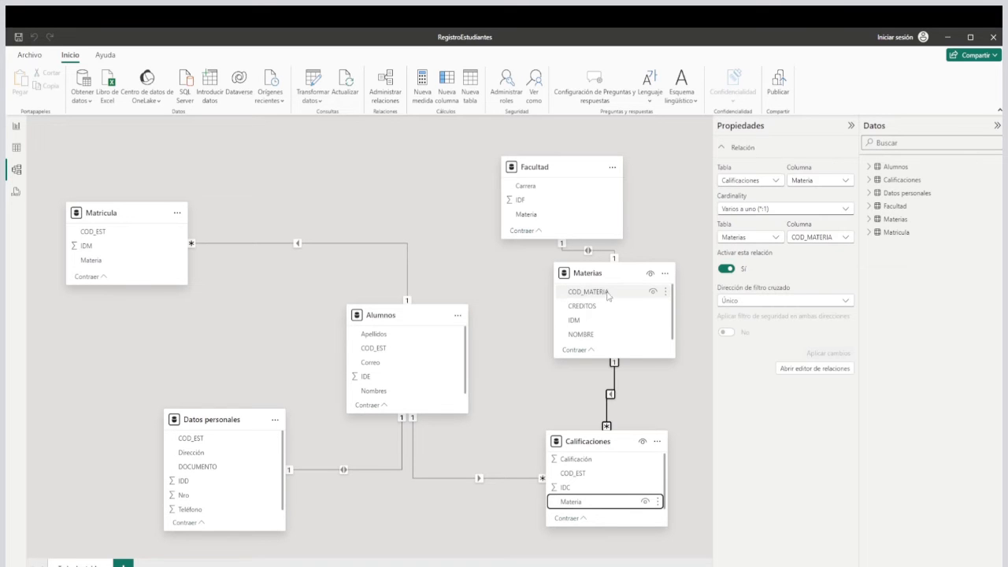
pyautogui.moveTo(613, 448); pyautogui.dragTo(627, 432)
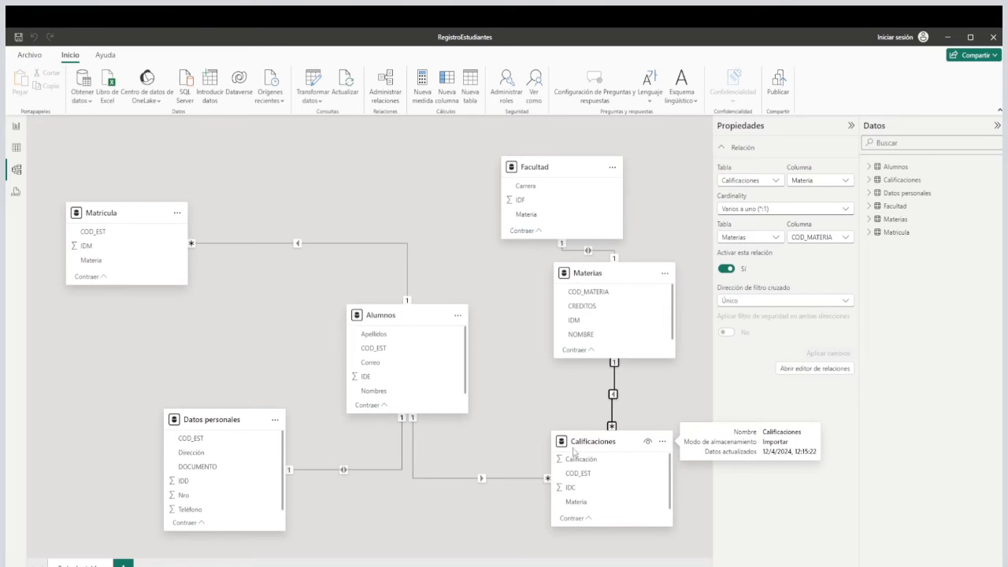
pyautogui.moveTo(619, 444); pyautogui.dragTo(619, 445)
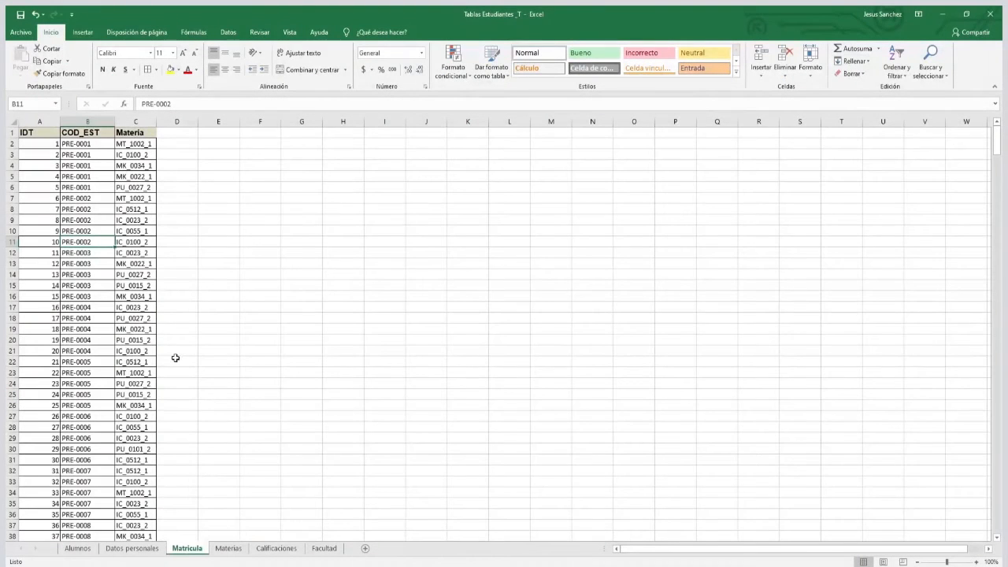
# Switch to the Tablas Estudiantes_T workbook in Excel and compare the Materia and COD_EST columns of Calificaciones with COD_MATERIA in Materias.
pyautogui.click(277, 549)
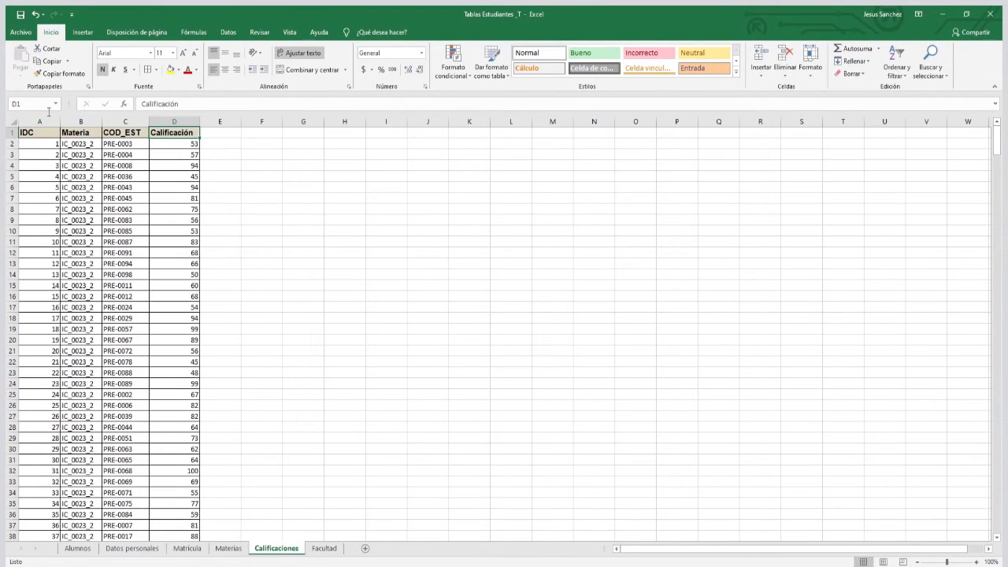
pyautogui.click(79, 121)
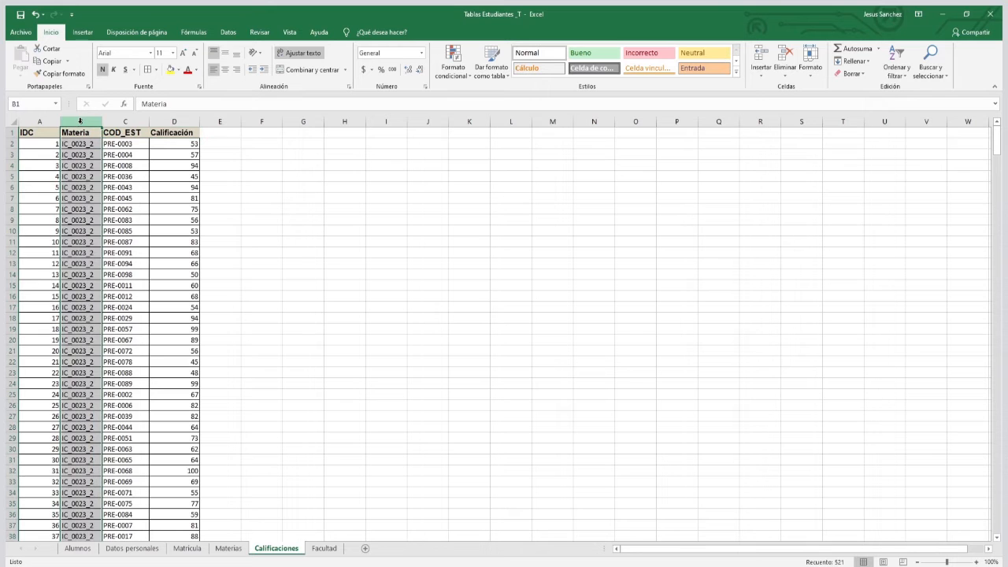
pyautogui.click(144, 122)
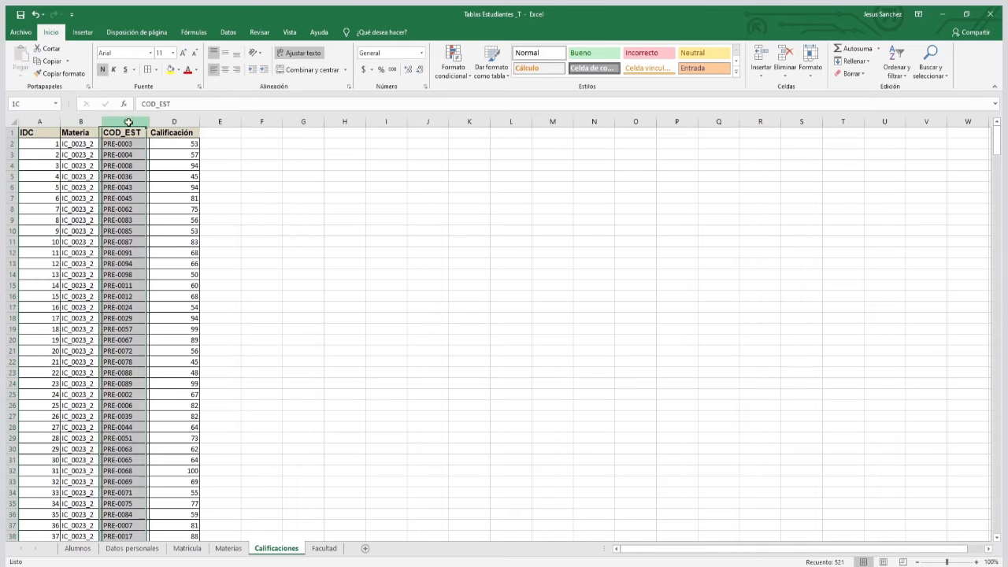
pyautogui.click(82, 144)
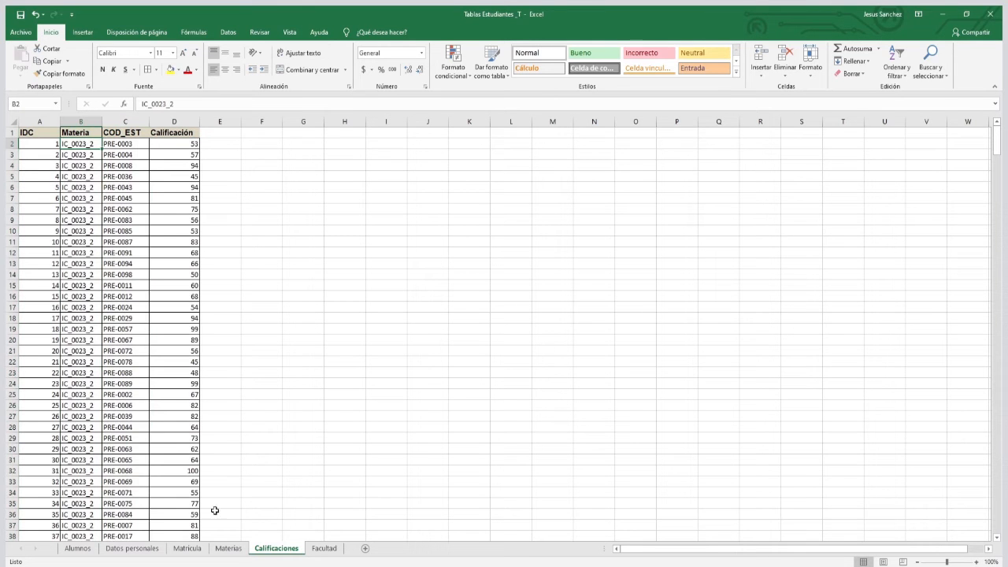
pyautogui.click(229, 548)
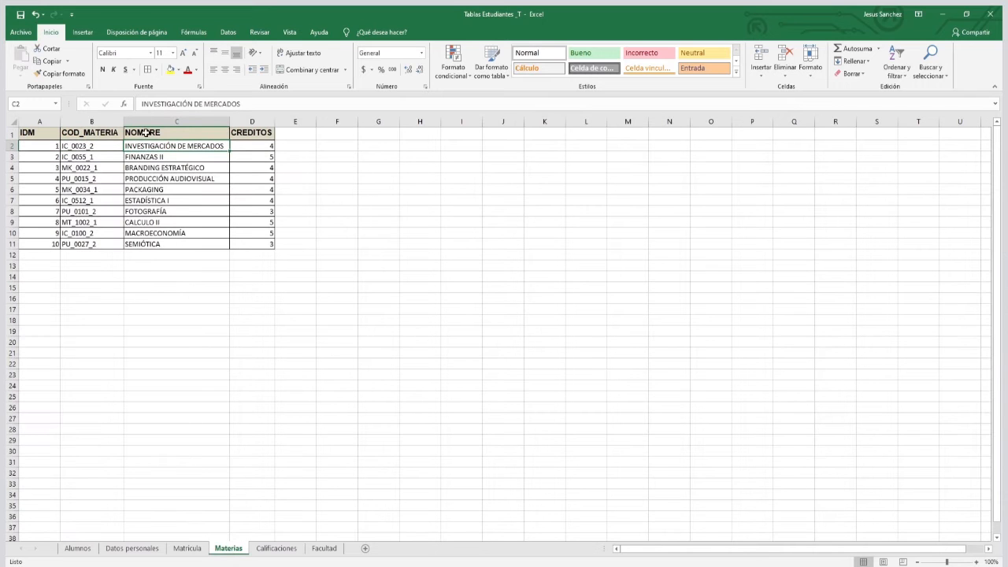
pyautogui.click(78, 121)
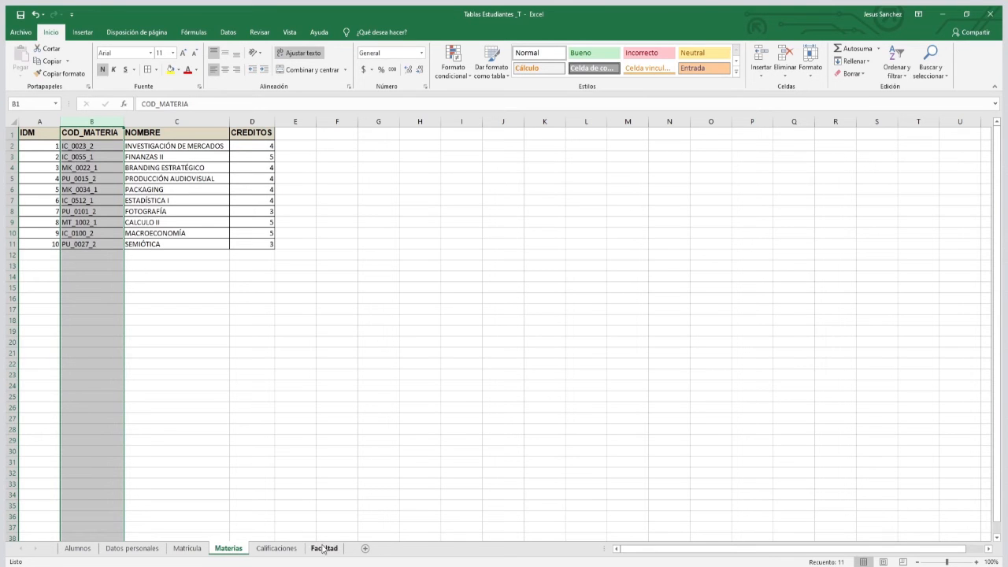
pyautogui.click(273, 552)
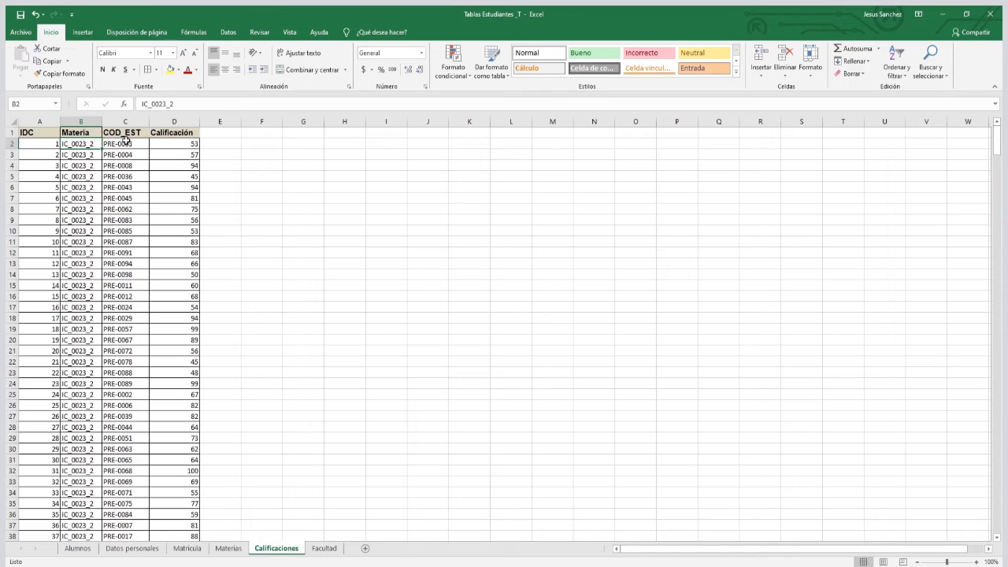
pyautogui.click(78, 121)
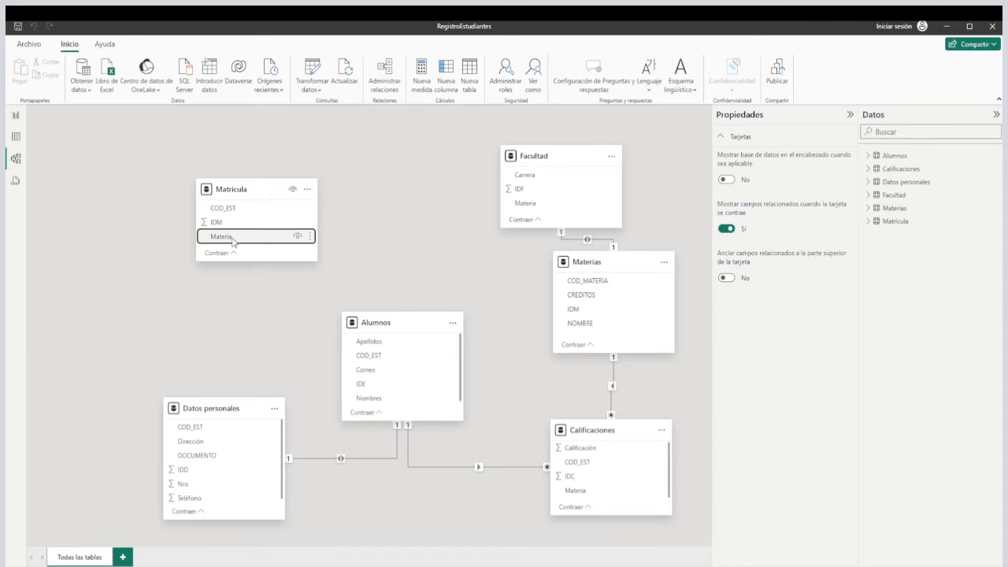
# Back in Power BI, relate Matricula's Materia column to COD_MATERIA in Materias and adjust the Matricula card's position.
pyautogui.click(257, 236)
pyautogui.moveTo(255, 242); pyautogui.dragTo(592, 285)
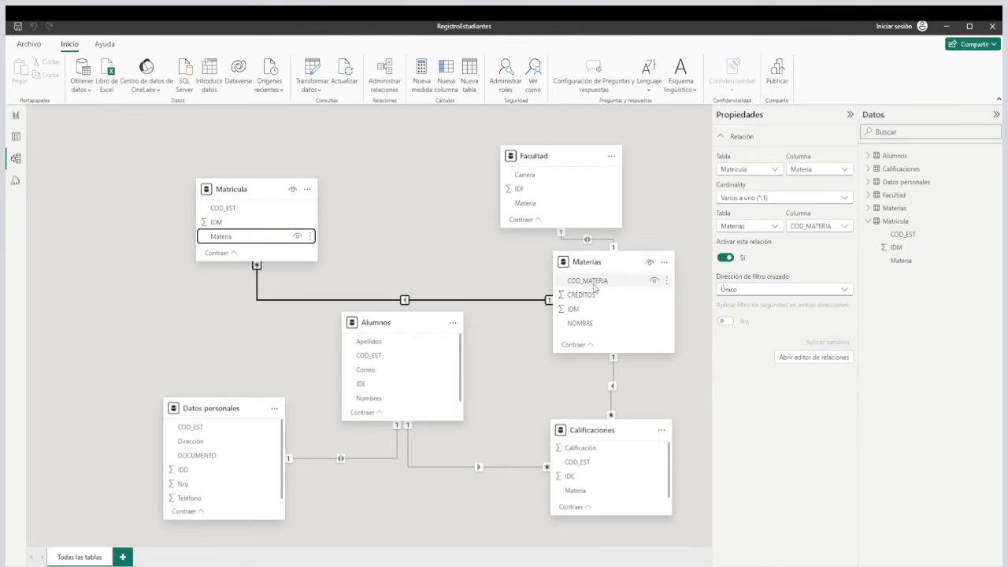
pyautogui.moveTo(263, 194); pyautogui.dragTo(268, 216)
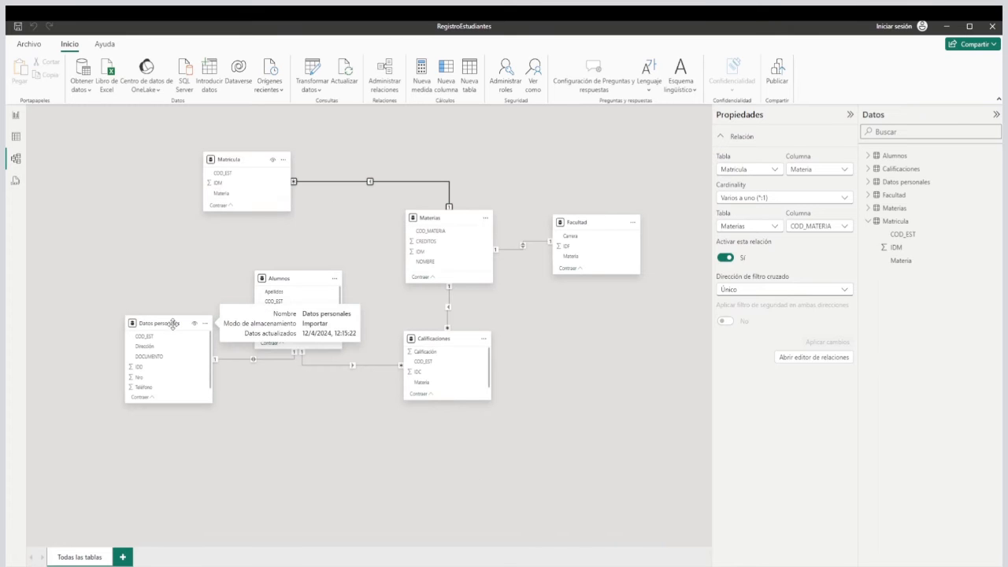
# Place the Datos personales card below Alumnos and shift Alumnos slightly to the right.
pyautogui.moveTo(171, 323); pyautogui.dragTo(196, 279)
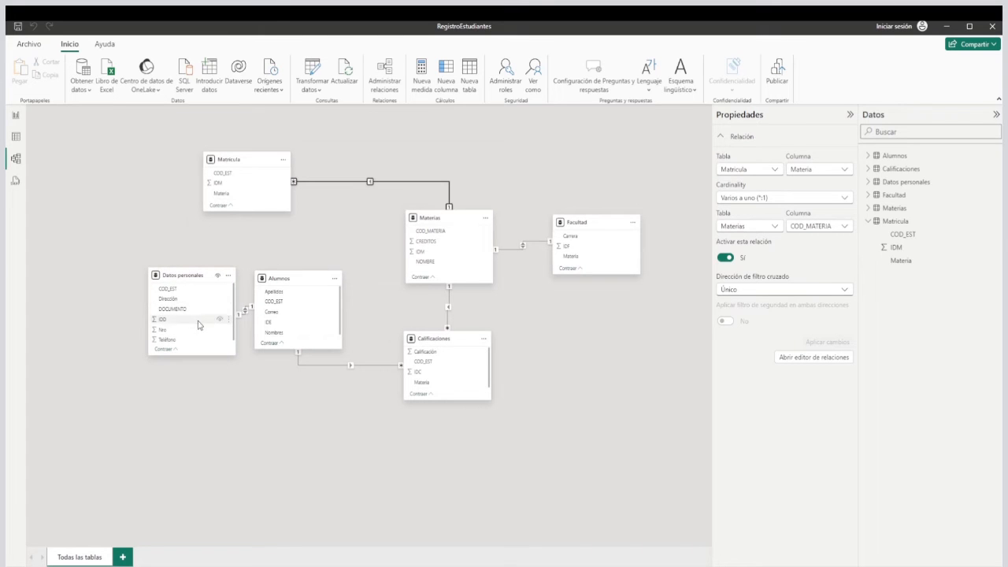
pyautogui.moveTo(181, 275); pyautogui.dragTo(290, 439)
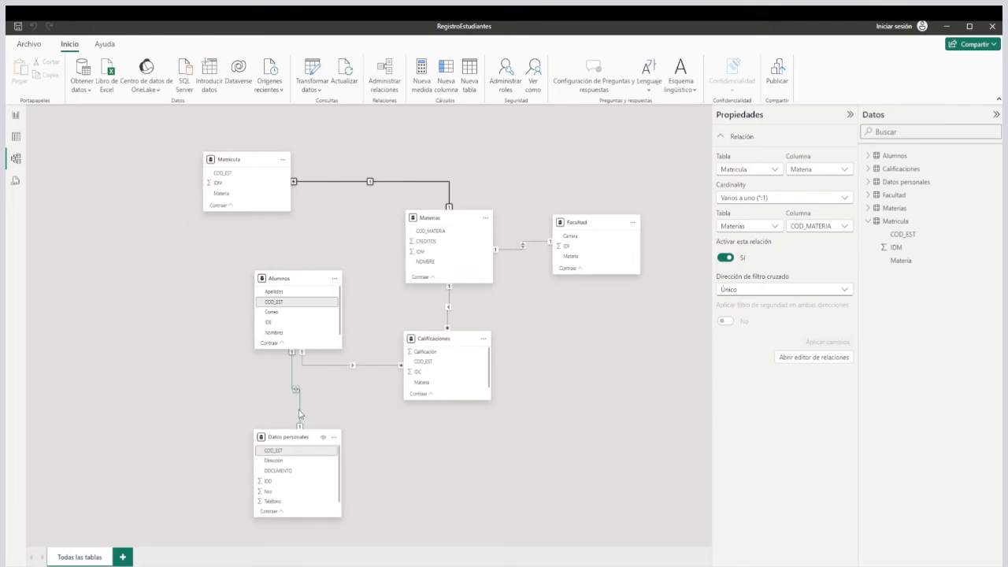
pyautogui.moveTo(284, 280); pyautogui.dragTo(293, 278)
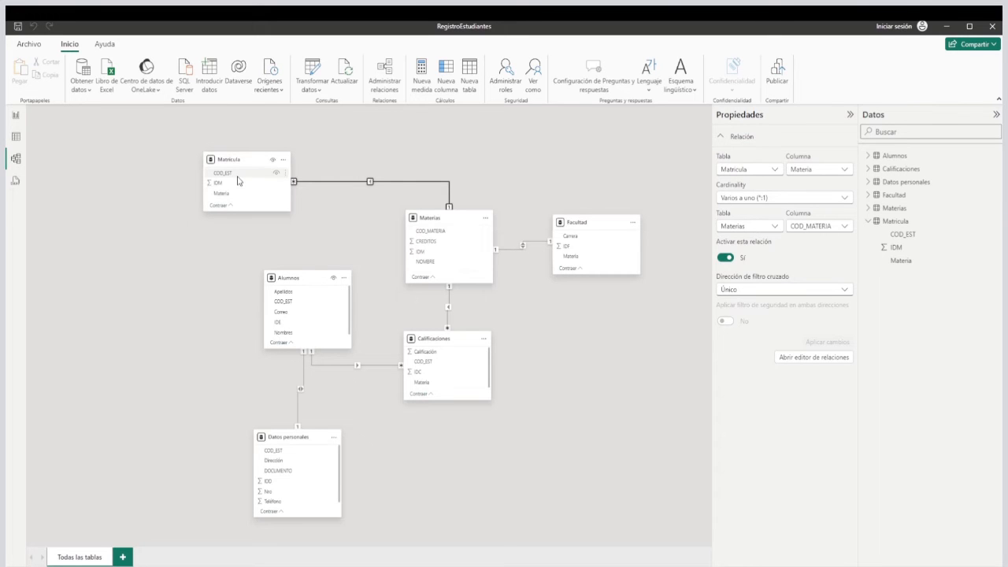
# Relate Matricula to Alumnos on COD_EST, align Alumnos below Matricula, and fine-tune the positions of Datos personales and Facultad.
pyautogui.moveTo(234, 173); pyautogui.dragTo(243, 289)
pyautogui.moveTo(296, 443); pyautogui.dragTo(290, 449)
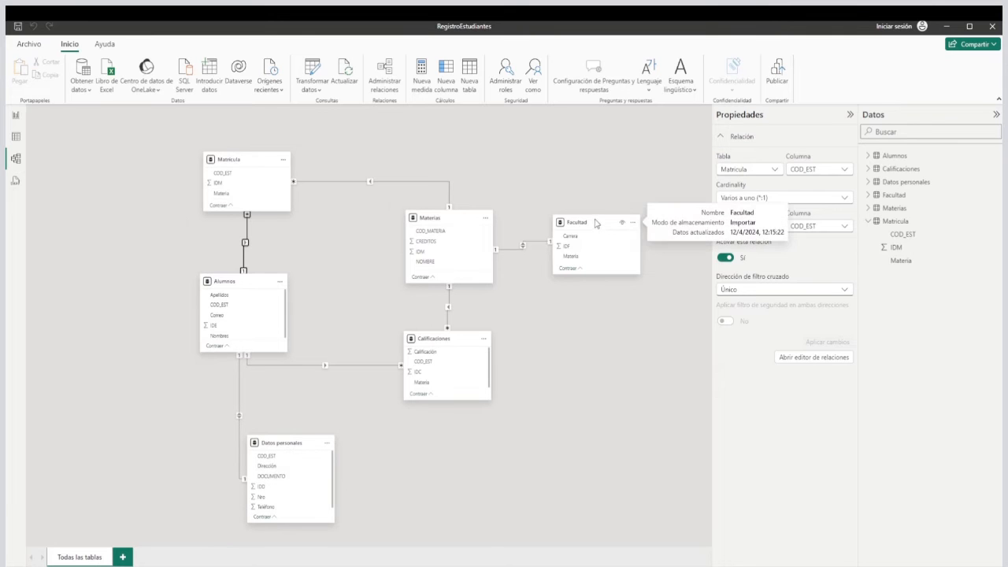
pyautogui.moveTo(595, 224); pyautogui.dragTo(607, 209)
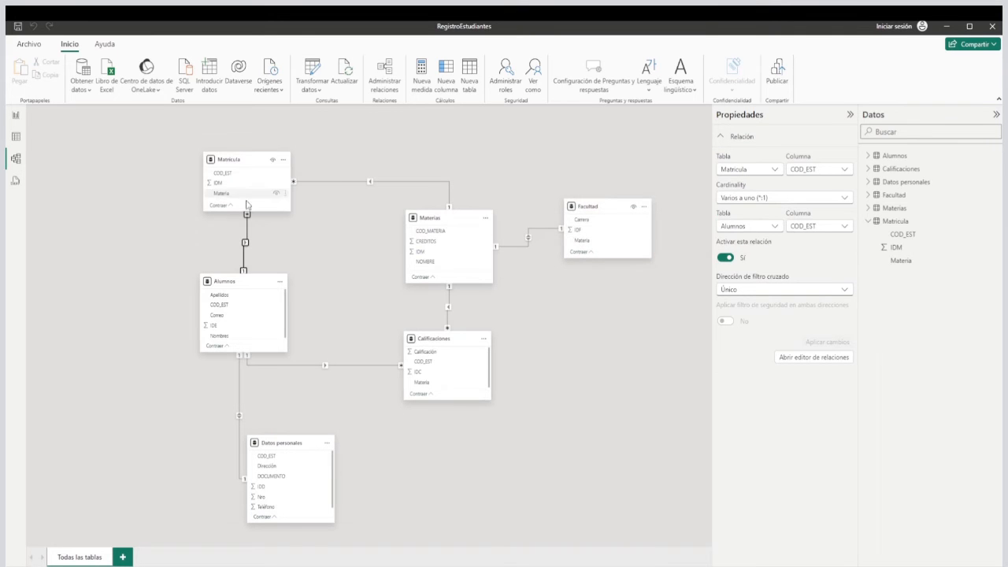
pyautogui.moveTo(246, 286); pyautogui.dragTo(245, 286)
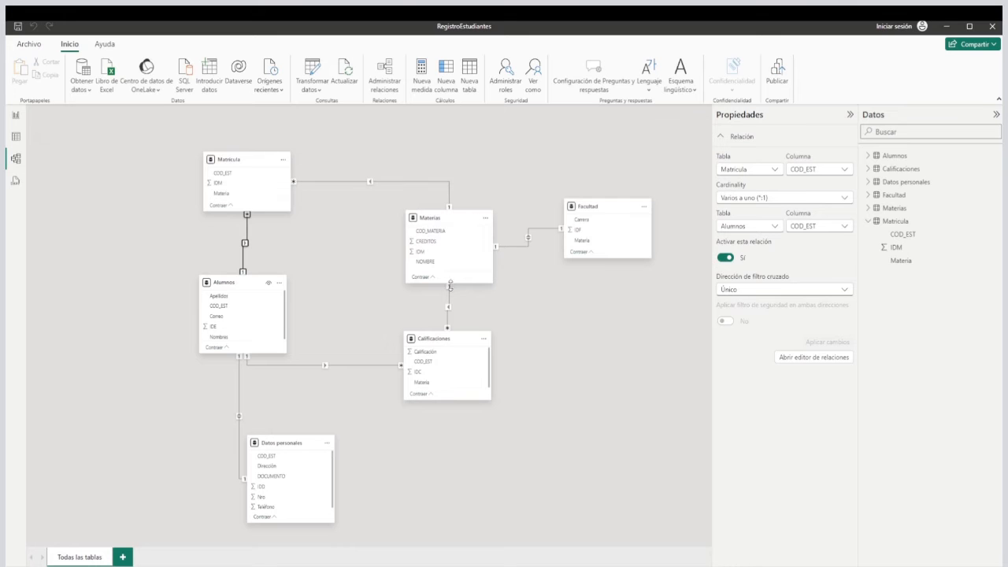
# Rearrange the model diagram, moving Datos personales to the lower left, Facultad closer to Materias, and Alumnos rightward between Matricula and Calificaciones.
pyautogui.moveTo(296, 446)
pyautogui.moveTo(296, 446); pyautogui.dragTo(196, 424)
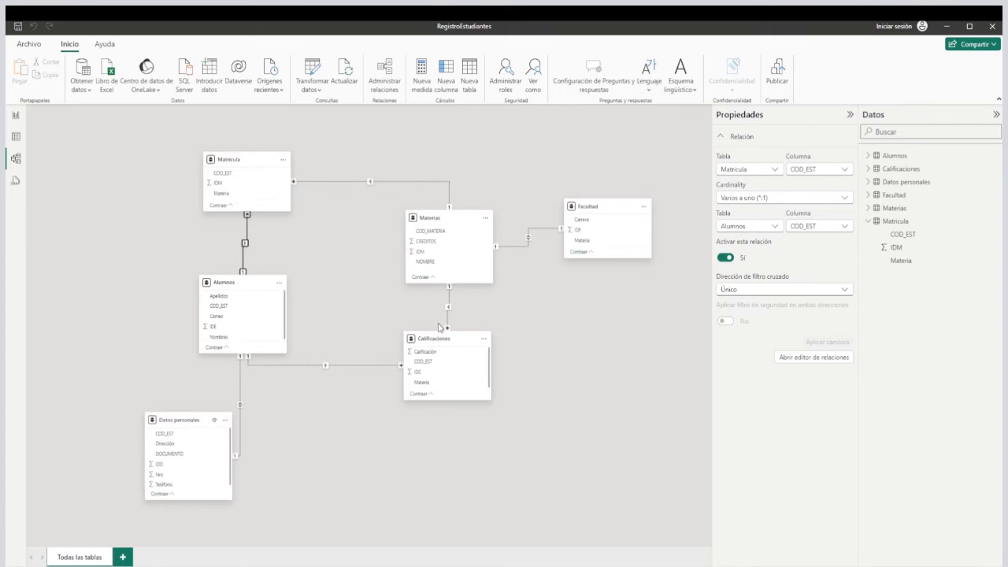
pyautogui.moveTo(603, 207)
pyautogui.moveTo(603, 207); pyautogui.dragTo(580, 191)
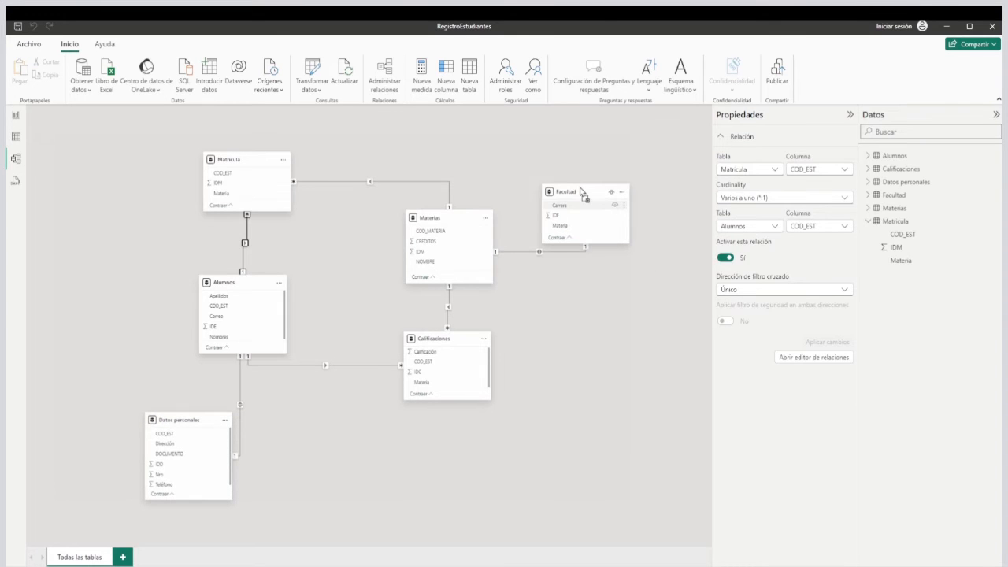
pyautogui.moveTo(186, 421); pyautogui.dragTo(154, 408)
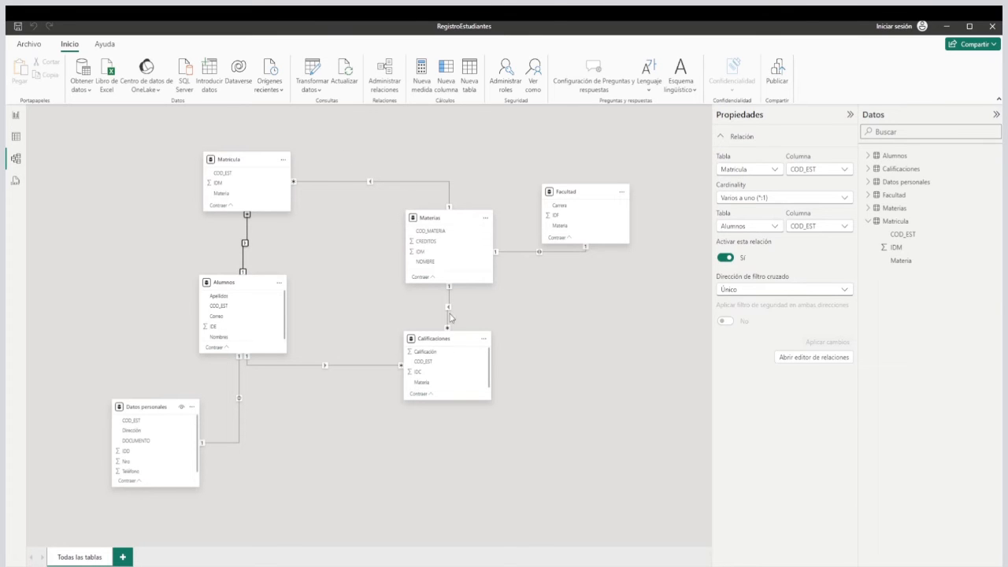
pyautogui.moveTo(252, 288); pyautogui.dragTo(321, 264)
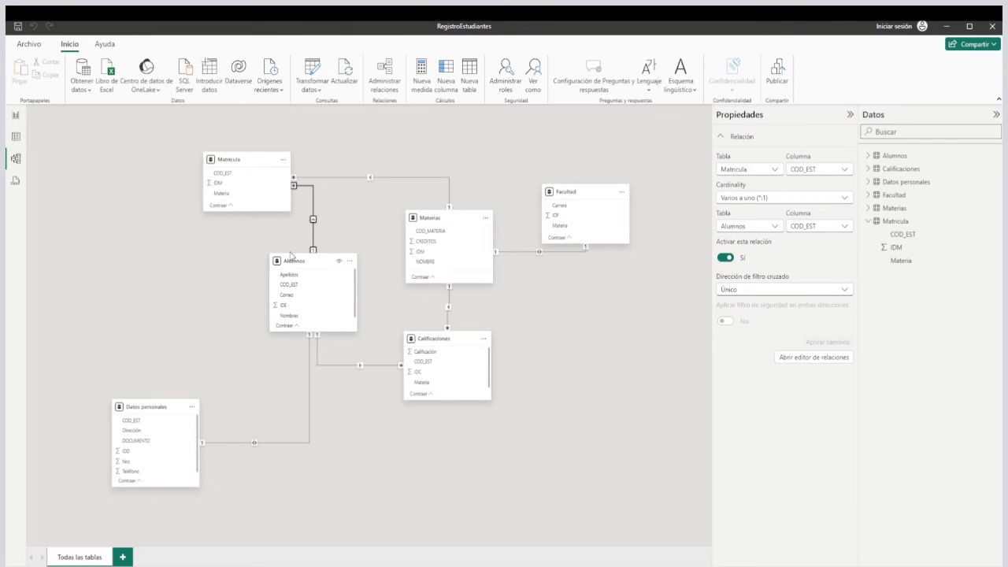
pyautogui.moveTo(307, 259); pyautogui.dragTo(309, 266)
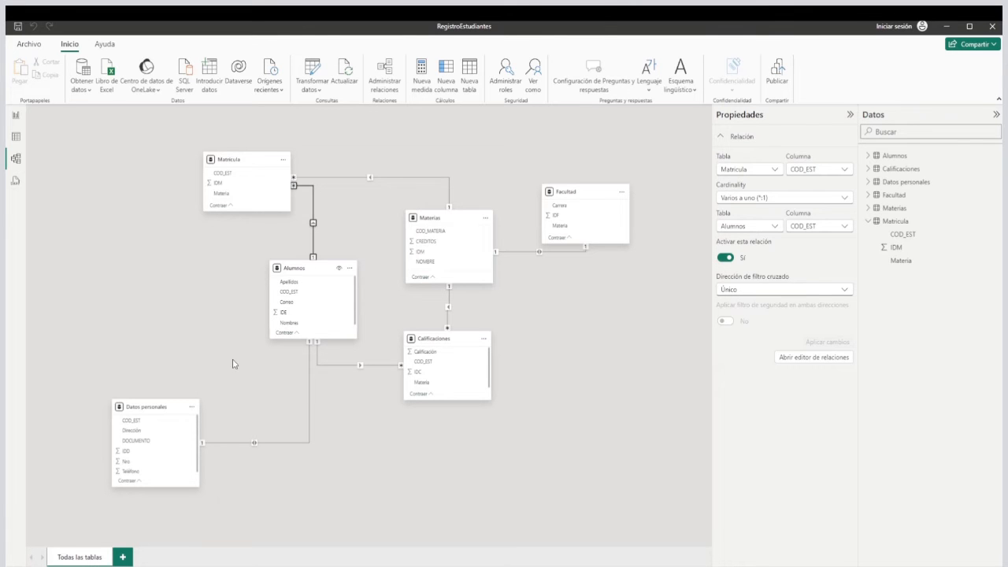
# Go to the report view and examine the finished Ejercicio Matricula dashboard's Carrera slicer, student table and subject charts.
pyautogui.click(18, 118)
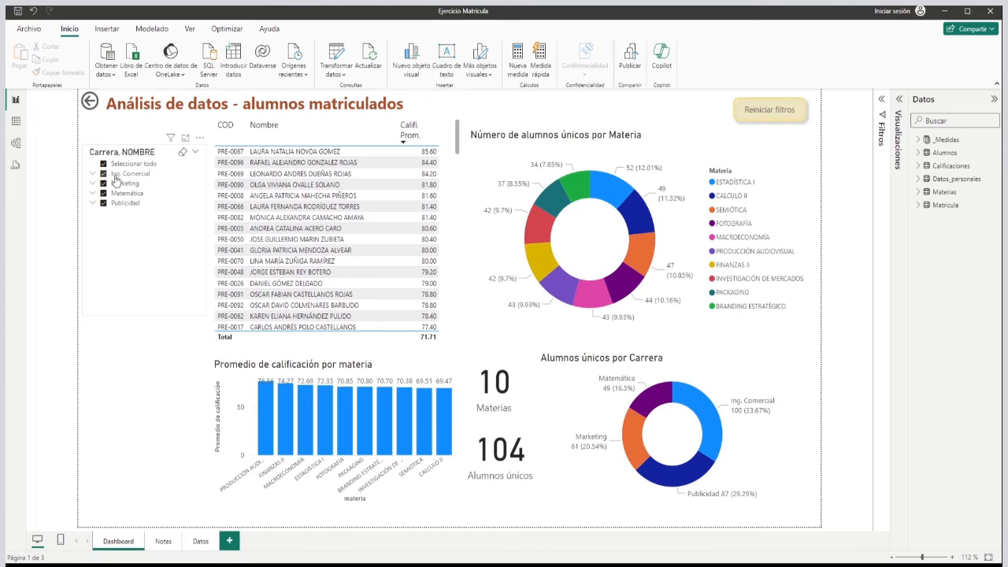
pyautogui.click(93, 174)
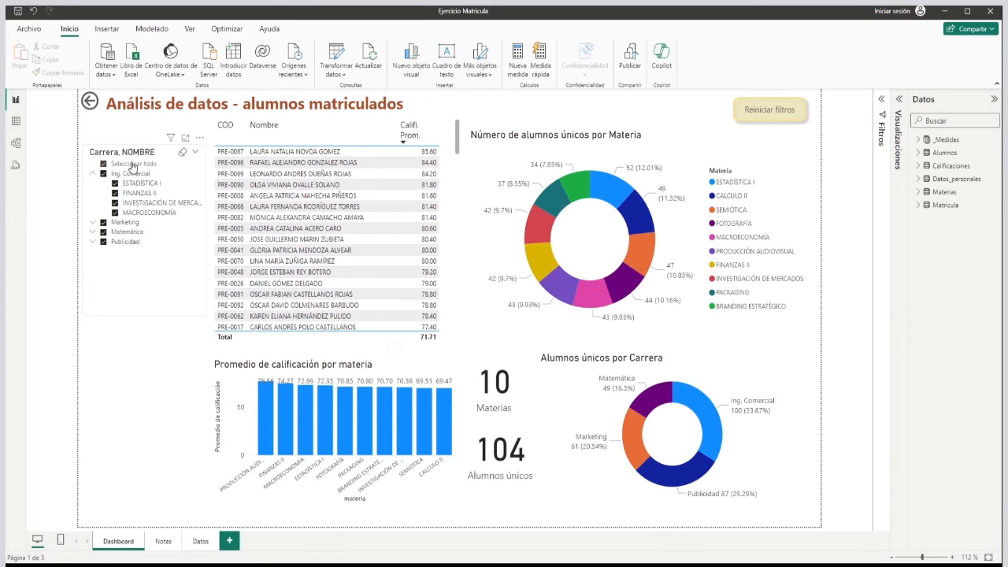
pyautogui.click(93, 174)
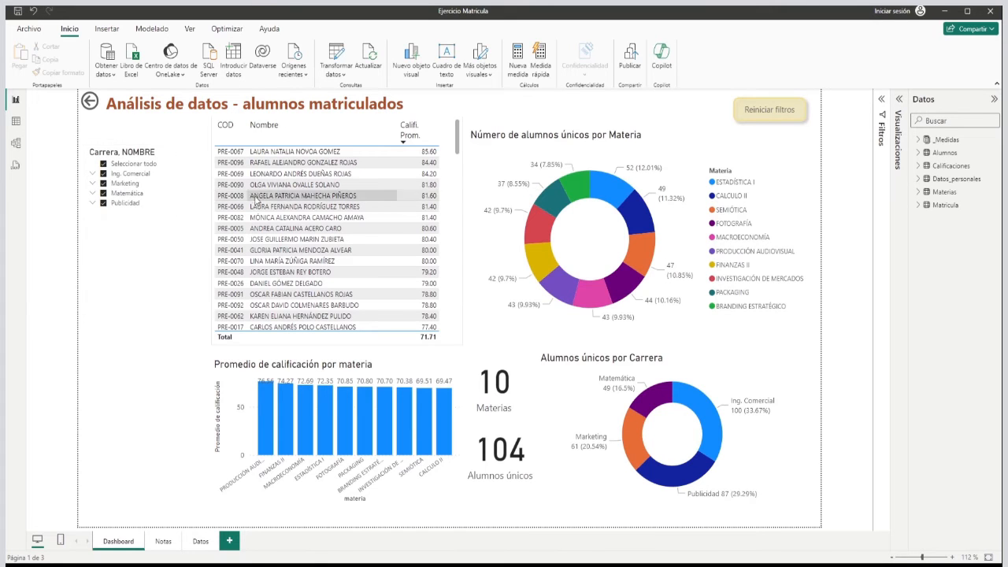
pyautogui.click(213, 244)
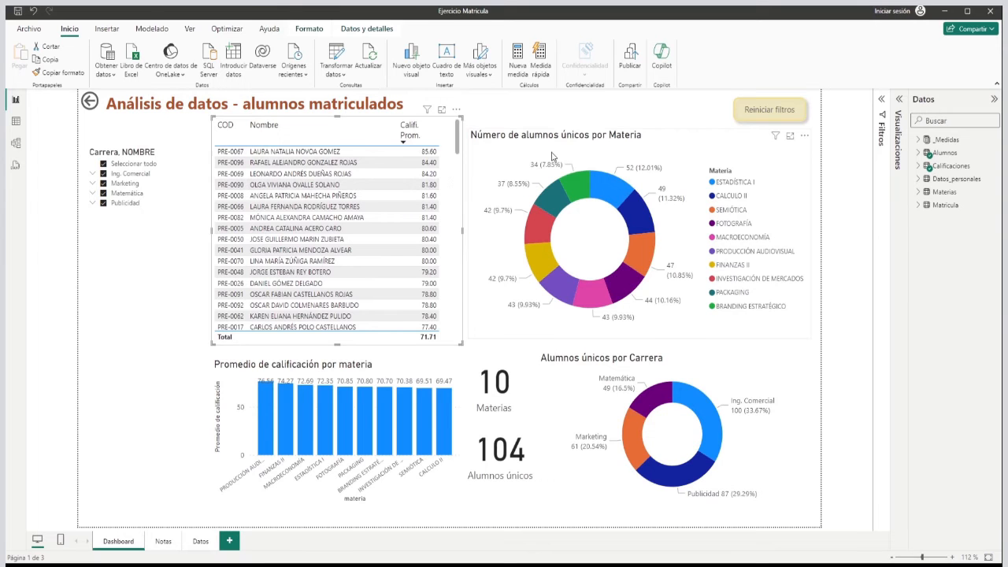
pyautogui.click(680, 136)
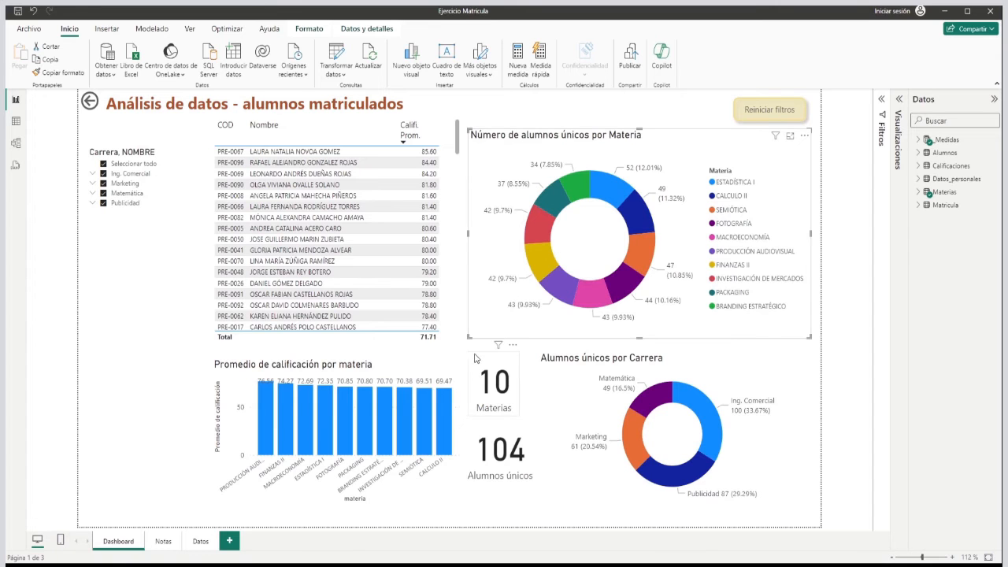
pyautogui.click(404, 364)
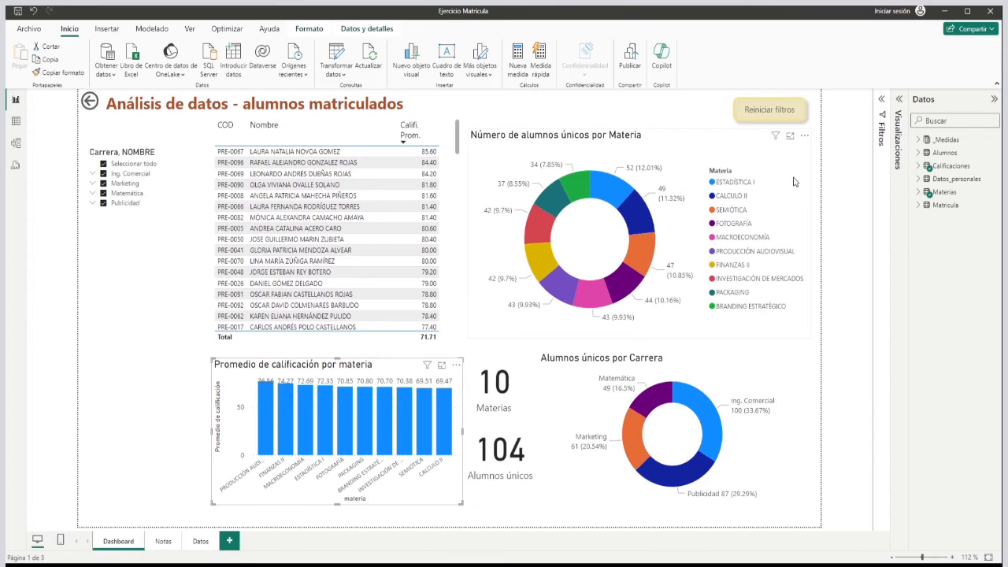
pyautogui.click(900, 103)
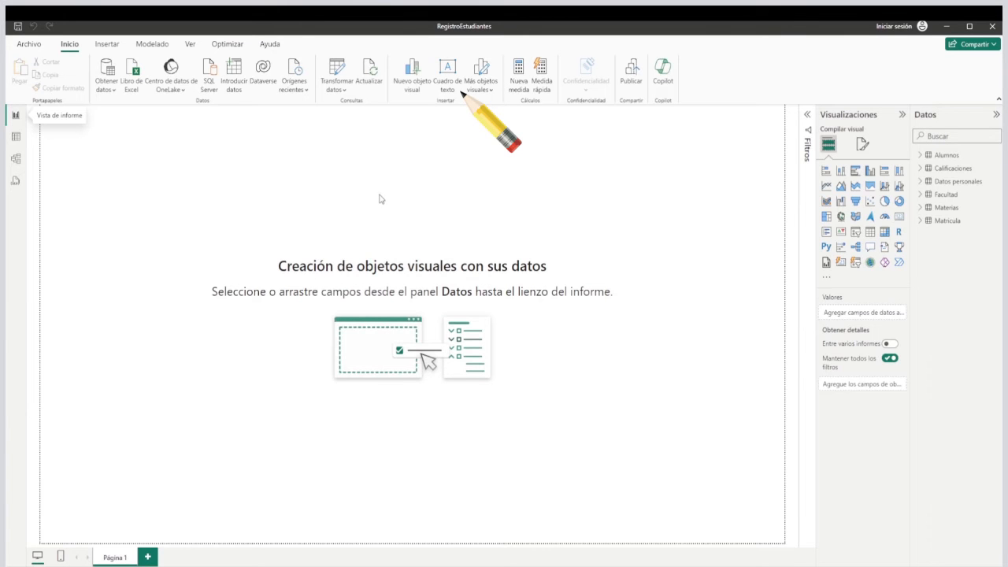
# Insert a text box reading "Análisis de aprovechamiento" on the RegistroEstudiantes report page and shrink it to a single line.
pyautogui.click(450, 72)
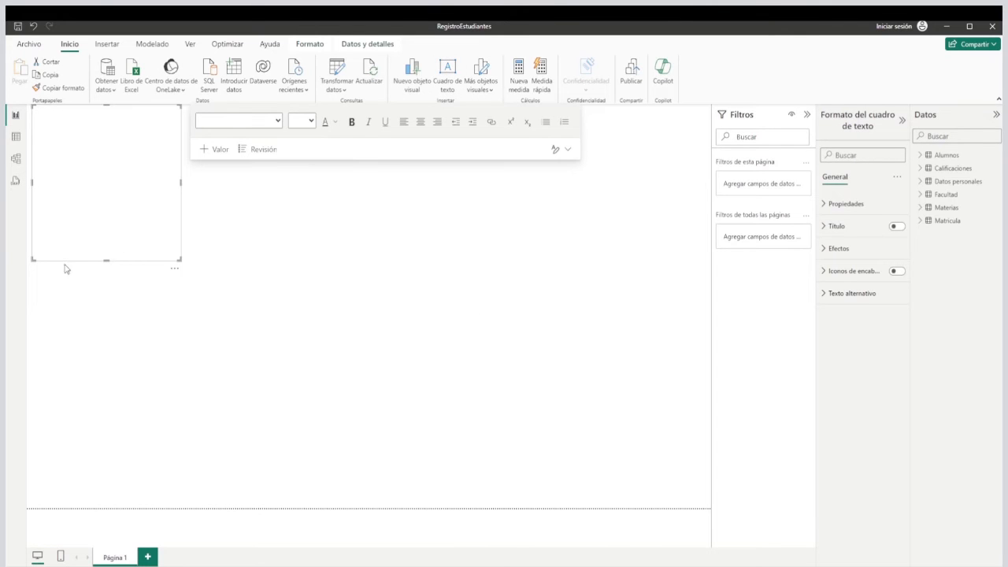
pyautogui.click(67, 141)
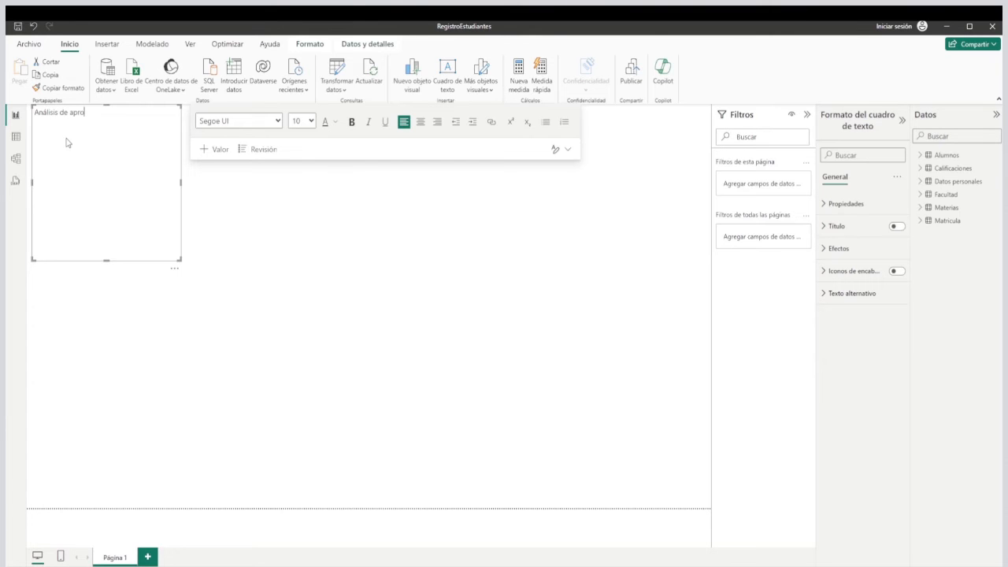
pyautogui.write('hamiento')
pyautogui.moveTo(180, 257); pyautogui.dragTo(162, 124)
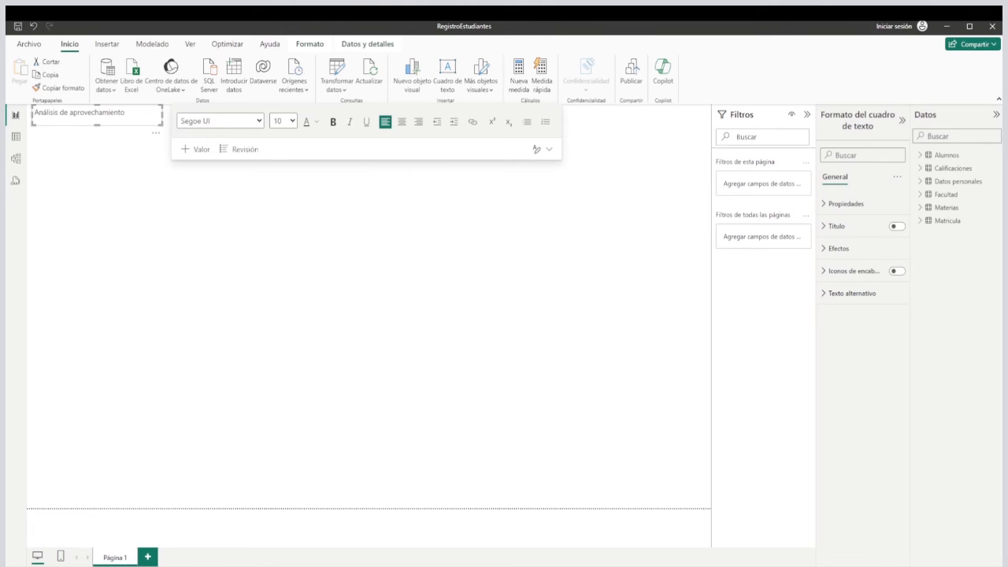
# Change the title text to "Análisis de datos de alumnos matriculados" and widen the text box to fit it on one line.
pyautogui.doubleClick(92, 113)
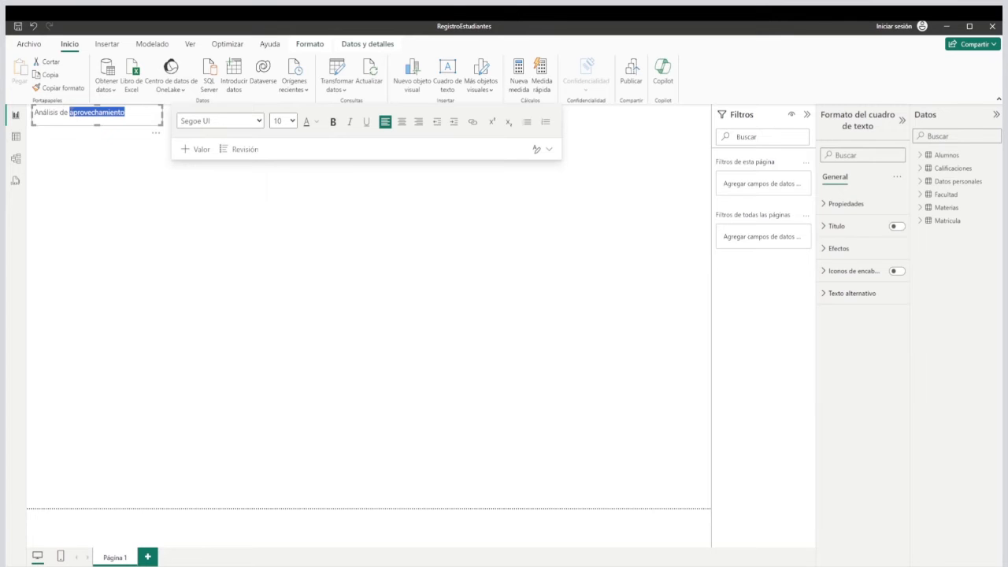
pyautogui.write('datos de al')
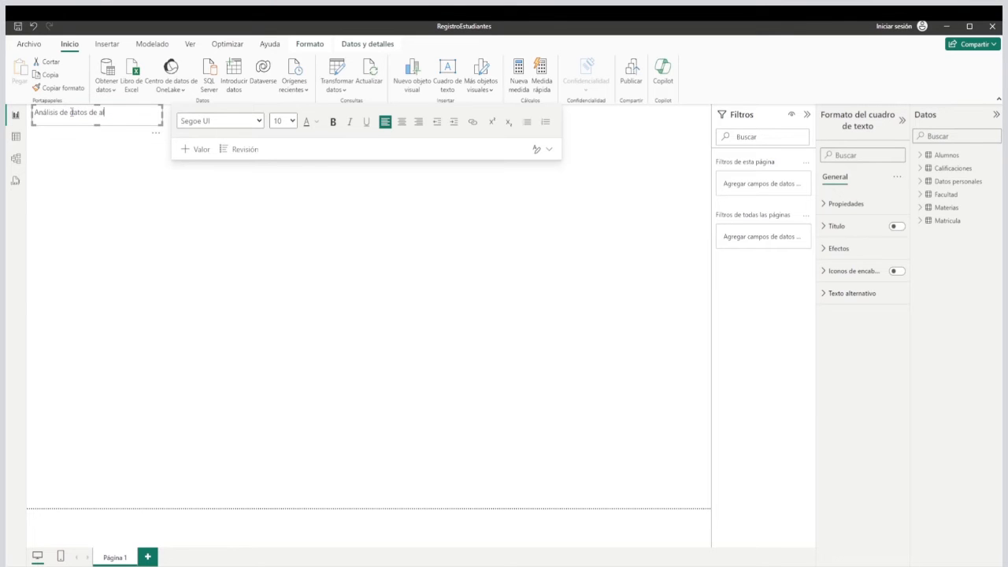
pyautogui.write('umnos matriculados')
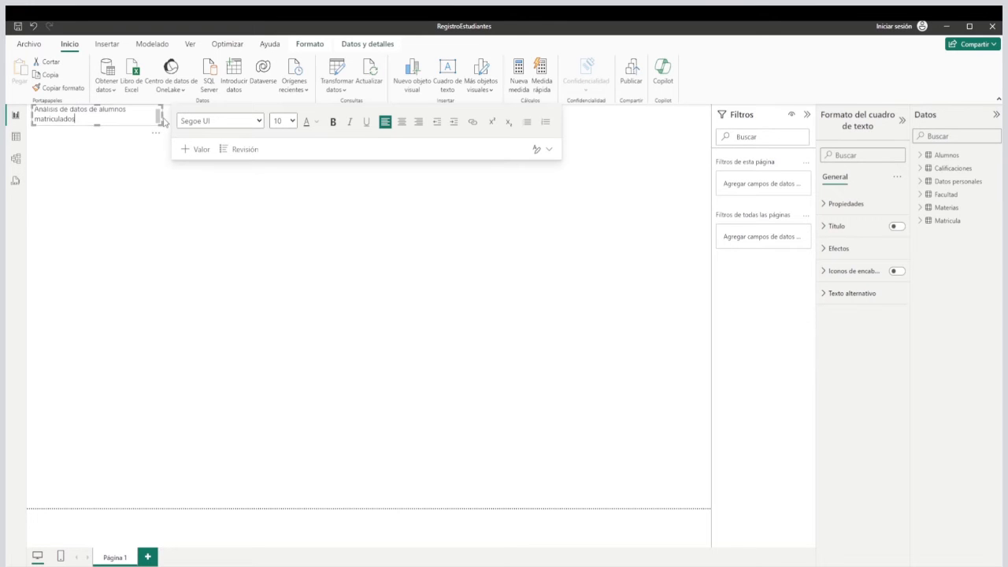
pyautogui.moveTo(163, 118); pyautogui.dragTo(297, 112)
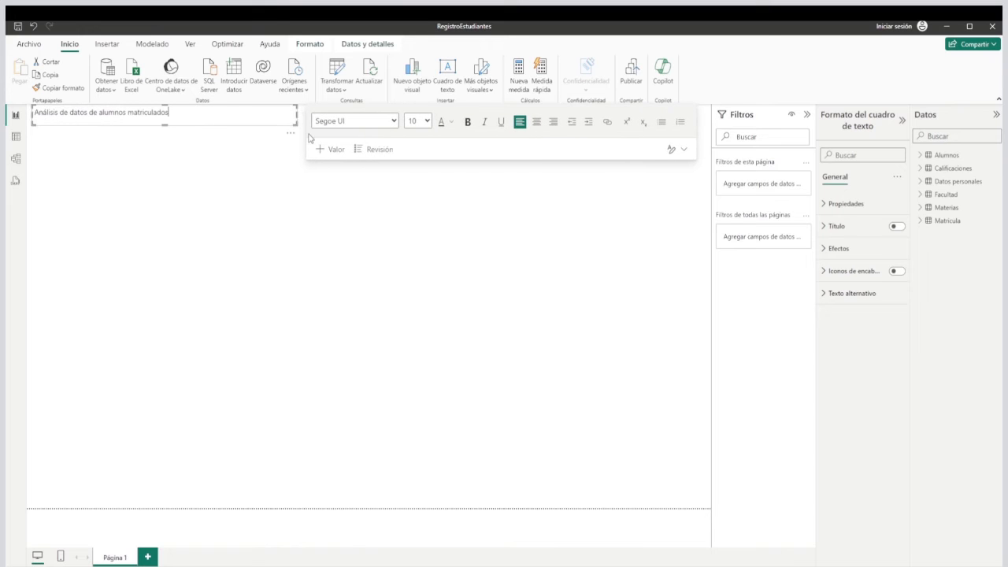
# Format the whole title in bold Arial at size 20 and enlarge the text box to fit it.
pyautogui.click(220, 128)
pyautogui.click(97, 112)
pyautogui.tripleClick(97, 113)
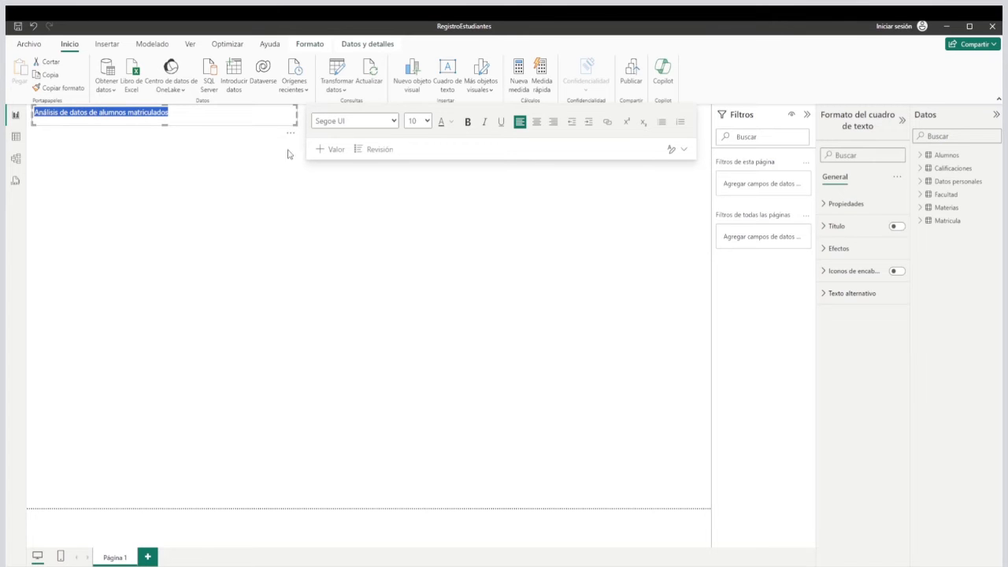
pyautogui.click(395, 123)
pyautogui.click(358, 152)
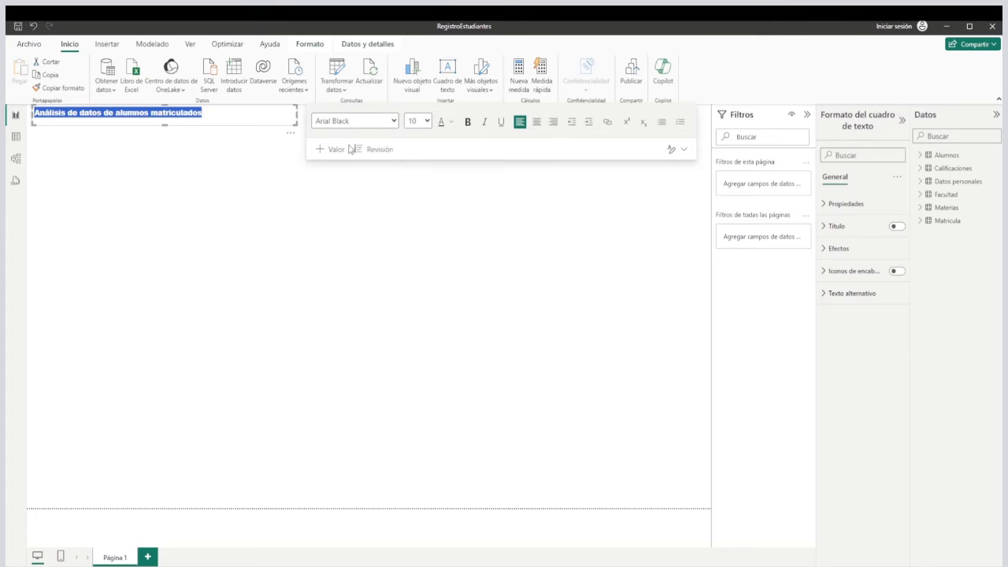
pyautogui.click(348, 139)
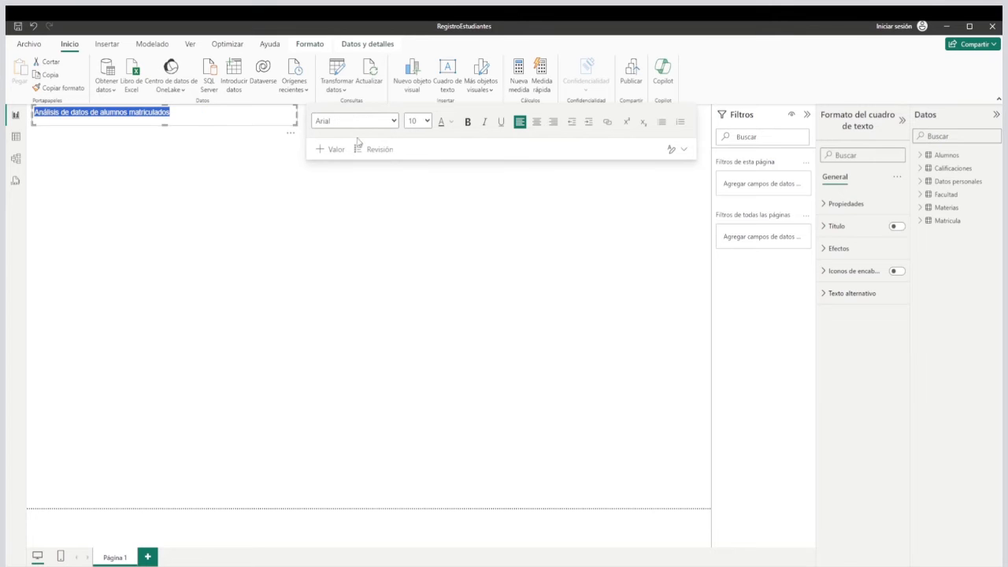
pyautogui.click(465, 122)
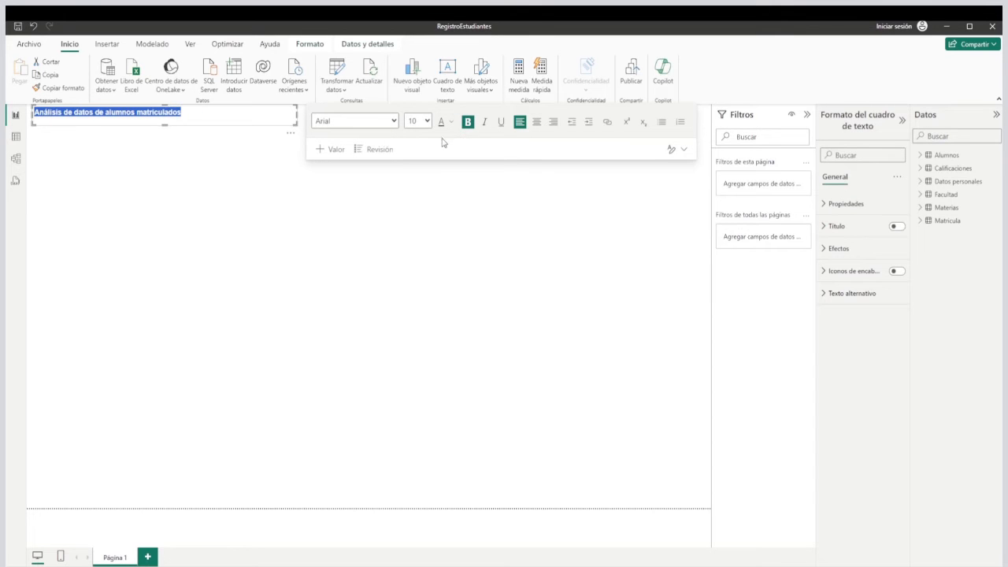
pyautogui.click(427, 121)
pyautogui.click(425, 240)
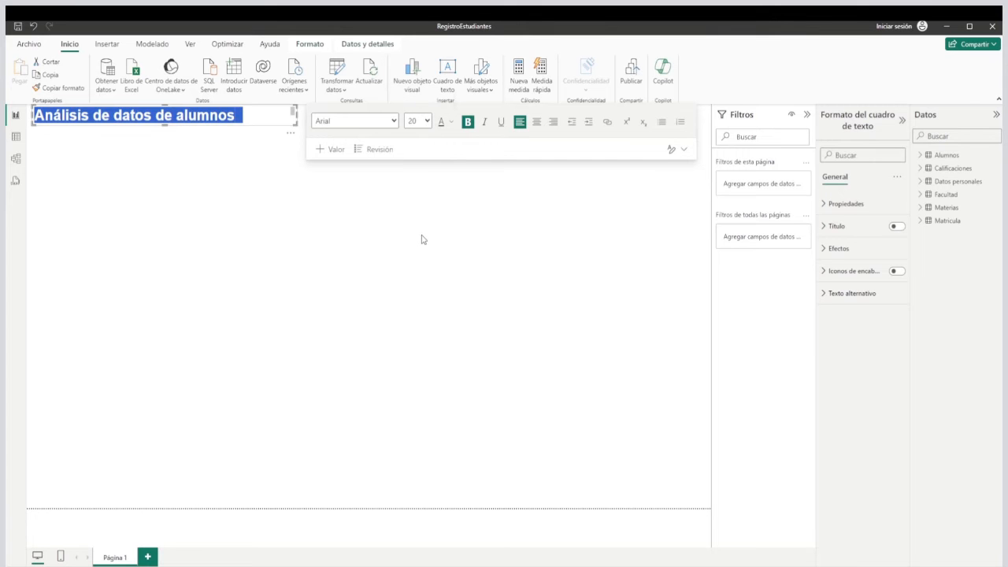
pyautogui.moveTo(296, 129); pyautogui.dragTo(347, 129)
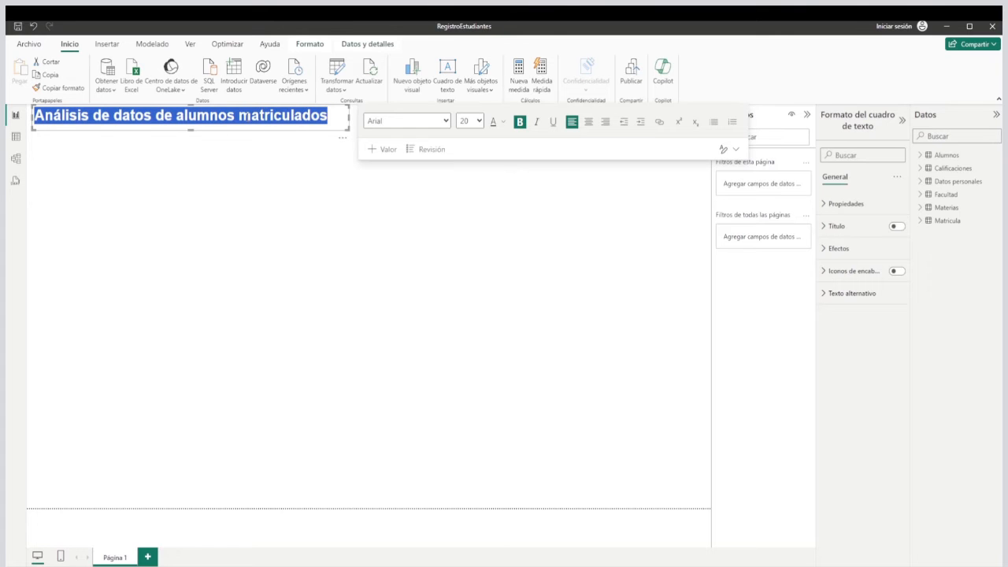
# Color the title text with the orange theme color and deselect the text box.
pyautogui.click(503, 123)
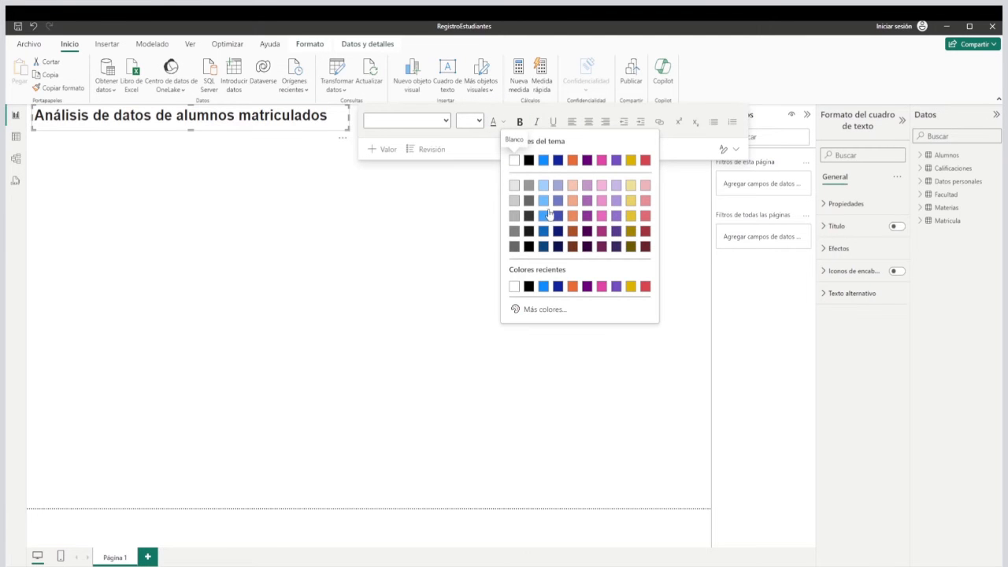
pyautogui.click(572, 160)
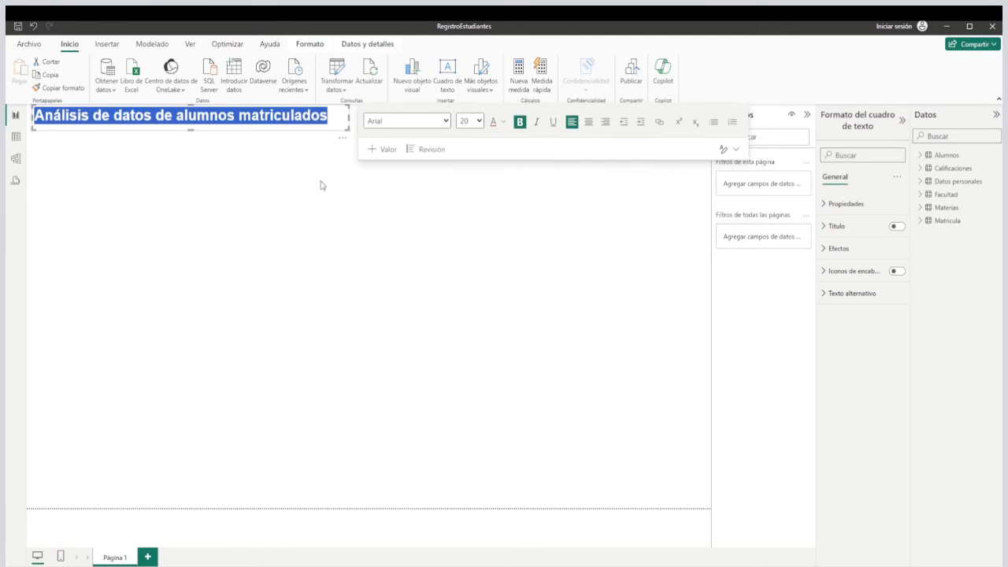
pyautogui.click(309, 178)
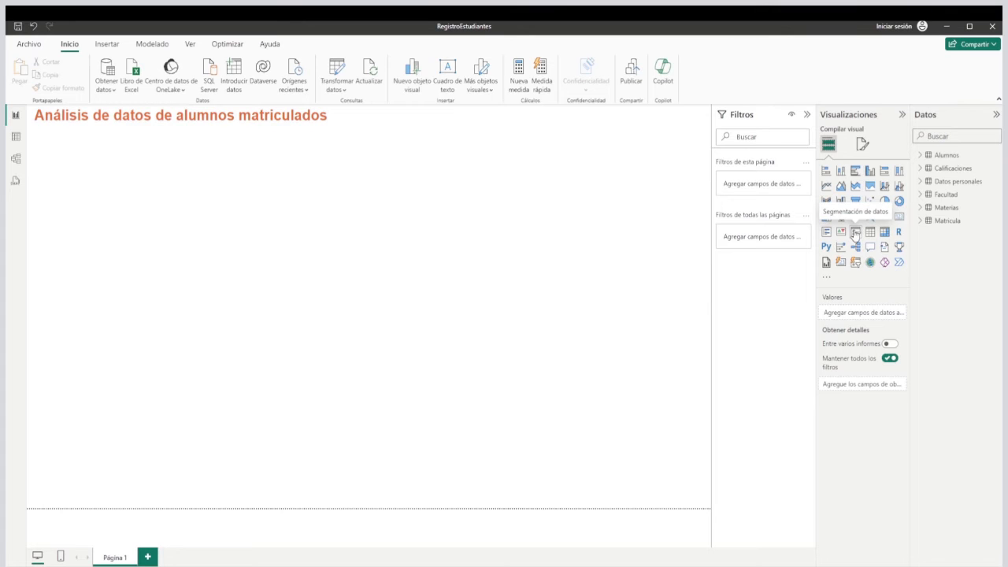
# Add a slicer below the title and use Carrera from the Facultad table as its field.
pyautogui.click(855, 232)
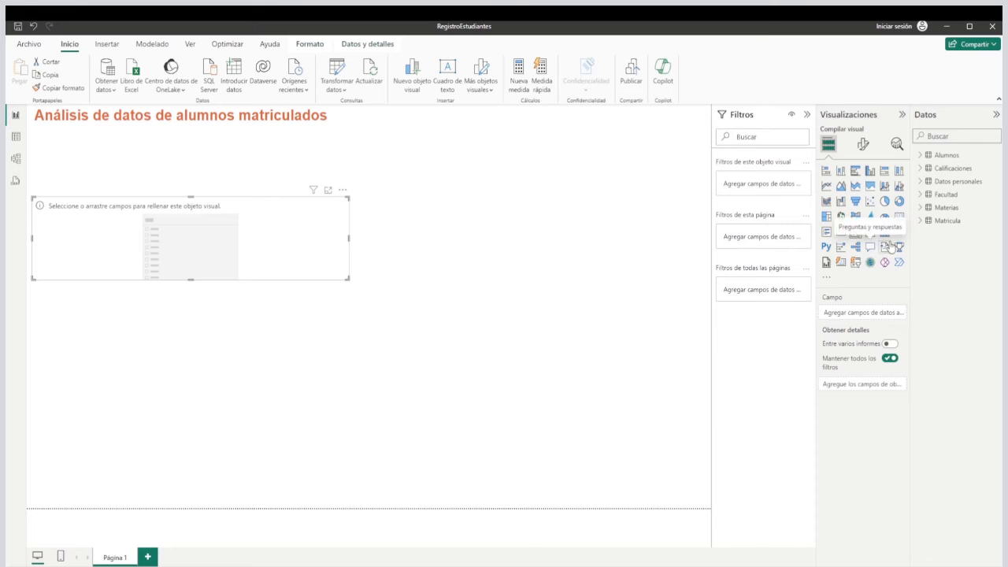
pyautogui.click(922, 208)
pyautogui.click(920, 195)
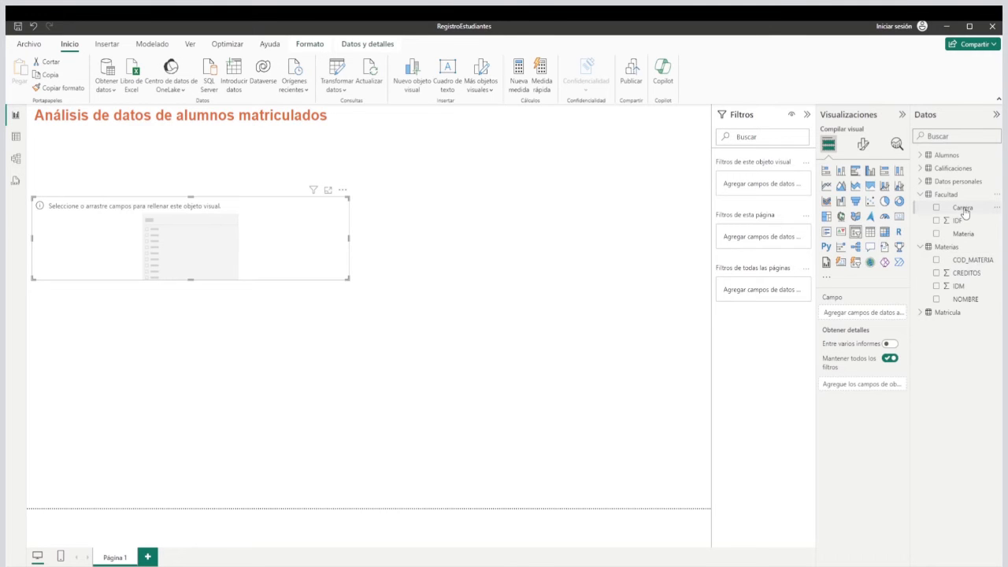
pyautogui.moveTo(847, 304); pyautogui.dragTo(846, 313)
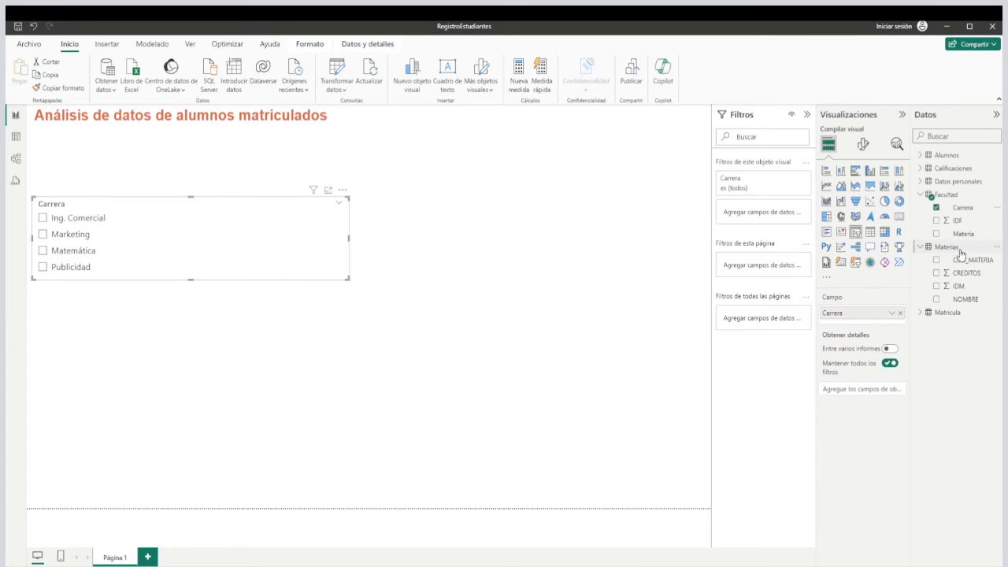
# Try Facultad's Materia as the slicer's second level, enlarge the slicer to inspect Ing. Comercial, and remove Materia again.
pyautogui.moveTo(969, 239); pyautogui.dragTo(862, 319)
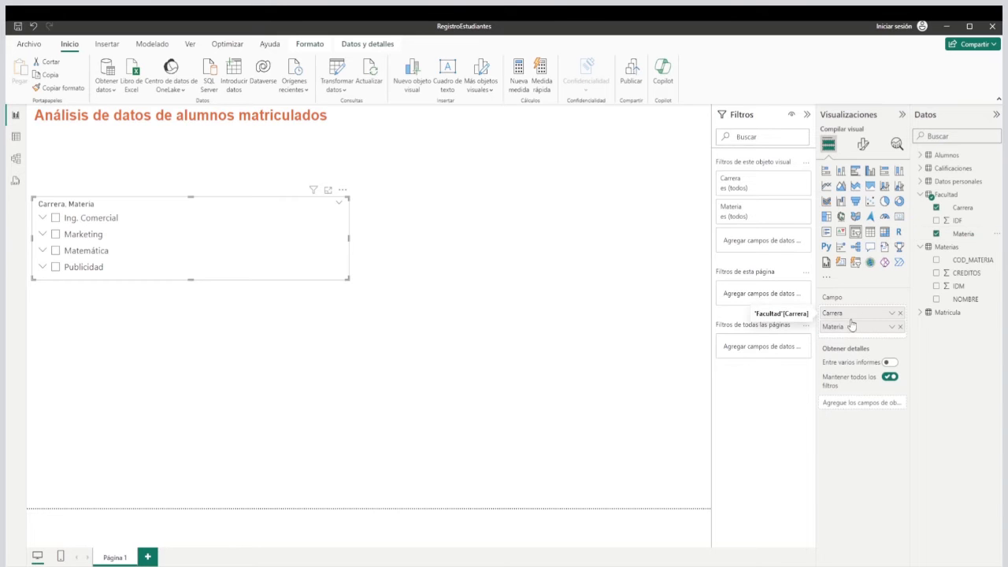
pyautogui.moveTo(347, 278); pyautogui.dragTo(354, 356)
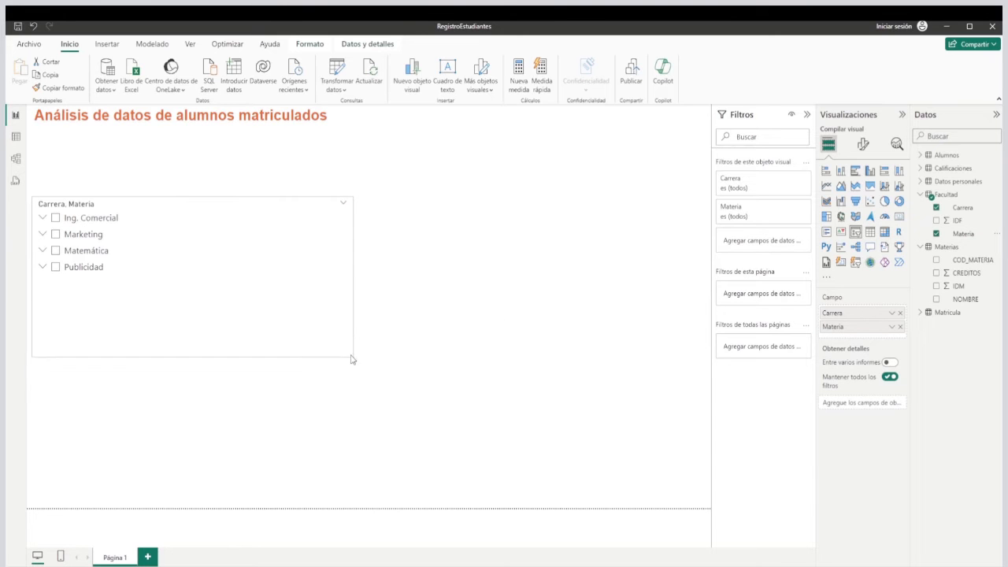
pyautogui.click(44, 219)
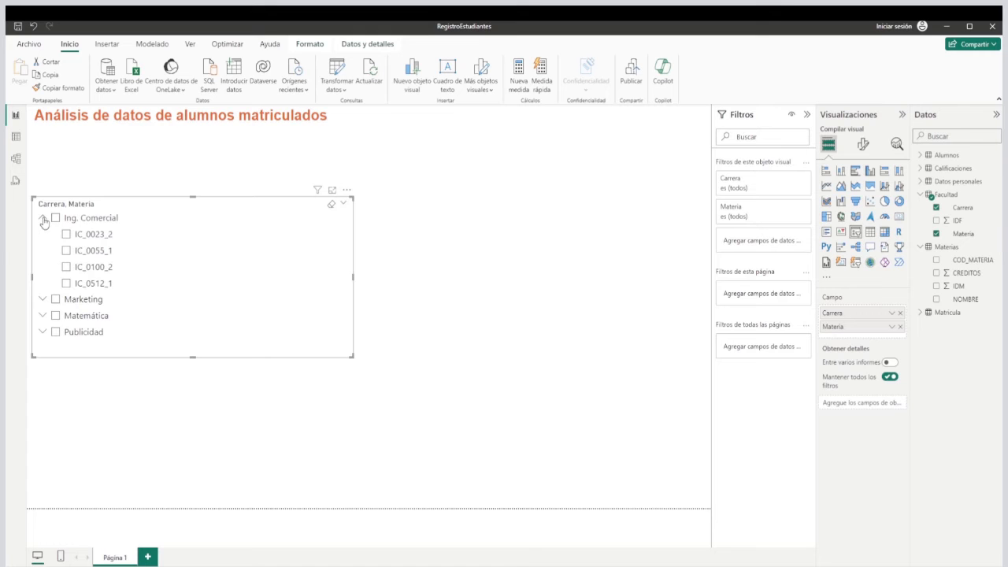
pyautogui.click(937, 234)
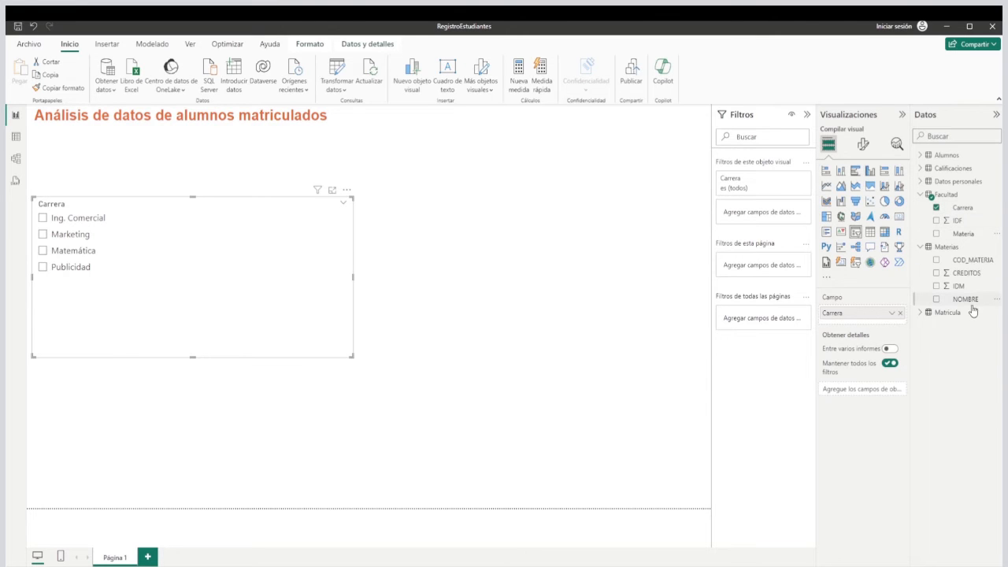
# Add NOMBRE from Materias as the slicer's second level, then make the slicer narrower and taller and move it directly below the title.
pyautogui.moveTo(971, 303); pyautogui.dragTo(849, 321)
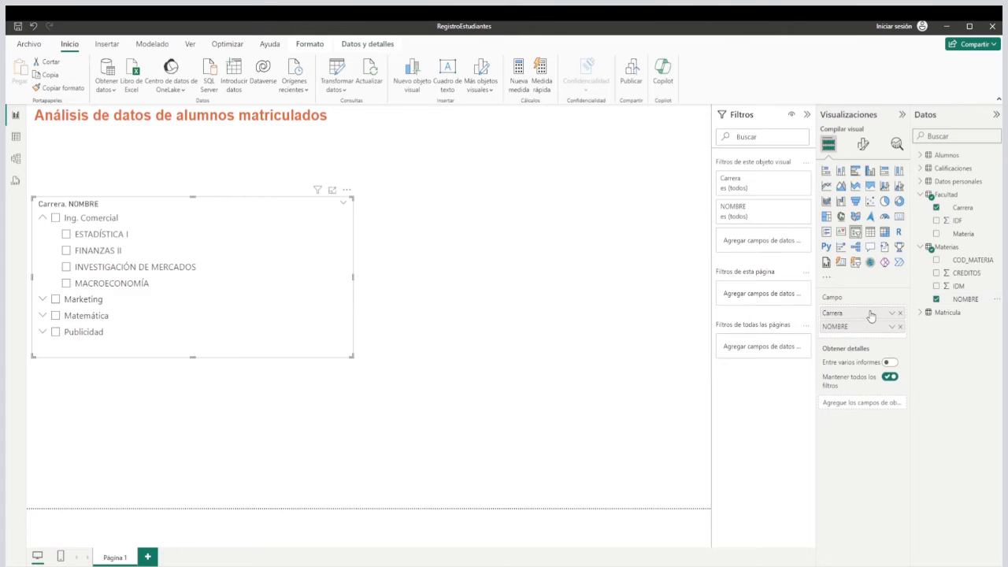
pyautogui.moveTo(354, 360); pyautogui.dragTo(213, 405)
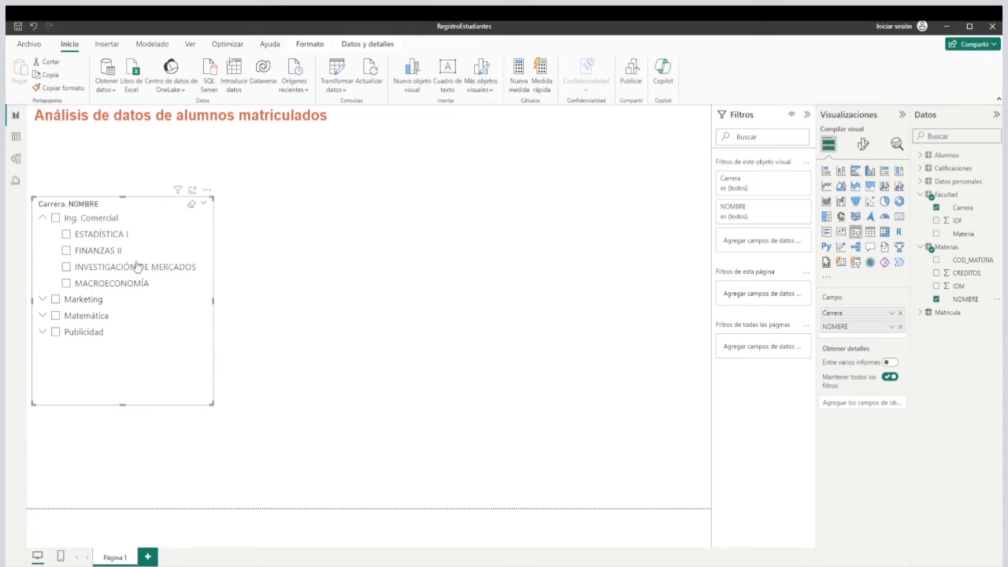
pyautogui.moveTo(160, 203); pyautogui.dragTo(160, 144)
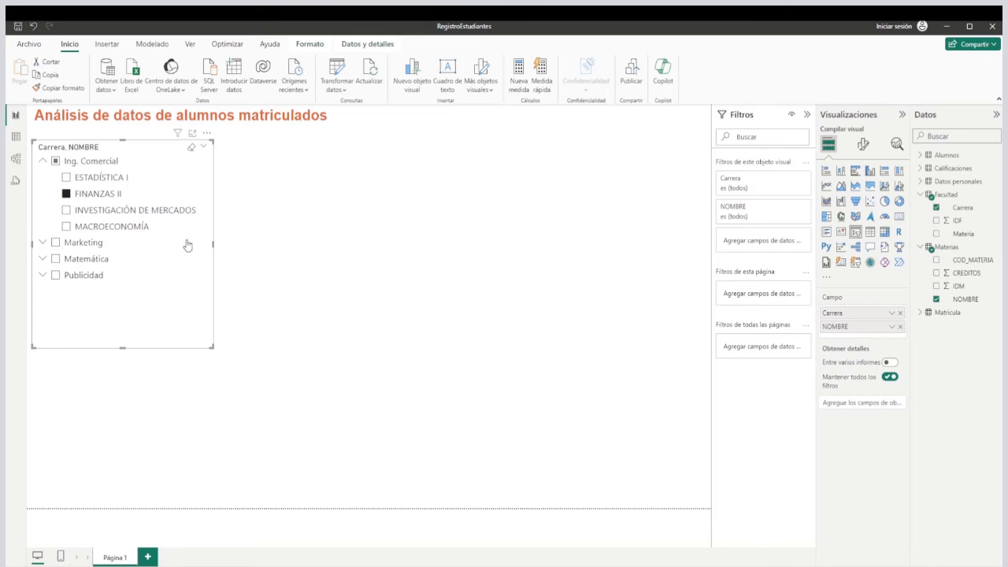
pyautogui.moveTo(211, 249); pyautogui.dragTo(209, 248)
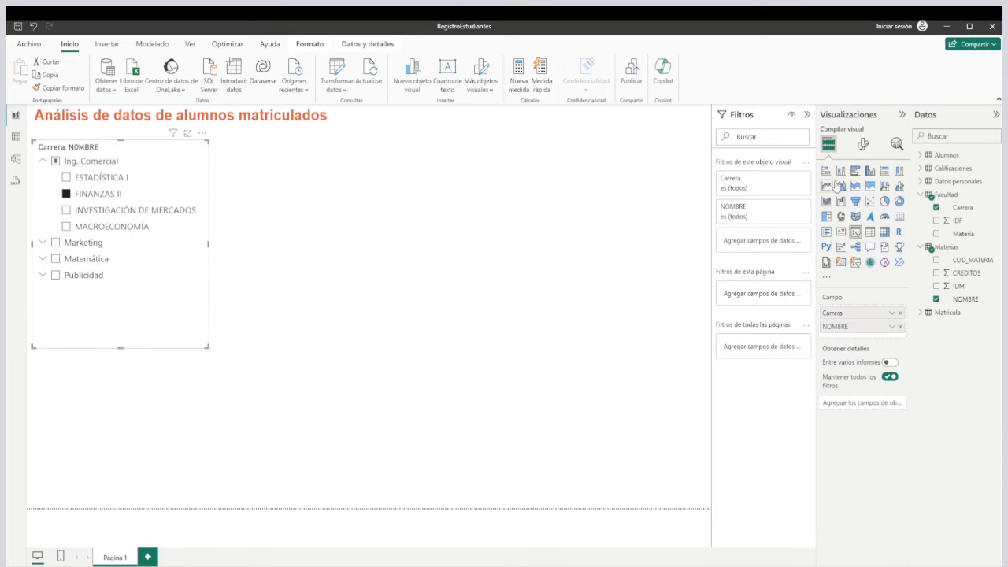
# In the slicer's selection settings, turn off multiple selection with CTRL and turn on the "Seleccionar todo" option.
pyautogui.click(863, 145)
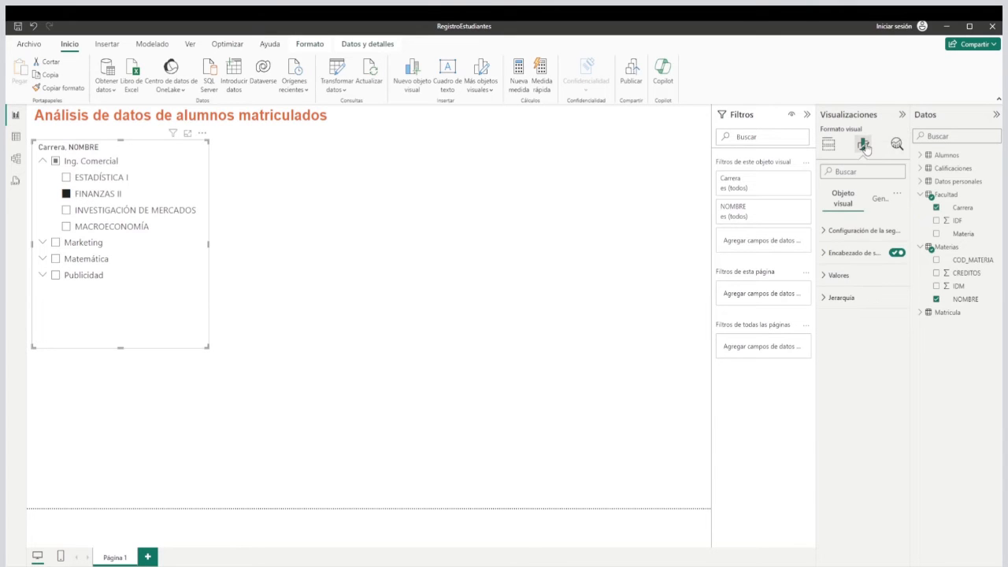
pyautogui.click(839, 231)
pyautogui.click(835, 258)
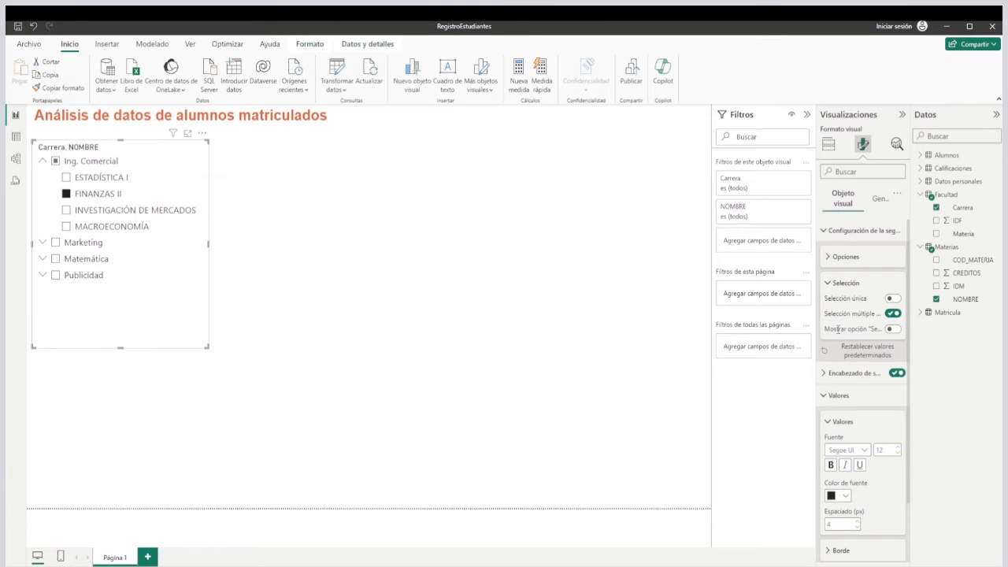
pyautogui.click(827, 397)
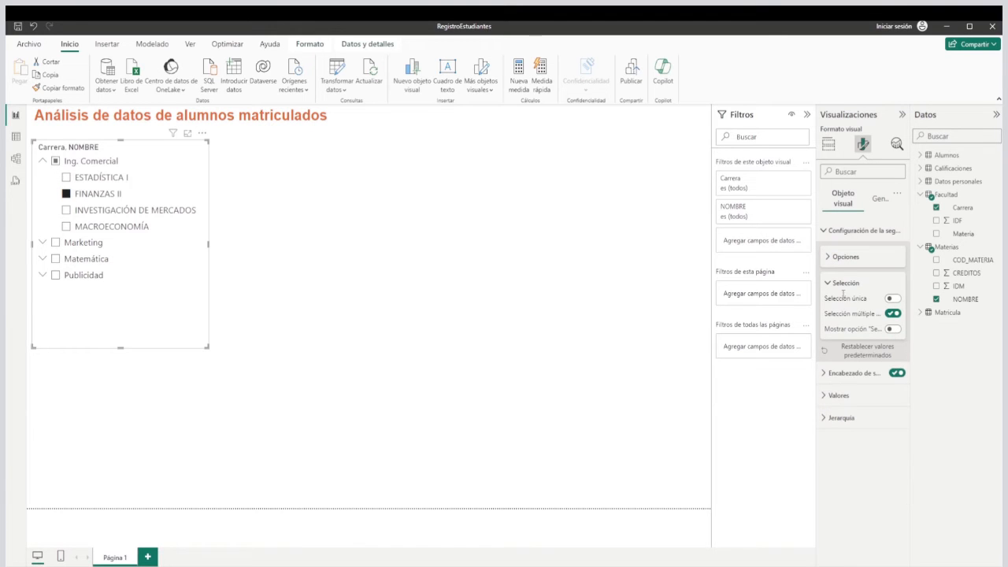
pyautogui.click(893, 314)
pyautogui.click(894, 329)
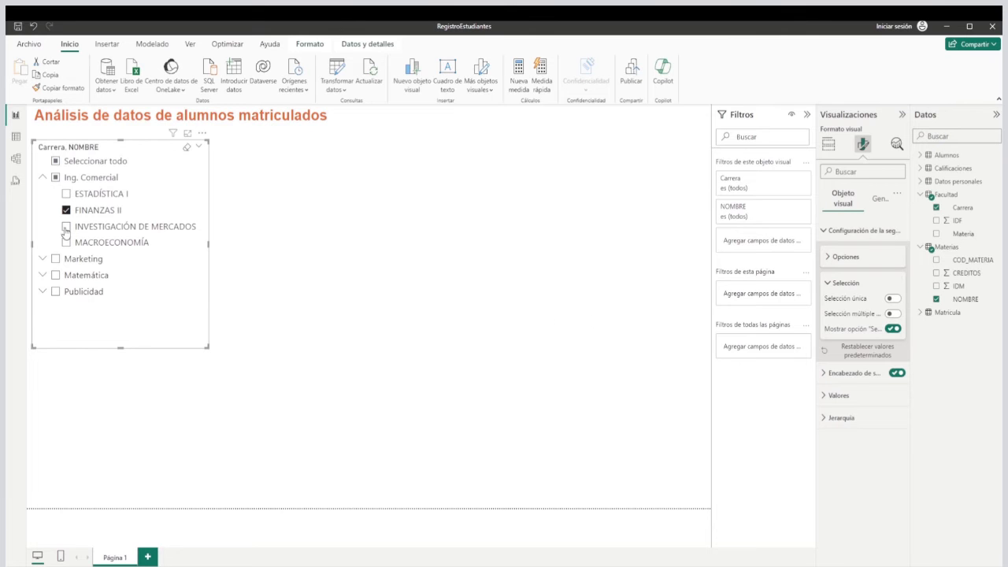
# Test the slicer's multiple selection by toggling individual subjects under Ing. Comercial and checking the whole career.
pyautogui.click(66, 227)
pyautogui.click(66, 242)
pyautogui.click(66, 210)
pyautogui.click(66, 227)
pyautogui.click(66, 242)
pyautogui.click(66, 227)
pyautogui.click(55, 177)
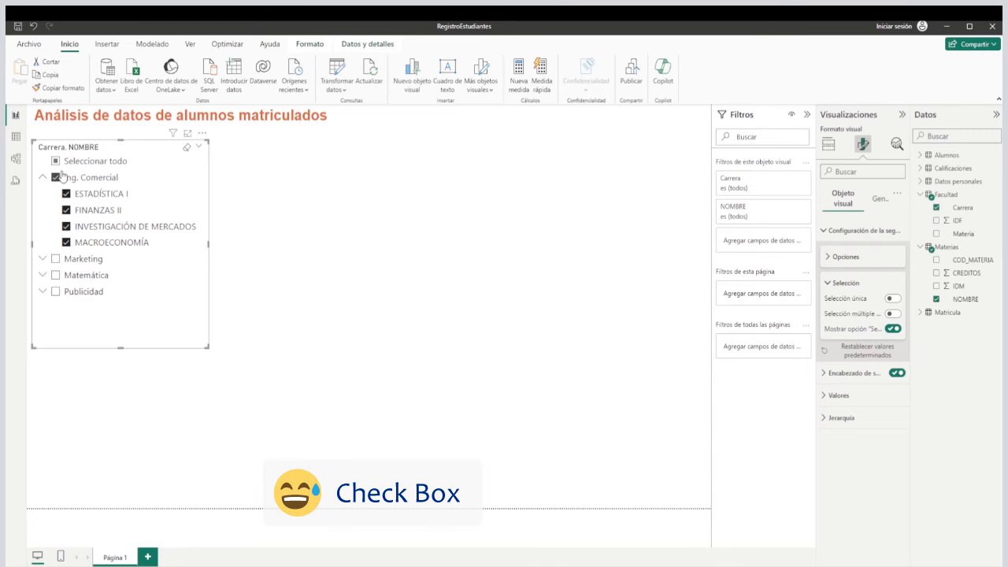
# Select all slicer entries with Seleccionar todo, clear them all again, and collapse the Ing. Comercial level.
pyautogui.click(57, 162)
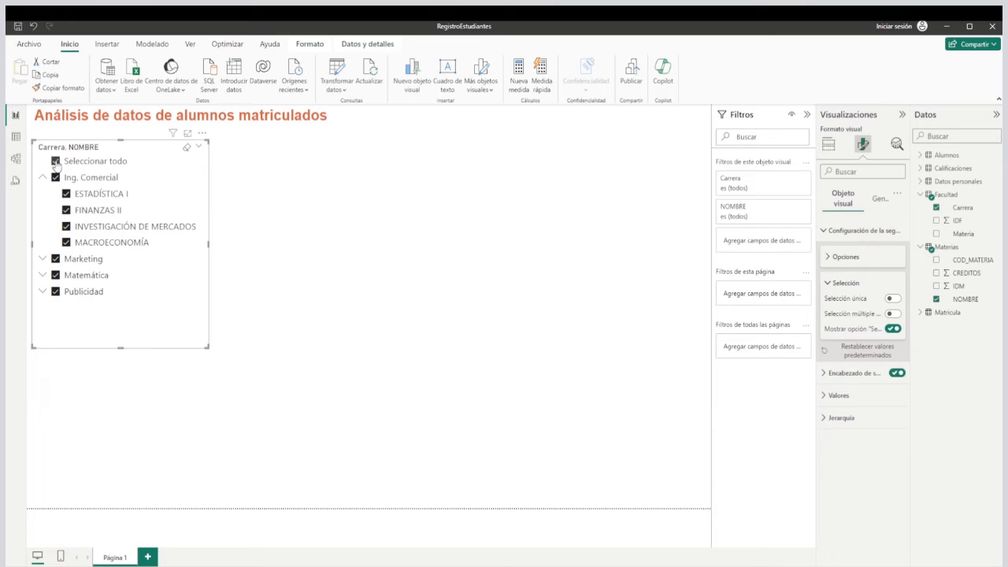
pyautogui.click(56, 162)
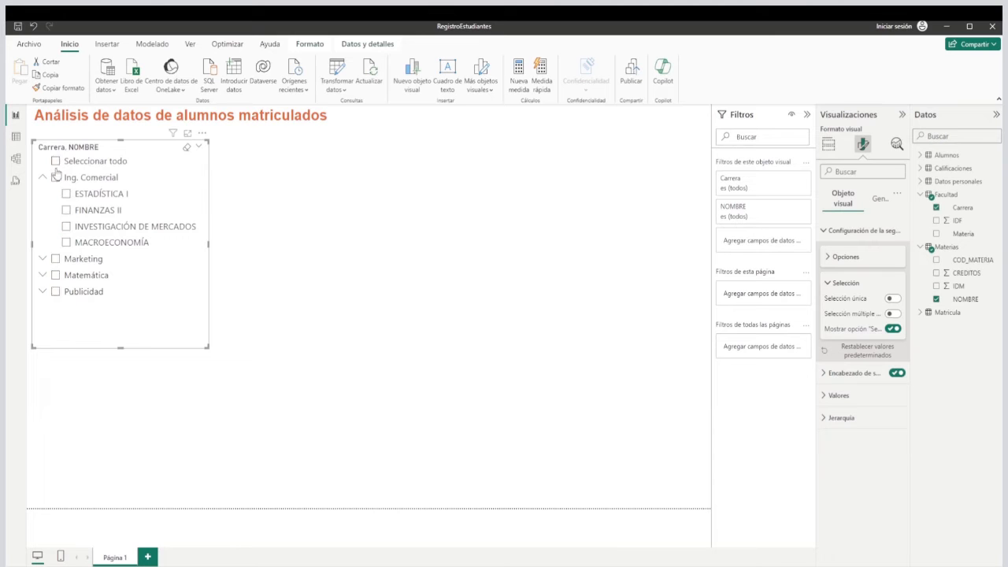
pyautogui.click(42, 179)
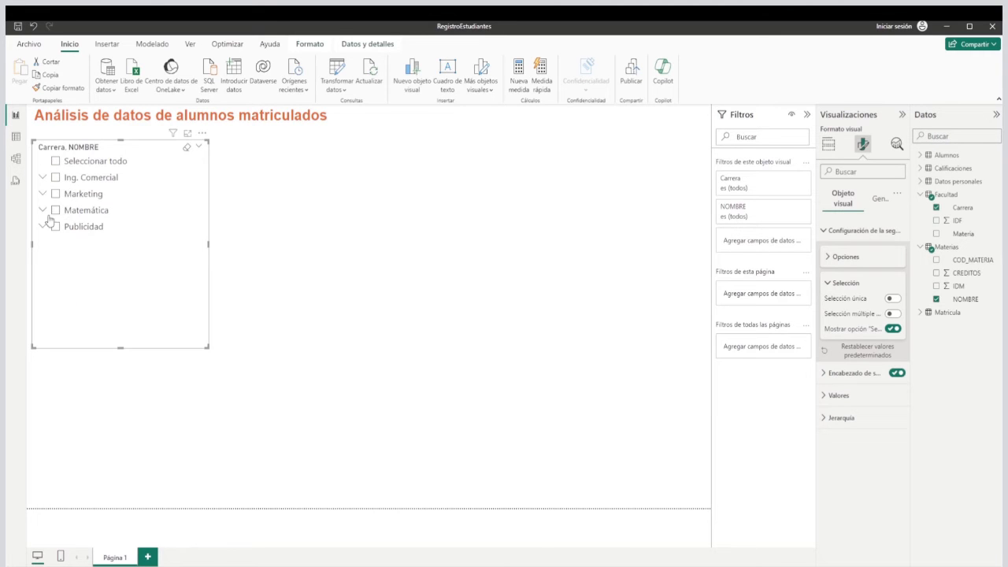
pyautogui.click(43, 212)
pyautogui.click(42, 213)
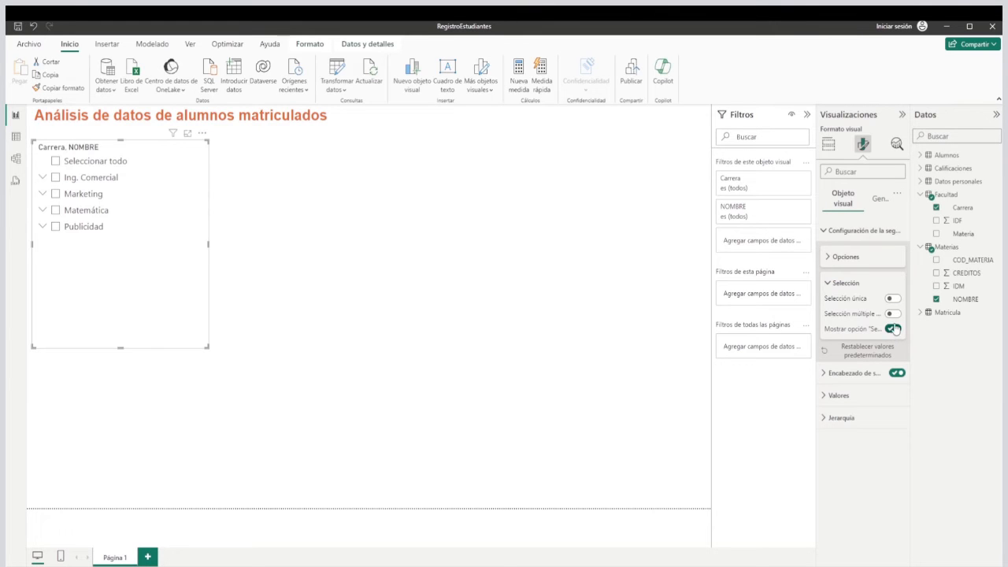
# Narrow the slicer to fit the career names, check the Matemática and Publicidad levels, collapse them and deselect the slicer.
pyautogui.moveTo(208, 244); pyautogui.dragTo(159, 245)
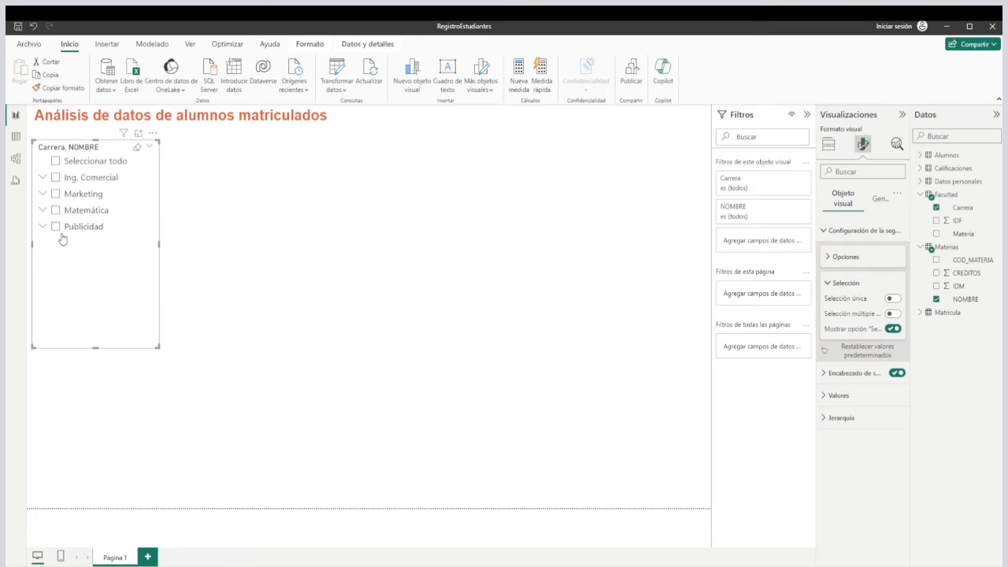
pyautogui.click(42, 210)
pyautogui.click(43, 211)
pyautogui.click(42, 227)
pyautogui.click(43, 227)
pyautogui.click(269, 265)
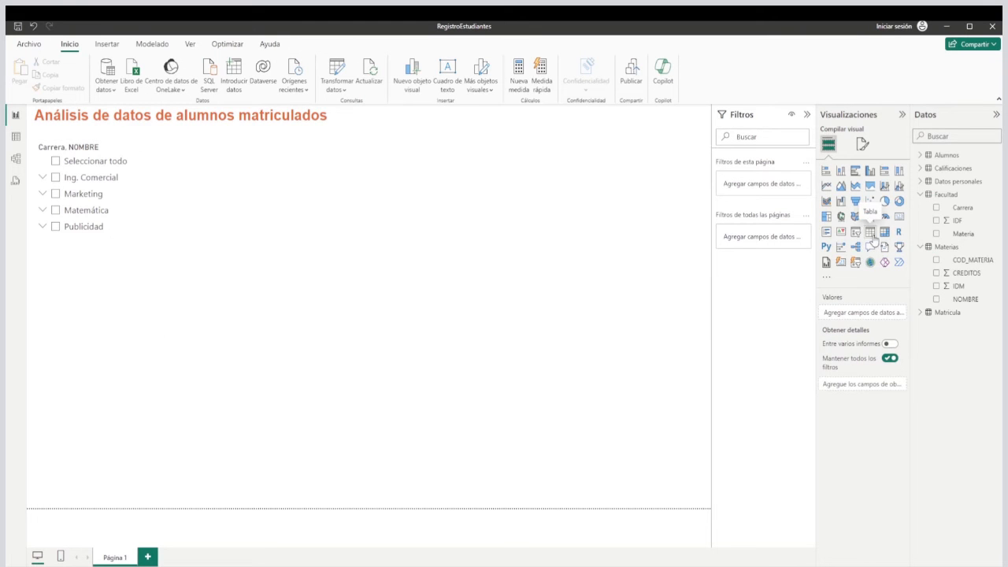
# Add a table visual beside the slicer, enlarge it, and fill it with COD_EST followed by Nombres from Alumnos.
pyautogui.click(872, 240)
pyautogui.moveTo(173, 371); pyautogui.dragTo(247, 171)
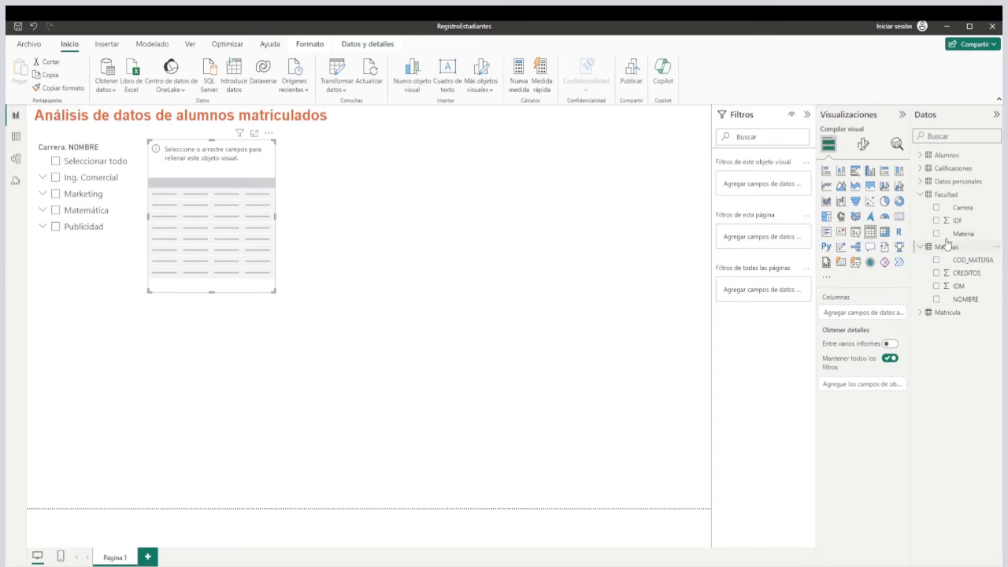
pyautogui.click(921, 157)
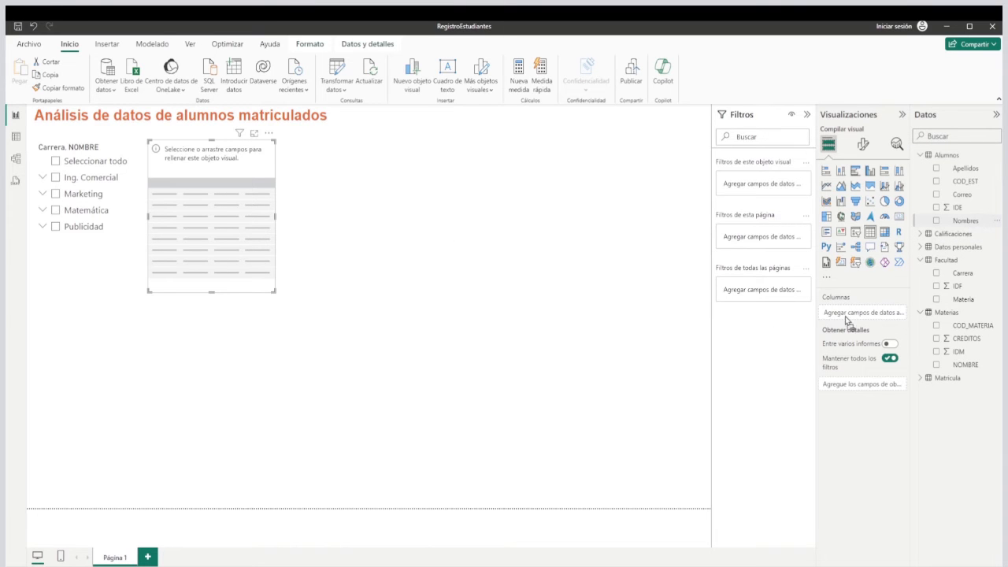
pyautogui.moveTo(844, 323); pyautogui.dragTo(846, 323)
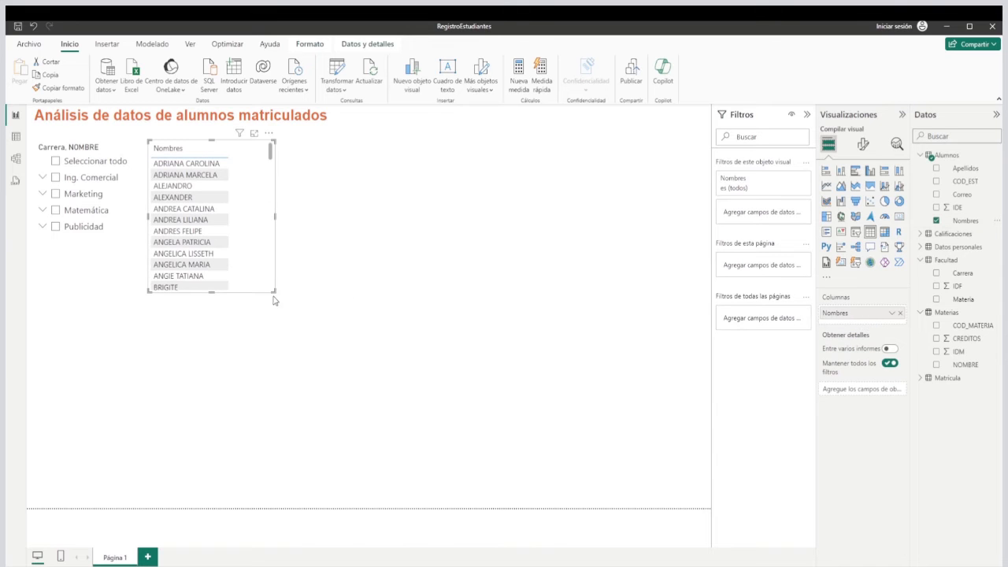
pyautogui.moveTo(274, 300); pyautogui.dragTo(420, 376)
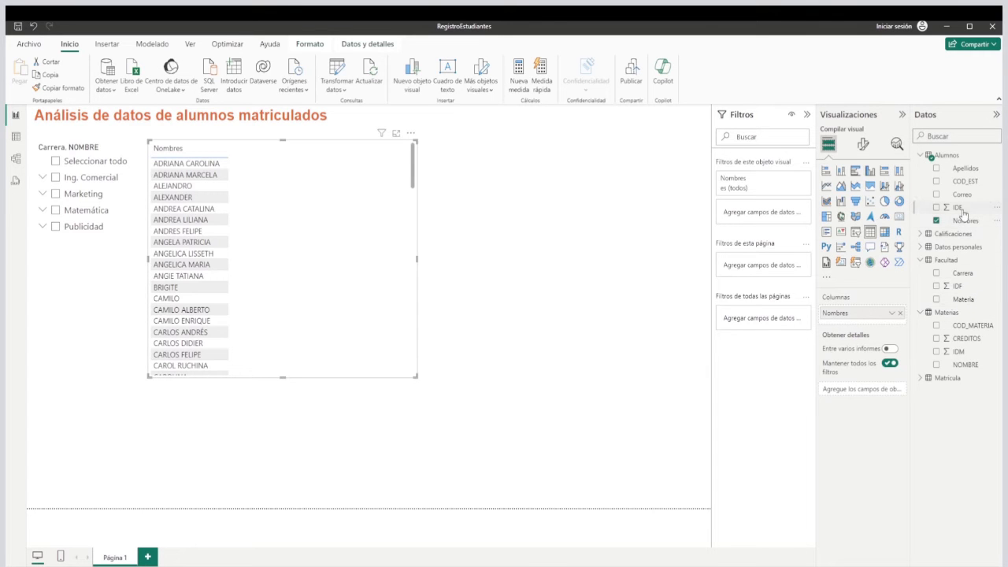
pyautogui.moveTo(954, 182); pyautogui.dragTo(849, 317)
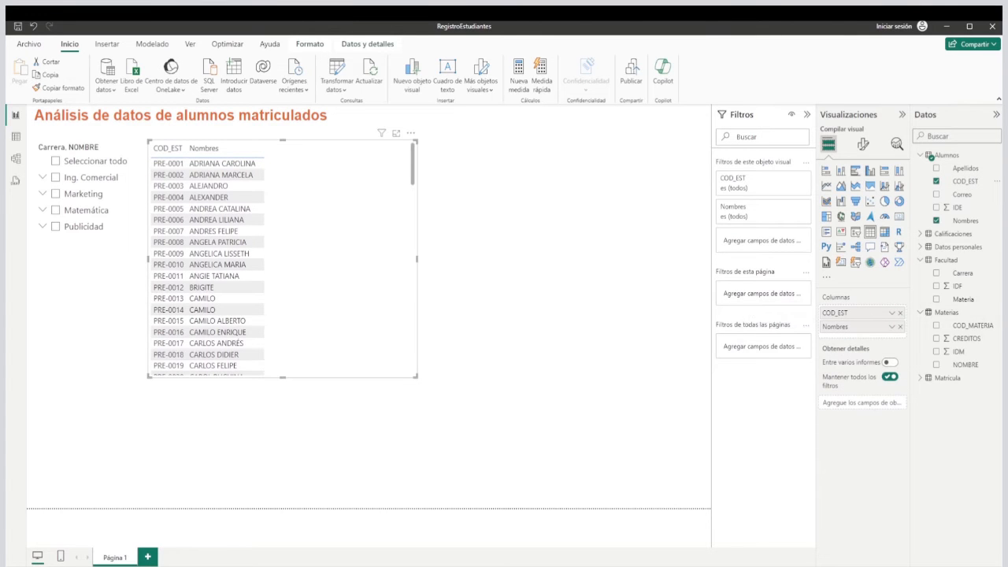
# Add Calificación from Calificaciones as the table's third column, summarize it as Promedio, and narrow the table to fit.
pyautogui.click(921, 234)
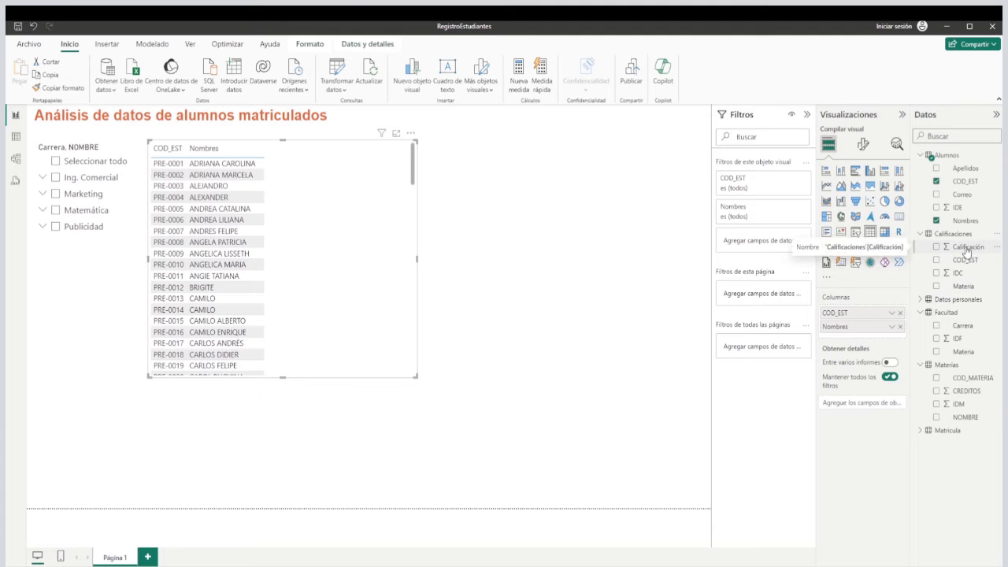
pyautogui.moveTo(967, 250); pyautogui.dragTo(864, 336)
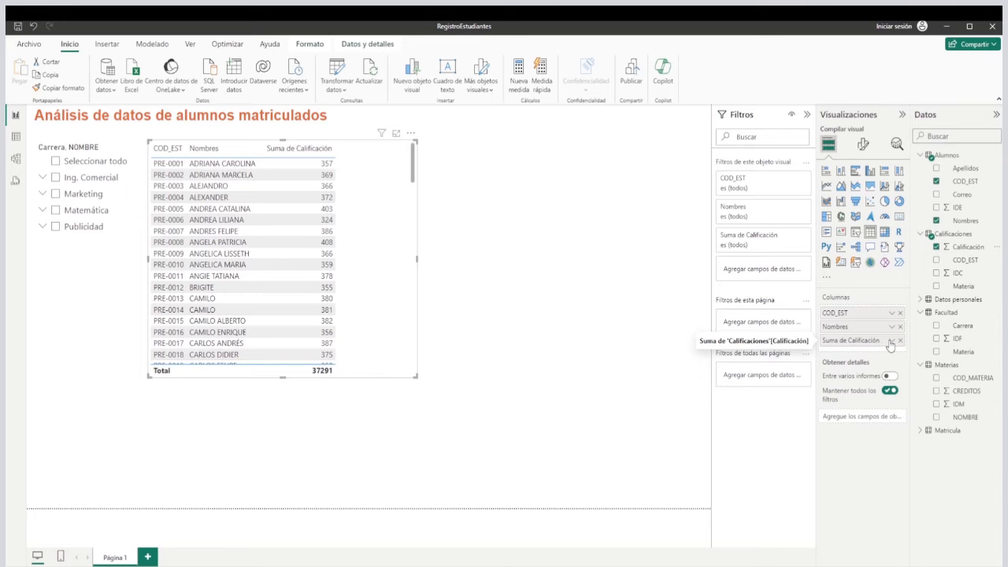
pyautogui.click(891, 341)
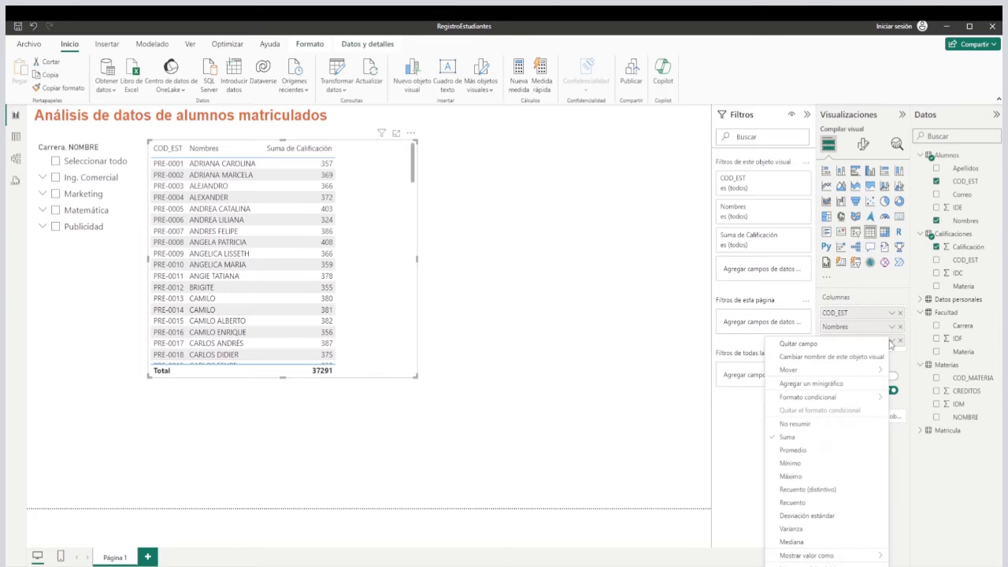
pyautogui.click(812, 450)
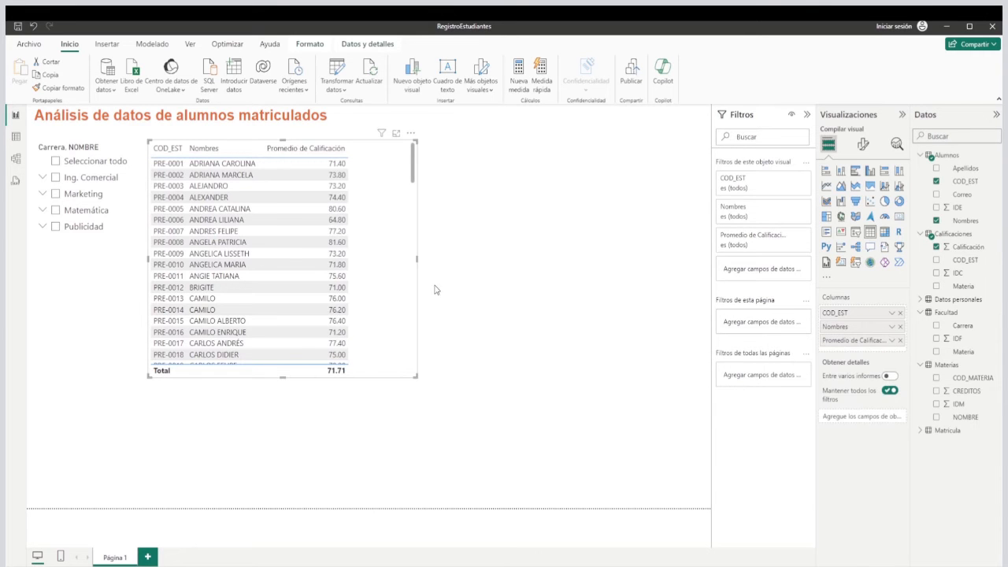
pyautogui.moveTo(417, 259); pyautogui.dragTo(374, 268)
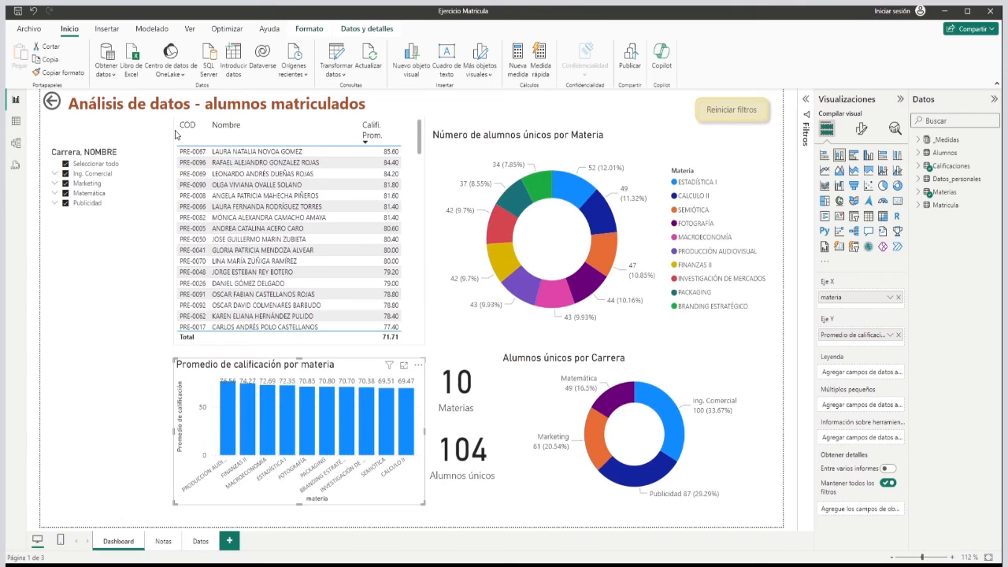
# In the Ejercicio Matricula report, select the student table and examine the formula of the NomComp column in the Alumnos data.
pyautogui.click(177, 135)
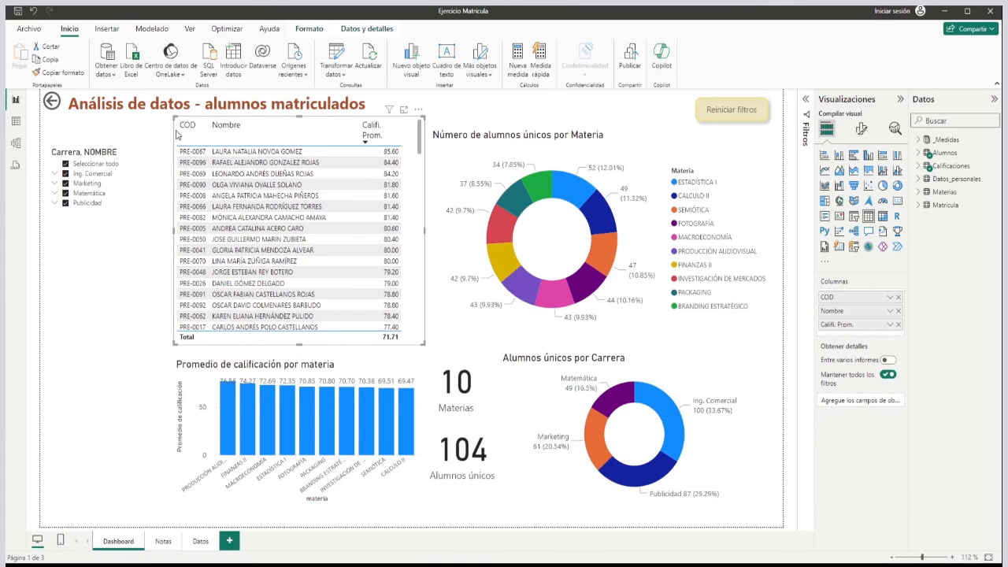
pyautogui.click(919, 154)
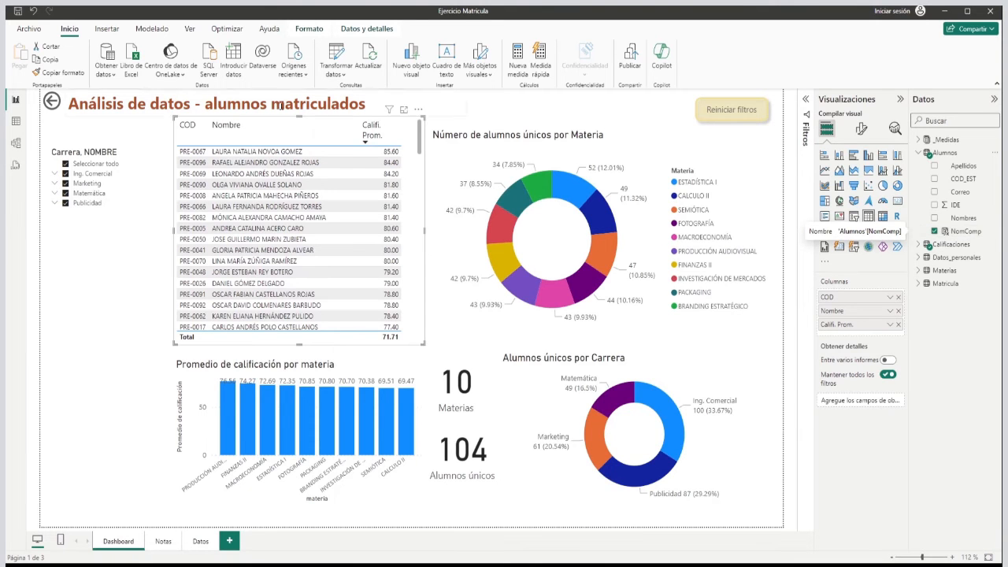
pyautogui.click(15, 124)
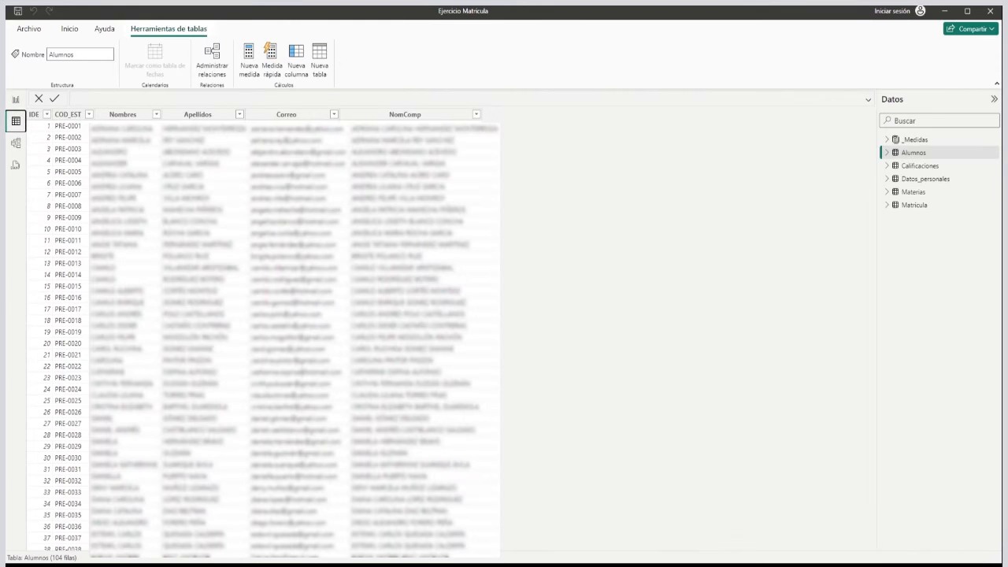
pyautogui.click(399, 116)
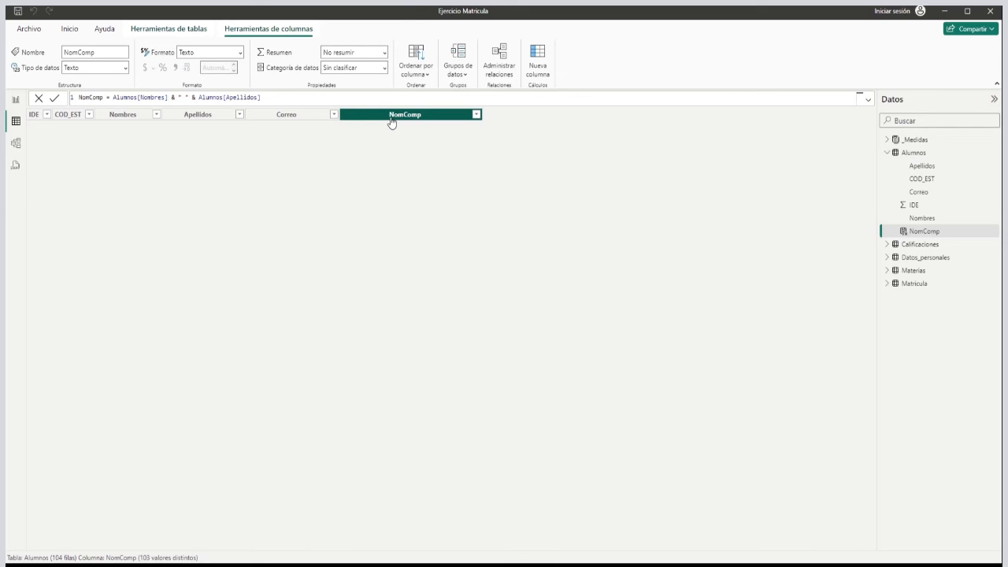
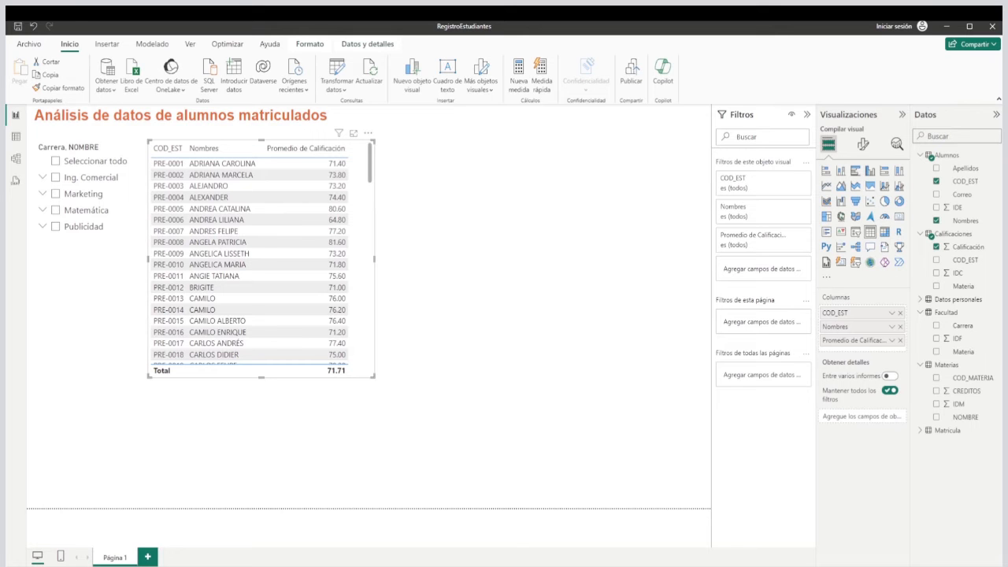
# Add a calculated column named NombCompleto to the Alumnos table in the table view.
pyautogui.click(16, 138)
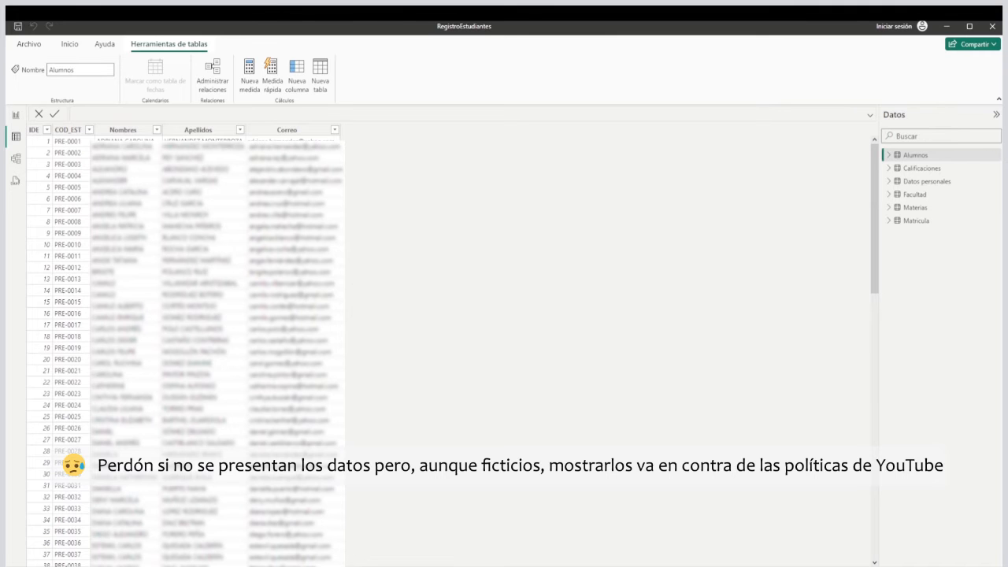
pyautogui.click(297, 75)
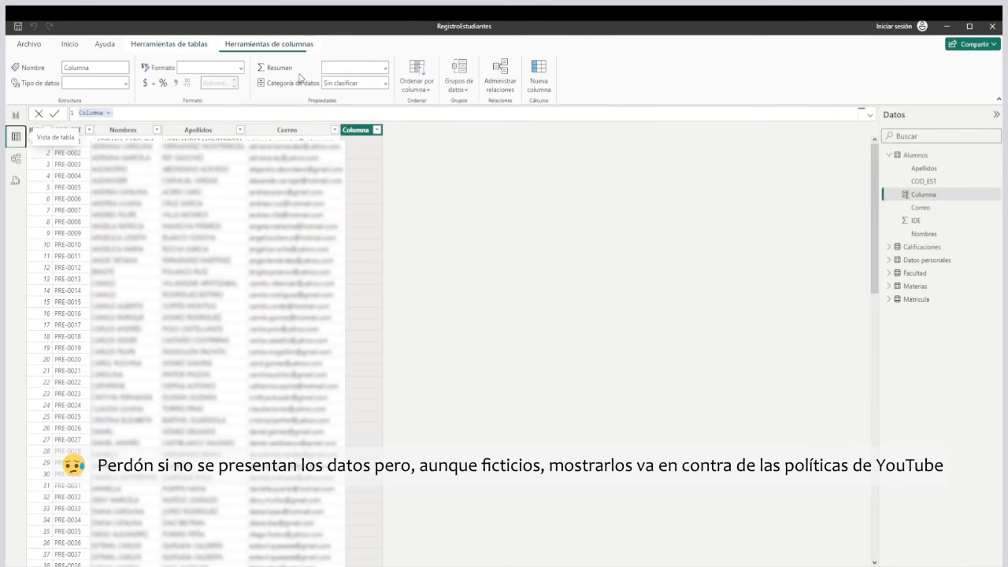
pyautogui.doubleClick(87, 113)
pyautogui.write('NombCompleto')
pyautogui.click(150, 114)
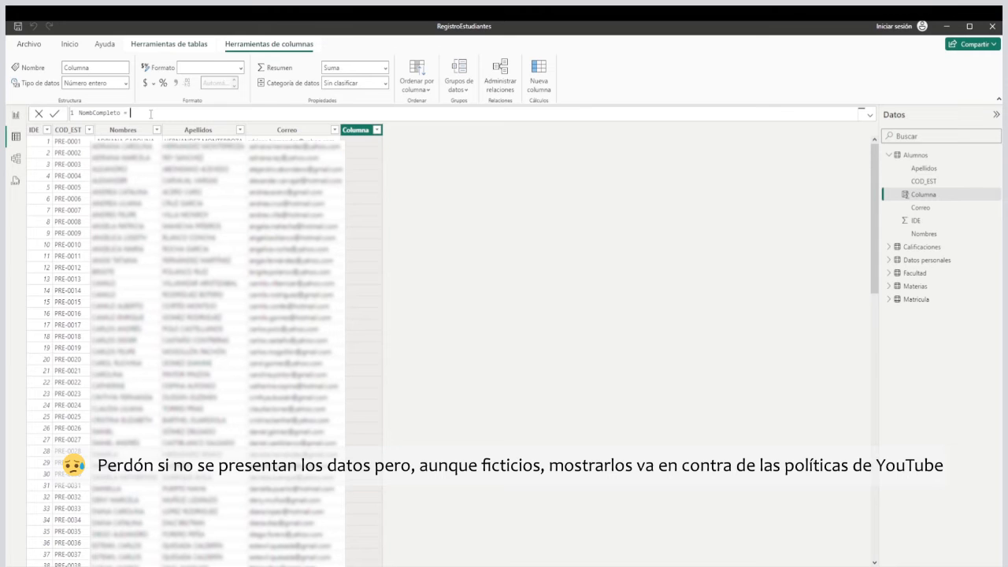
# Define NombCompleto as Alumnos[Nombres] & " " & Alumnos[Apellidos] and commit the formula.
pyautogui.write('nom')
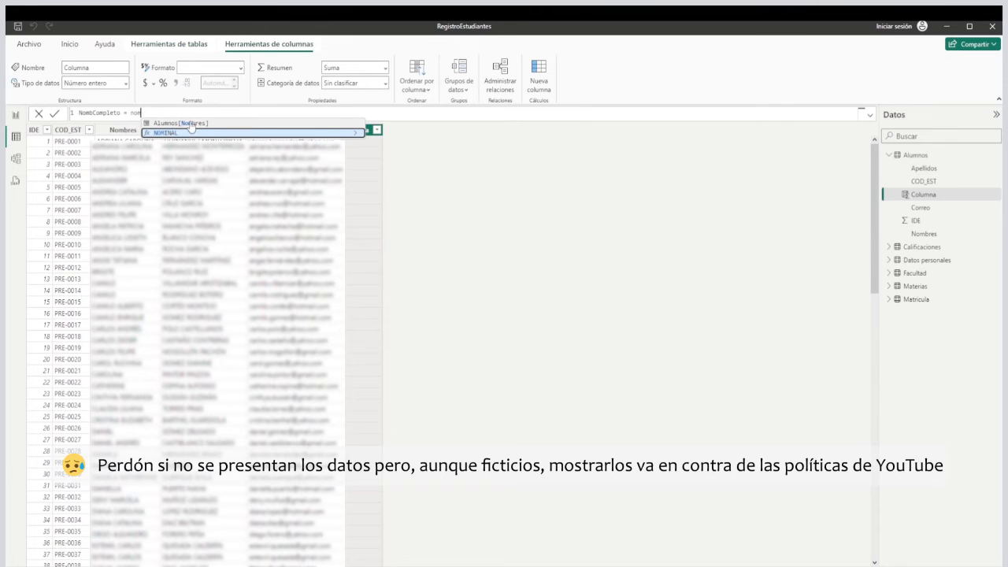
pyautogui.click(186, 124)
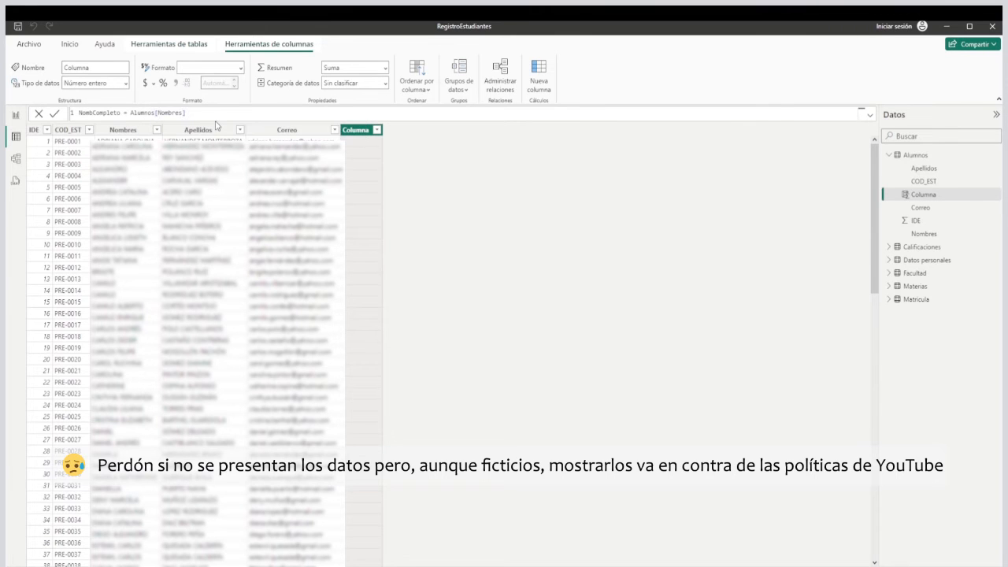
pyautogui.write('& " " & ape')
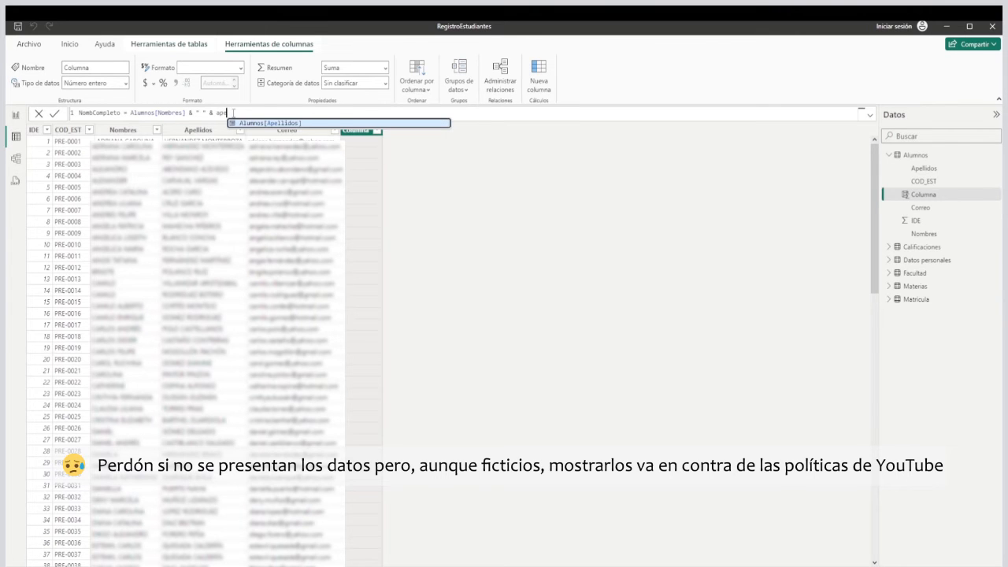
pyautogui.press('Tab')
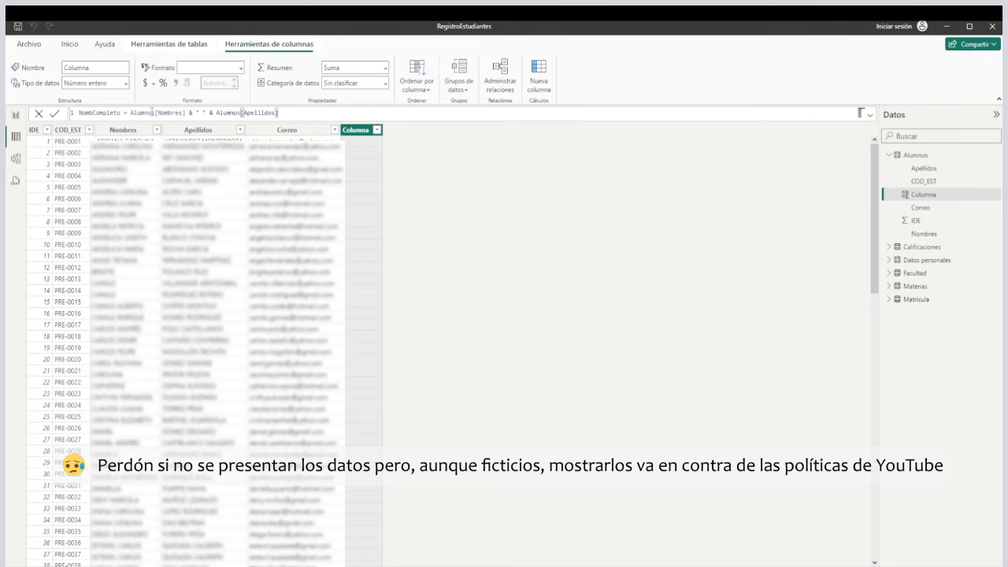
pyautogui.moveTo(131, 112); pyautogui.dragTo(279, 113)
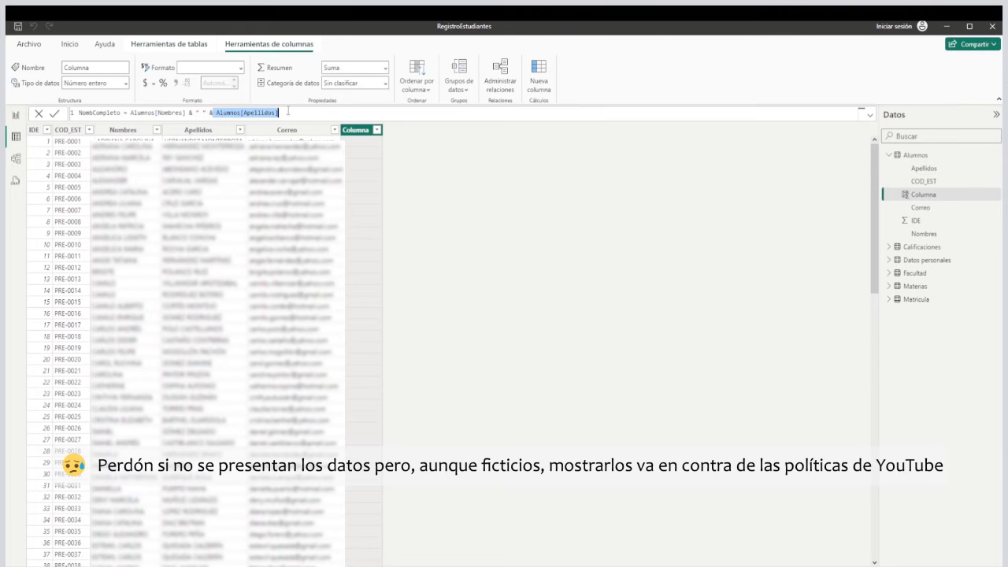
pyautogui.click(53, 115)
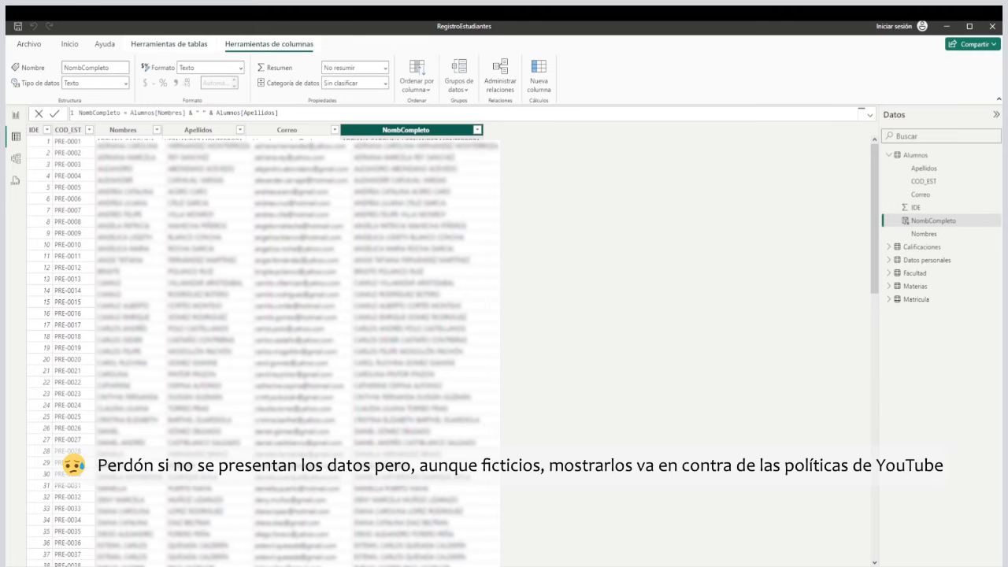
# In the report's student table, replace the Nombres column with NombCompleto and resize the table to fit its columns.
pyautogui.click(16, 116)
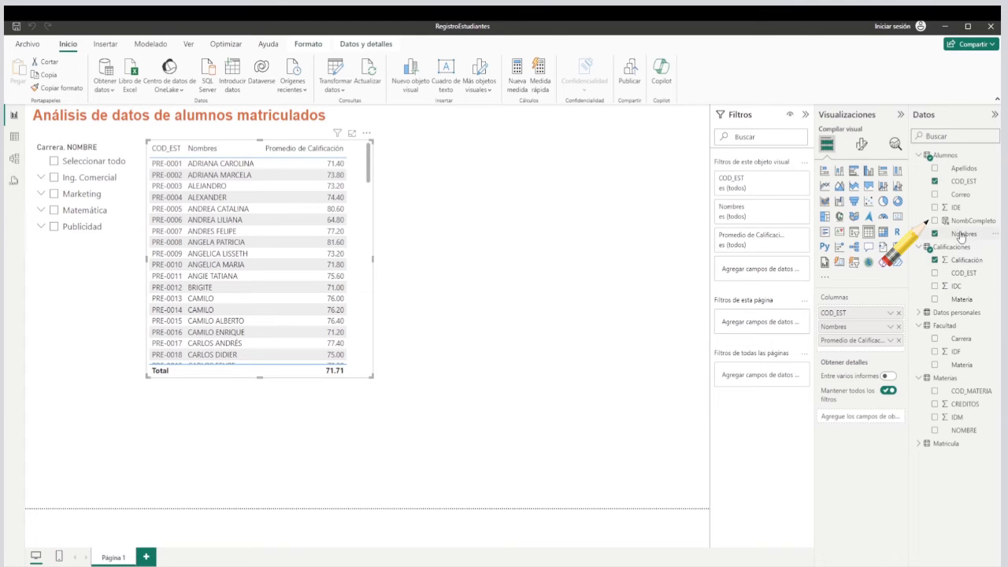
pyautogui.moveTo(864, 334); pyautogui.dragTo(862, 338)
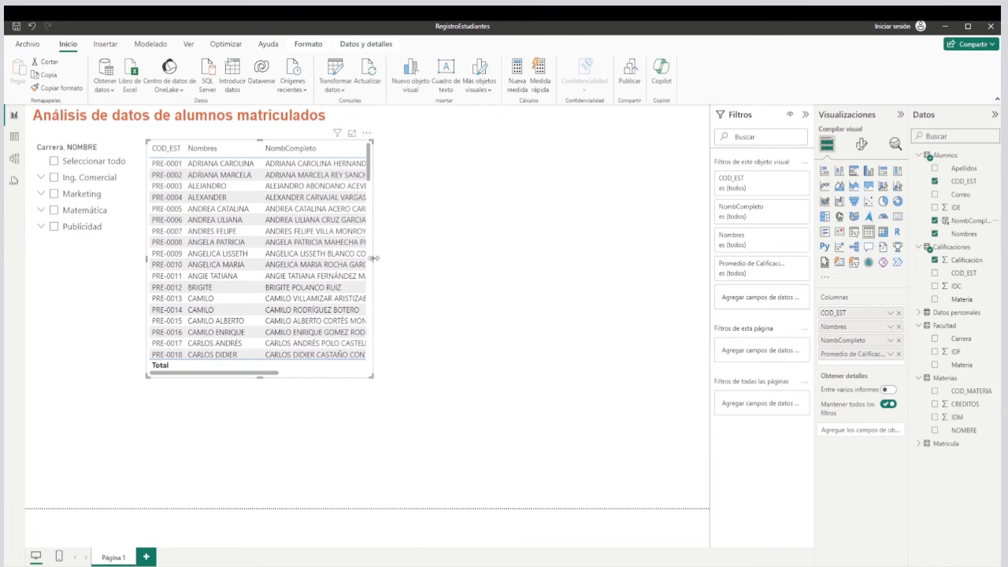
pyautogui.moveTo(375, 258); pyautogui.dragTo(540, 269)
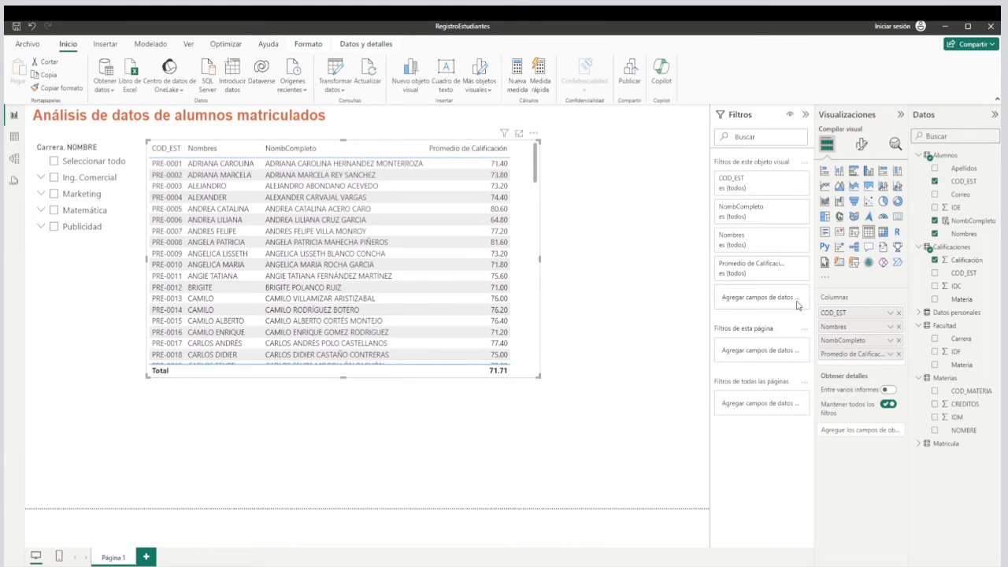
pyautogui.click(899, 327)
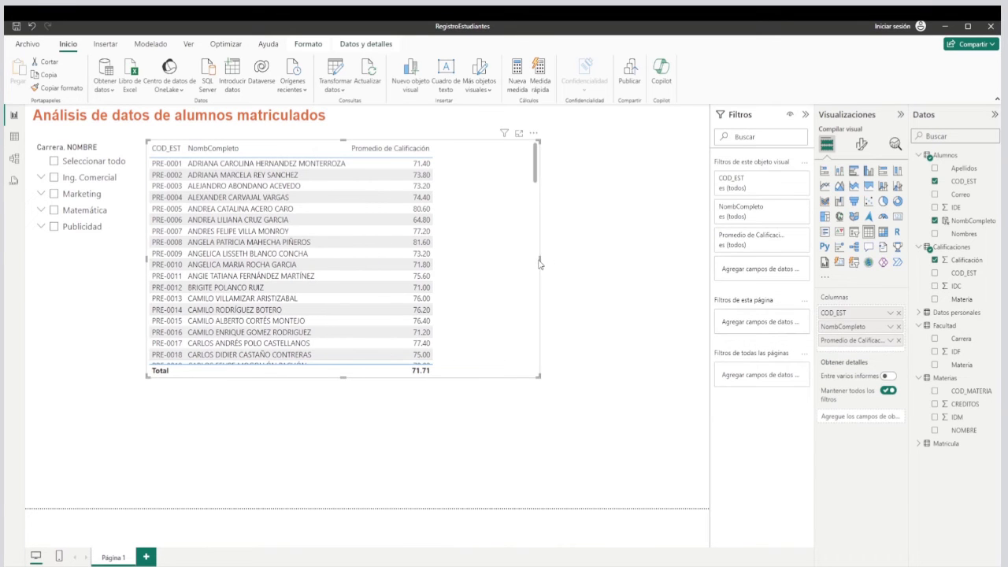
pyautogui.moveTo(544, 263); pyautogui.dragTo(440, 271)
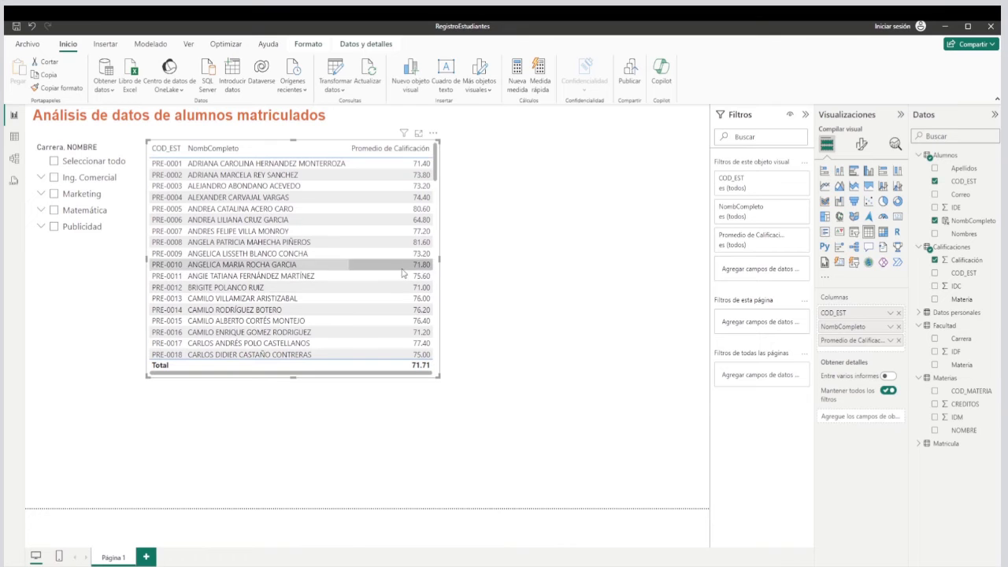
# Sort the student table by Promedio de Calificación in descending order and narrow the table slightly.
pyautogui.click(417, 151)
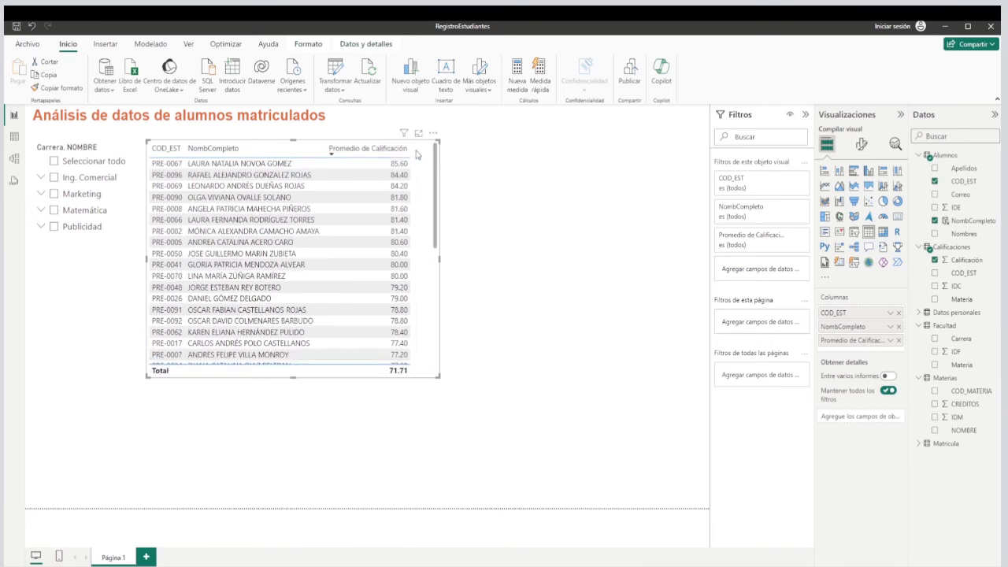
pyautogui.click(351, 152)
pyautogui.rightClick(352, 152)
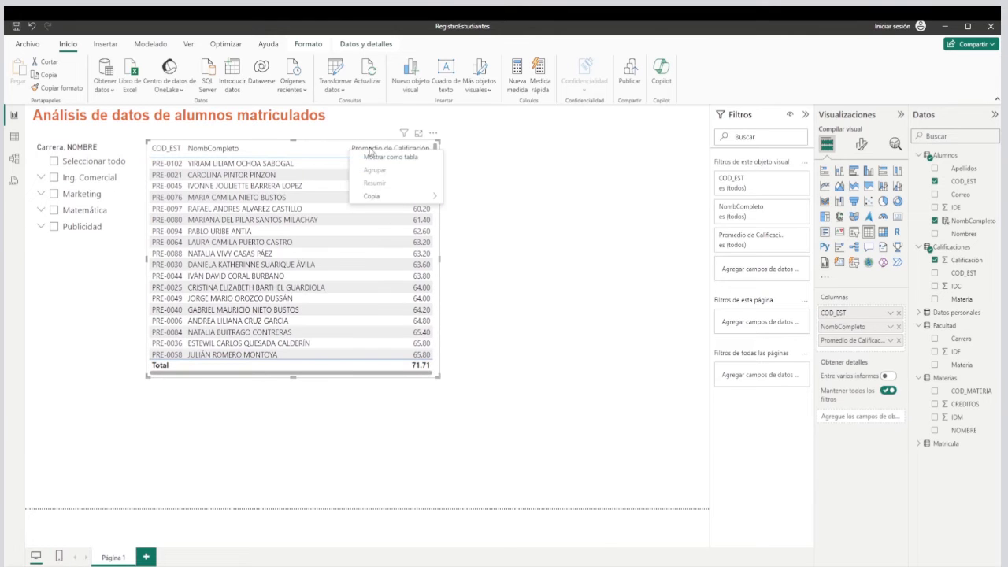
pyautogui.click(385, 150)
pyautogui.click(386, 150)
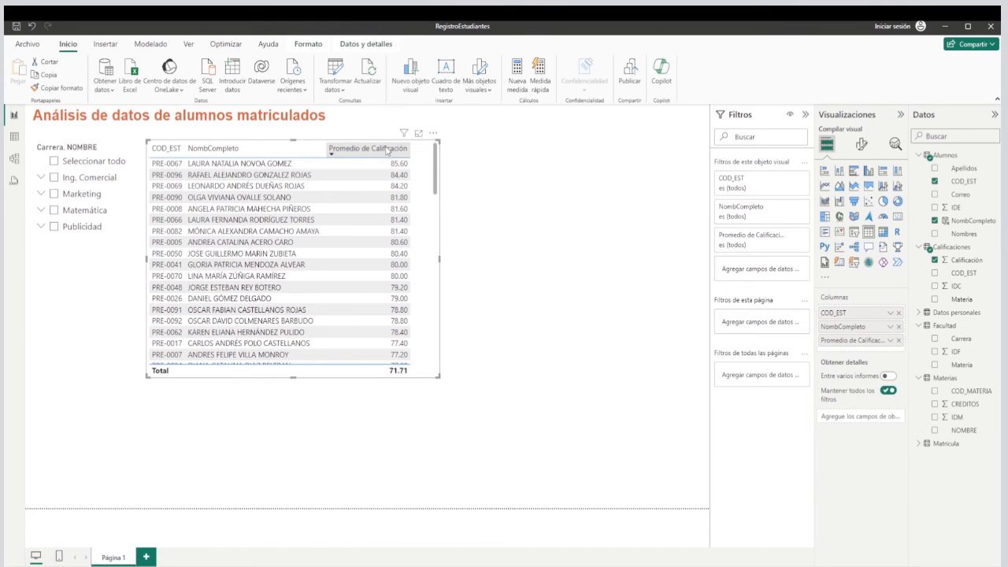
pyautogui.click(386, 150)
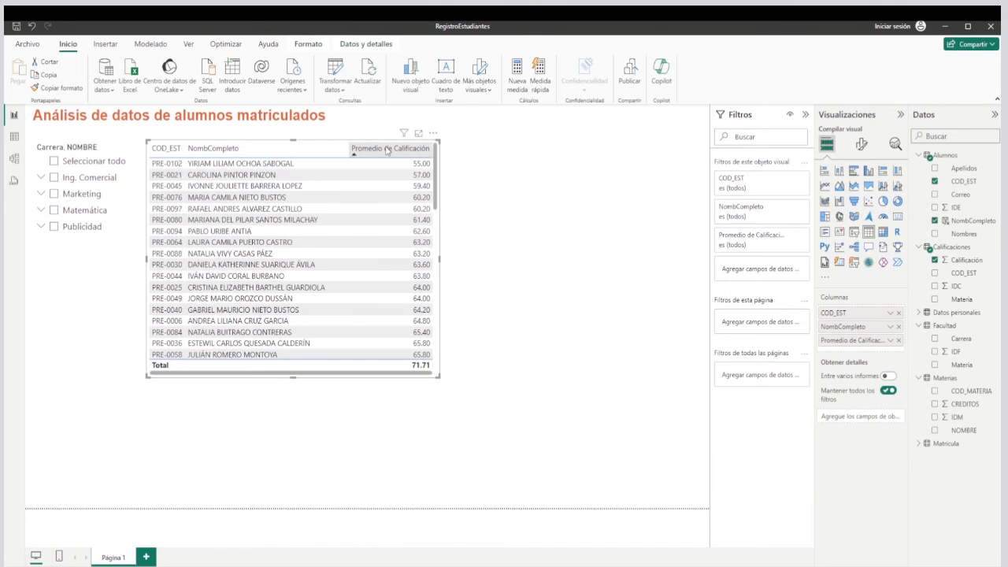
pyautogui.click(385, 150)
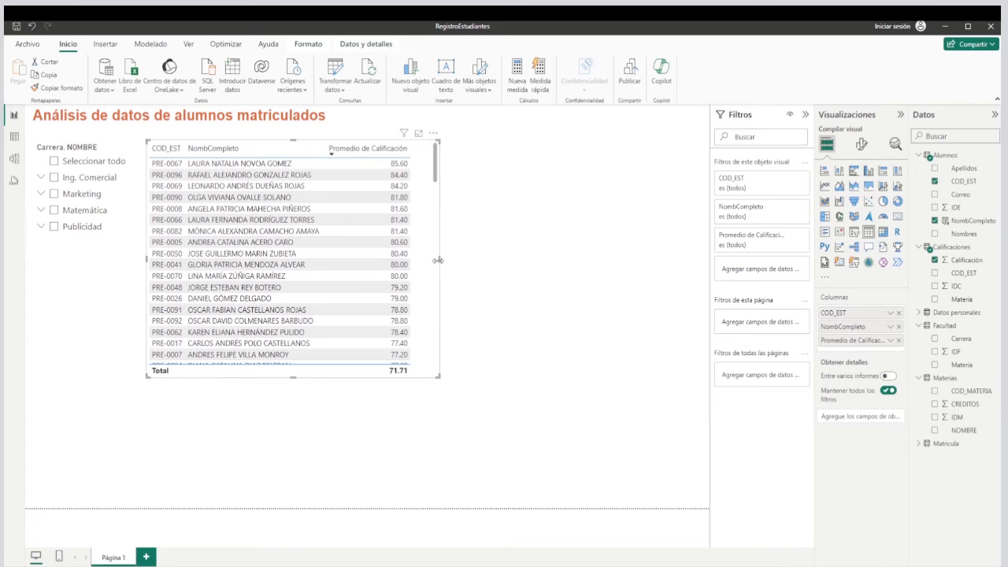
pyautogui.moveTo(438, 262); pyautogui.dragTo(420, 268)
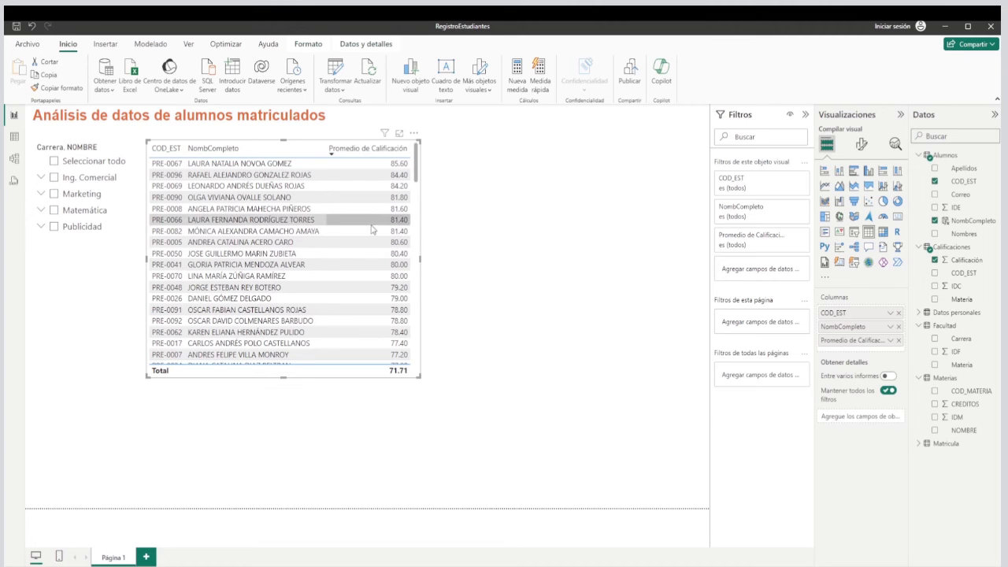
# Try the Ing. Comercial filter in the slicer, expand and clear it, filter by MACROECONOMÍA only, and check the grades.
pyautogui.click(53, 180)
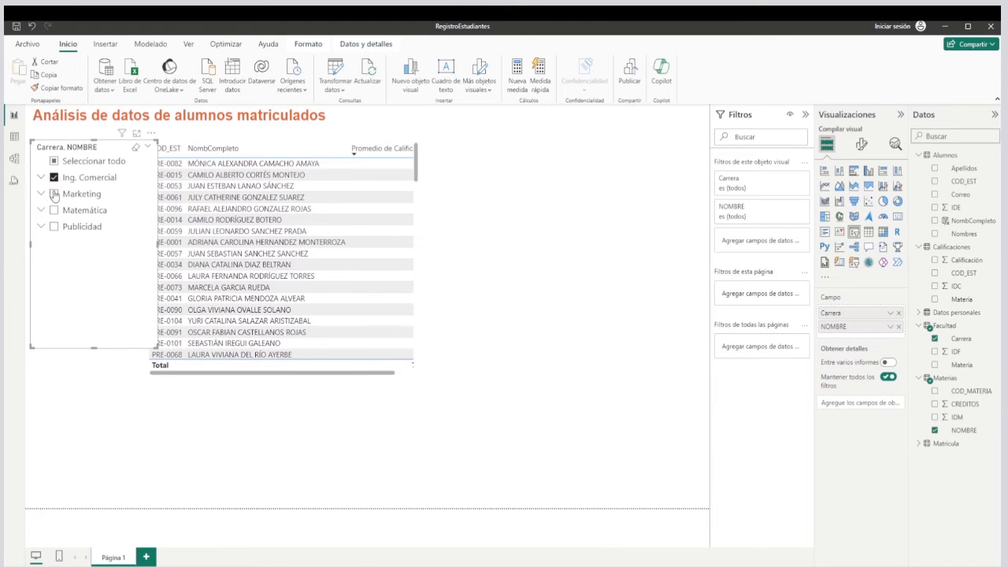
pyautogui.click(41, 177)
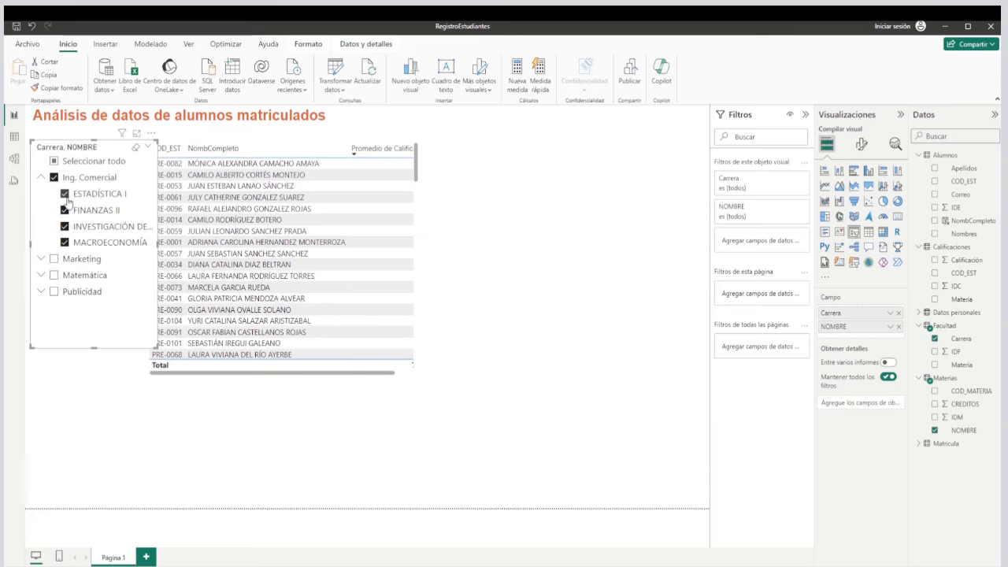
pyautogui.click(54, 177)
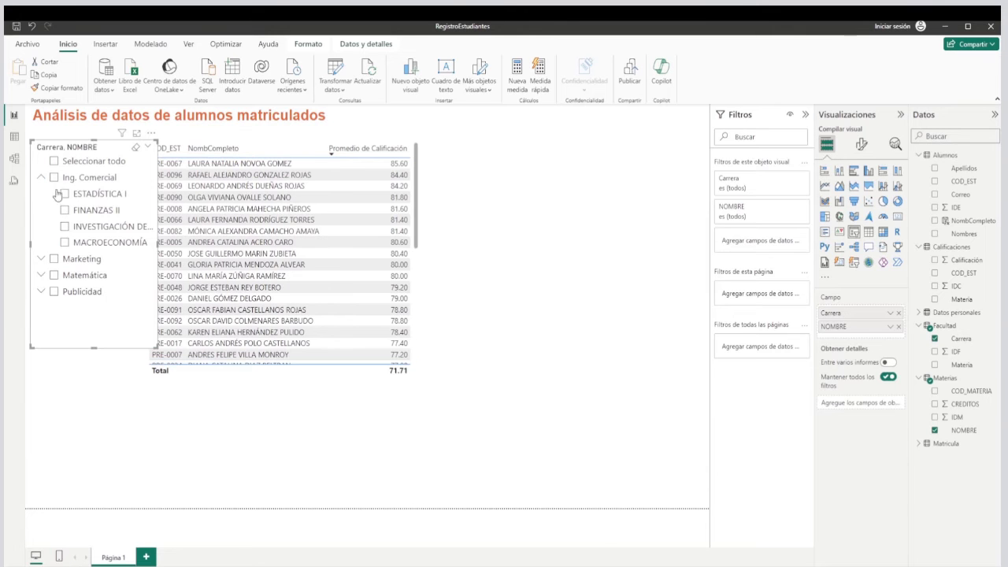
pyautogui.click(65, 242)
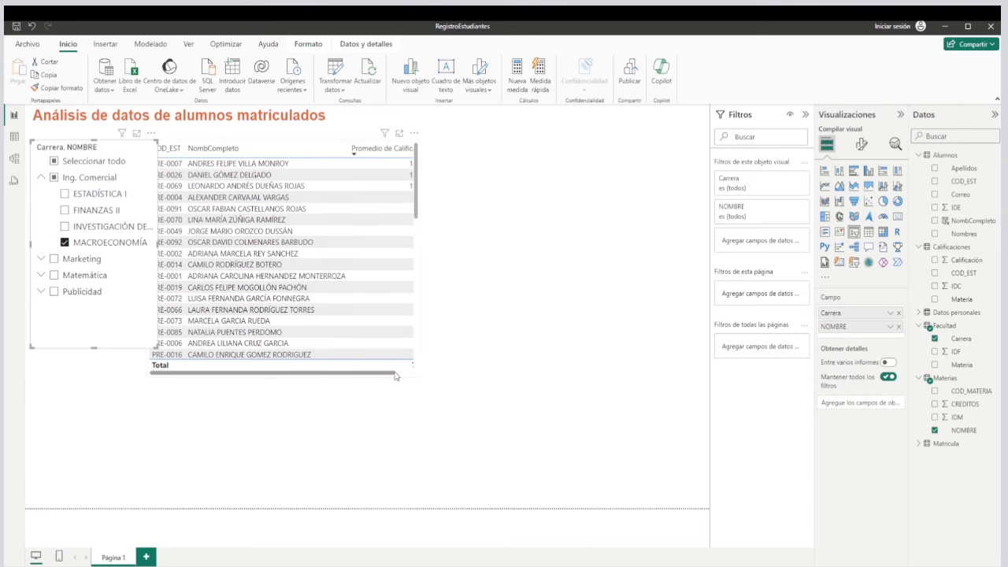
pyautogui.moveTo(342, 378); pyautogui.dragTo(400, 374)
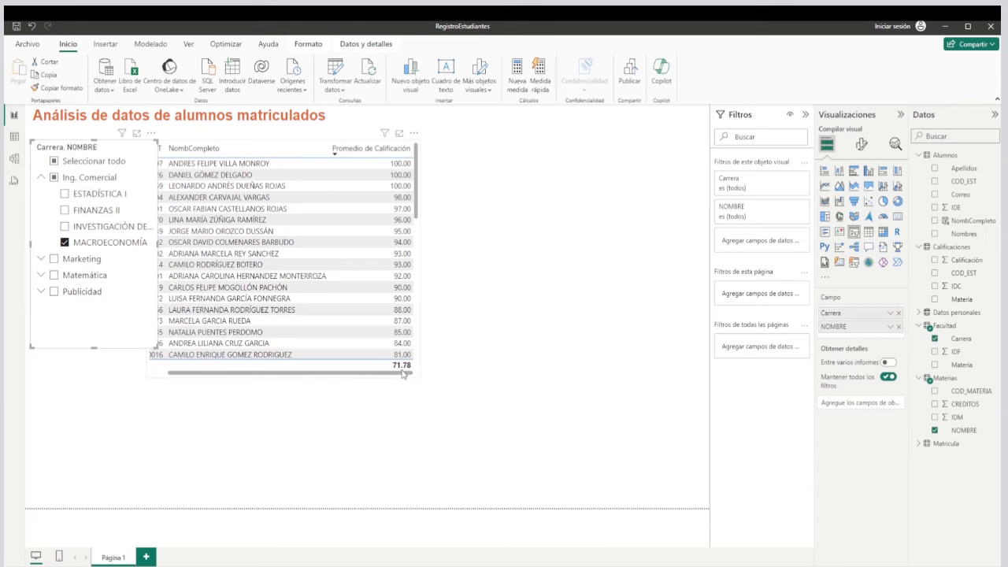
pyautogui.moveTo(402, 374); pyautogui.dragTo(318, 378)
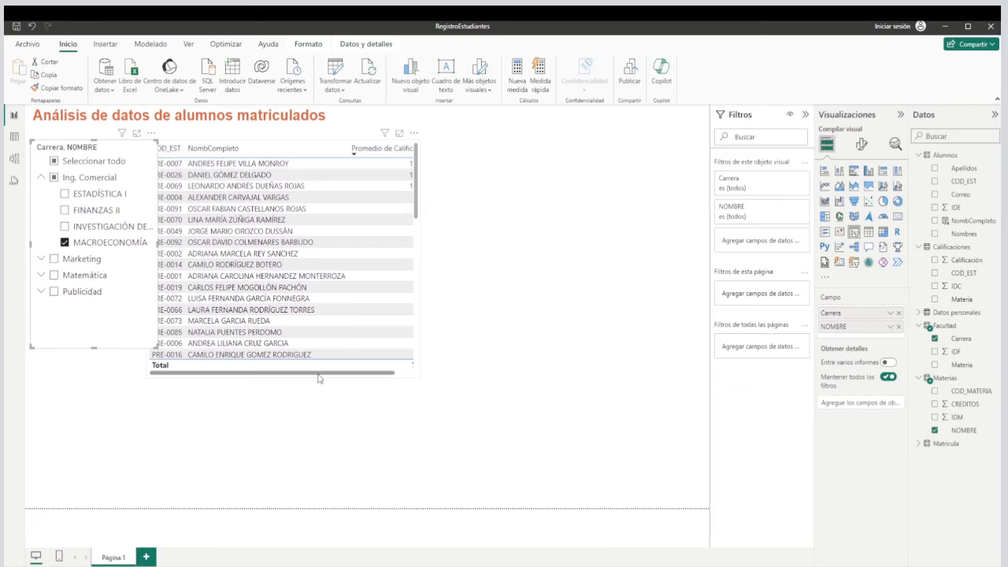
# Narrow the NombCompleto and Promedio de Calificación columns, keep the descending grade sort, and shrink the table's width to fit.
pyautogui.click(319, 377)
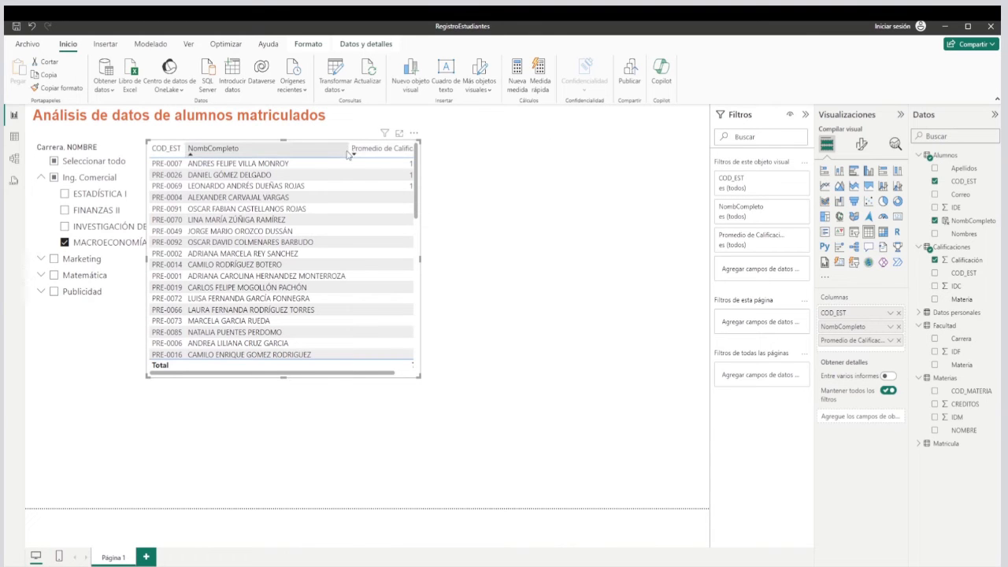
pyautogui.click(350, 153)
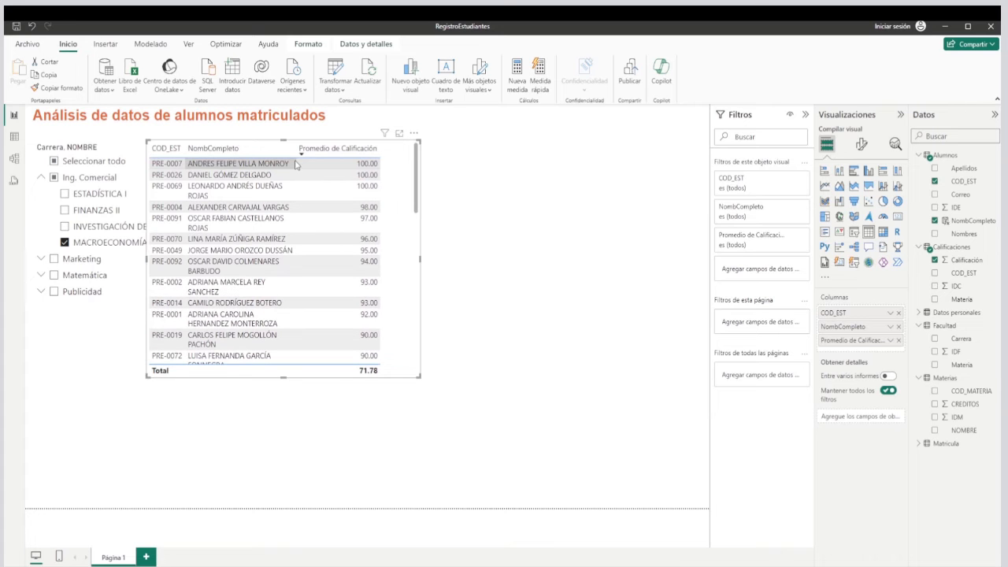
pyautogui.moveTo(381, 154); pyautogui.dragTo(325, 162)
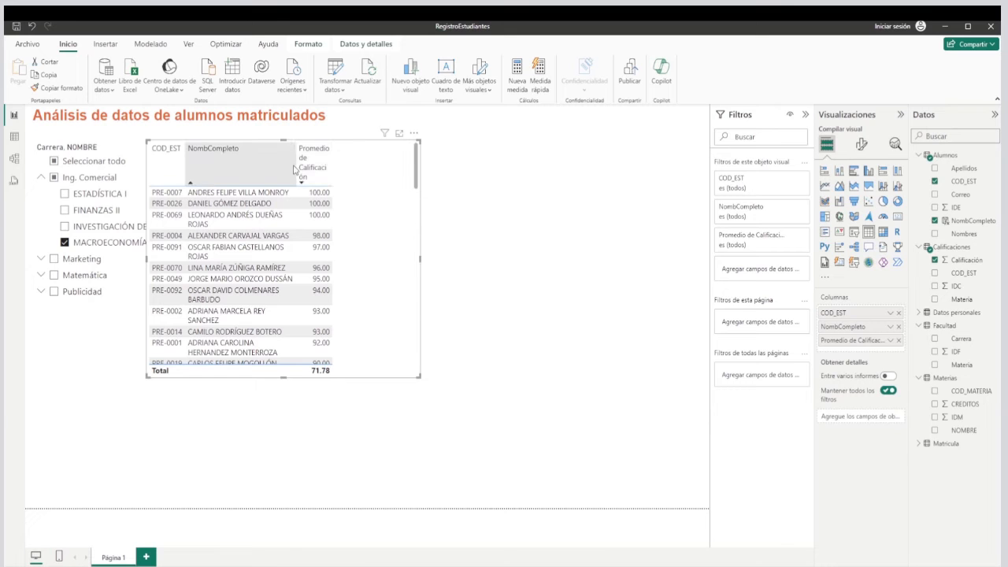
pyautogui.click(300, 170)
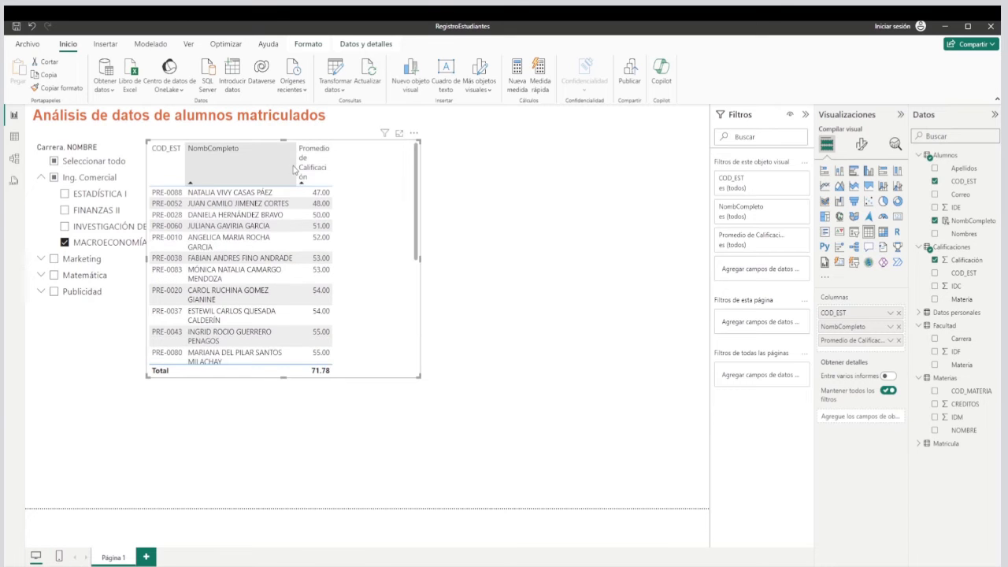
pyautogui.click(300, 167)
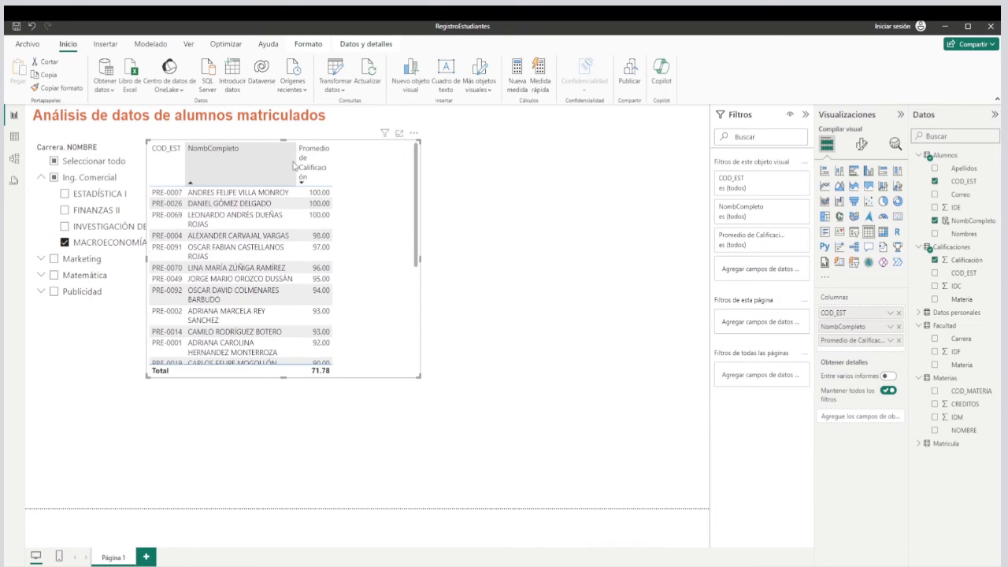
pyautogui.moveTo(293, 163); pyautogui.dragTo(309, 163)
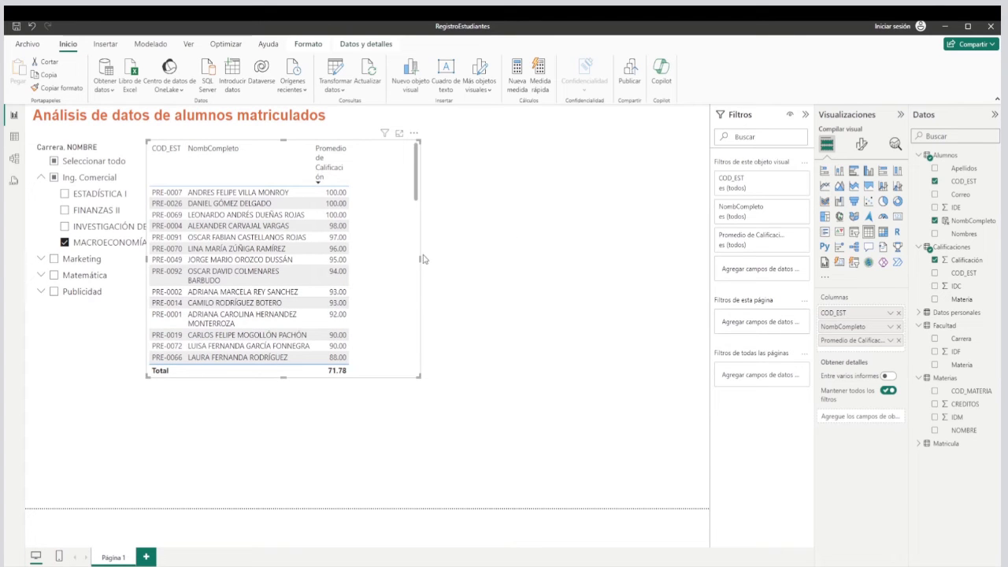
pyautogui.moveTo(421, 259); pyautogui.dragTo(367, 274)
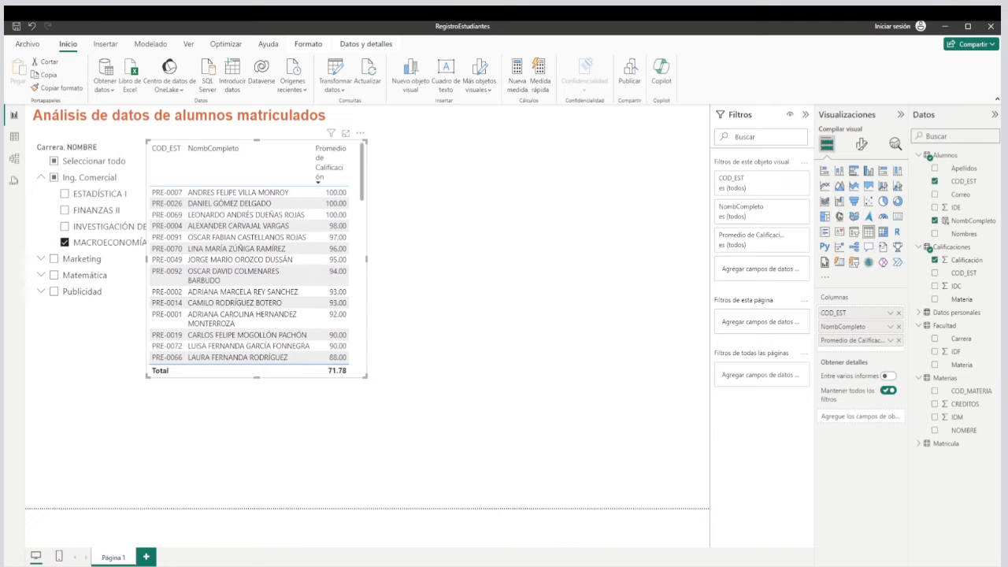
# Set the font size of the student table's values to 8 and widen the NombCompleto column to fit the longest names.
pyautogui.click(862, 144)
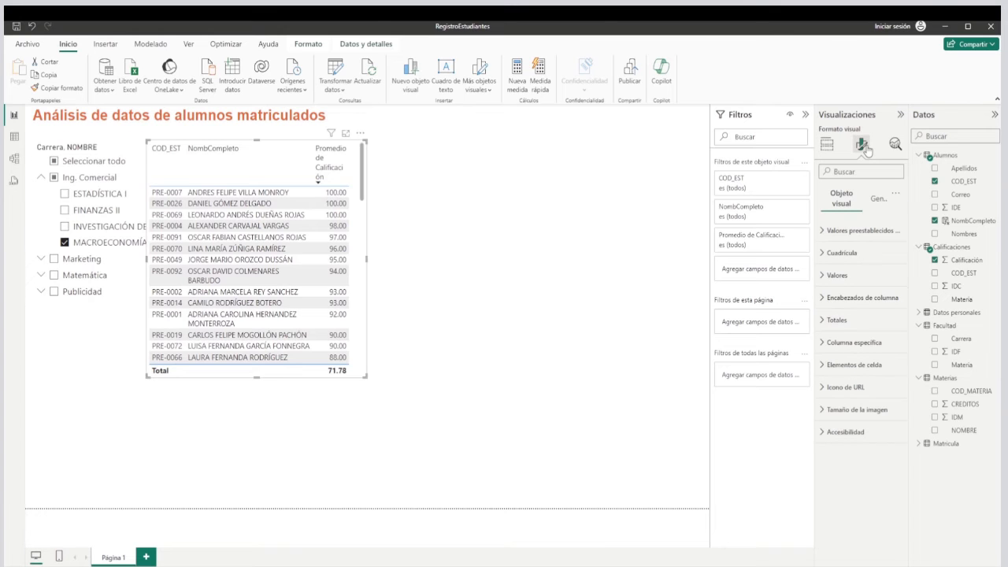
pyautogui.click(838, 275)
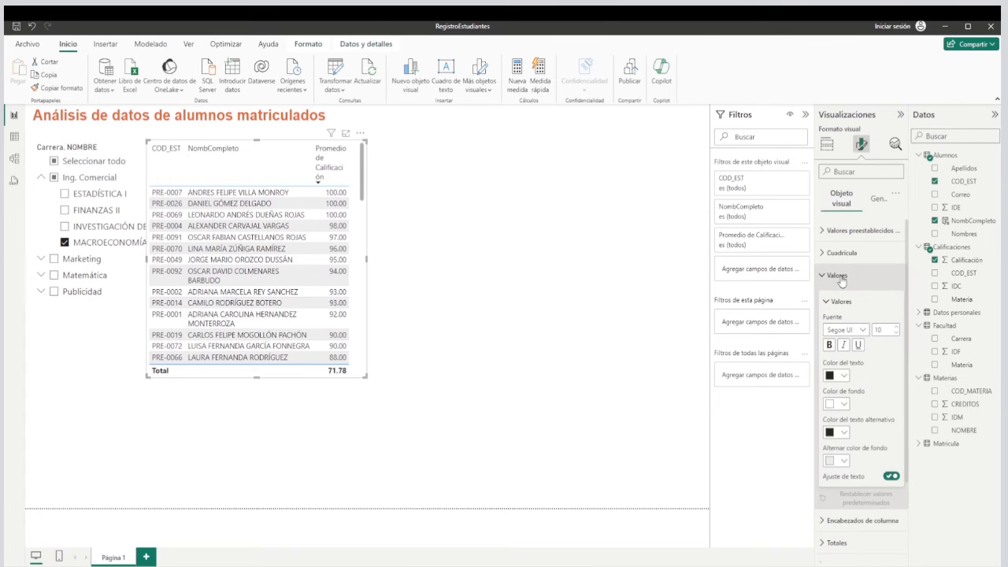
pyautogui.click(896, 335)
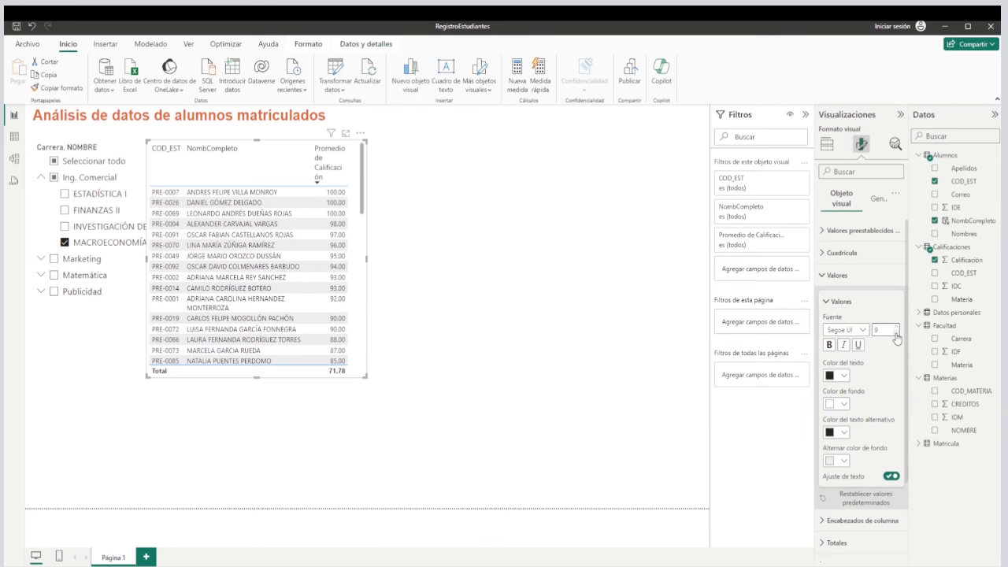
pyautogui.click(895, 335)
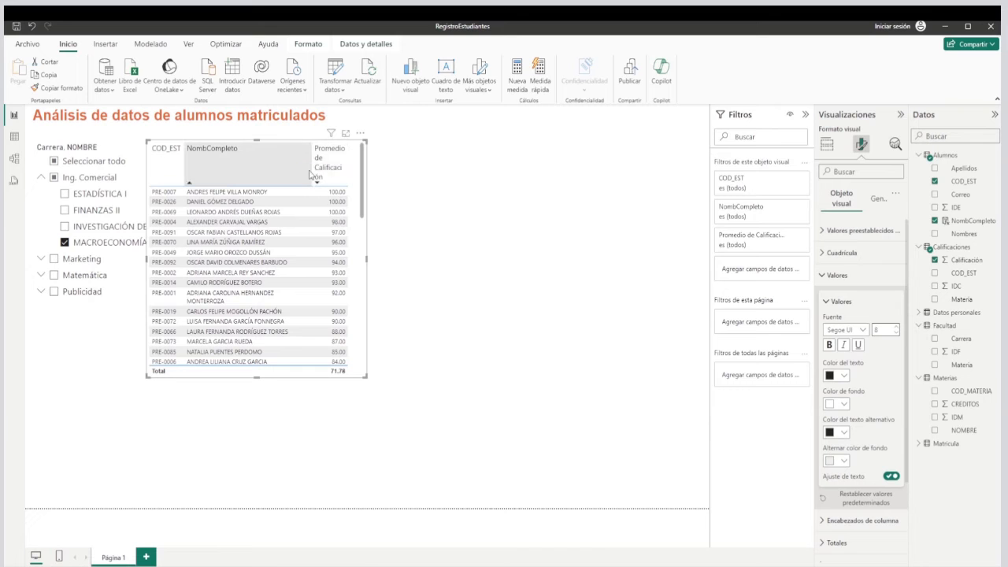
pyautogui.moveTo(308, 170); pyautogui.dragTo(319, 173)
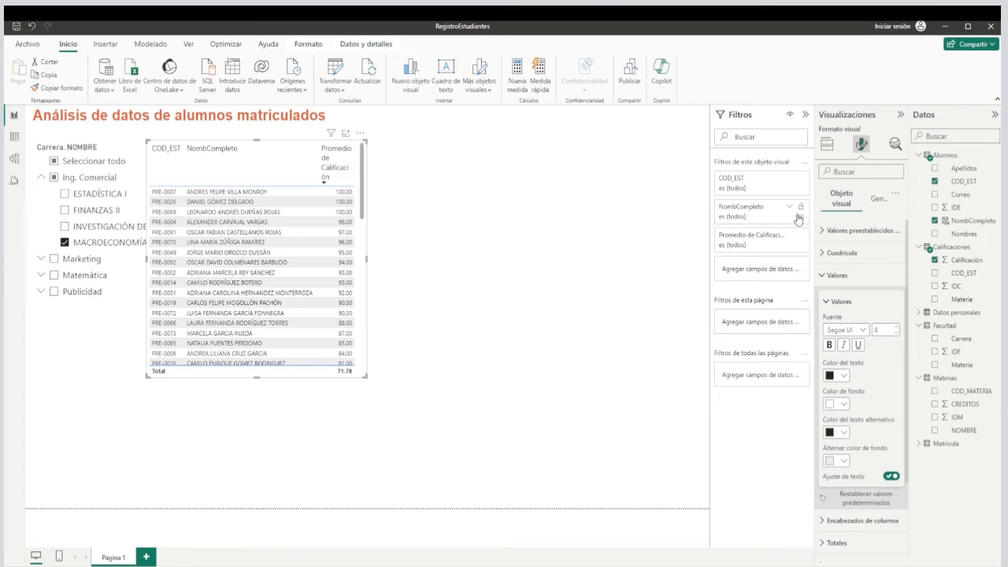
# Rename the Promedio de Calificación field to Promedio for the student table only.
pyautogui.click(827, 146)
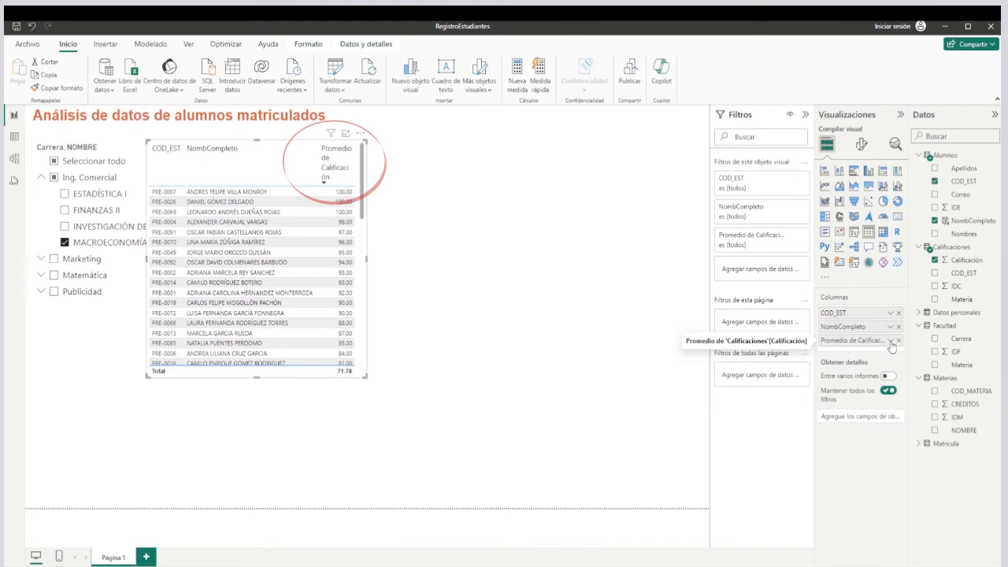
pyautogui.click(889, 342)
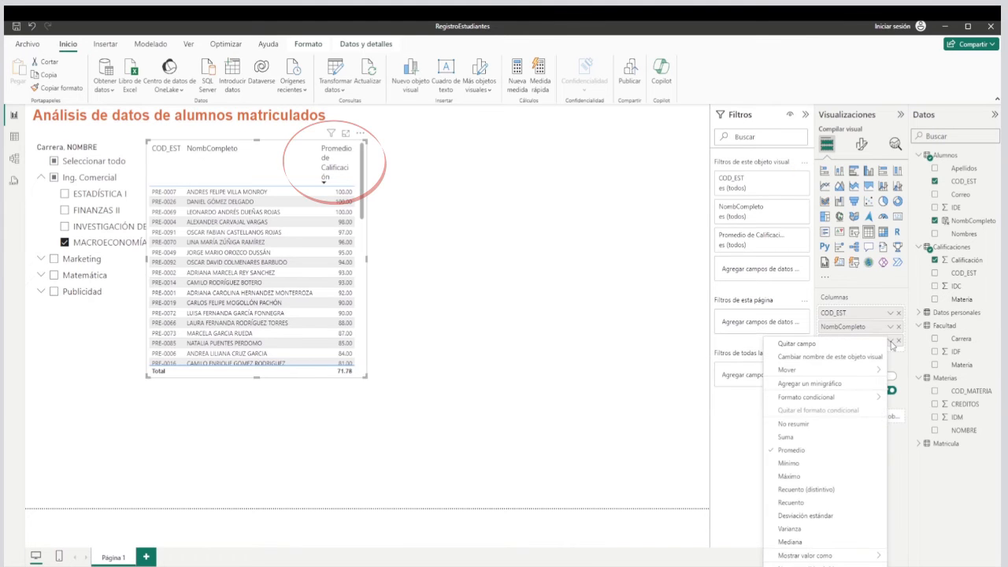
pyautogui.click(833, 363)
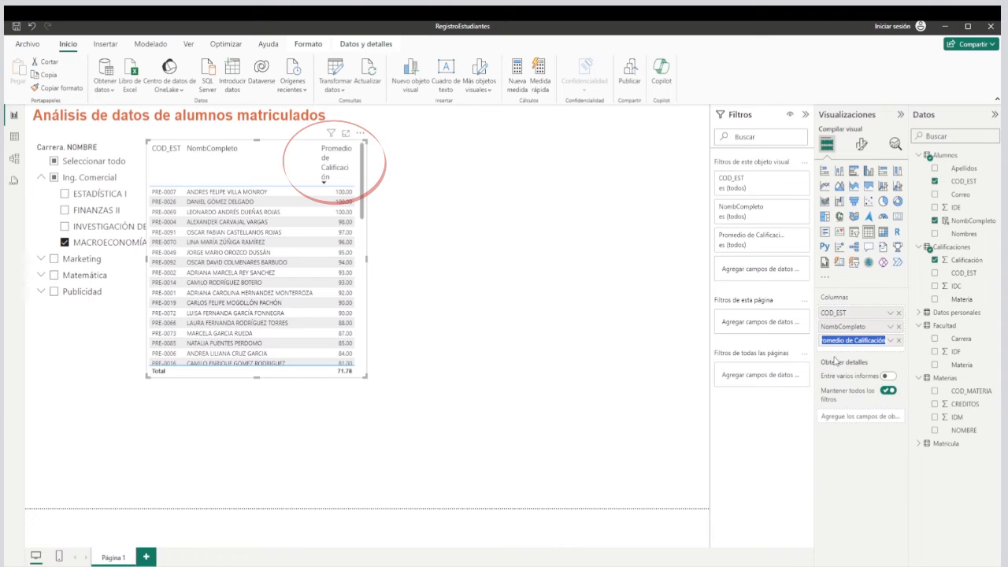
pyautogui.moveTo(844, 365)
pyautogui.press('BackSpace')
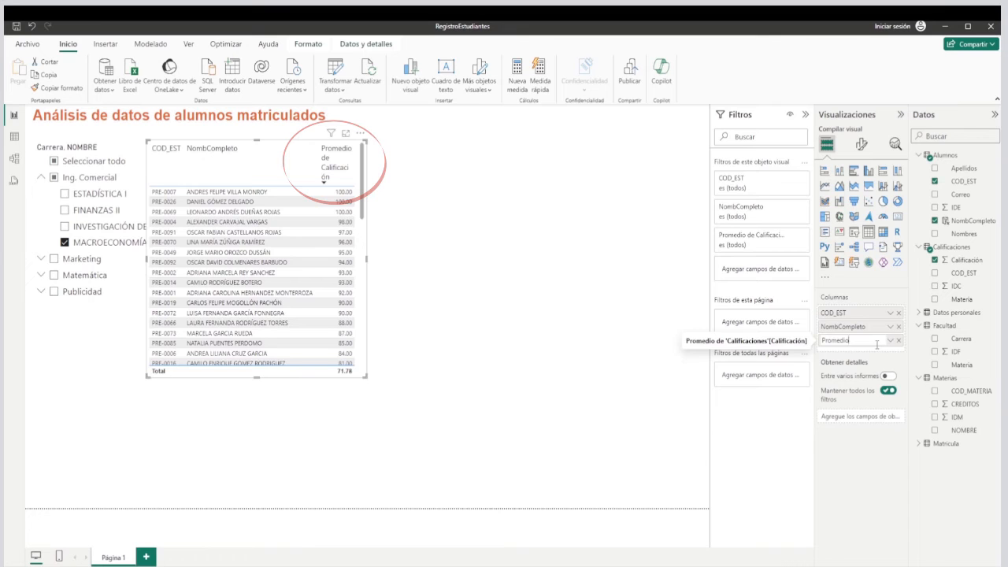
pyautogui.press('Return')
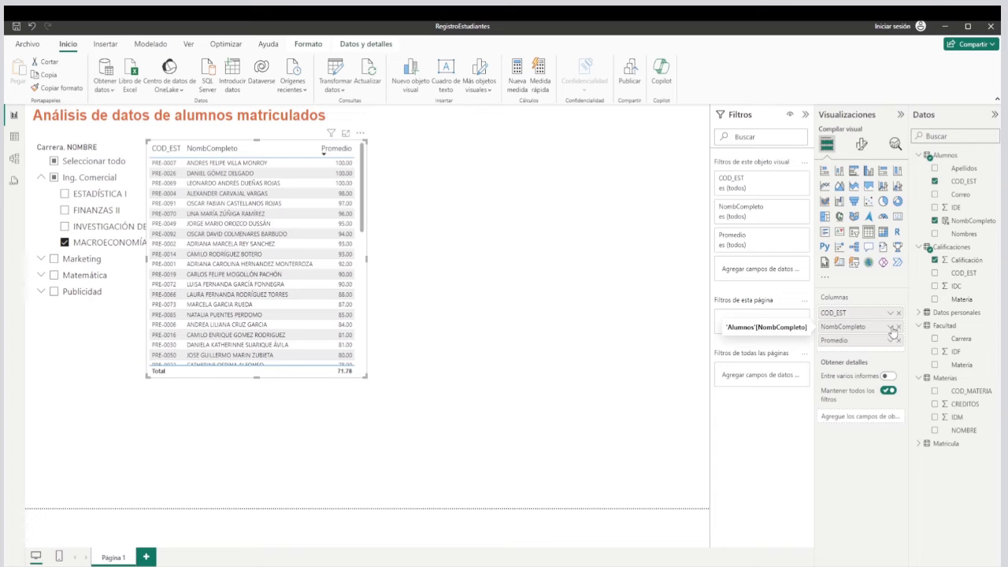
# Rename the table's NombCompleto field to Nombre completo for this visual and reduce the table's height slightly.
pyautogui.click(891, 328)
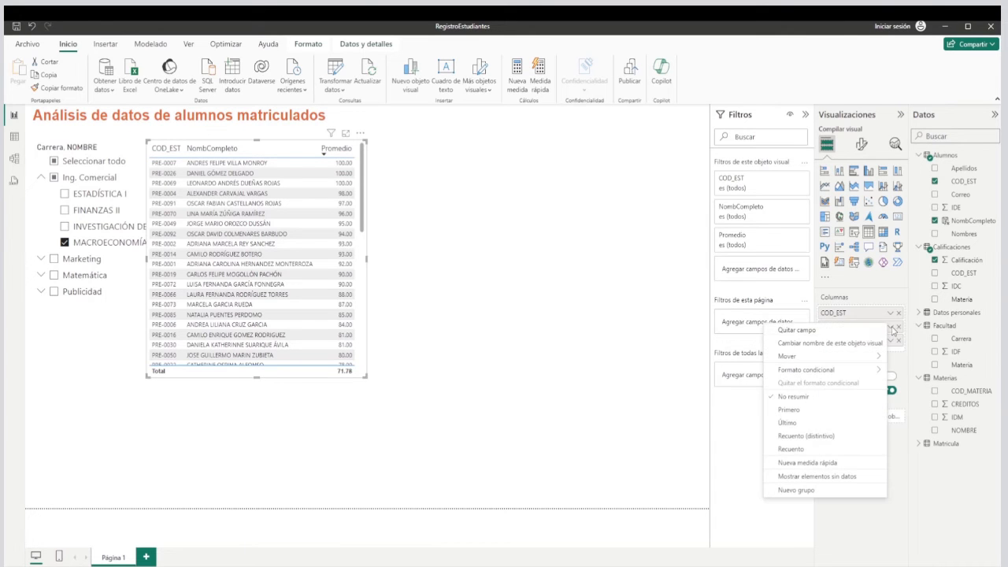
pyautogui.click(841, 343)
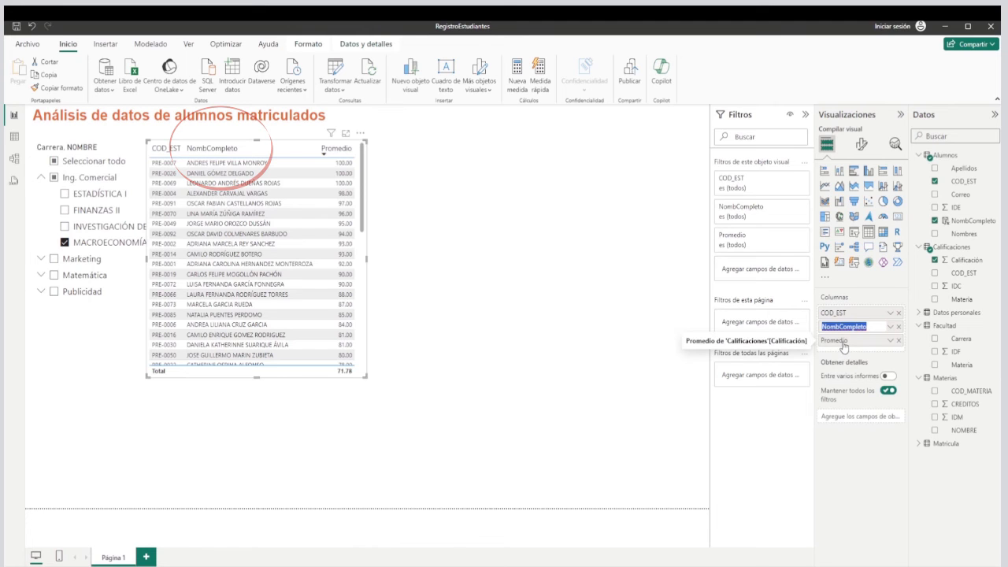
pyautogui.write('Nombre completo')
pyautogui.press('Return')
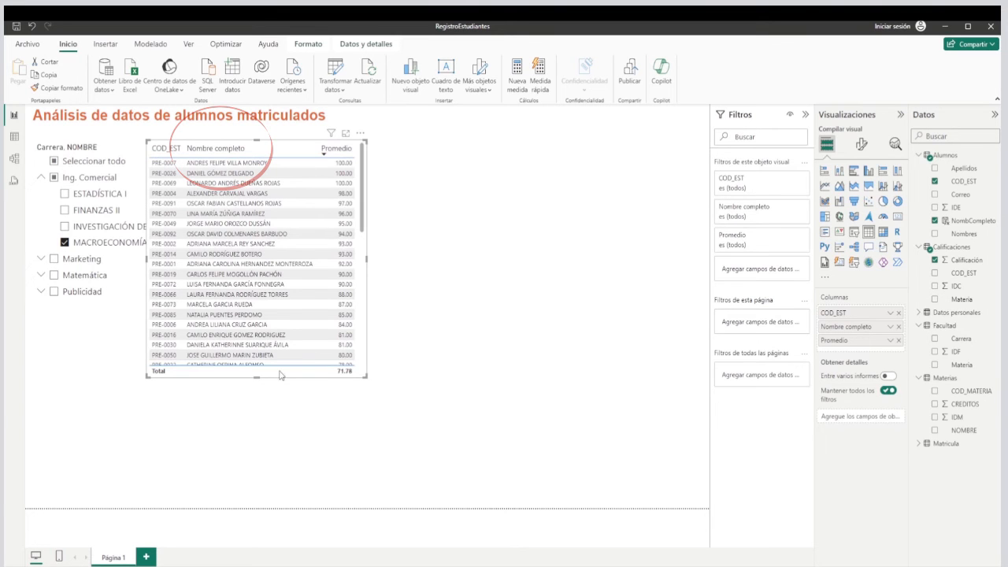
pyautogui.moveTo(257, 378); pyautogui.dragTo(261, 354)
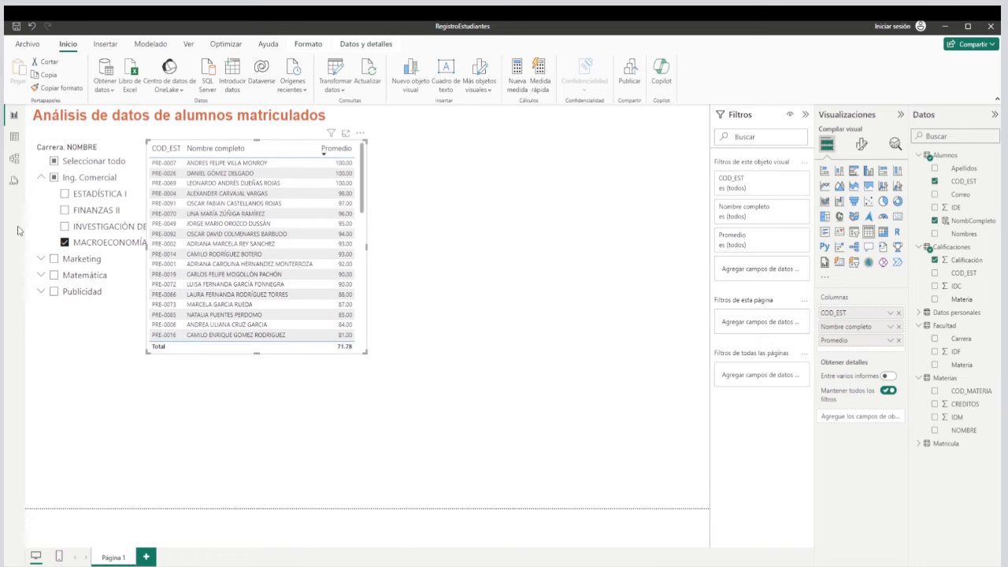
# Replace the MACROECONOMÍA filter by selecting all careers and subjects in the slicer.
pyautogui.click(54, 177)
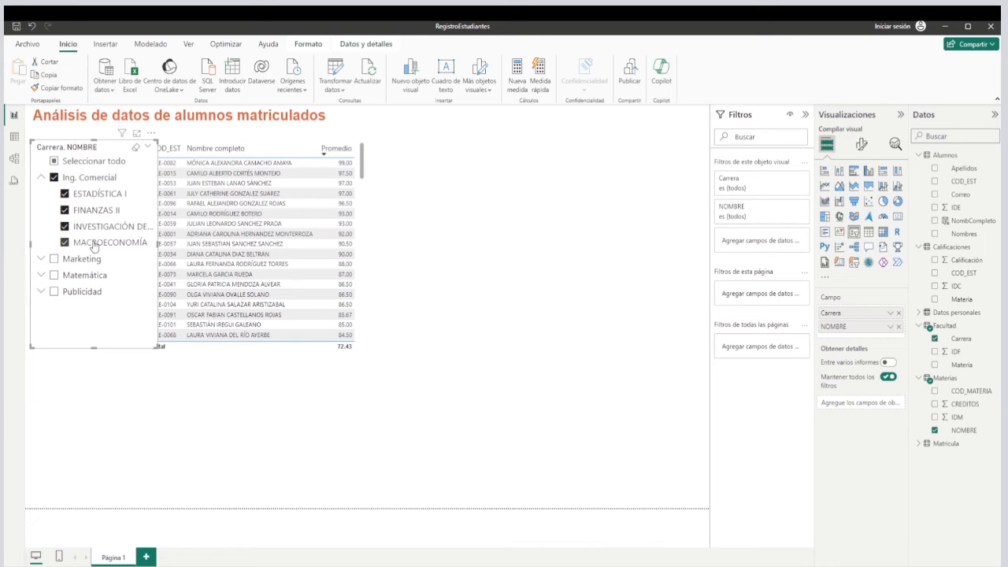
pyautogui.click(54, 161)
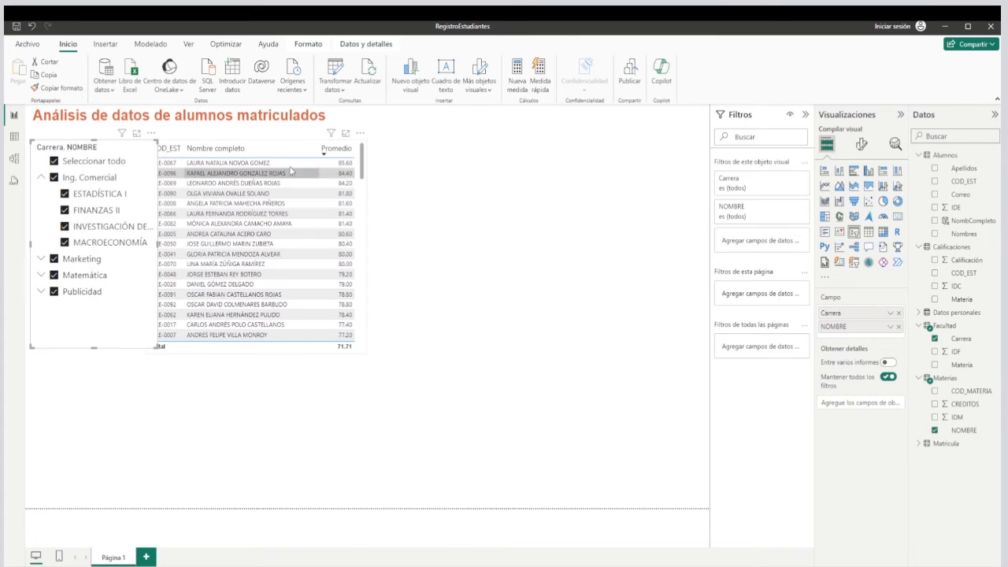
pyautogui.moveTo(158, 245); pyautogui.dragTo(156, 245)
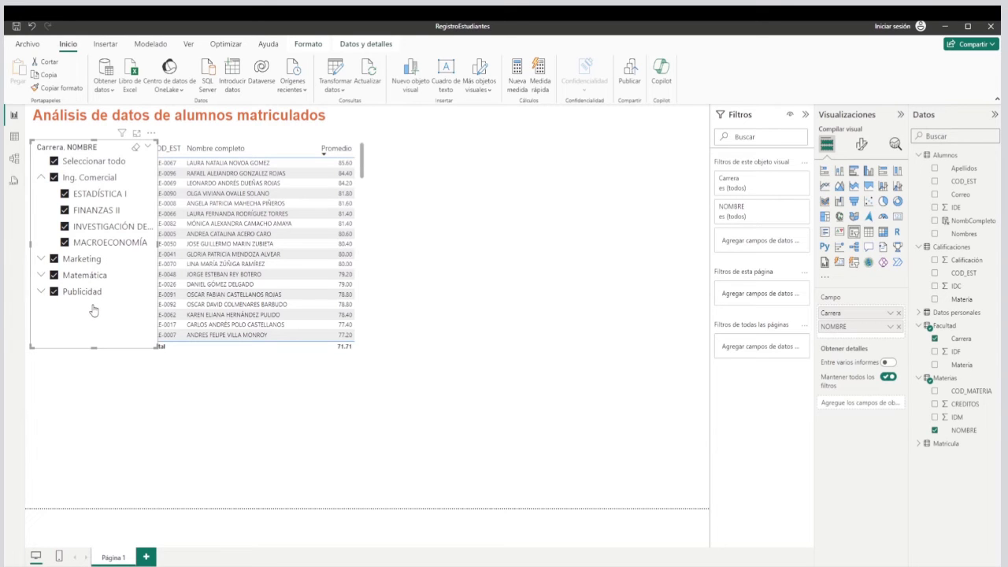
# Set the font size of the Carrera, NOMBRE slicer's values to 8 and widen the slicer slightly to fit its subject names.
pyautogui.click(862, 148)
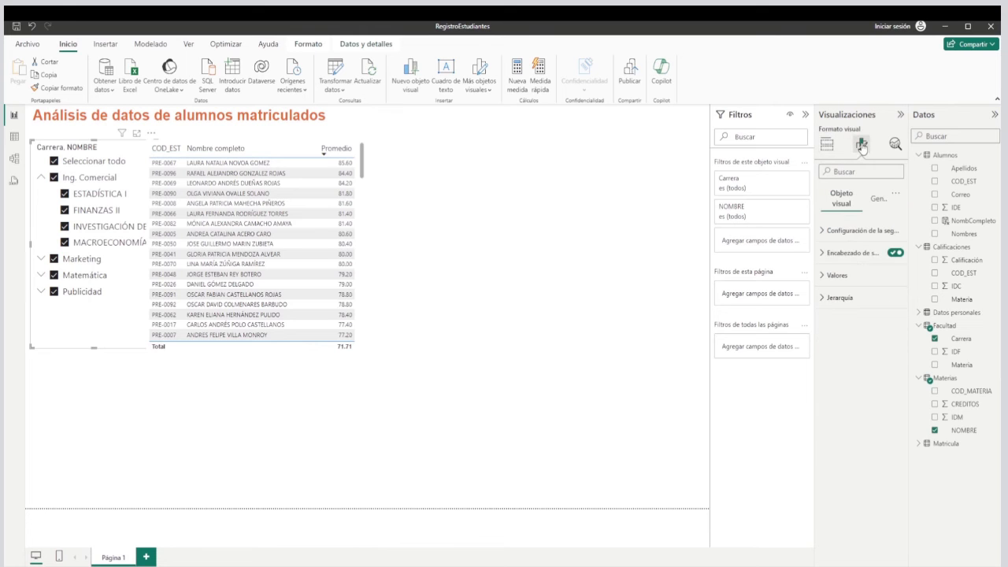
pyautogui.click(828, 280)
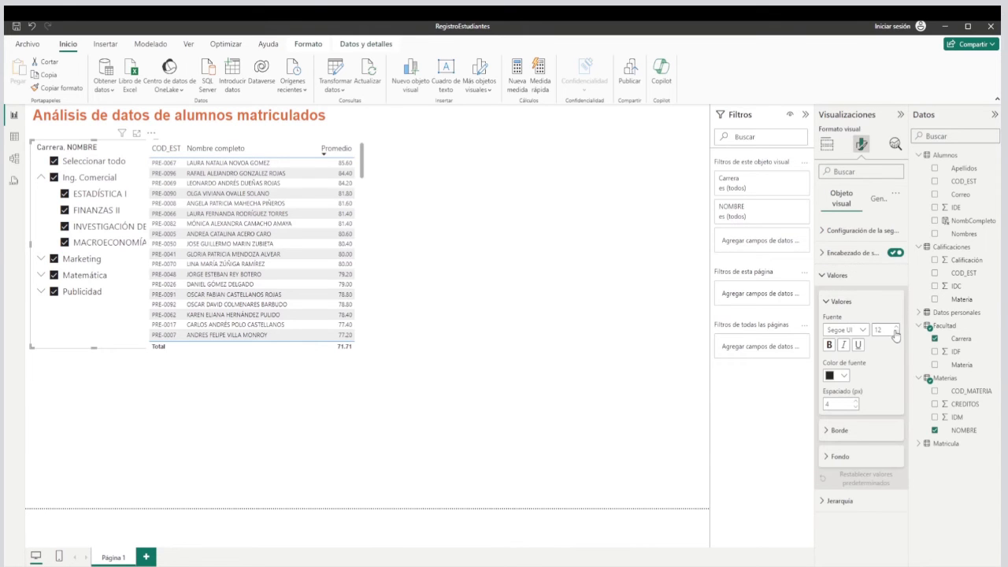
pyautogui.click(896, 333)
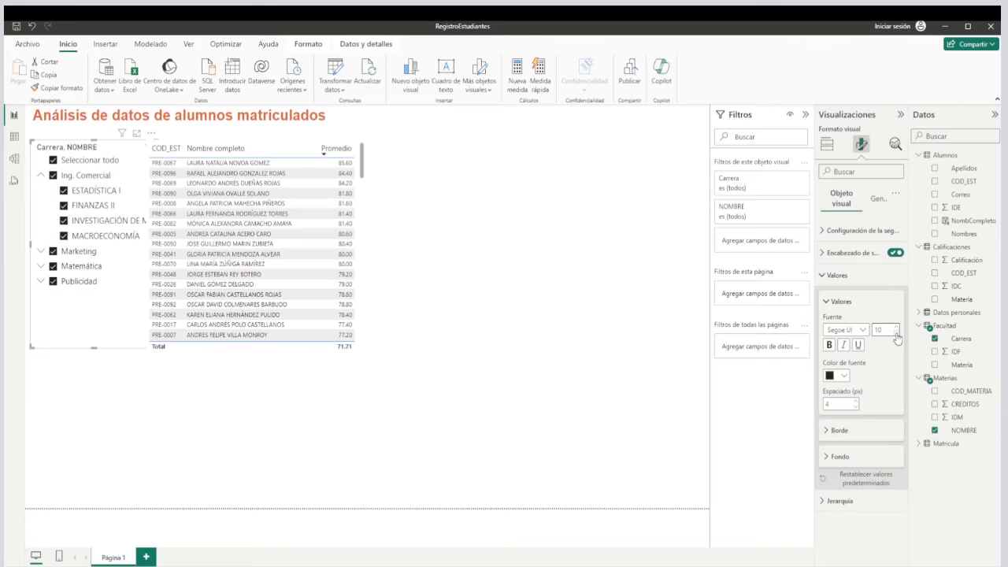
pyautogui.click(896, 333)
pyautogui.click(896, 334)
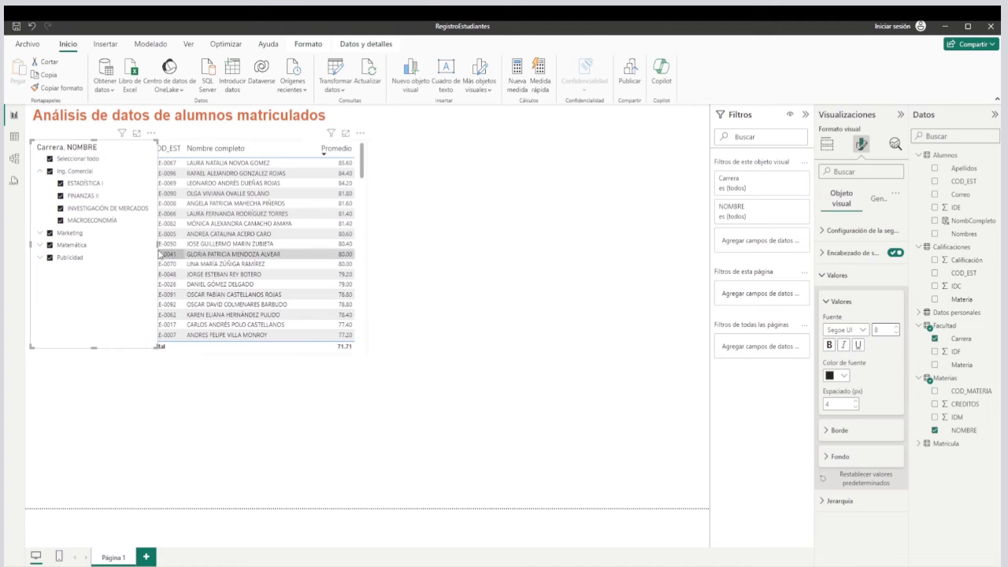
pyautogui.moveTo(158, 247); pyautogui.dragTo(162, 251)
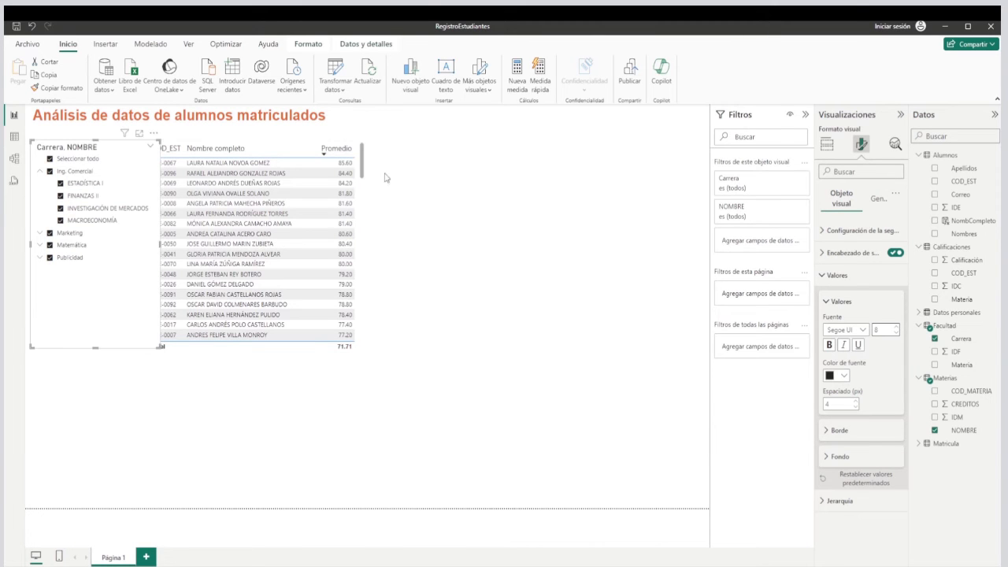
# Move the student table slightly to the right so that it clears the slicer, and deselect it.
pyautogui.click(299, 140)
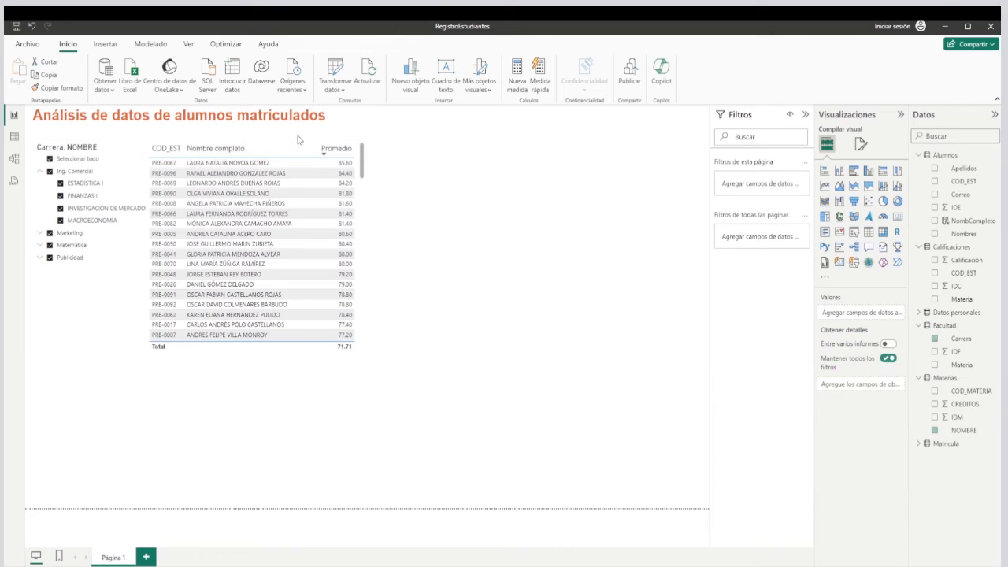
pyautogui.click(231, 353)
pyautogui.moveTo(230, 356); pyautogui.dragTo(247, 353)
pyautogui.click(274, 416)
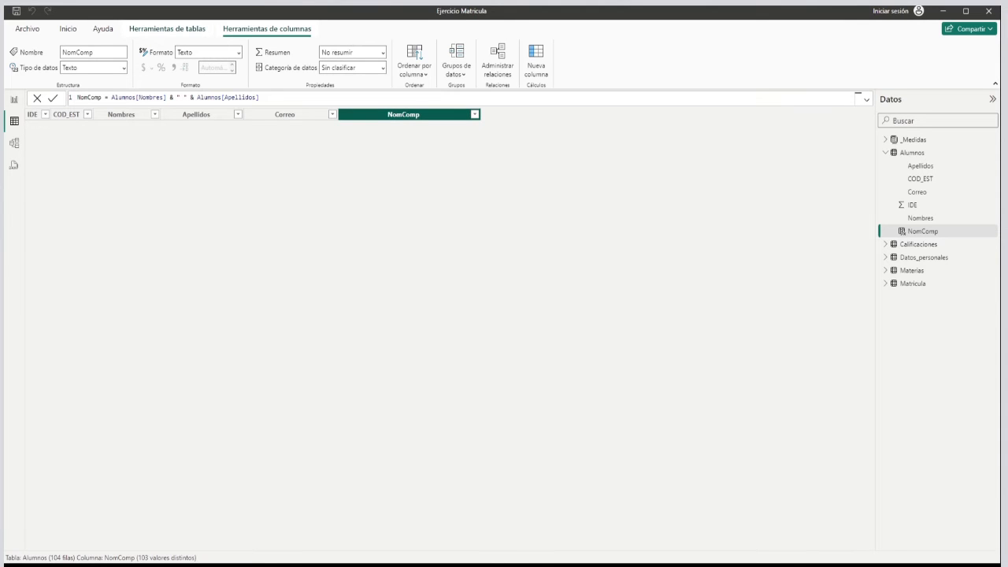
# In the Ejercicio Matricula report view, examine the formula of the AlumnosU measure used in the unique students per subject donut chart.
pyautogui.click(14, 102)
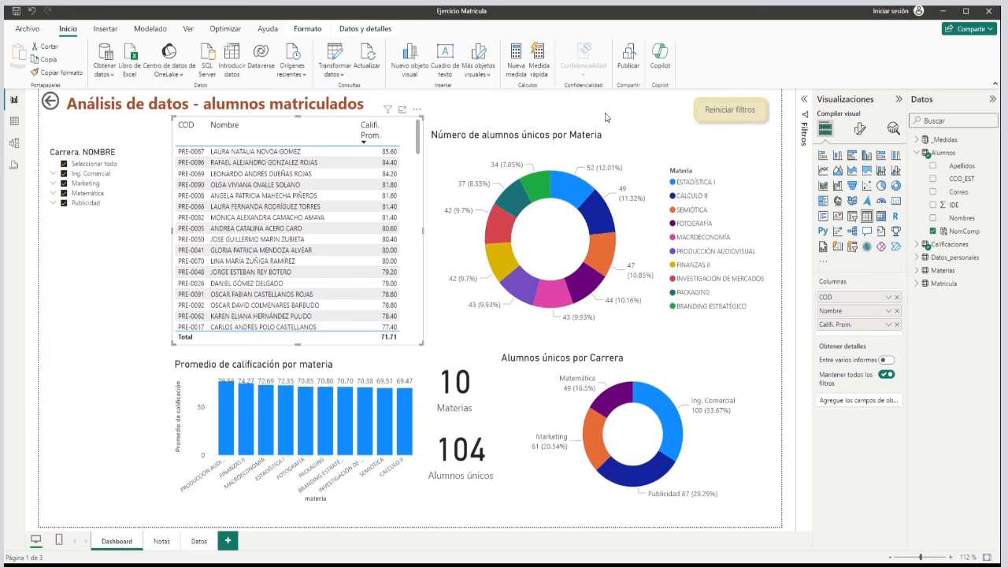
pyautogui.click(619, 139)
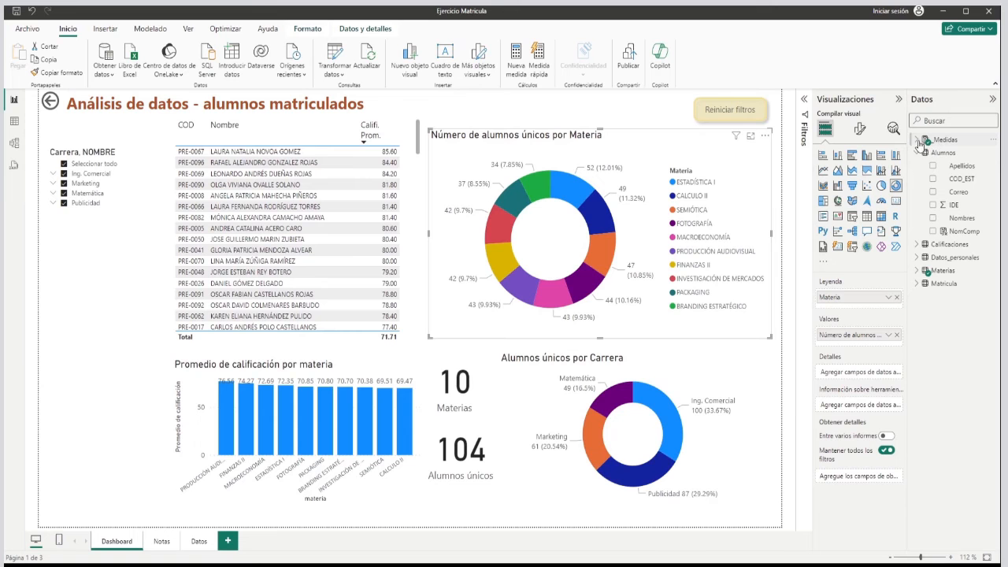
pyautogui.click(918, 141)
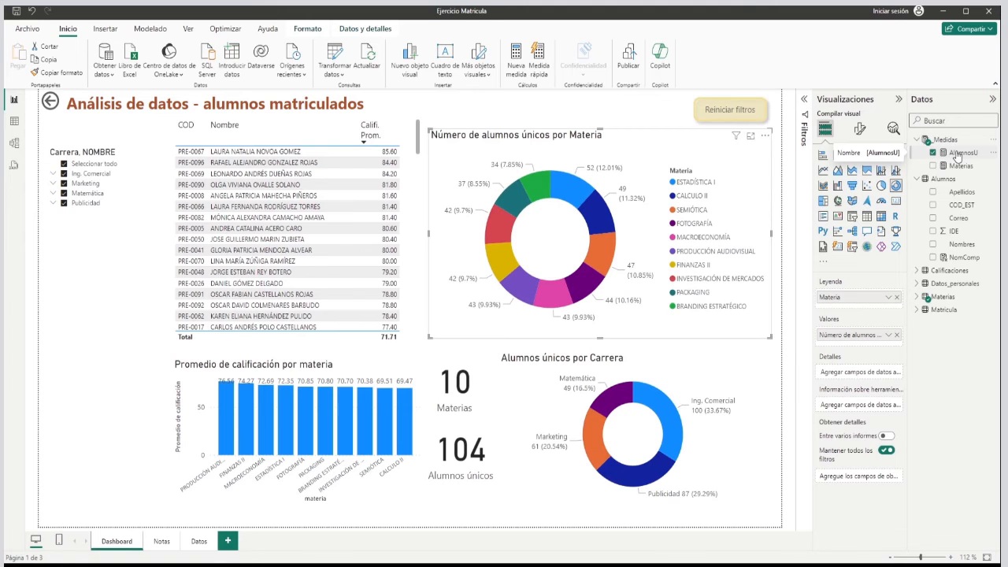
pyautogui.click(958, 154)
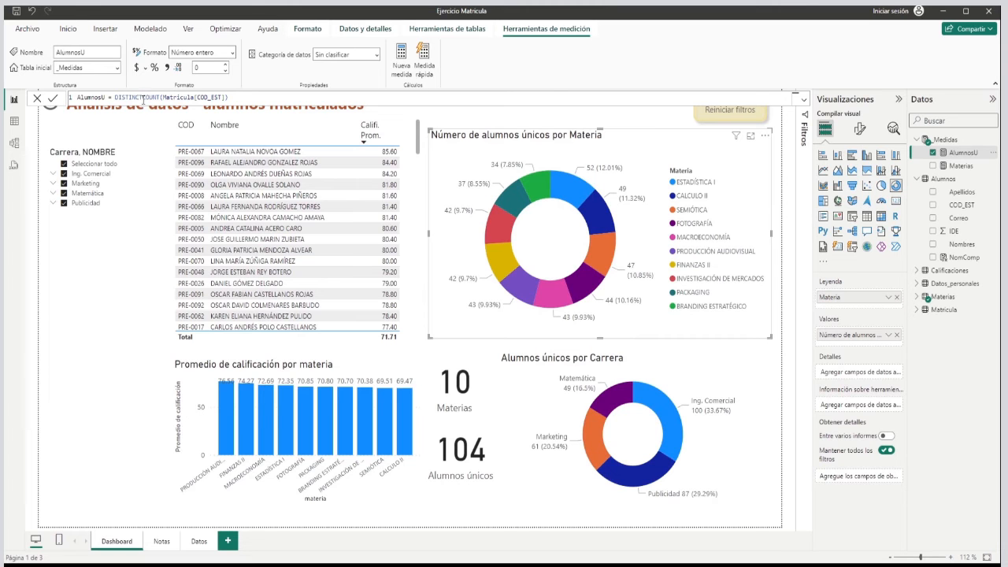
pyautogui.moveTo(115, 98); pyautogui.dragTo(163, 96)
# Compare the formulas of the Materias and AlumnosU measures, looking closely at the function and argument used in Materias.
pyautogui.click(962, 167)
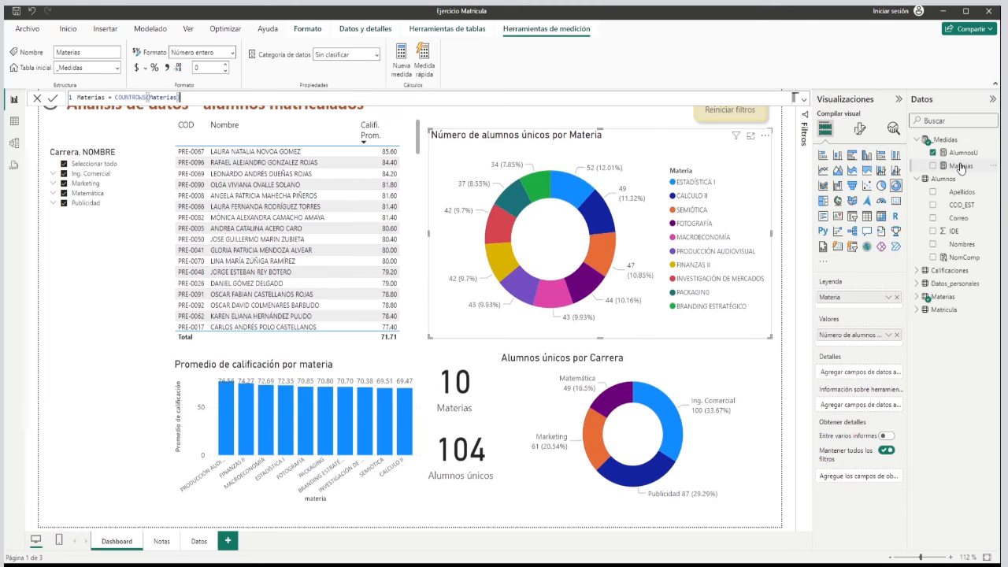
pyautogui.click(964, 153)
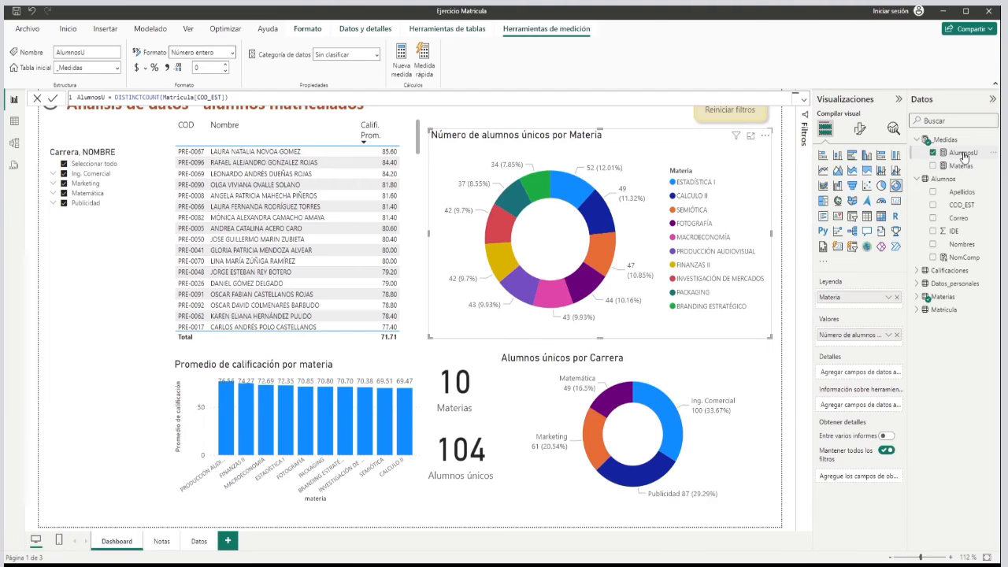
pyautogui.click(963, 167)
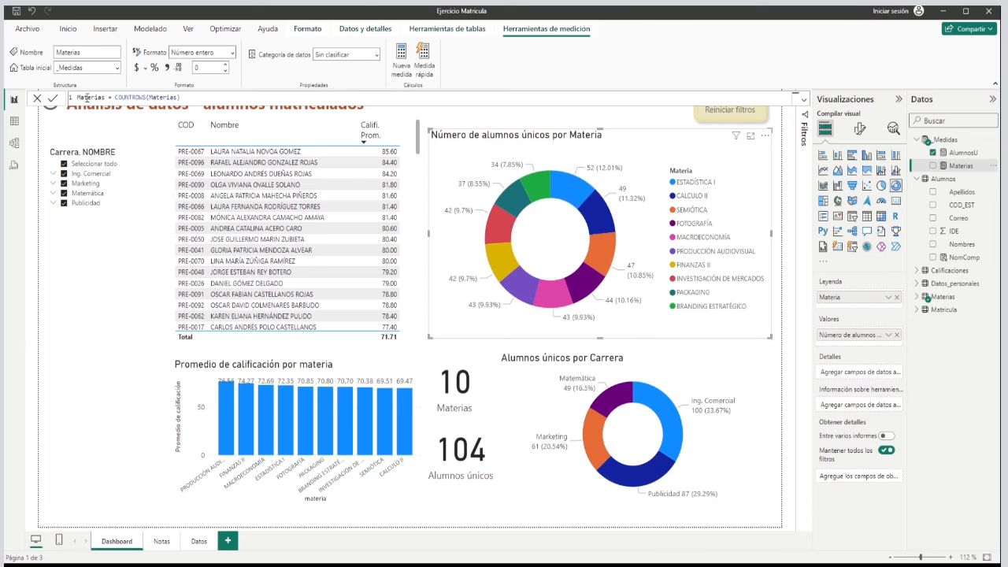
pyautogui.moveTo(115, 97); pyautogui.dragTo(146, 95)
pyautogui.click(162, 97)
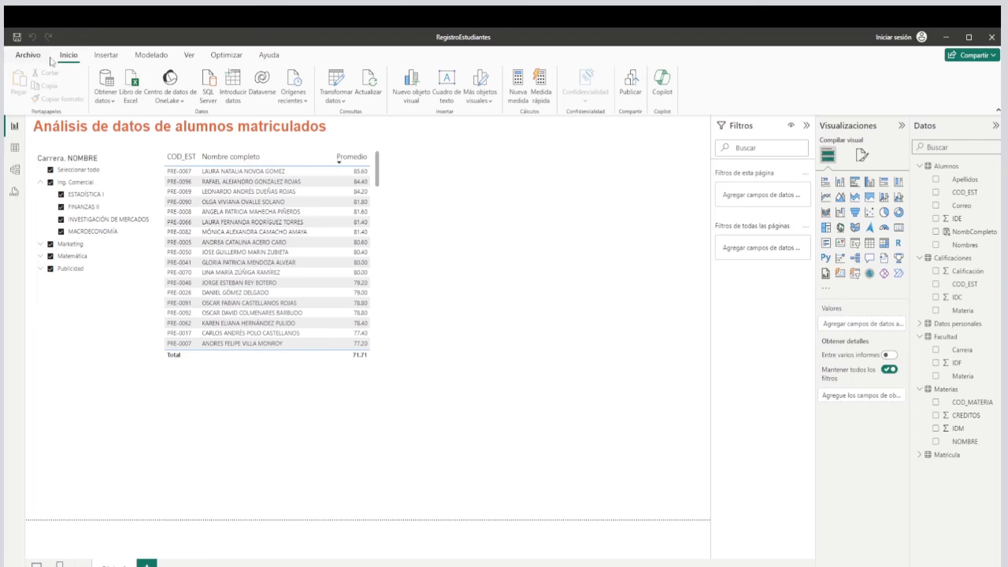
# Create an empty table named _Medidas by entering data and load it into the model.
pyautogui.click(236, 85)
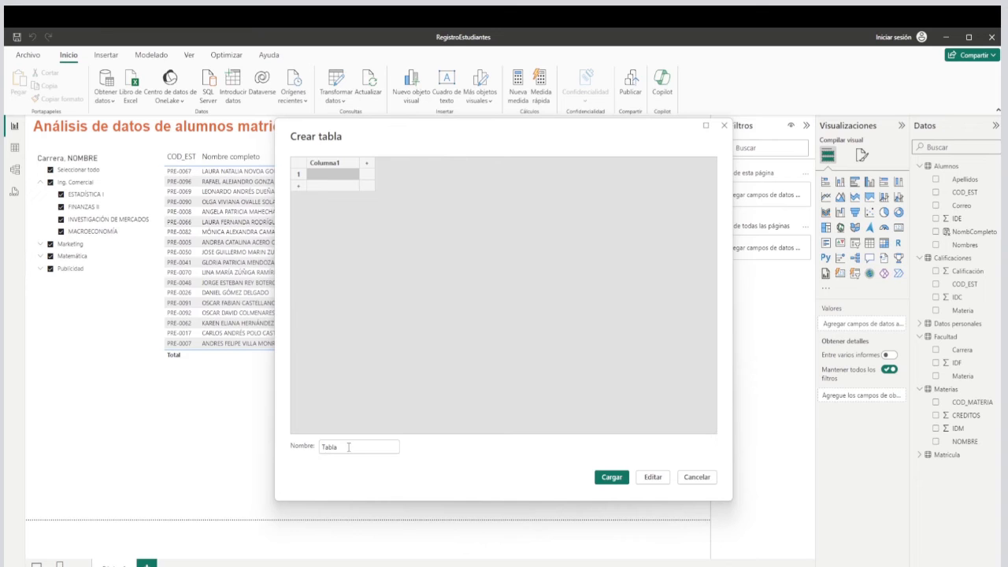
pyautogui.moveTo(348, 447); pyautogui.dragTo(312, 451)
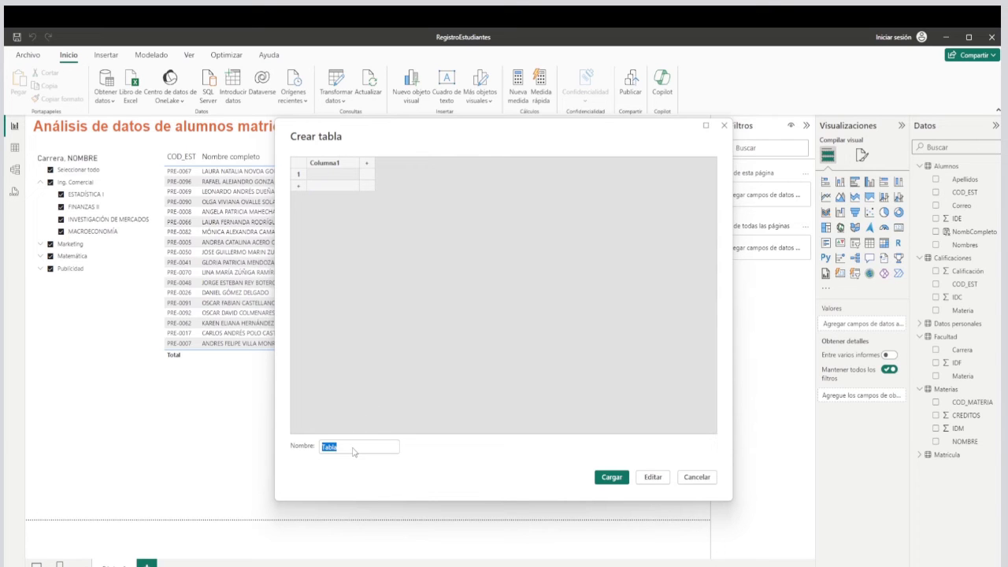
pyautogui.press('BackSpace')
pyautogui.write('_Medidas')
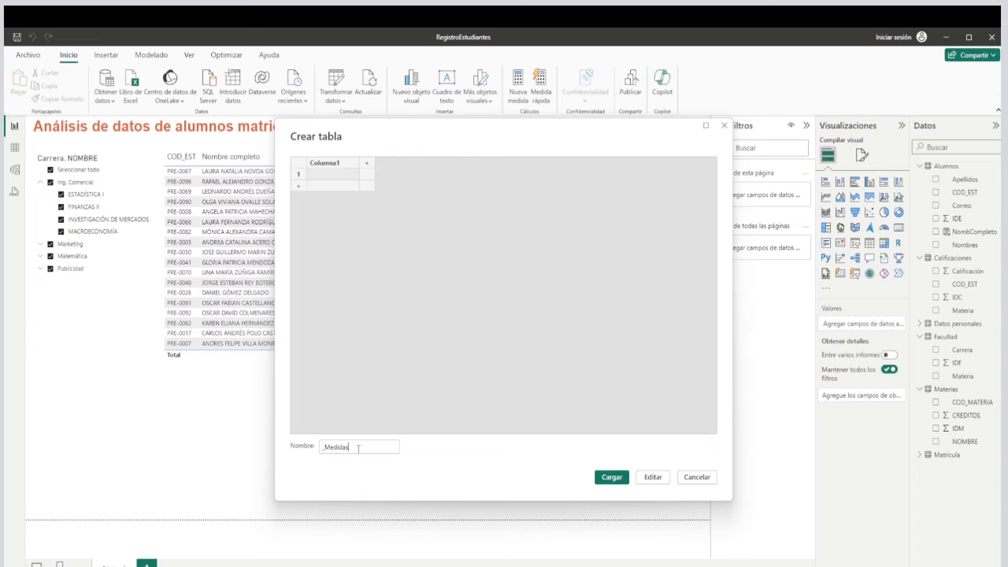
pyautogui.click(612, 477)
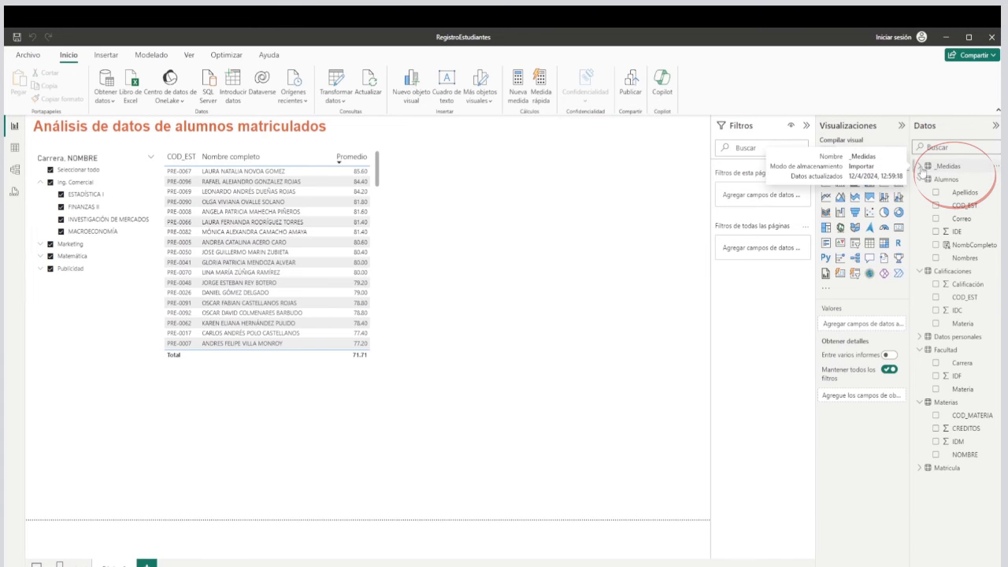
# Start a new measure in the _Medidas table and name it AlumnosU.
pyautogui.click(920, 167)
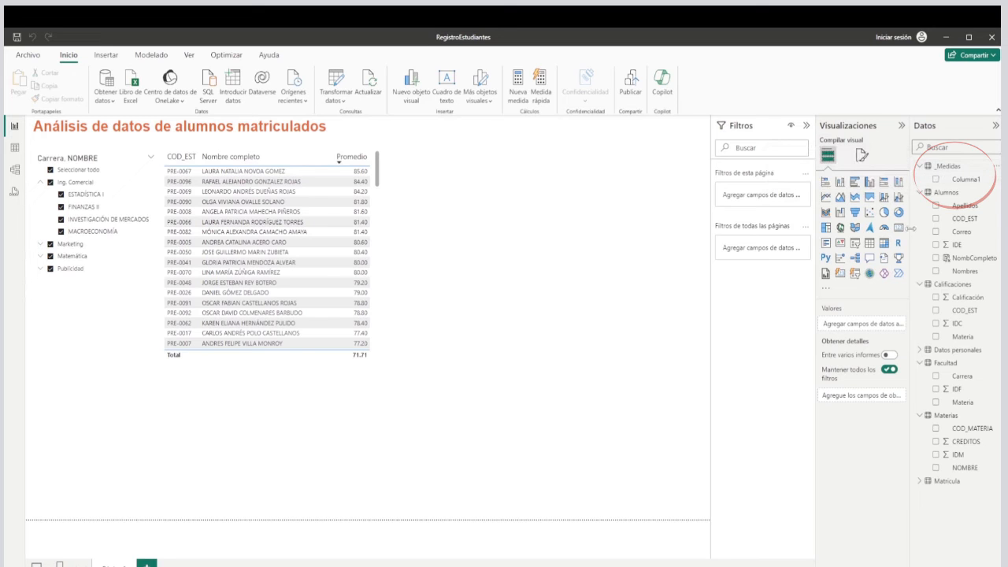
pyautogui.click(967, 180)
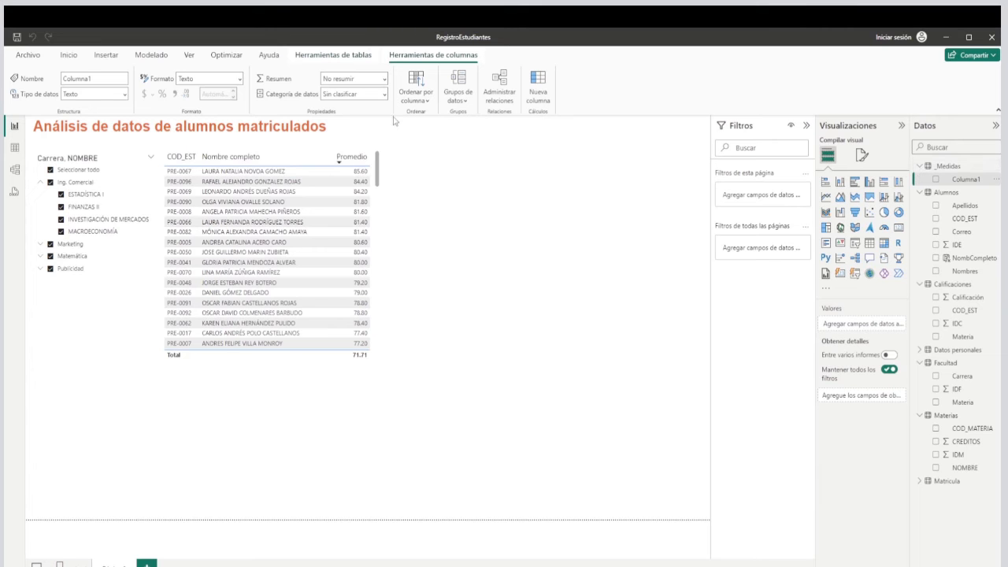
pyautogui.click(71, 57)
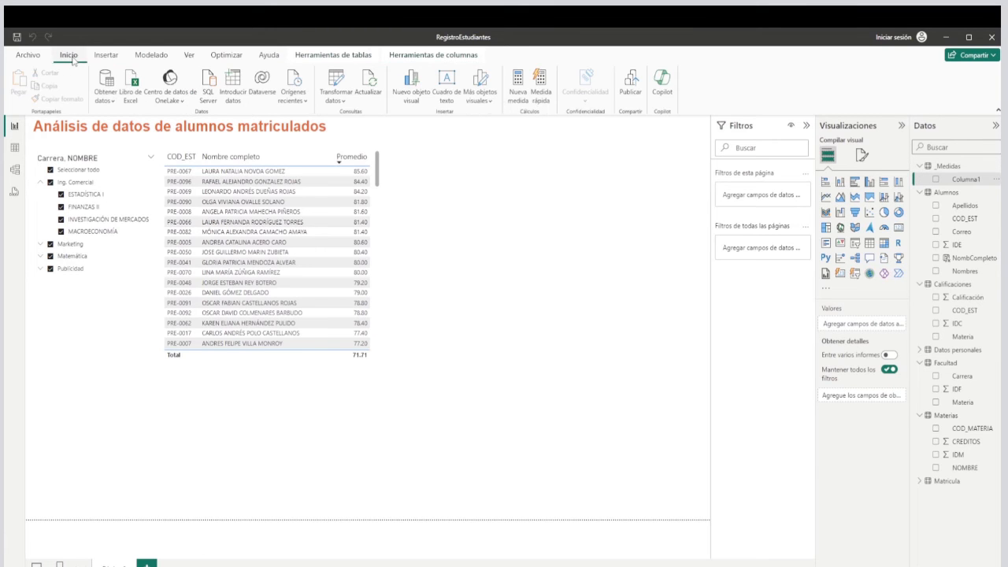
pyautogui.click(517, 96)
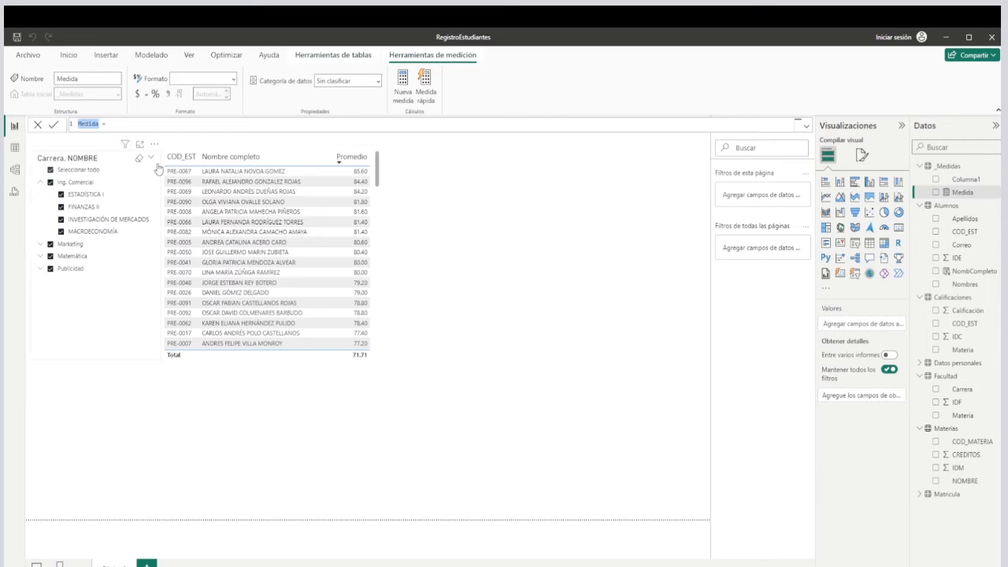
pyautogui.write('All')
pyautogui.write('u')
pyautogui.write('mno')
pyautogui.write('sU')
# Copy the AlumnosU expression DISTINCTCOUNT(Matricula[COD_EST]) from the Ejercicio Matricula report into the new RegistroEstudiantes measure and commit it.
pyautogui.click(395, 561)
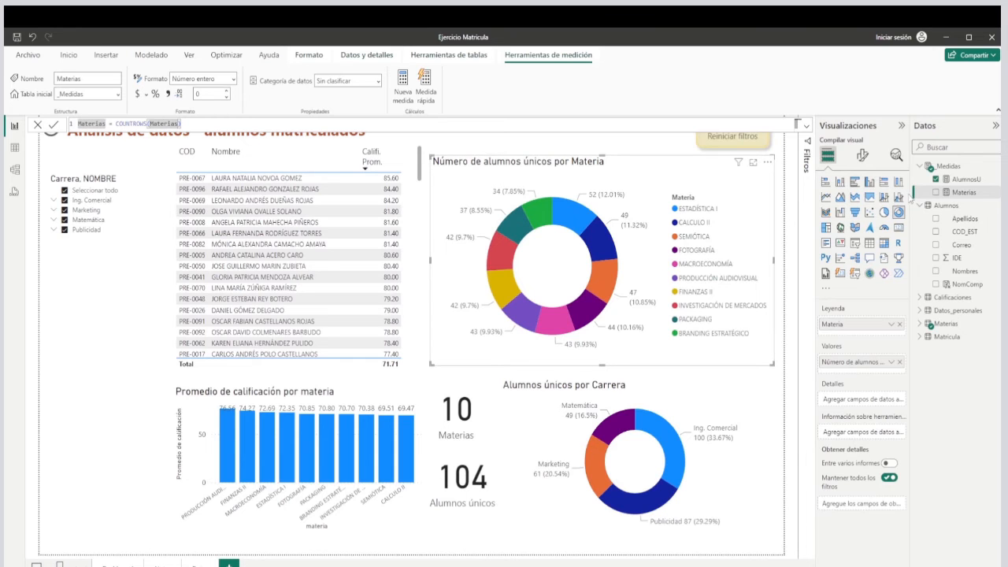
pyautogui.click(960, 181)
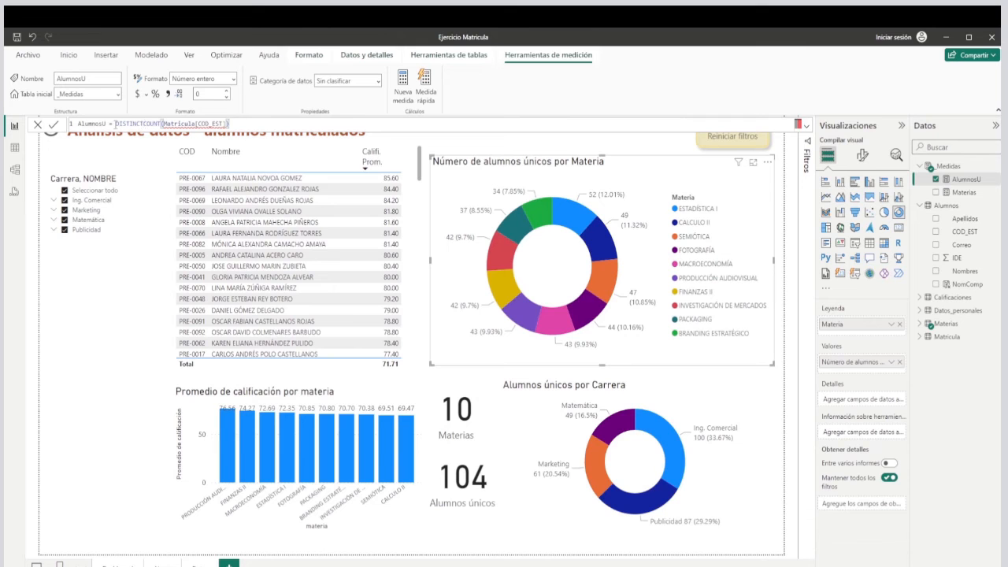
pyautogui.moveTo(115, 123); pyautogui.dragTo(242, 122)
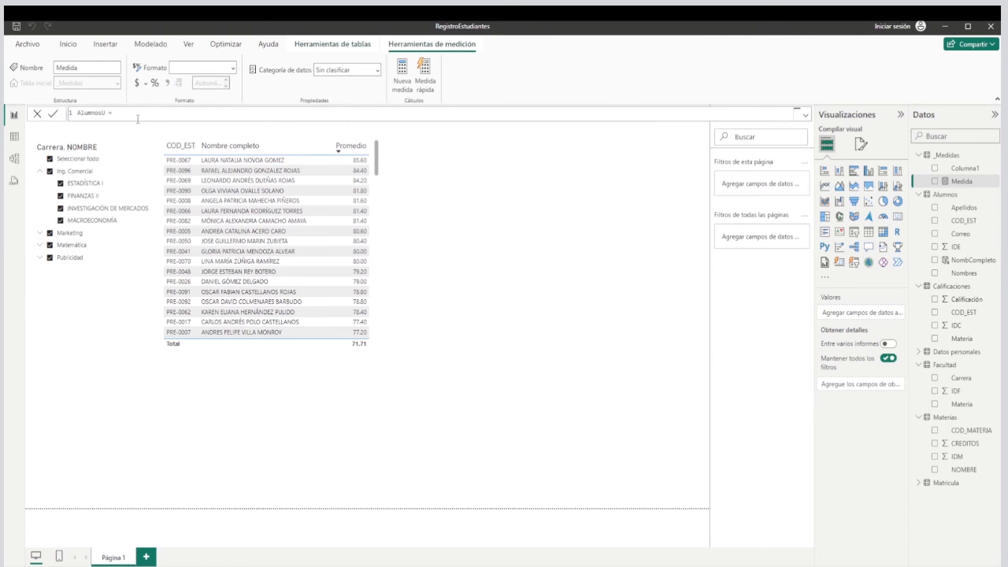
pyautogui.write('DISTINCTCOUNT(Matricula[COD_EST])')
pyautogui.doubleClick(168, 113)
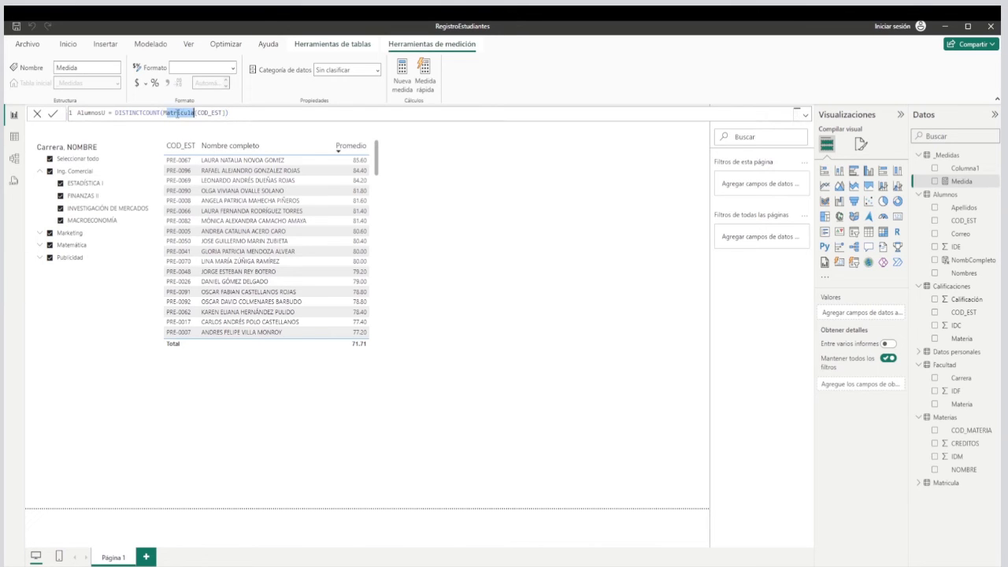
pyautogui.click(257, 114)
pyautogui.click(53, 116)
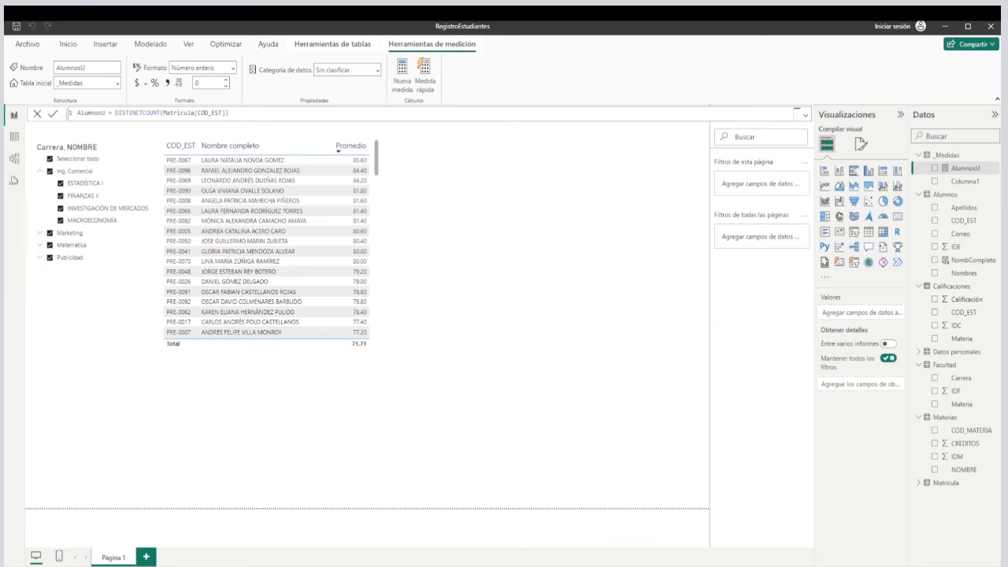
# Create a second measure in _Medidas with the formula NMaterias = COUNTROWS(Materias).
pyautogui.click(407, 73)
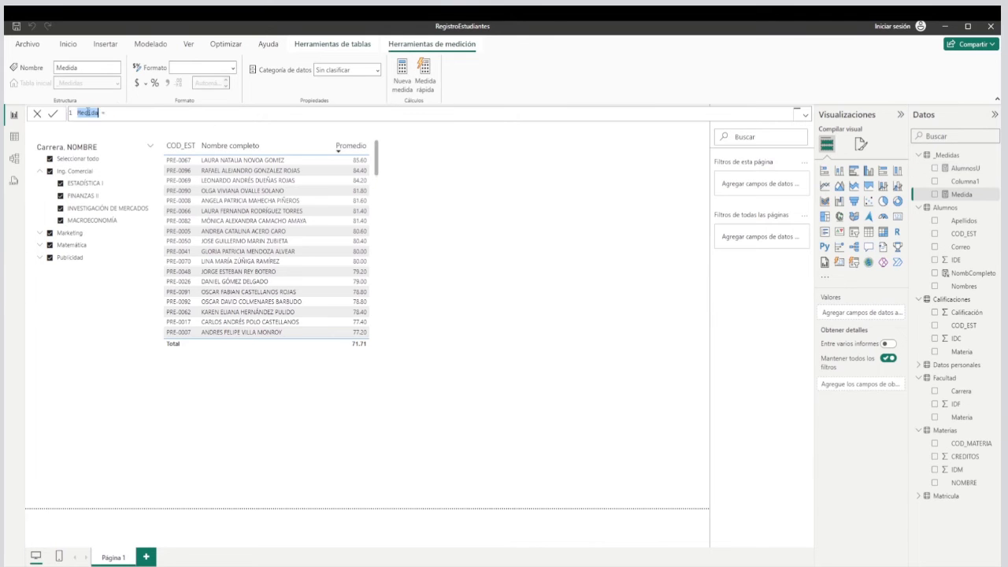
pyautogui.write('Pr')
pyautogui.press('BackSpace')
pyautogui.press('BackSpace')
pyautogui.write('NMaterias')
pyautogui.write('coun')
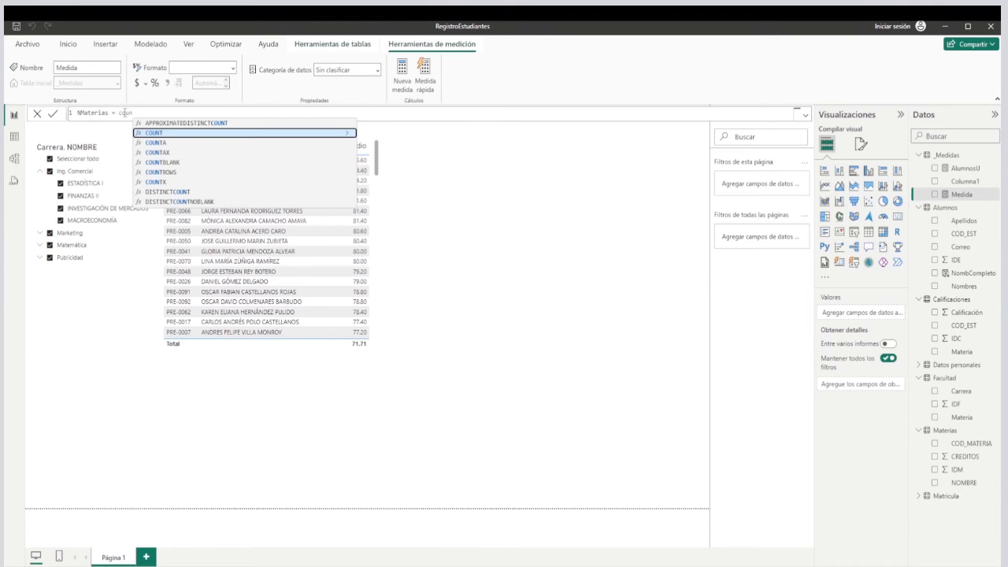
pyautogui.click(157, 172)
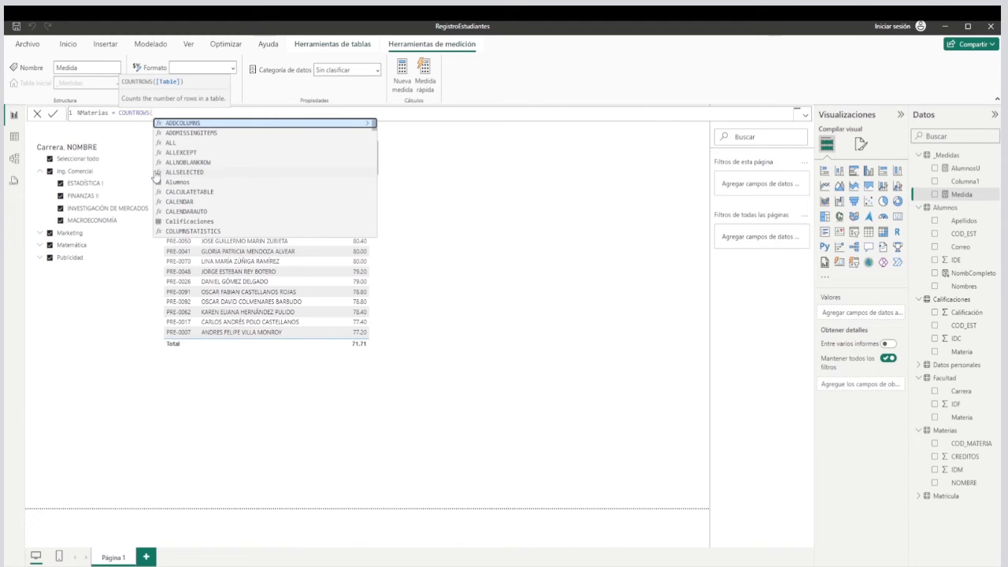
pyautogui.write('M')
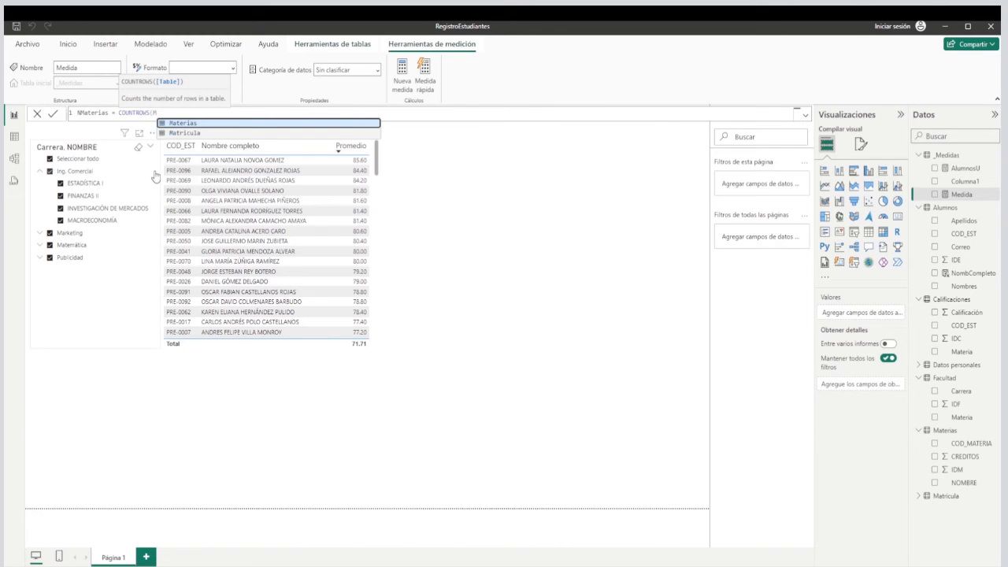
pyautogui.click(188, 124)
pyautogui.write(')')
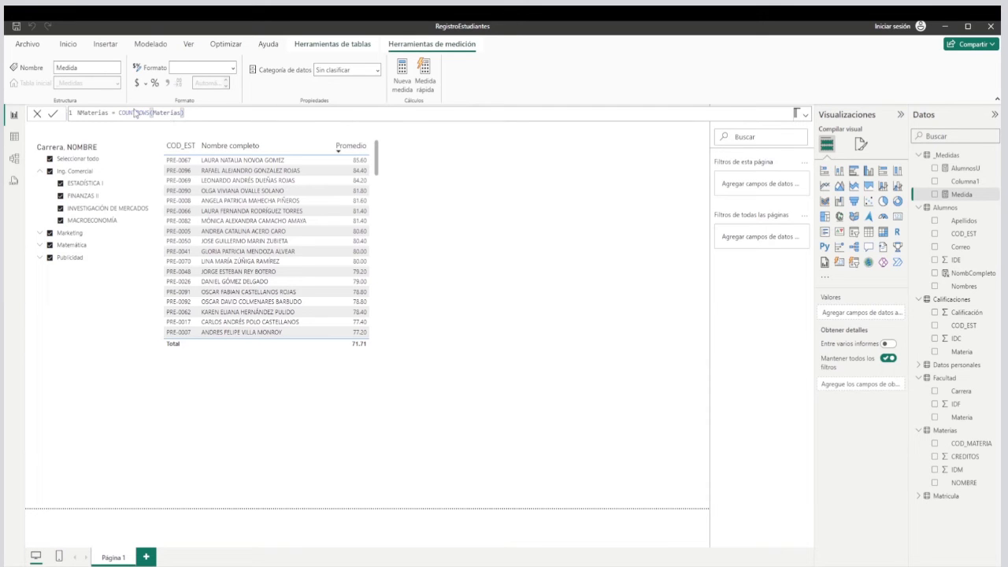
pyautogui.click(53, 113)
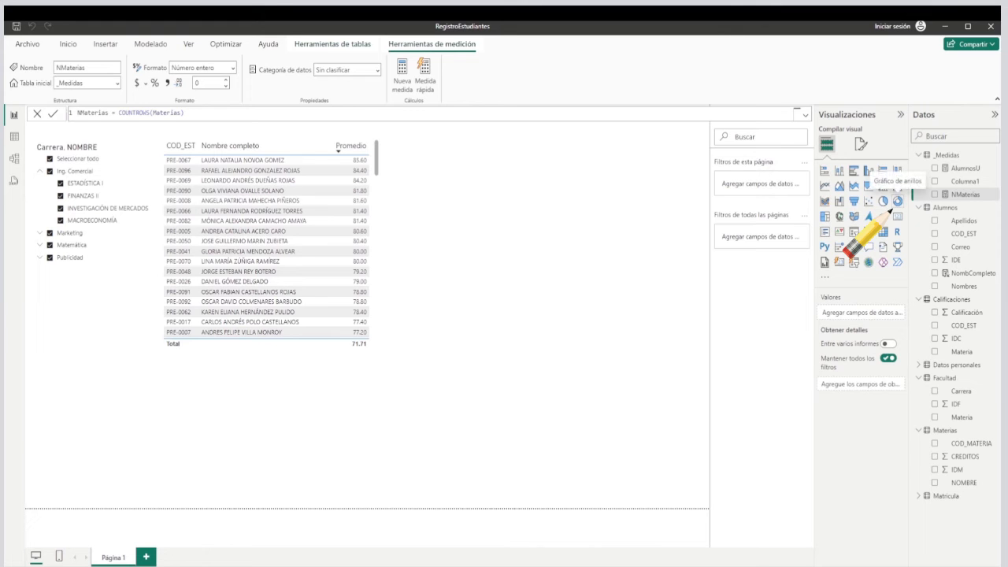
# Add a donut chart beside the student table with Materias NOMBRE as legend and AlumnosU as values, and enlarge it slightly.
pyautogui.click(897, 201)
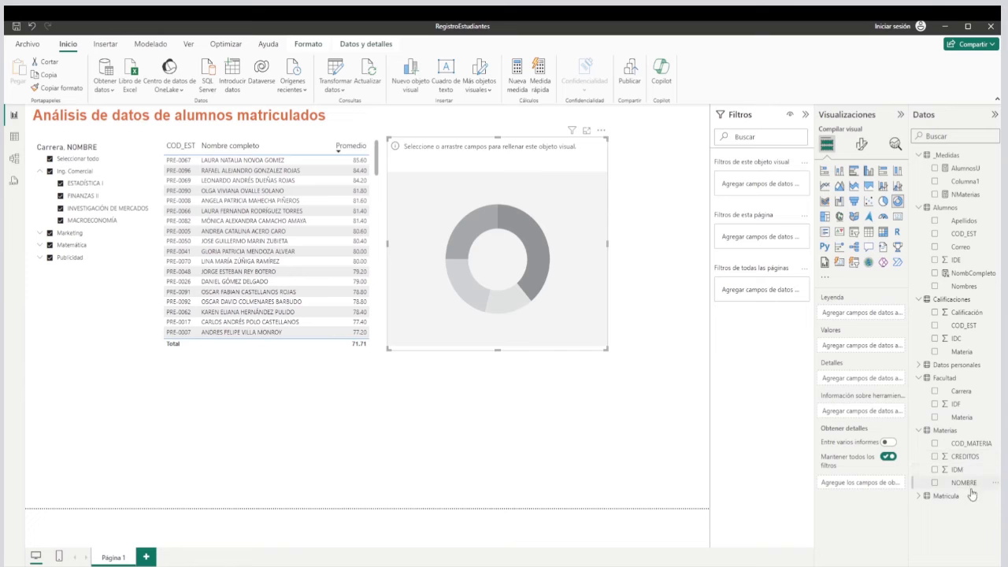
pyautogui.moveTo(966, 483); pyautogui.dragTo(846, 315)
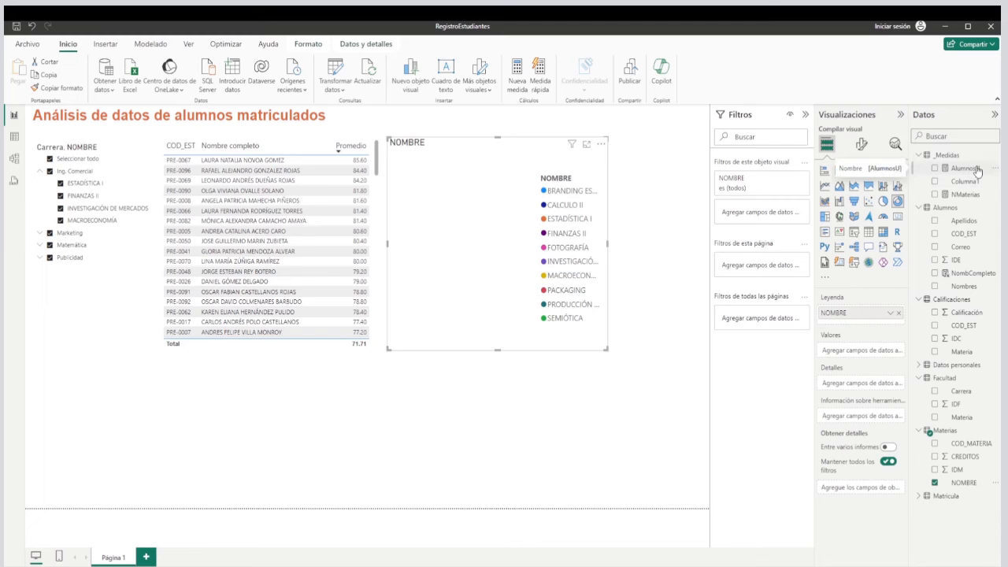
pyautogui.moveTo(974, 170); pyautogui.dragTo(858, 354)
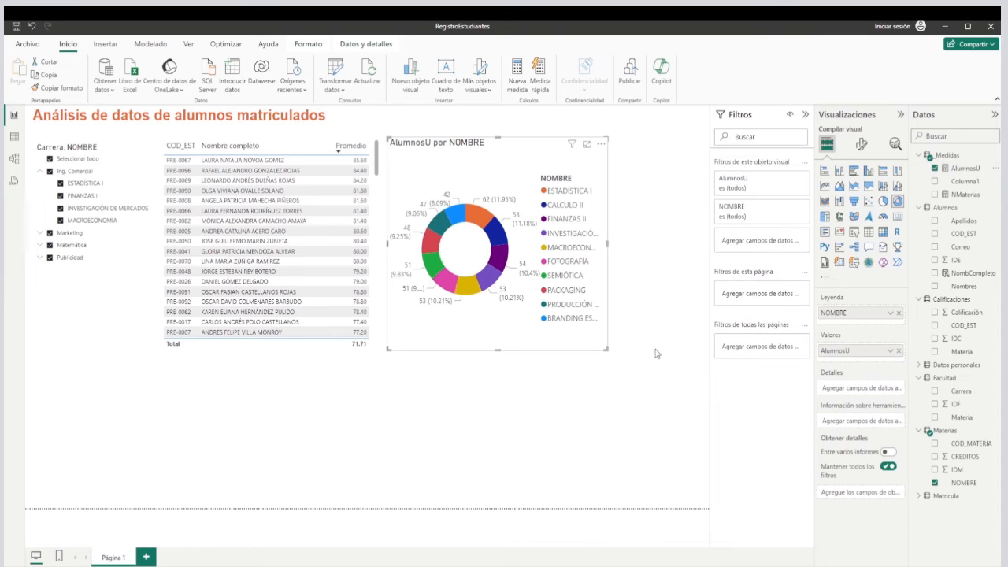
pyautogui.moveTo(606, 349); pyautogui.dragTo(664, 368)
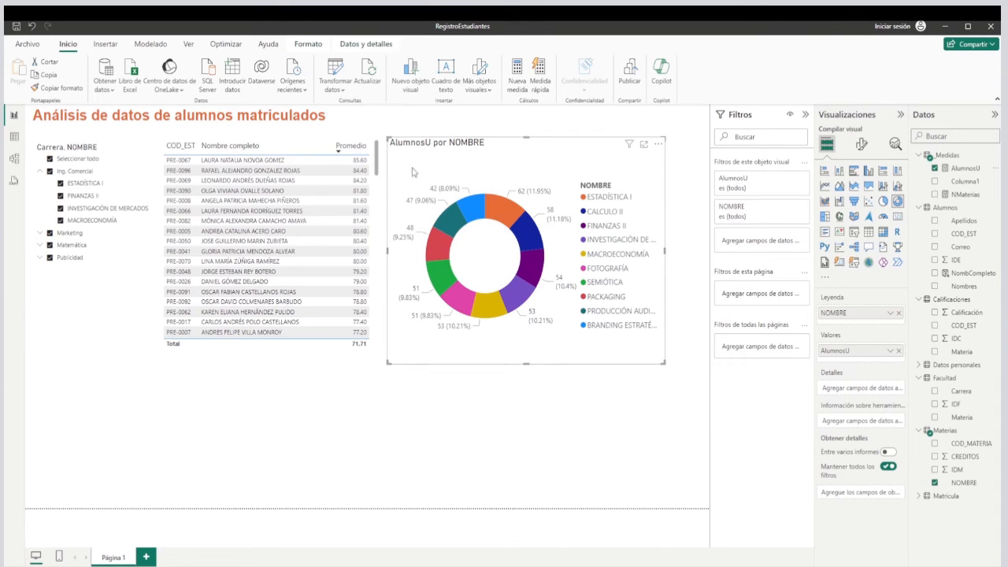
# Set the font size of the donut chart's detail label values to 8.
pyautogui.click(861, 145)
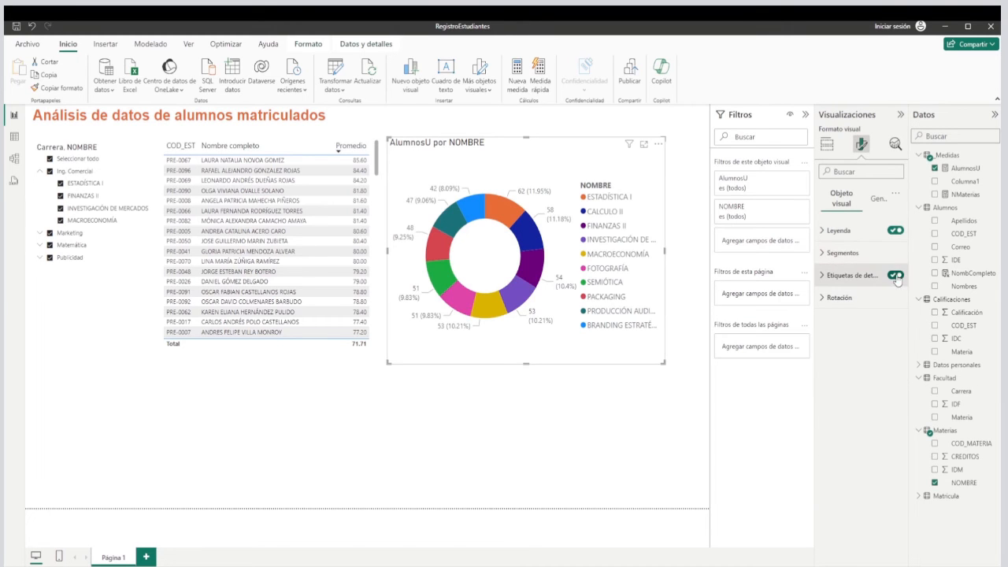
pyautogui.click(879, 201)
pyautogui.click(841, 202)
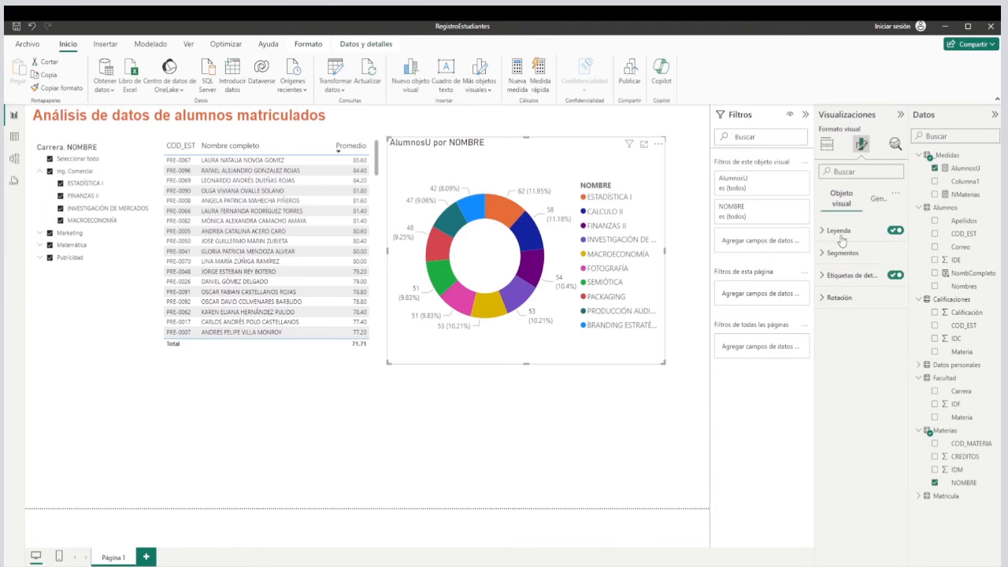
pyautogui.click(824, 277)
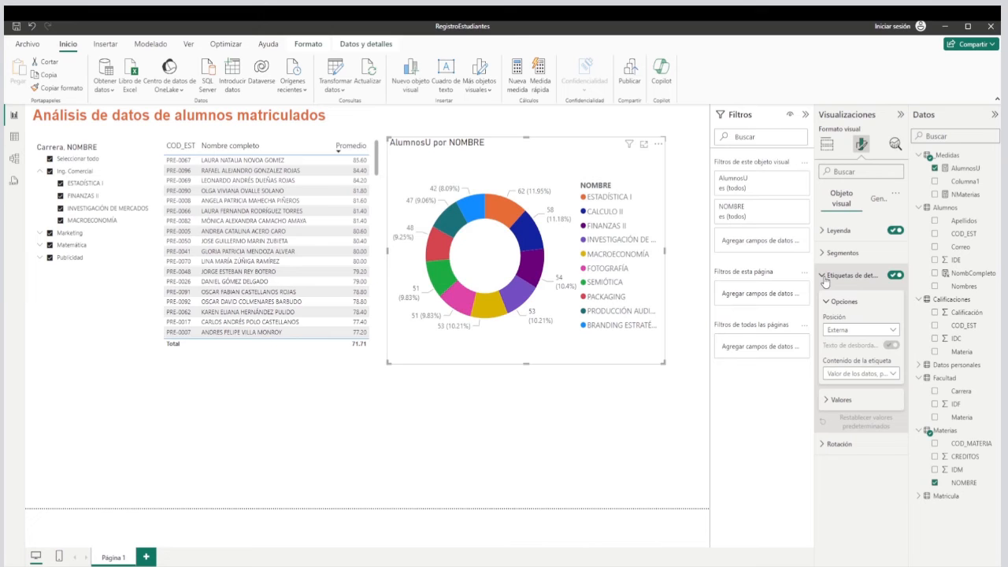
pyautogui.click(827, 401)
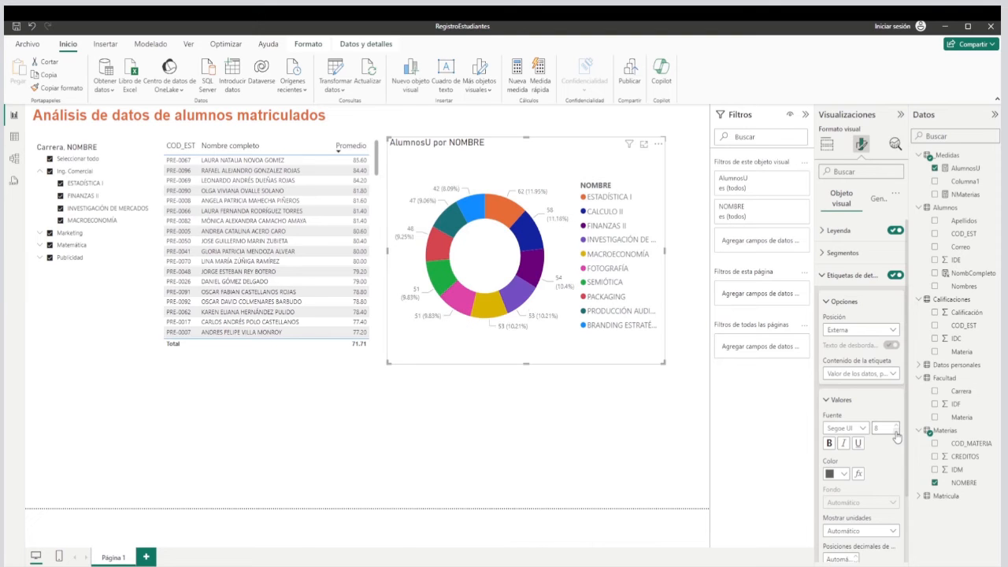
pyautogui.click(828, 303)
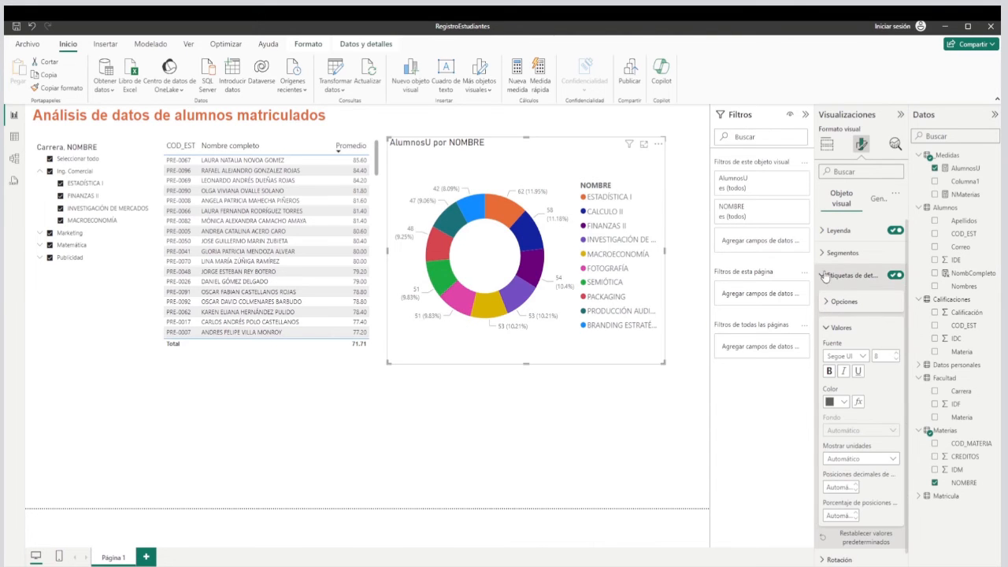
pyautogui.click(826, 304)
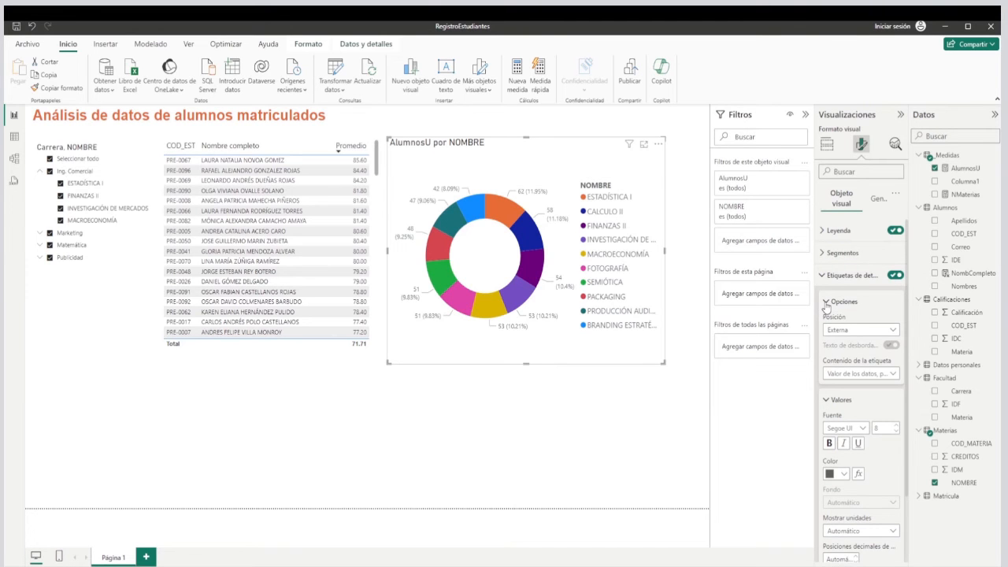
pyautogui.click(827, 303)
pyautogui.click(826, 328)
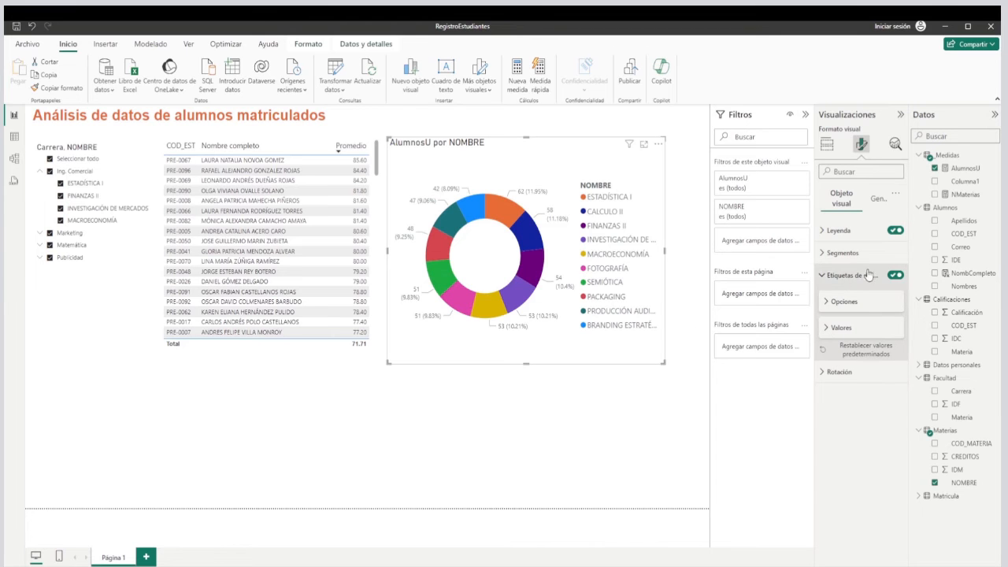
# Set the donut chart's legend text size to 8 and shift the chart slightly to the right.
pyautogui.click(829, 233)
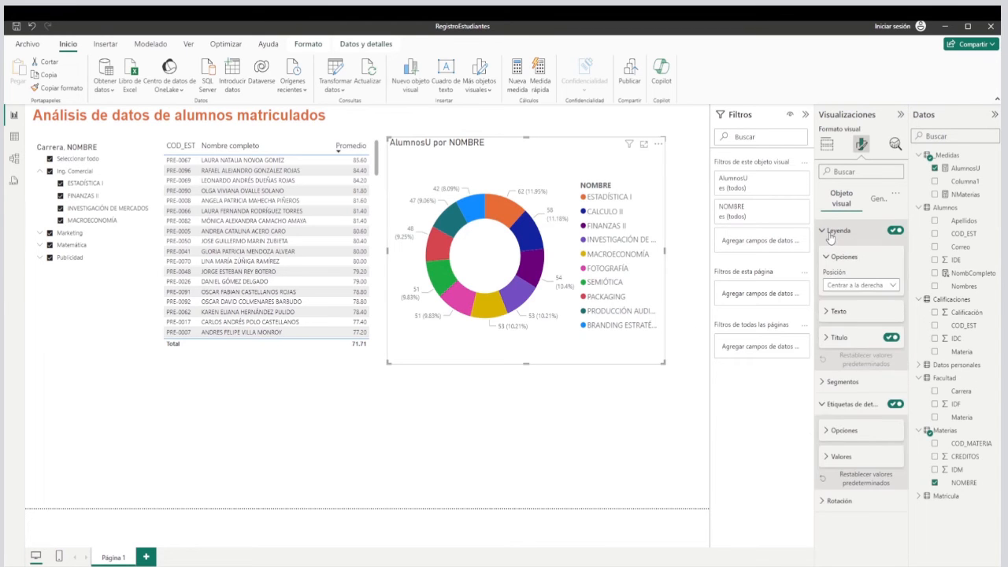
pyautogui.click(833, 312)
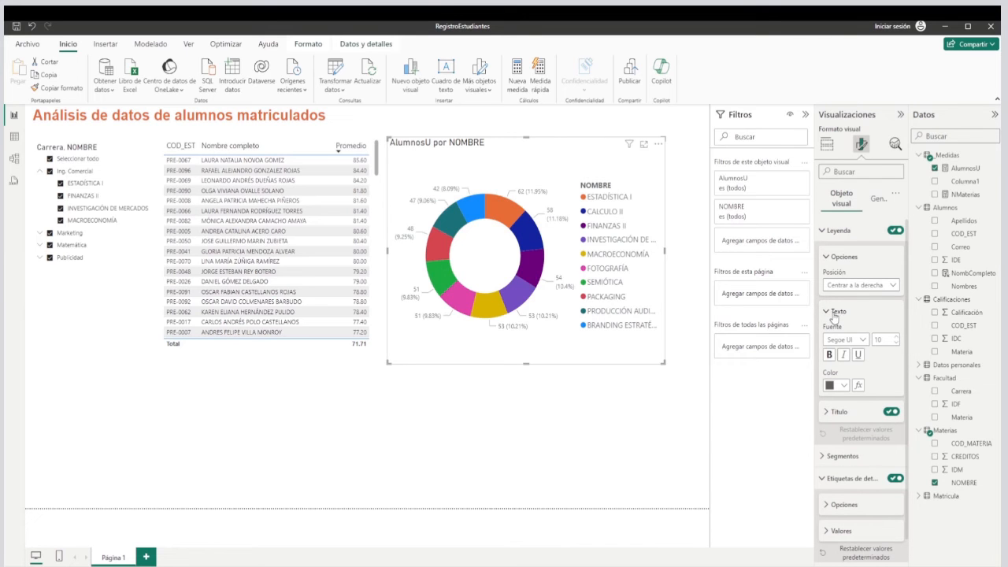
pyautogui.click(896, 344)
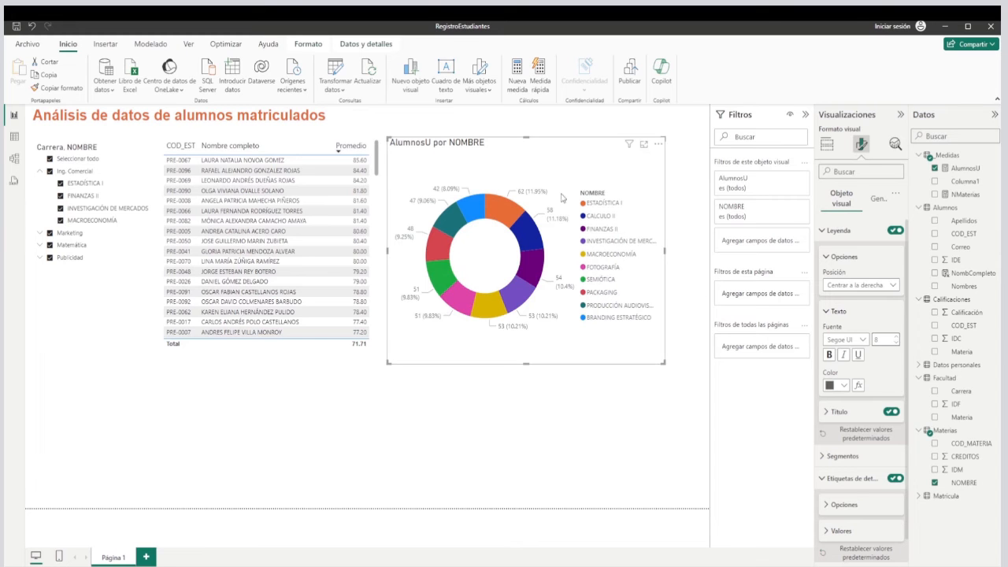
pyautogui.moveTo(573, 143); pyautogui.dragTo(590, 144)
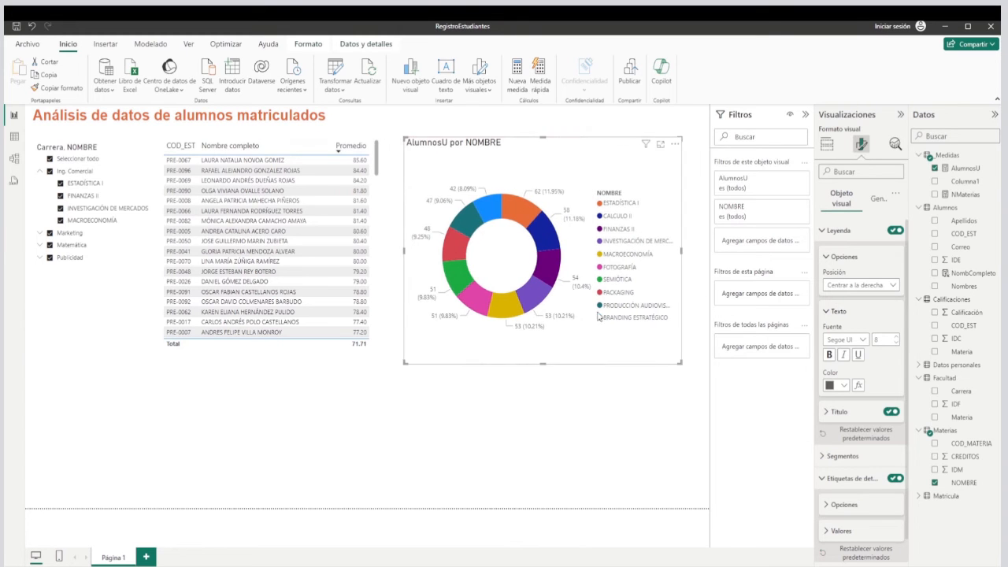
# Test the career slicer with Ing. Comercial collapsed by filtering to Publicidad only and reselecting all careers.
pyautogui.click(608, 396)
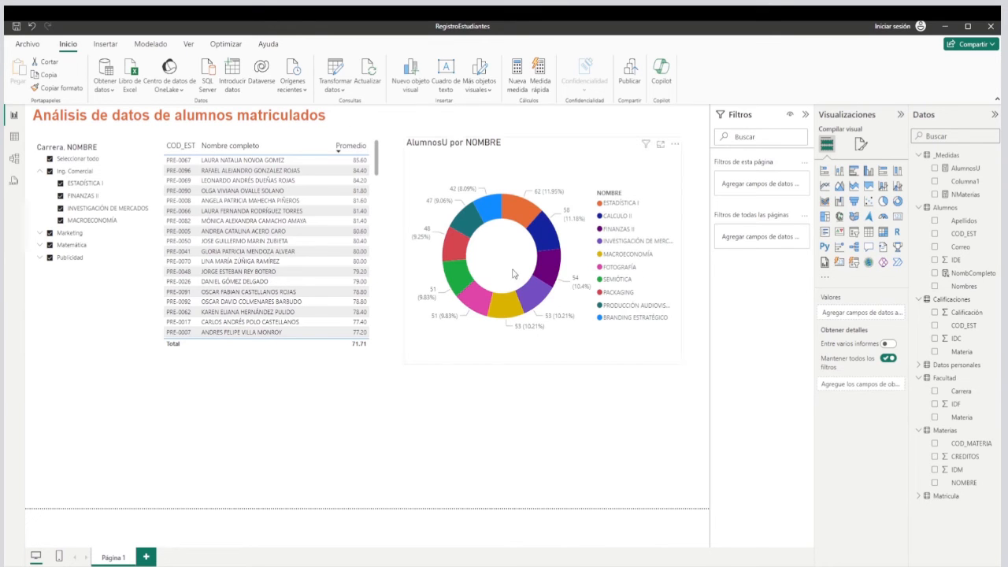
pyautogui.click(42, 174)
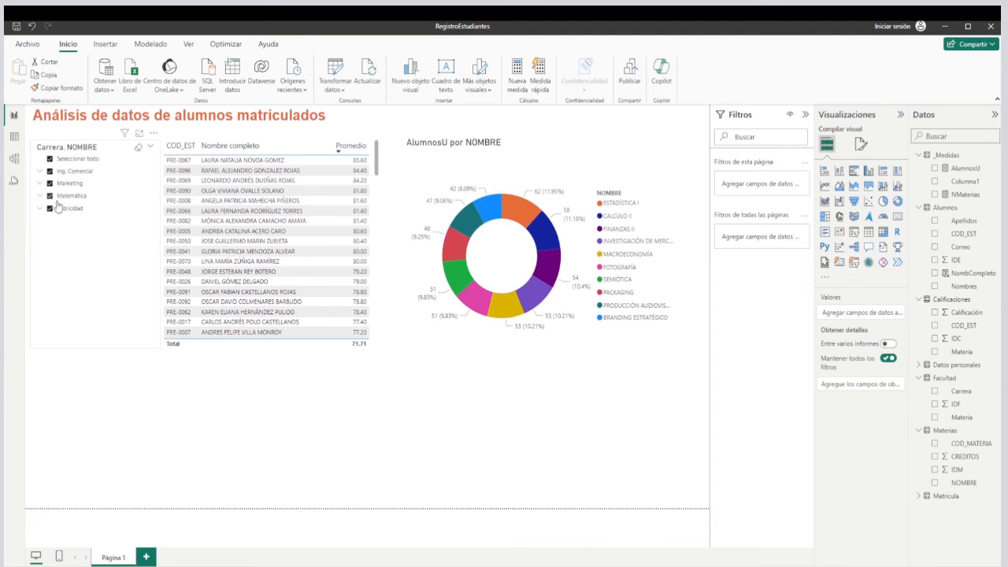
pyautogui.click(49, 160)
pyautogui.click(49, 208)
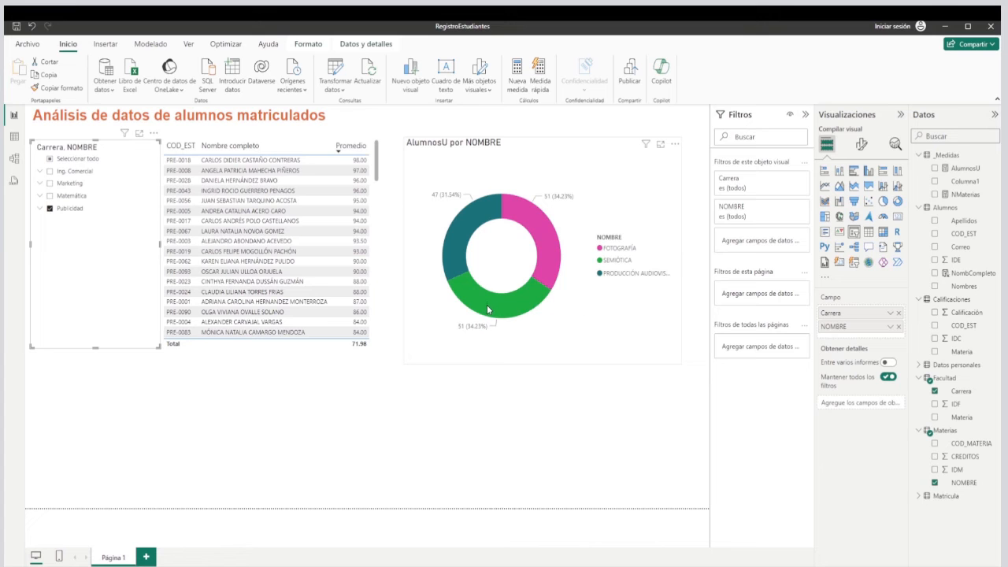
pyautogui.moveTo(468, 230)
pyautogui.click(51, 159)
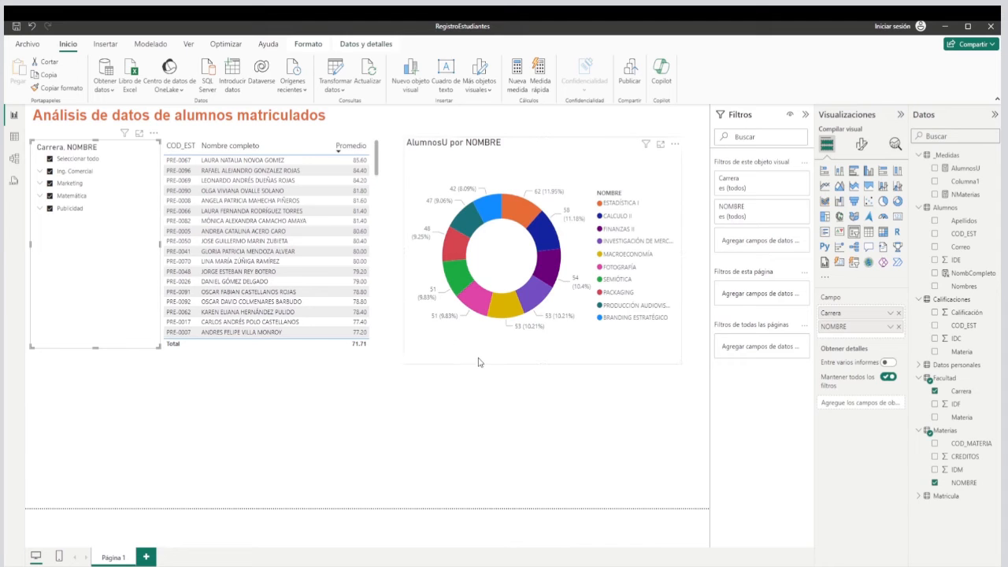
# Reduce the height of the donut chart and the student table to free space beneath them.
pyautogui.click(481, 359)
pyautogui.moveTo(542, 364); pyautogui.dragTo(542, 334)
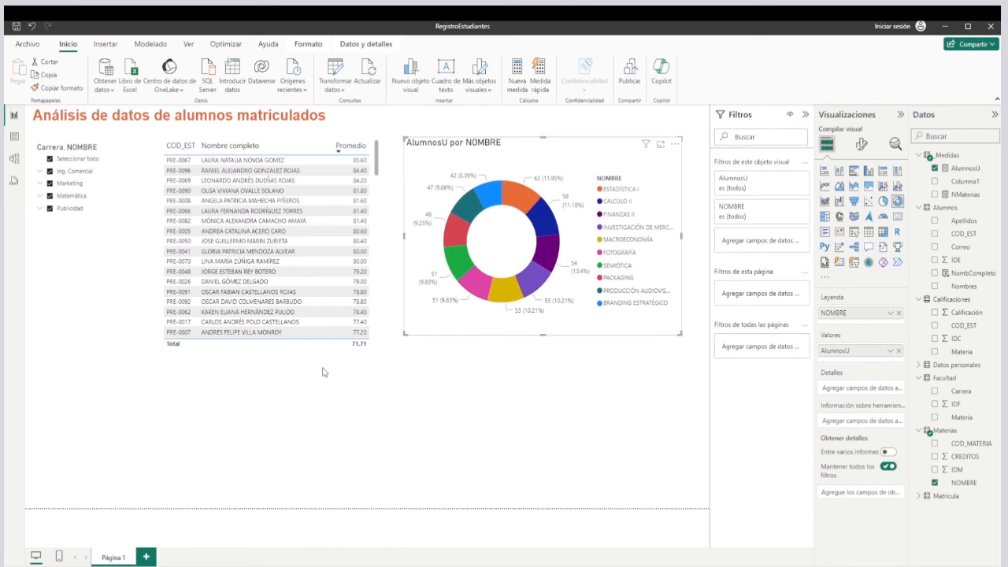
pyautogui.click(371, 345)
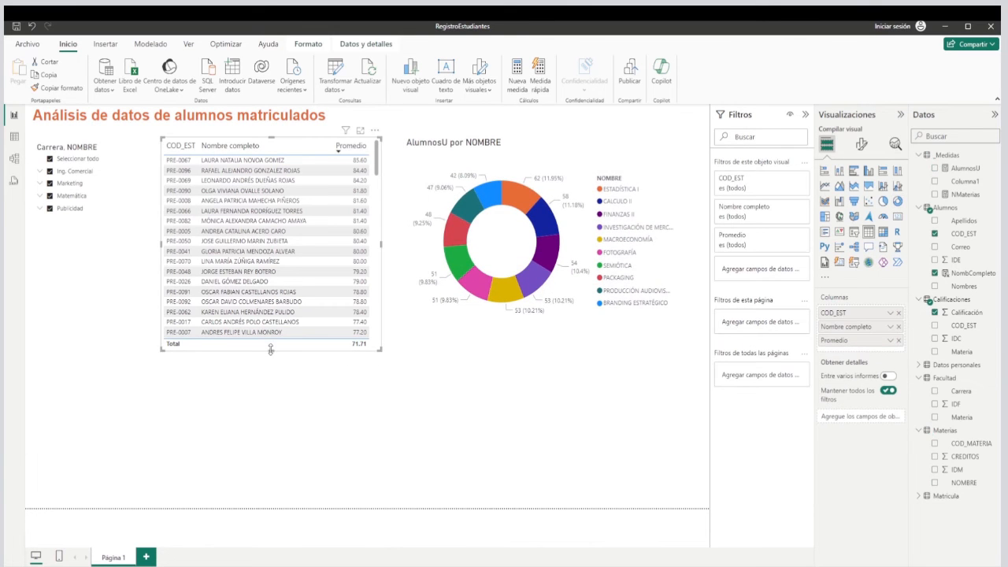
pyautogui.moveTo(270, 350); pyautogui.dragTo(270, 336)
pyautogui.click(407, 384)
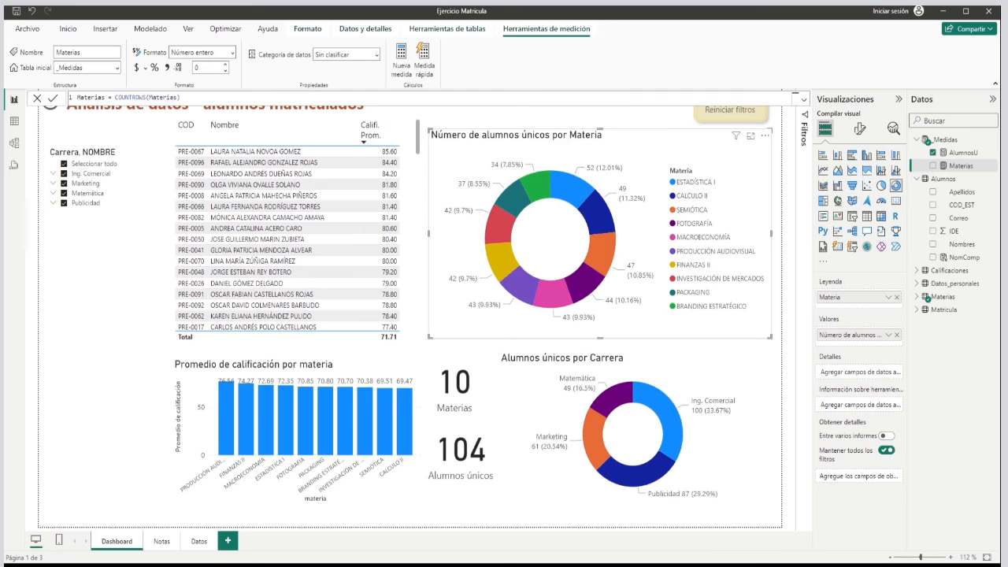
# Examine the fields behind the average-grade column chart in the Ejercicio Matricula report, expanding the Calificaciones and Materias tables.
pyautogui.click(176, 394)
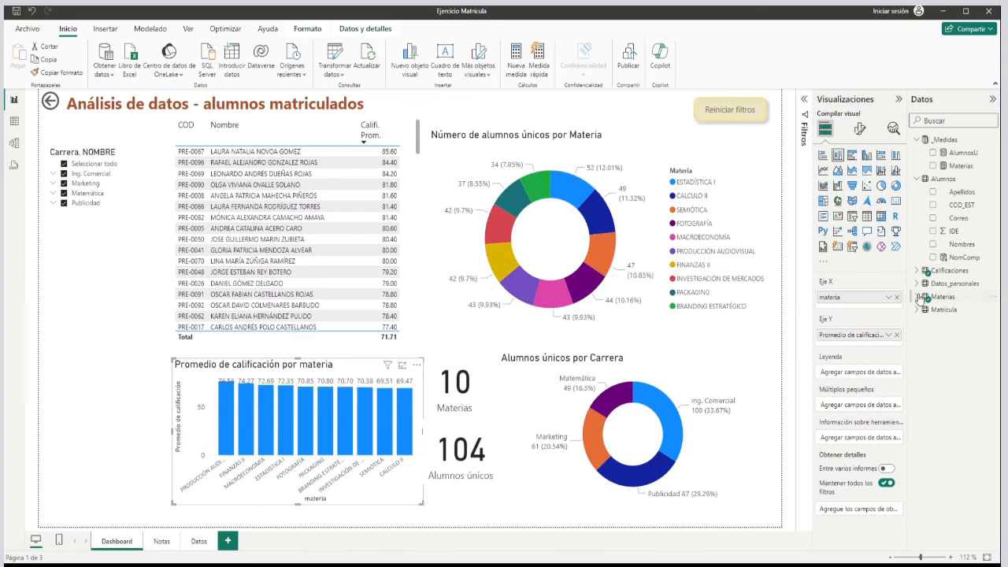
pyautogui.click(918, 272)
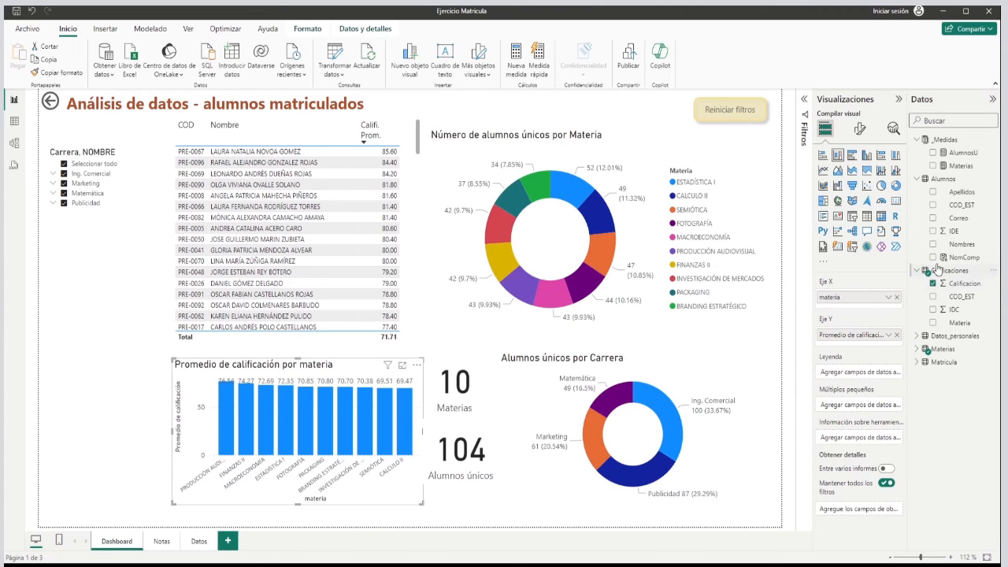
pyautogui.click(918, 348)
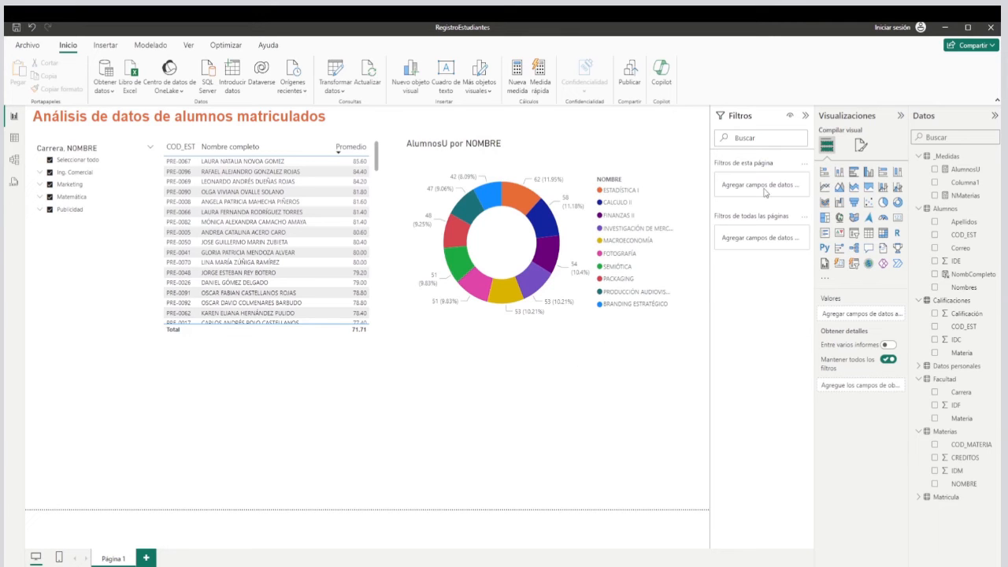
# Add a stacked column chart to the RegistroEstudiantes report, place it below the student table and widen it to roughly the table's width.
pyautogui.click(839, 178)
pyautogui.moveTo(141, 425); pyautogui.dragTo(273, 424)
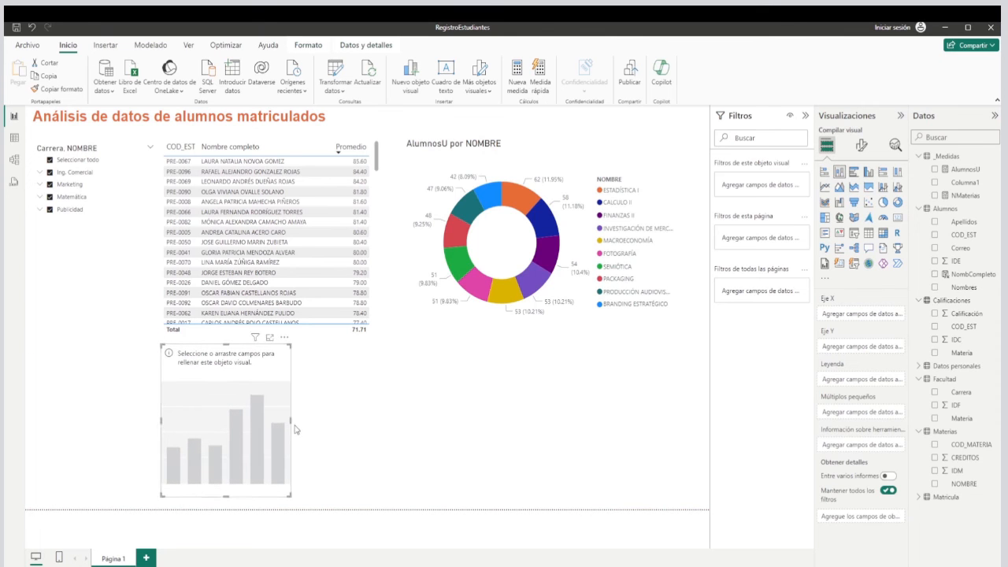
pyautogui.moveTo(290, 421); pyautogui.dragTo(404, 420)
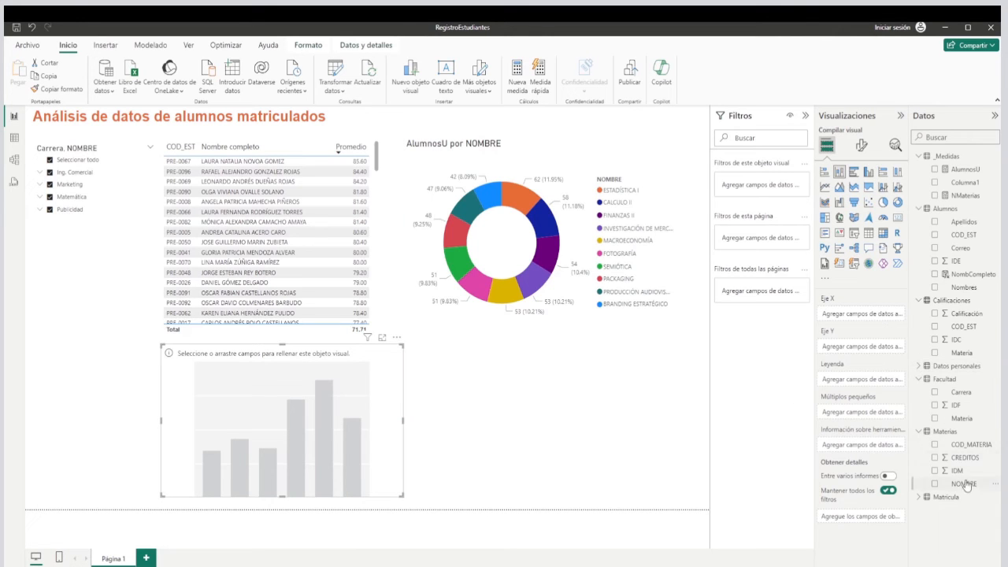
# Assign Materias NOMBRE to the column chart's X axis and Calificación to its Y axis, aggregated as Promedio.
pyautogui.moveTo(968, 490); pyautogui.dragTo(848, 315)
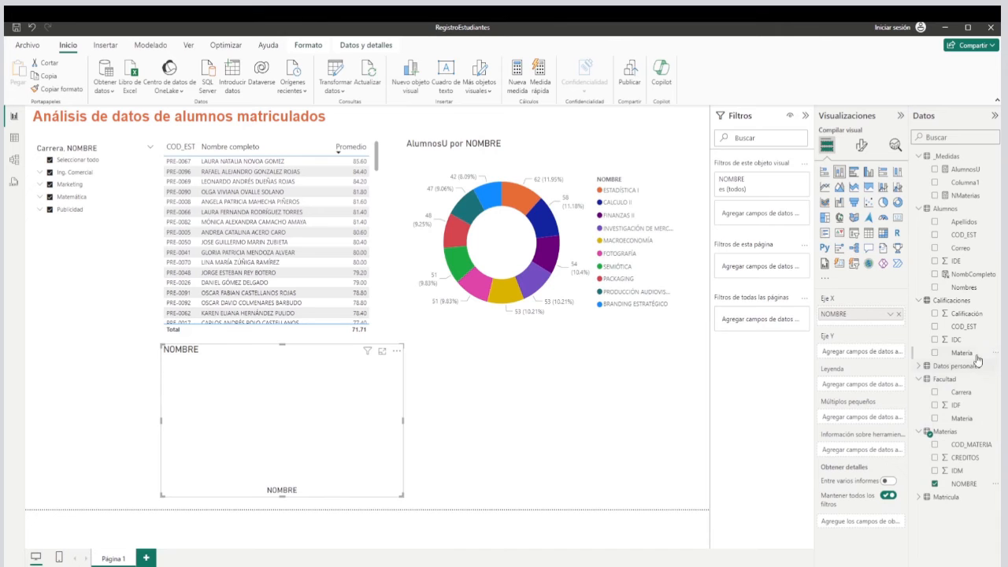
pyautogui.moveTo(967, 315); pyautogui.dragTo(856, 355)
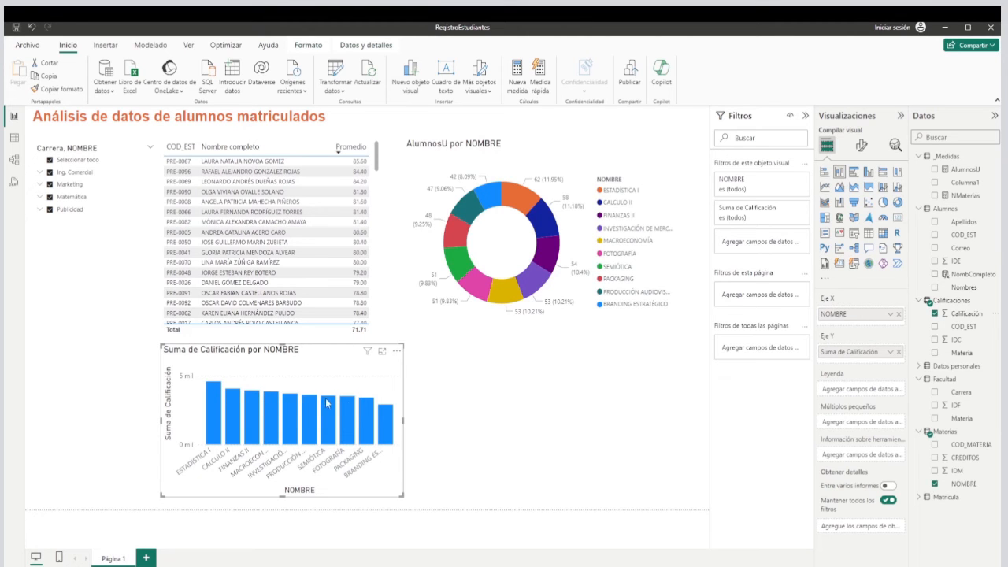
pyautogui.click(889, 353)
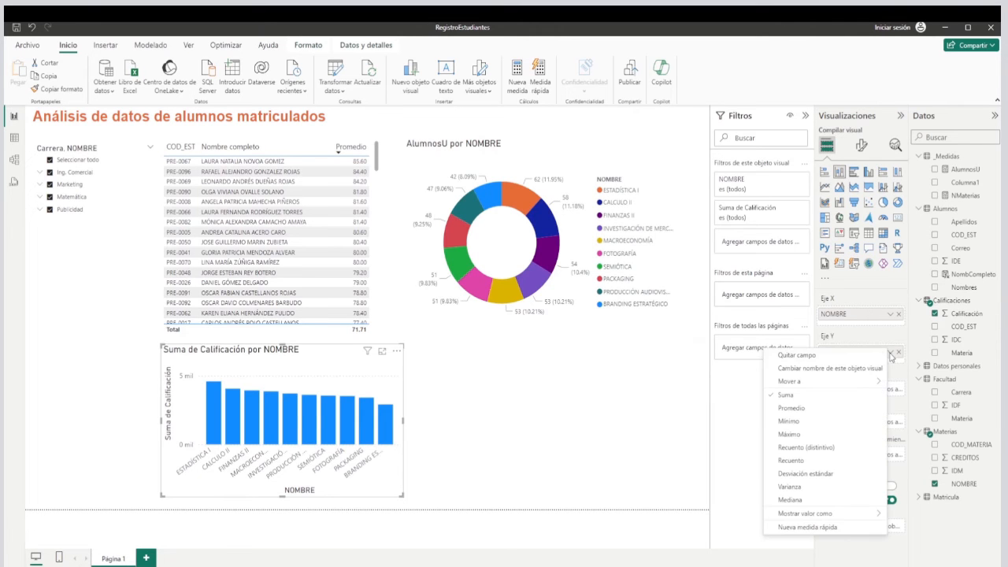
pyautogui.click(790, 408)
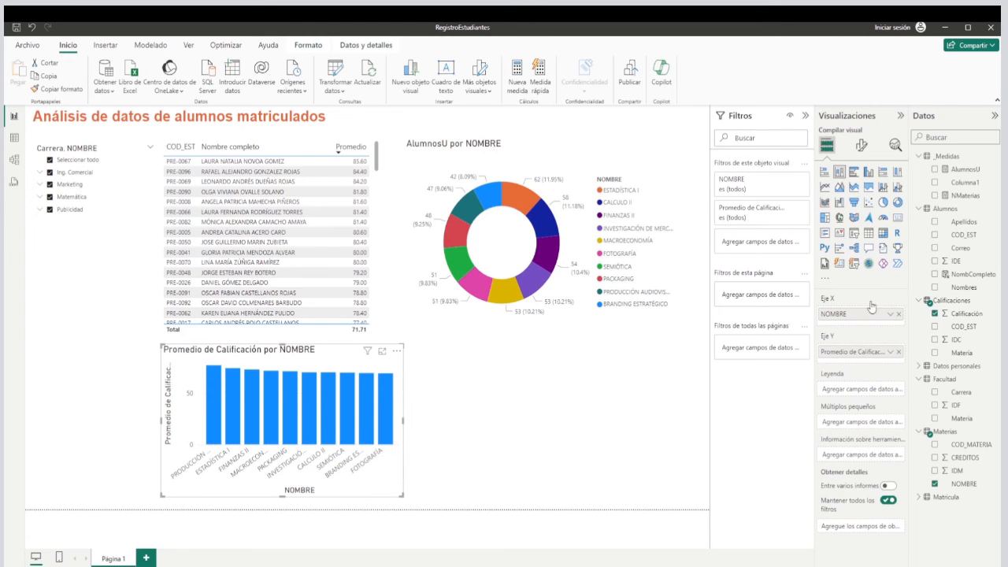
# Turn on the data labels of the column chart and check their options.
pyautogui.click(865, 150)
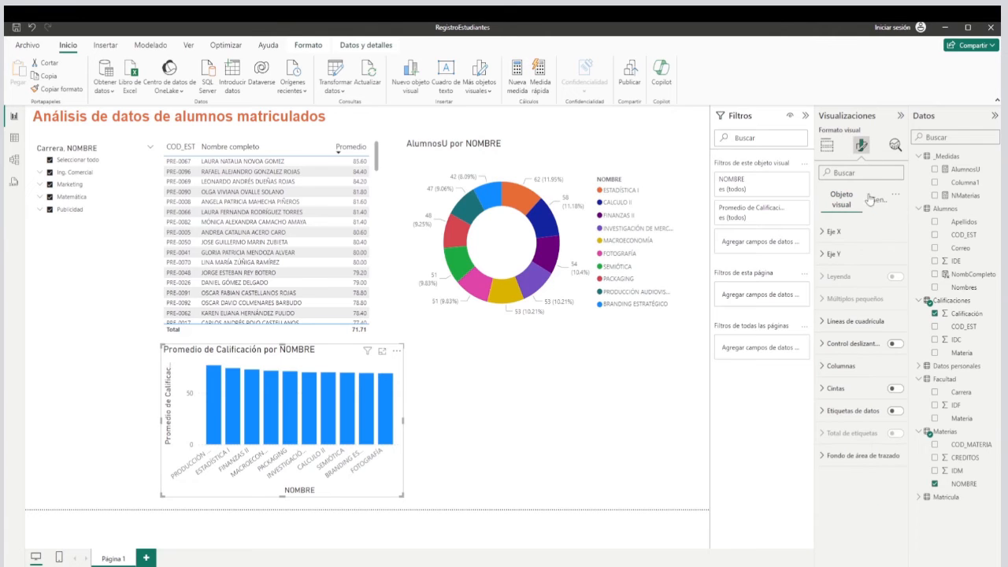
pyautogui.click(896, 411)
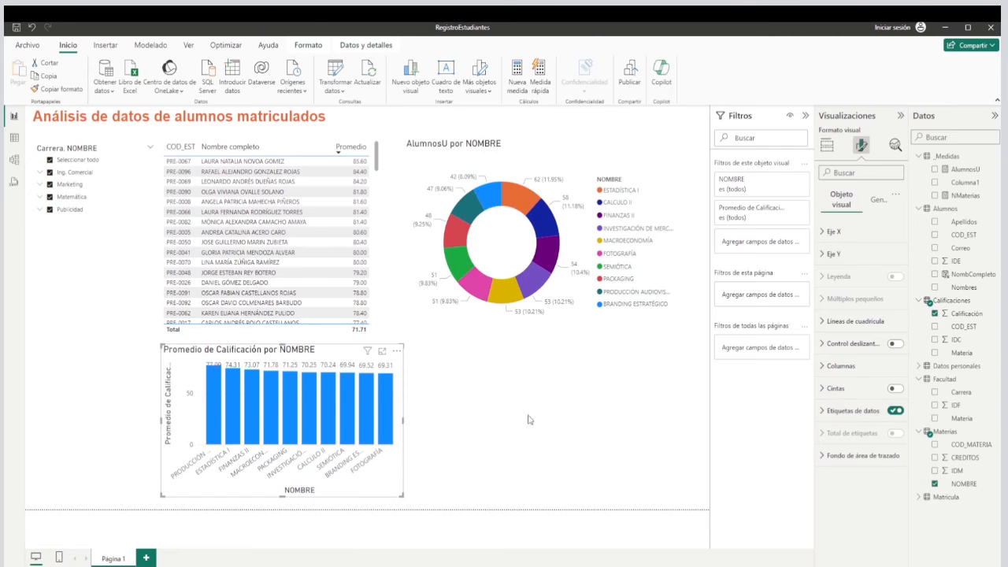
pyautogui.click(834, 413)
pyautogui.scroll(-2, 860, 458)
pyautogui.scroll(2, 839, 438)
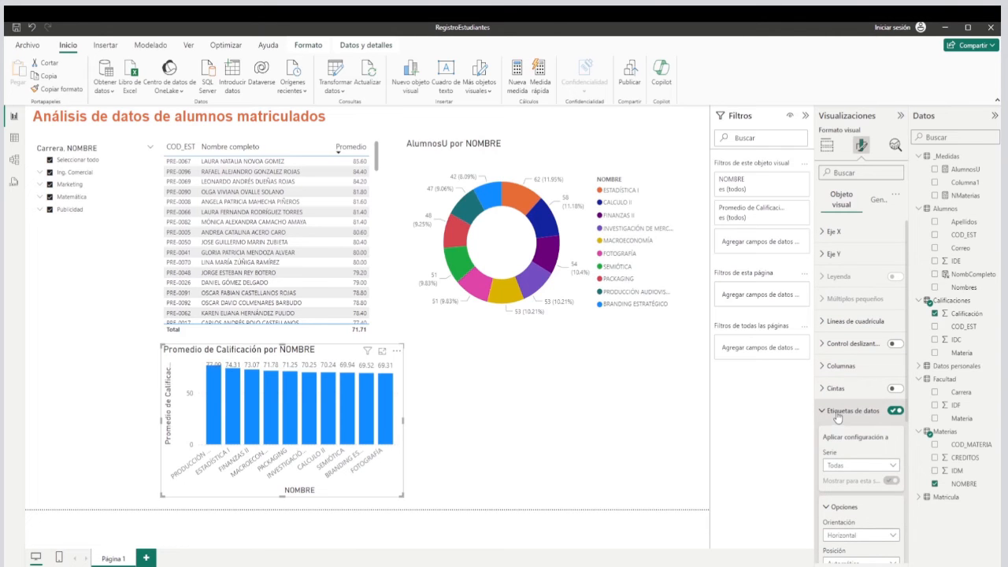
pyautogui.click(837, 415)
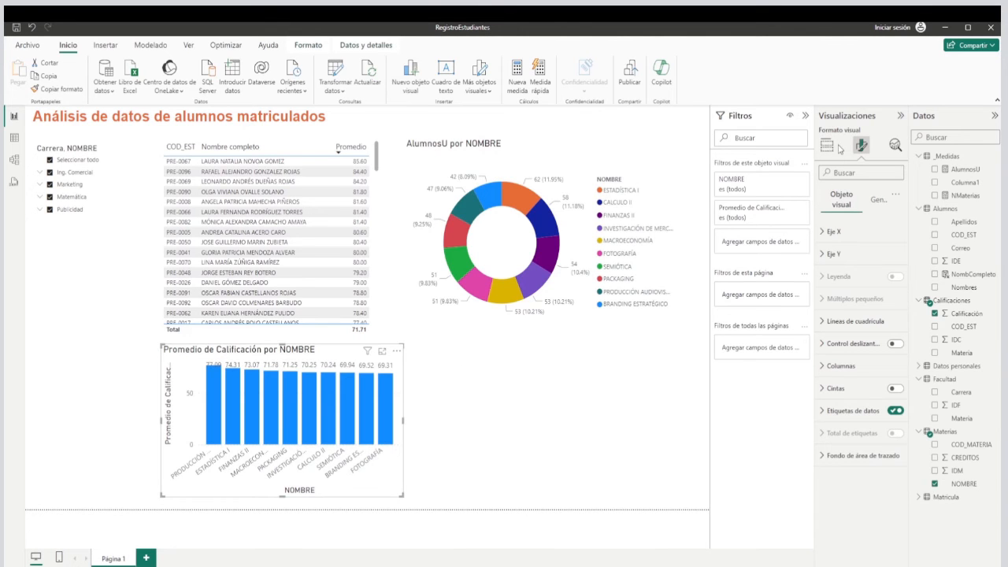
# Change the column chart's title to "Promedio de Calificación por materia".
pyautogui.click(873, 202)
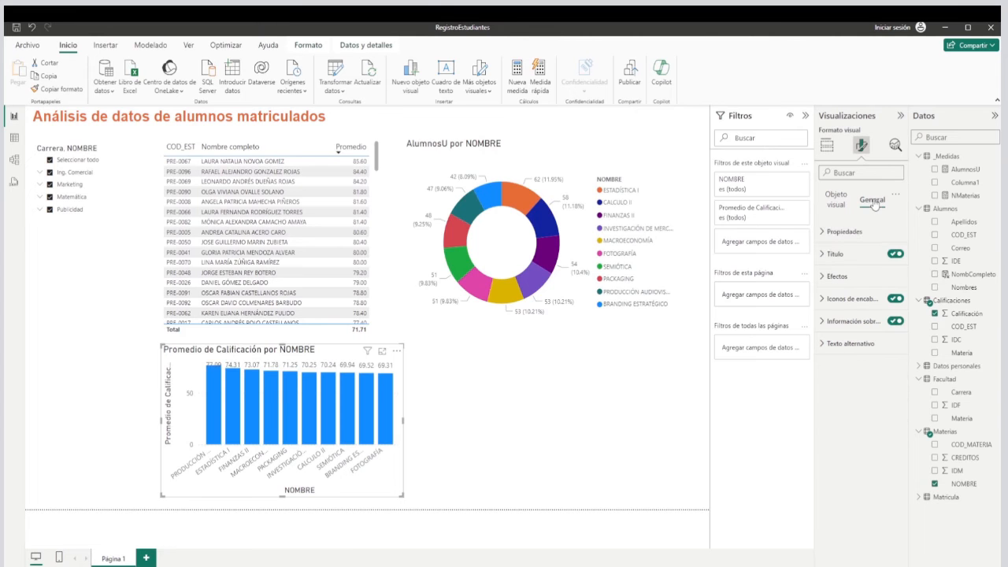
pyautogui.click(832, 254)
pyautogui.click(829, 309)
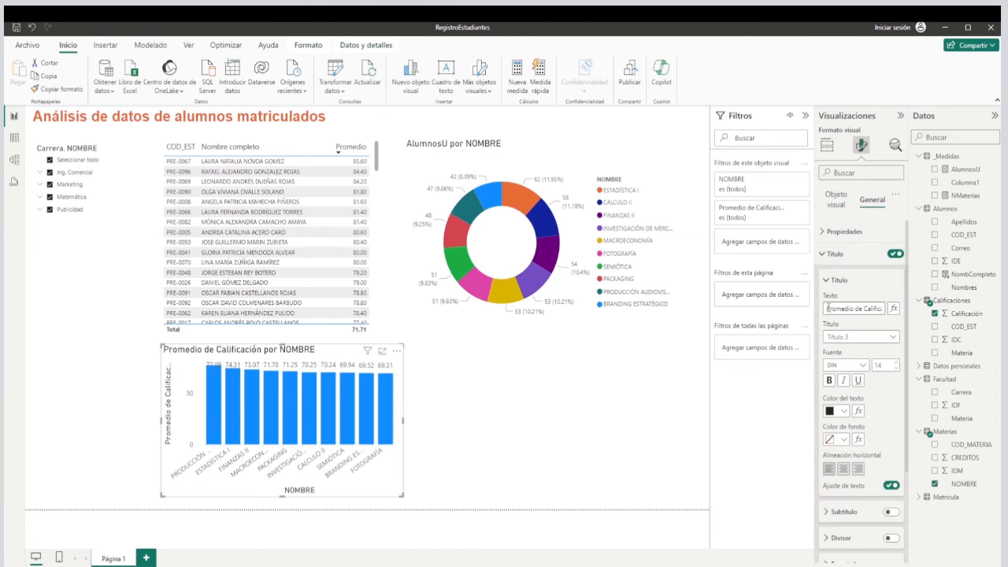
pyautogui.moveTo(826, 308); pyautogui.dragTo(870, 310)
pyautogui.click(847, 308)
pyautogui.doubleClick(870, 309)
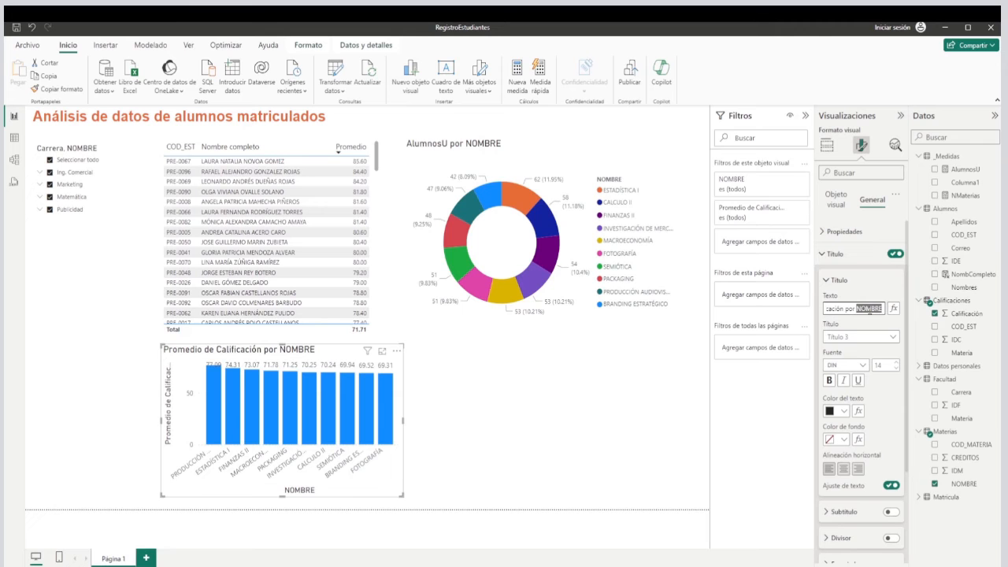
pyautogui.write('materia')
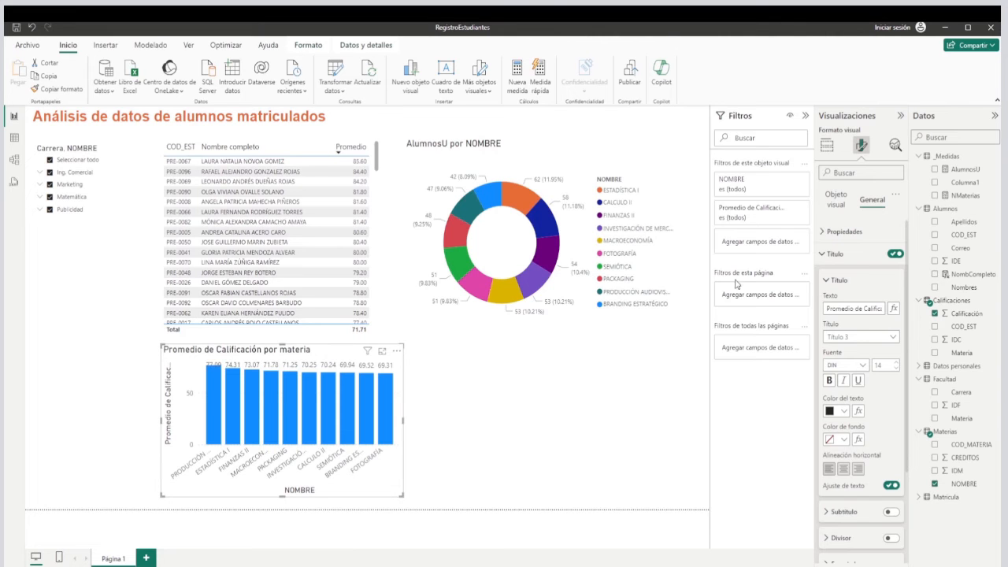
# Rename the column chart's X-axis field to Materia for this visual only.
pyautogui.click(827, 144)
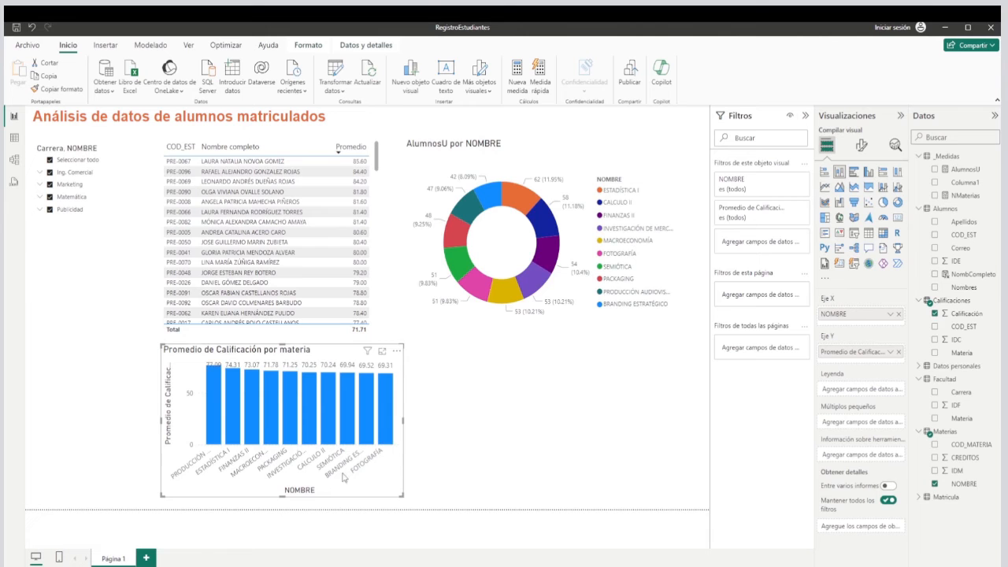
pyautogui.click(890, 317)
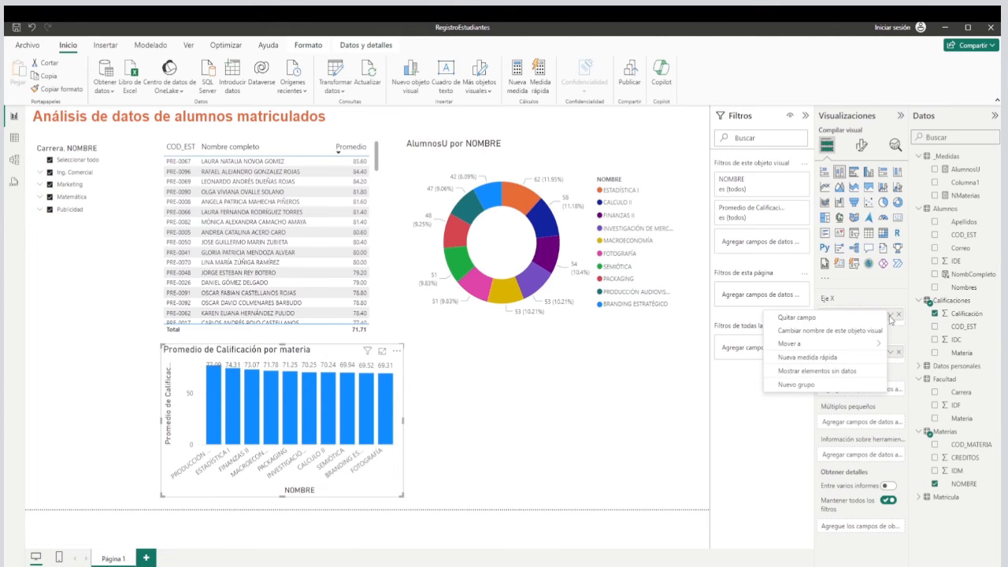
pyautogui.click(828, 331)
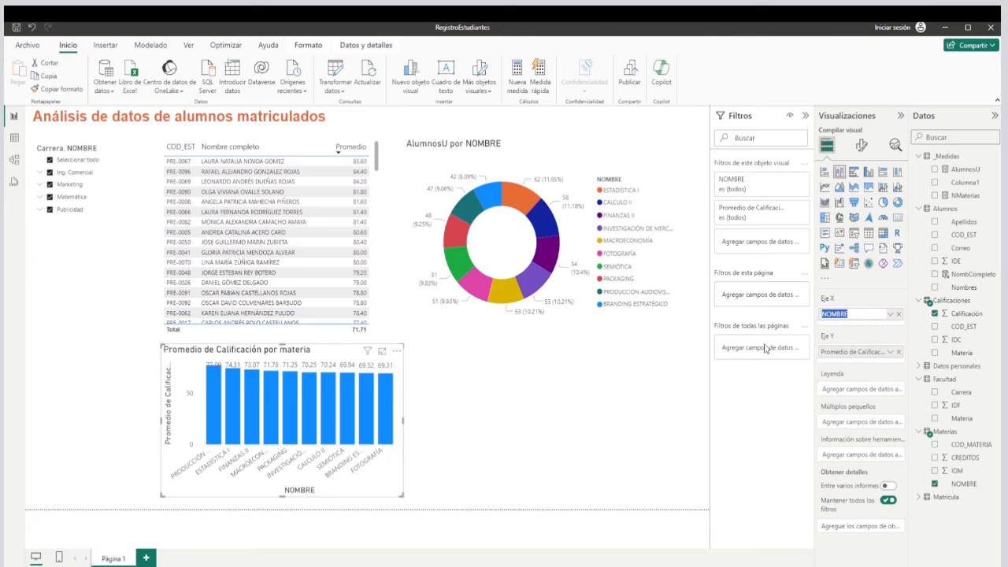
pyautogui.write('Ma')
pyautogui.press('Return')
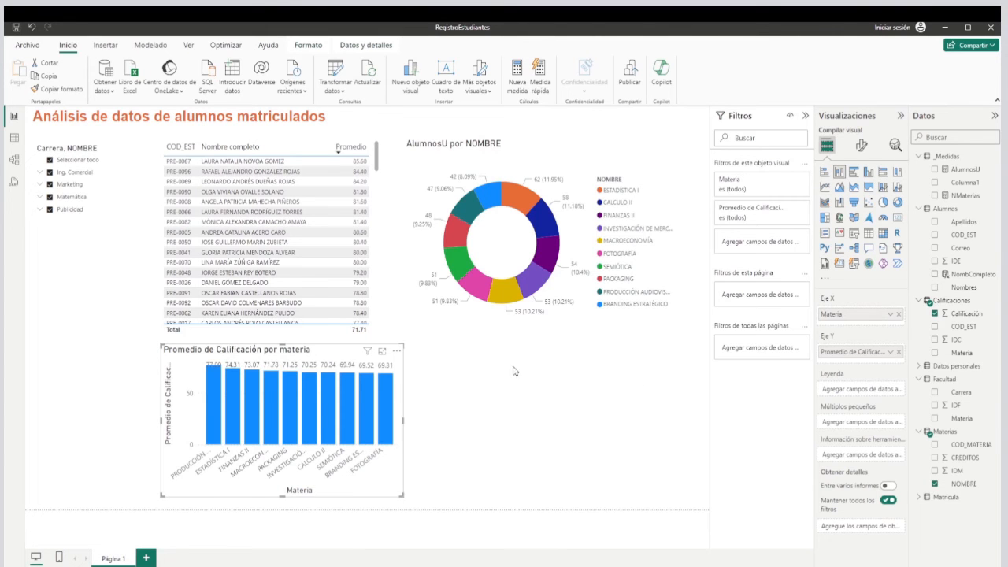
pyautogui.click(471, 401)
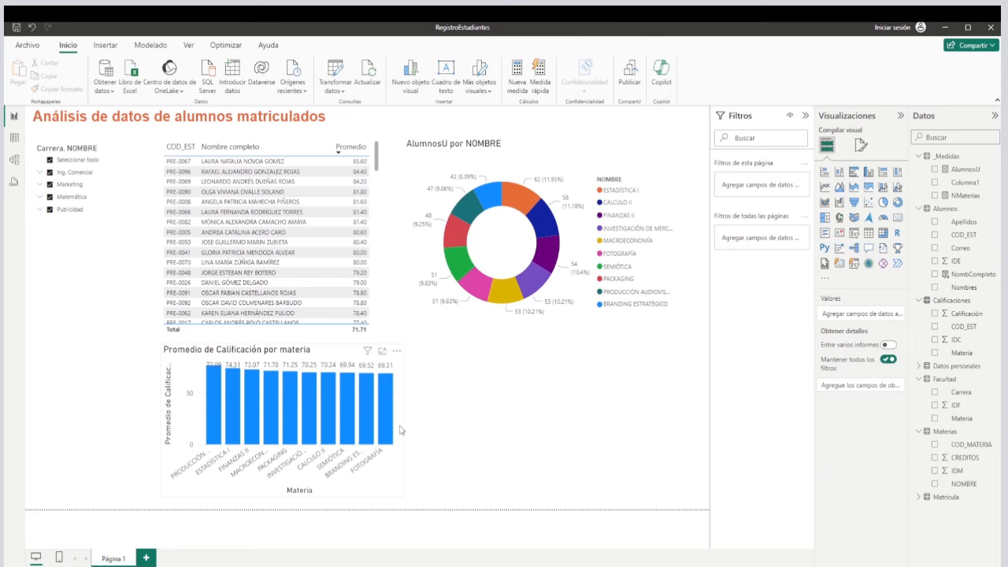
# Add a second donut chart below the first one, beside the column chart, and enlarge it slightly.
pyautogui.click(398, 483)
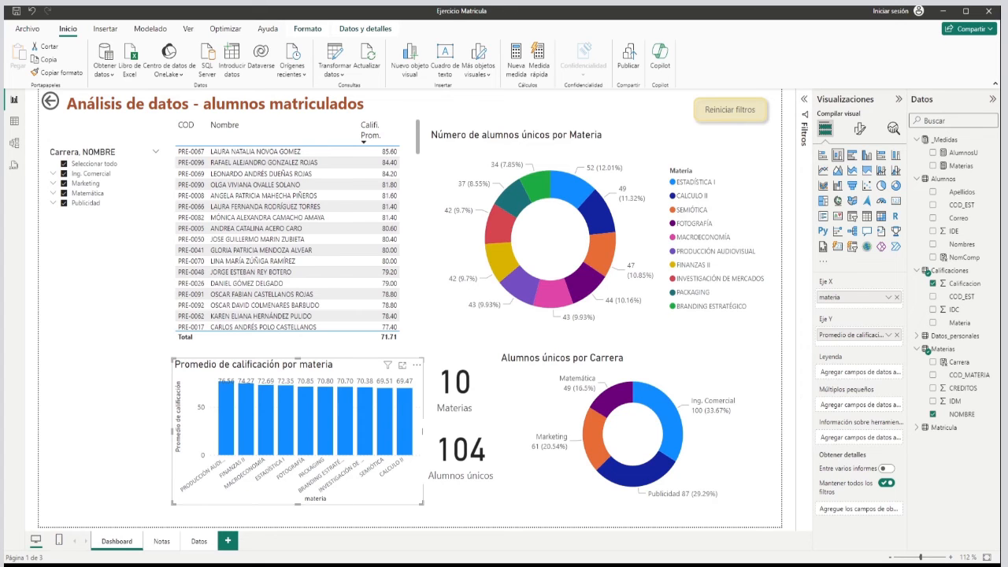
pyautogui.click(515, 402)
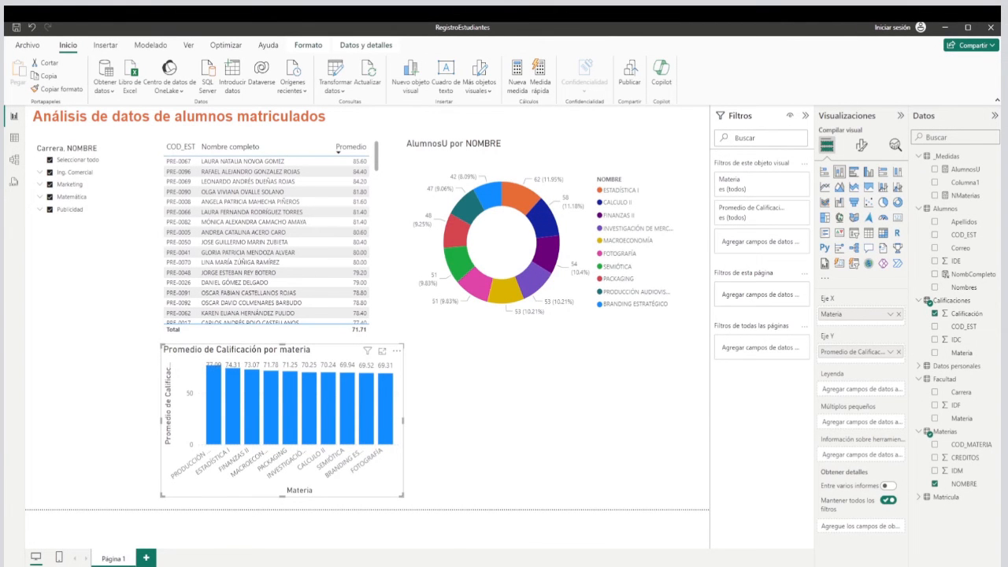
pyautogui.click(540, 422)
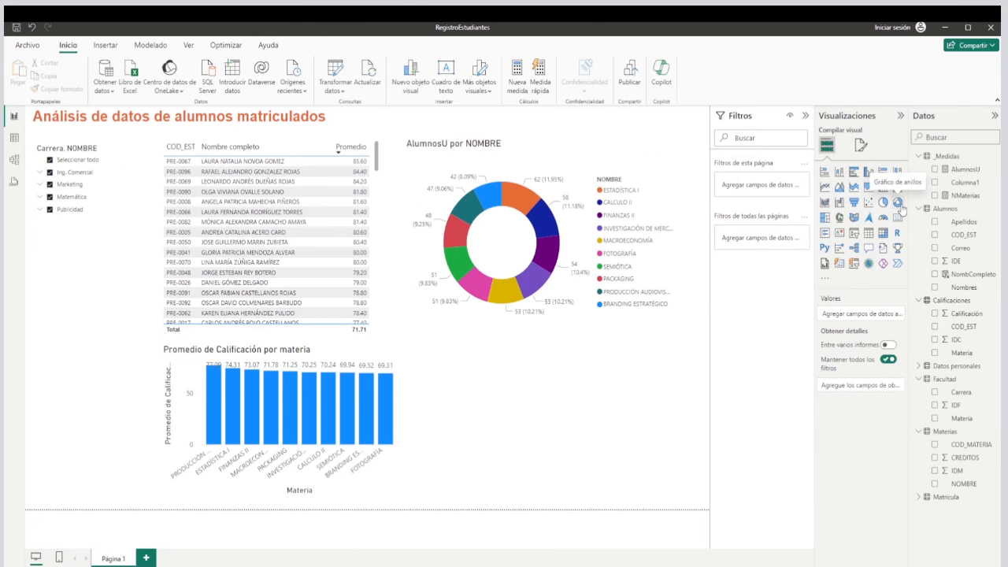
pyautogui.click(898, 203)
pyautogui.moveTo(126, 396); pyautogui.dragTo(647, 380)
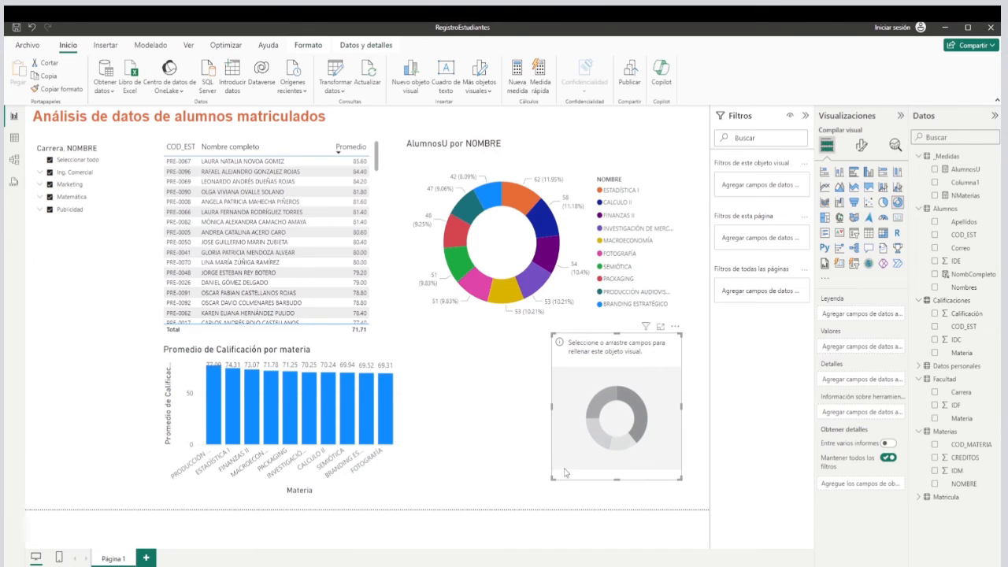
pyautogui.moveTo(552, 479); pyautogui.dragTo(528, 491)
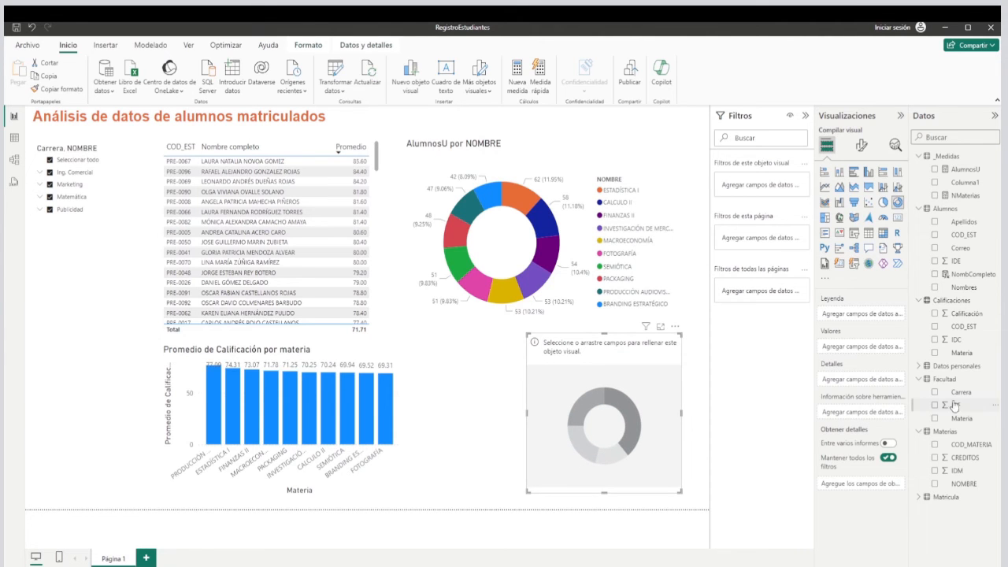
# Fill the second donut chart with Carrera as legend and AlumnosU as values, and widen it toward the column chart.
pyautogui.moveTo(967, 397); pyautogui.dragTo(861, 315)
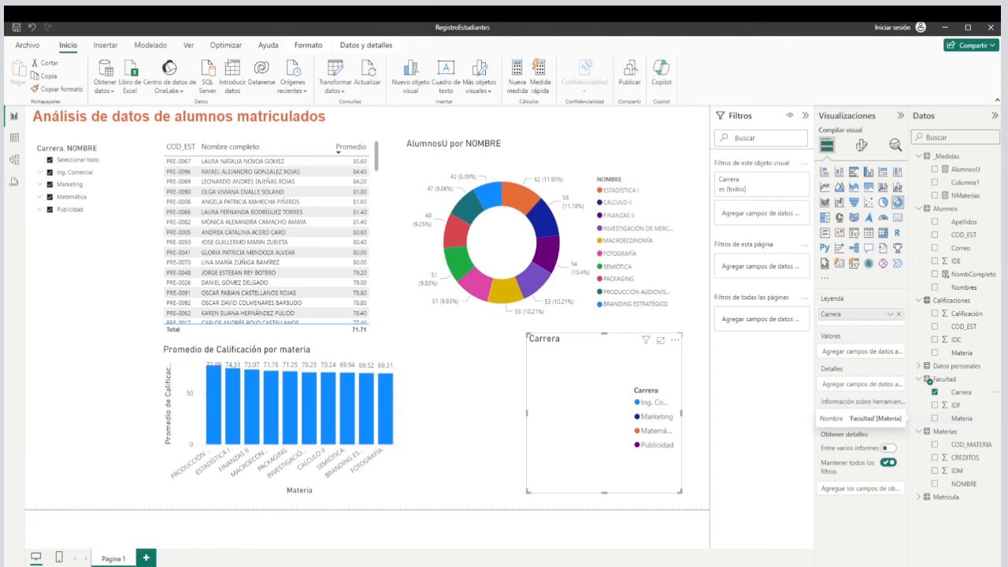
pyautogui.moveTo(968, 172); pyautogui.dragTo(855, 354)
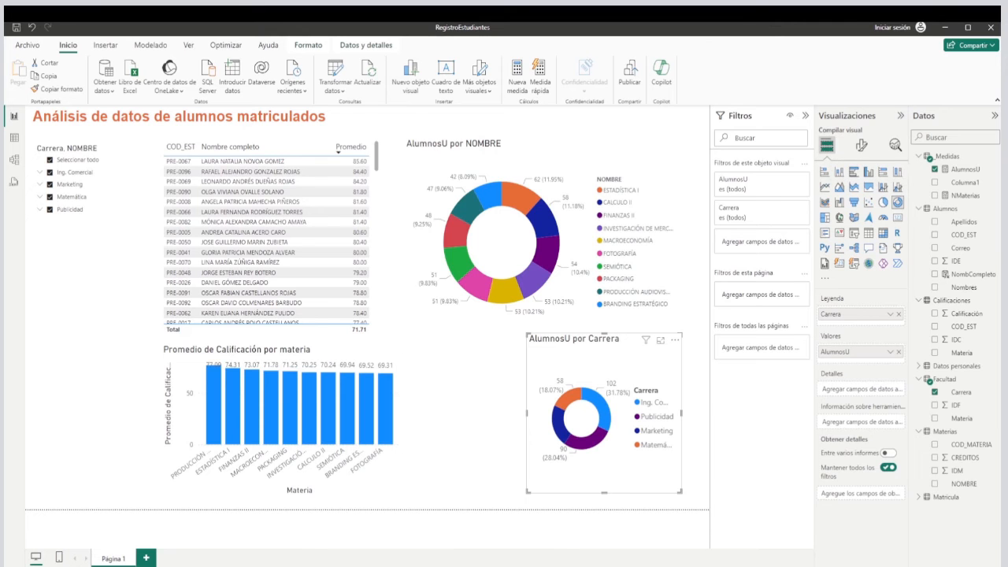
pyautogui.moveTo(527, 413); pyautogui.dragTo(472, 413)
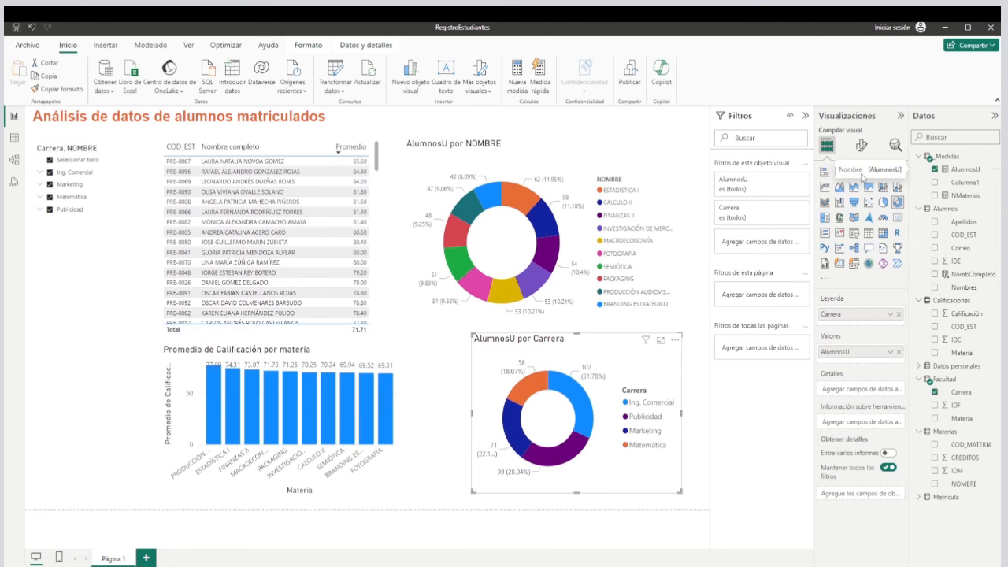
# Set the Carrera donut chart's label contents to all detail labels and turn off its legend.
pyautogui.click(862, 149)
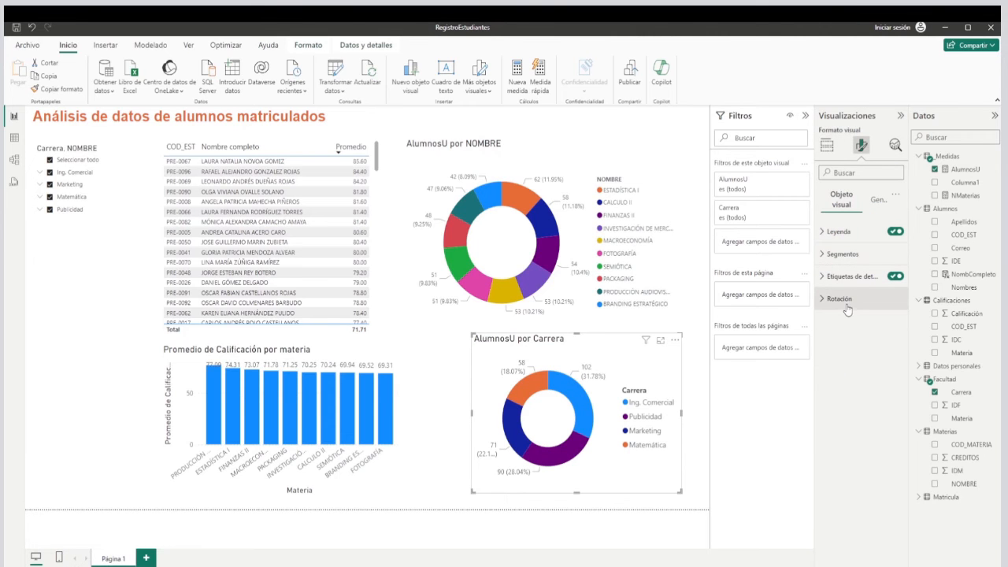
pyautogui.click(839, 280)
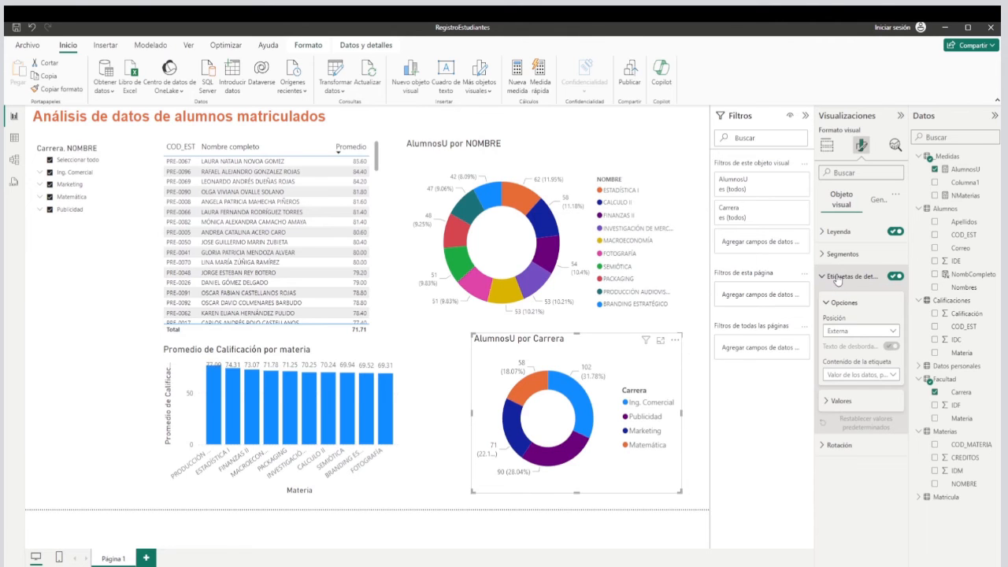
pyautogui.click(861, 376)
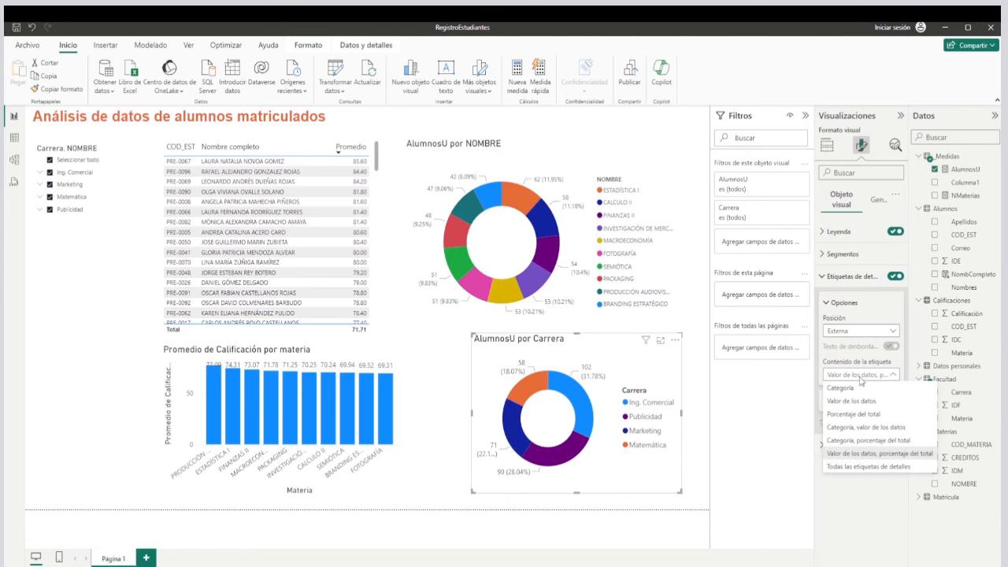
pyautogui.click(900, 466)
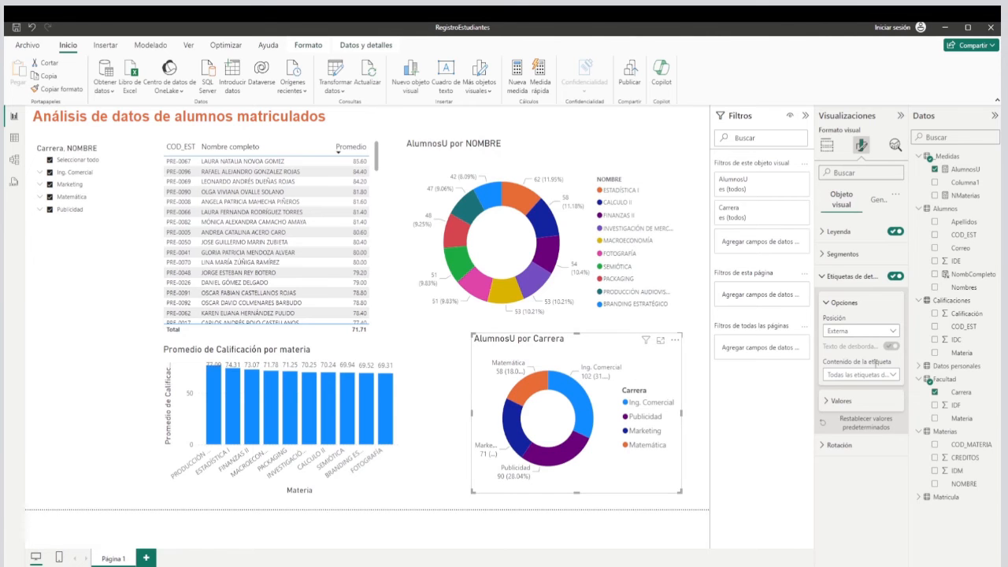
pyautogui.click(896, 232)
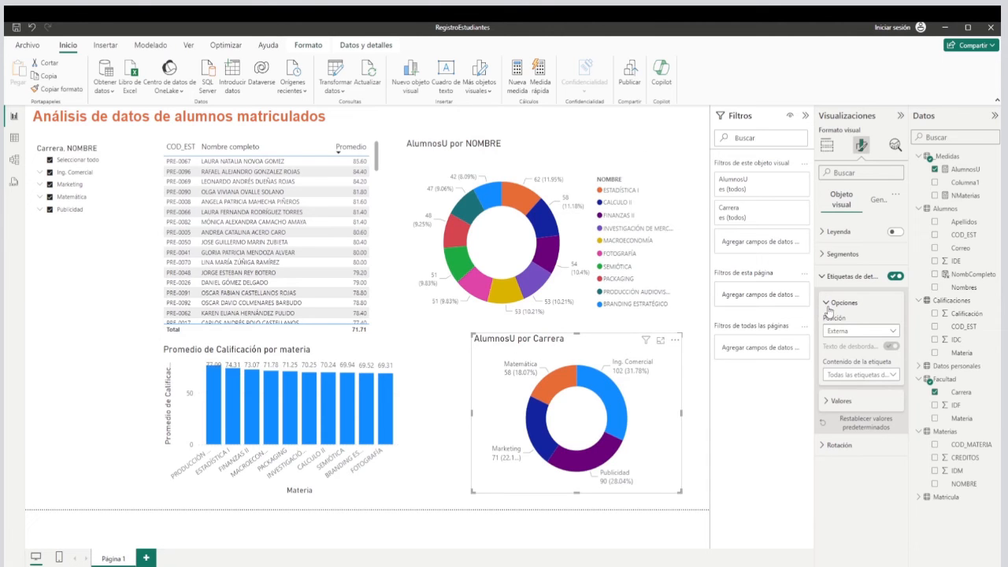
pyautogui.click(824, 276)
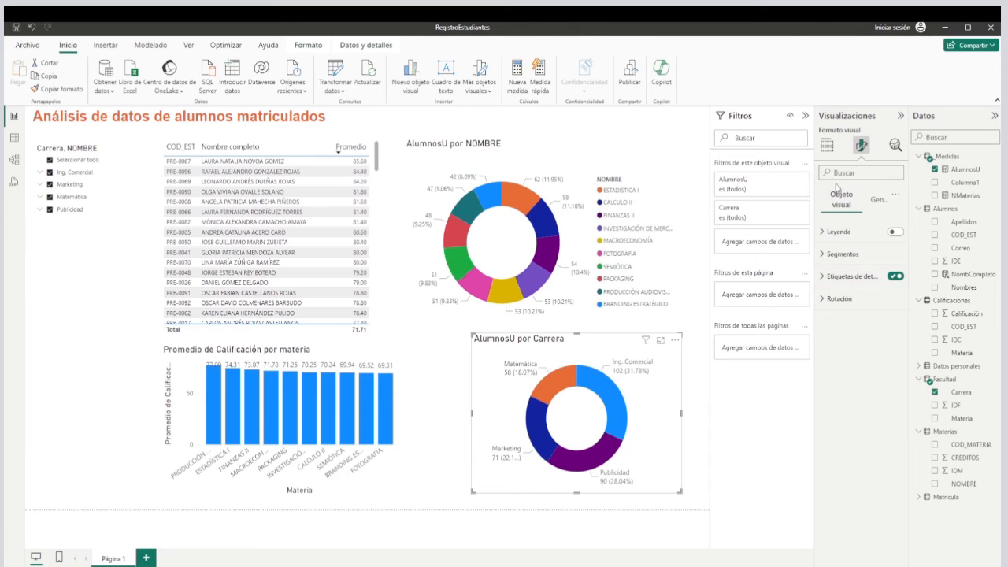
# Change the lower donut chart's title to "Alumnos por carrera" and shift the chart toward the page's right edge.
pyautogui.click(879, 201)
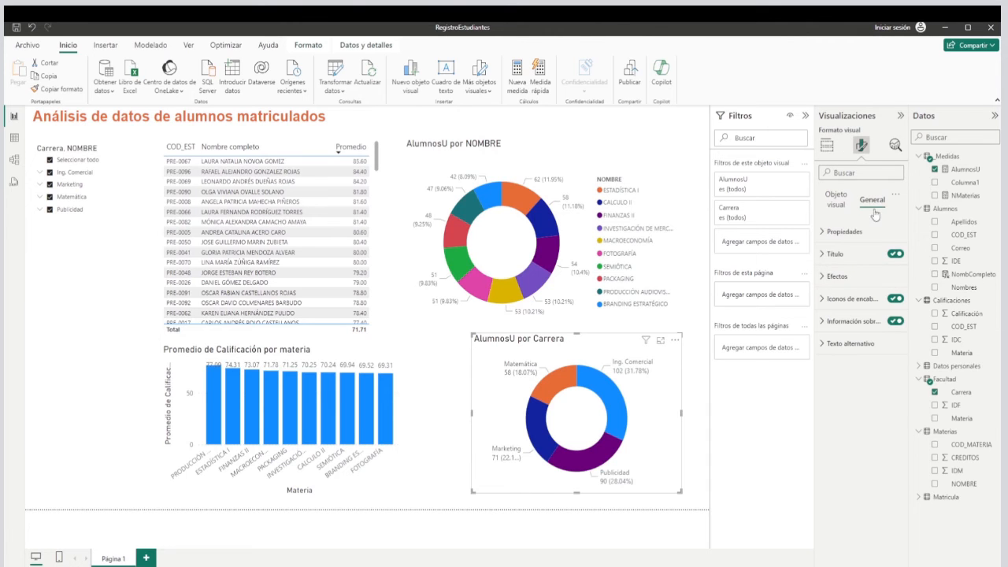
pyautogui.click(828, 255)
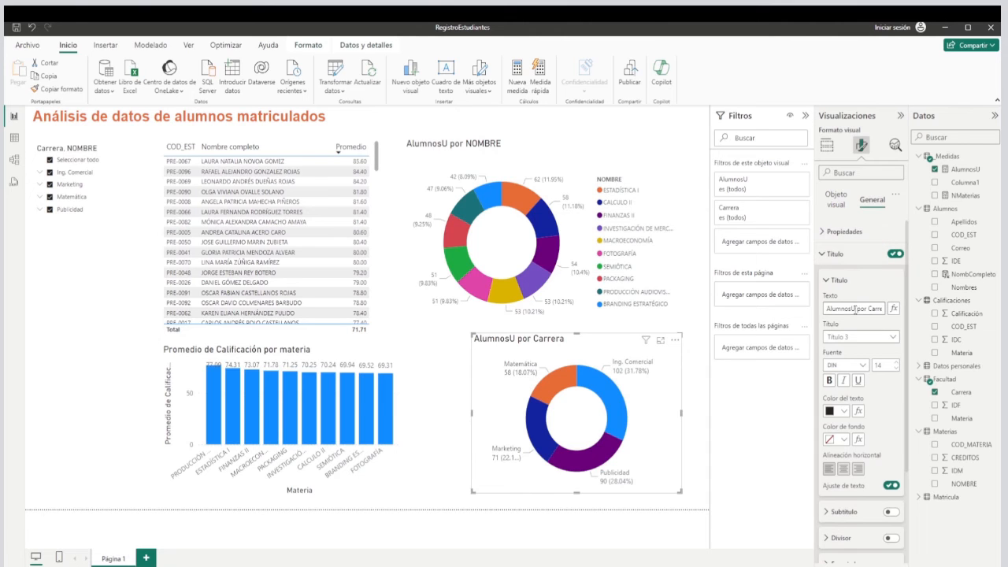
pyautogui.click(851, 308)
pyautogui.press('BackSpace')
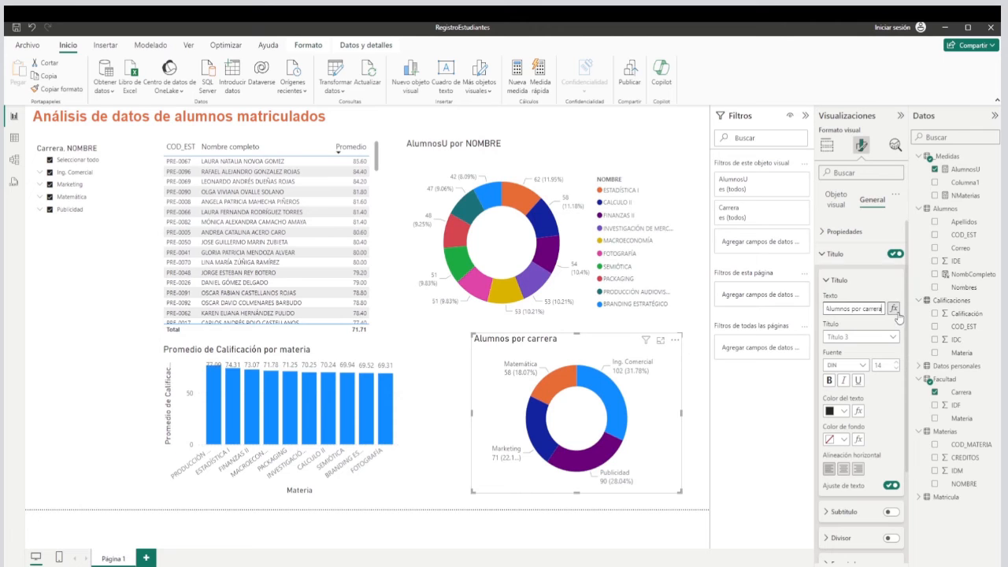
pyautogui.write('}')
pyautogui.press('BackSpace')
pyautogui.click(440, 427)
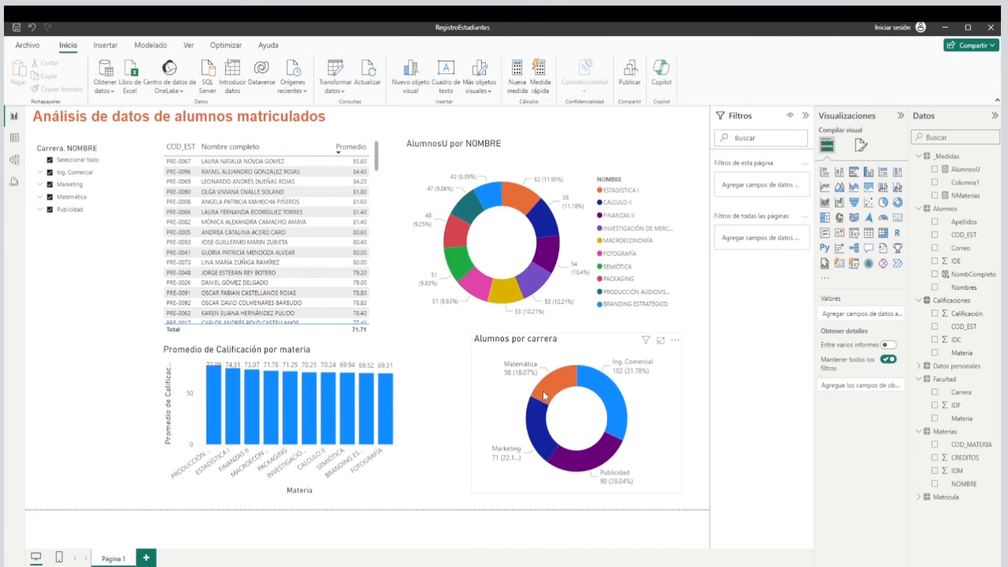
pyautogui.click(597, 365)
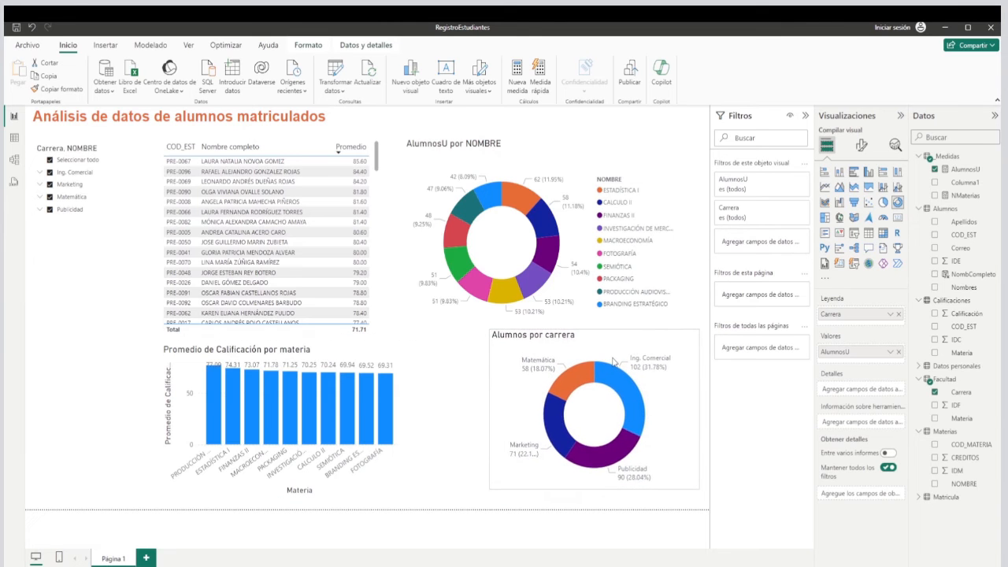
pyautogui.click(472, 395)
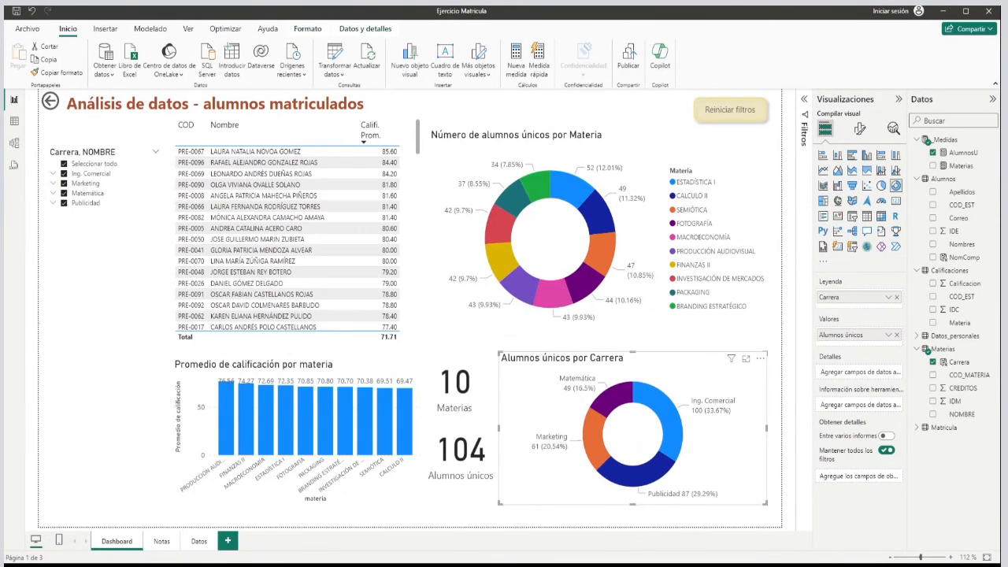
# Check the two cards in the Ejercicio Matricula report, and add a small card visual between the column chart and lower donut in RegistroEstudiantes.
pyautogui.click(461, 384)
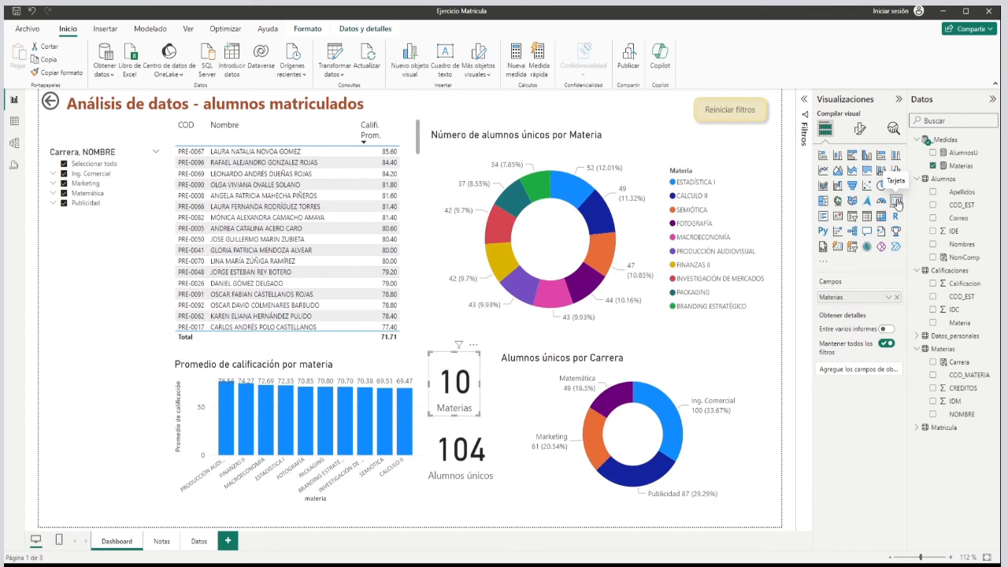
pyautogui.click(462, 463)
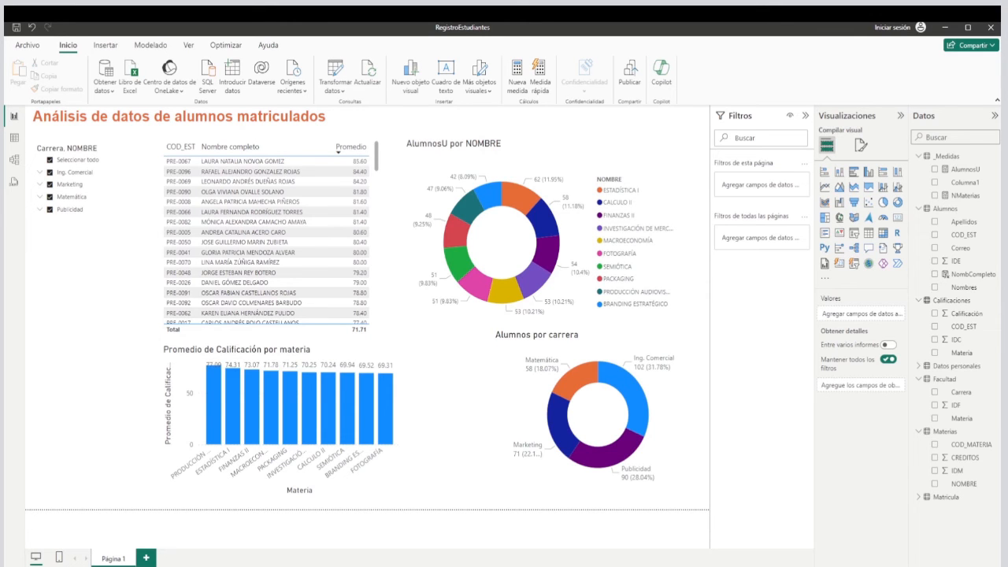
pyautogui.click(899, 219)
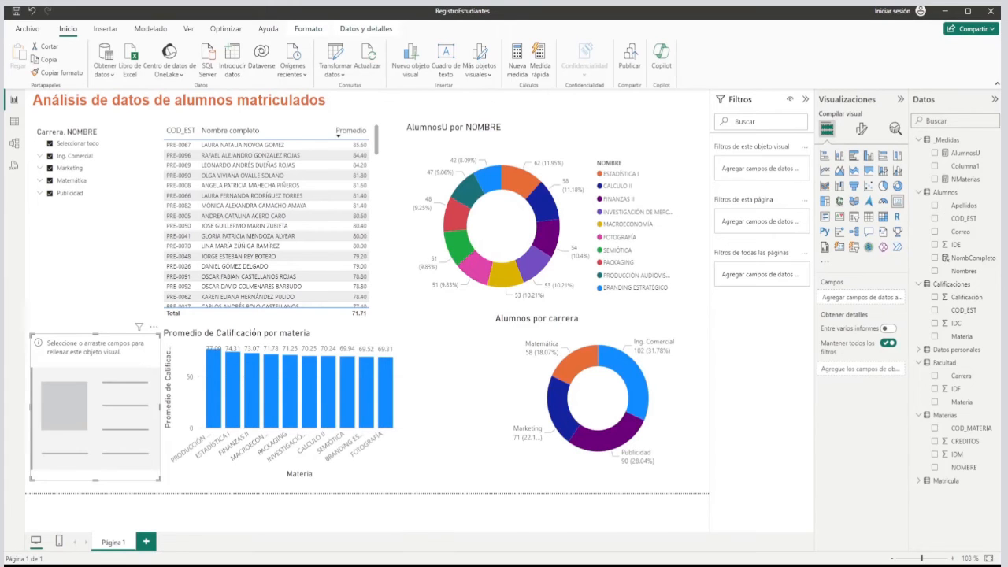
pyautogui.moveTo(78, 402); pyautogui.dragTo(435, 384)
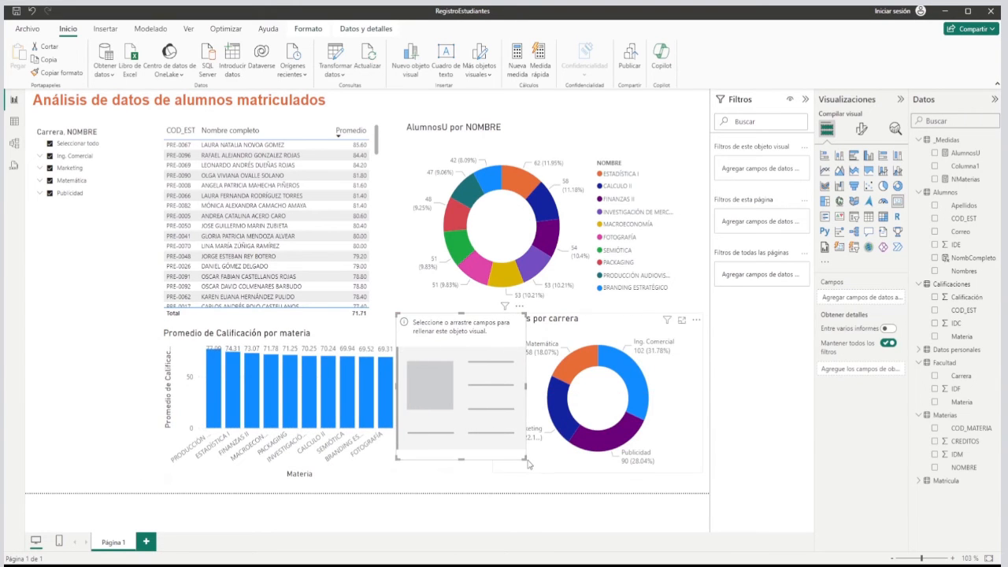
pyautogui.moveTo(526, 459); pyautogui.dragTo(444, 372)
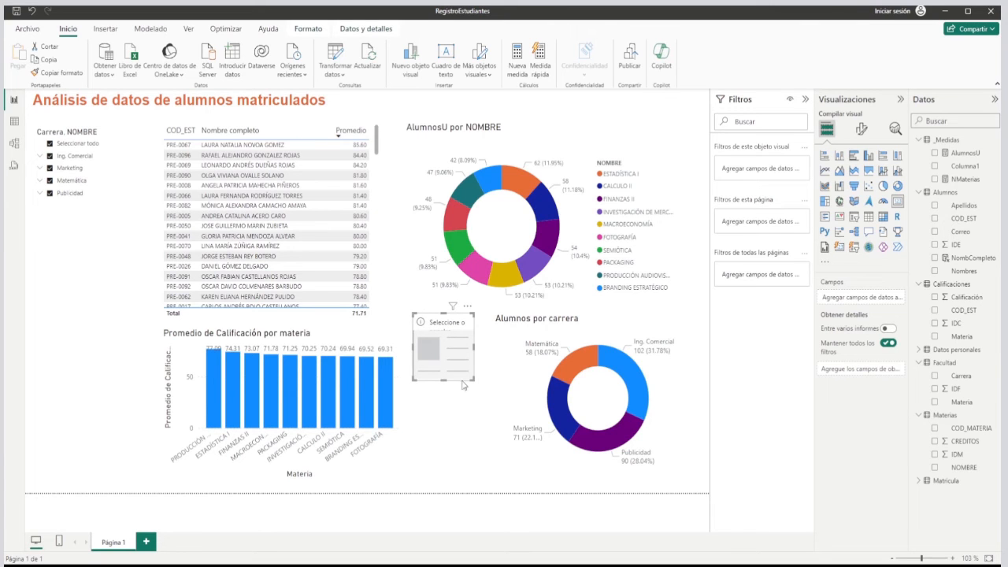
pyautogui.moveTo(452, 364); pyautogui.dragTo(459, 364)
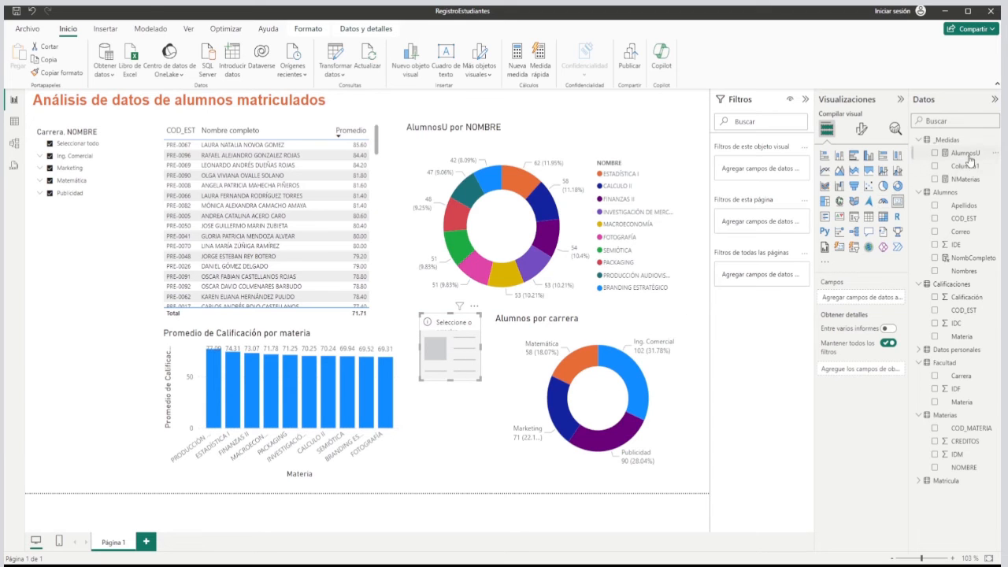
# Assign the AlumnosU measure to the card and rename it "Alumnos matriculados" for this visual only.
pyautogui.moveTo(969, 156); pyautogui.dragTo(841, 301)
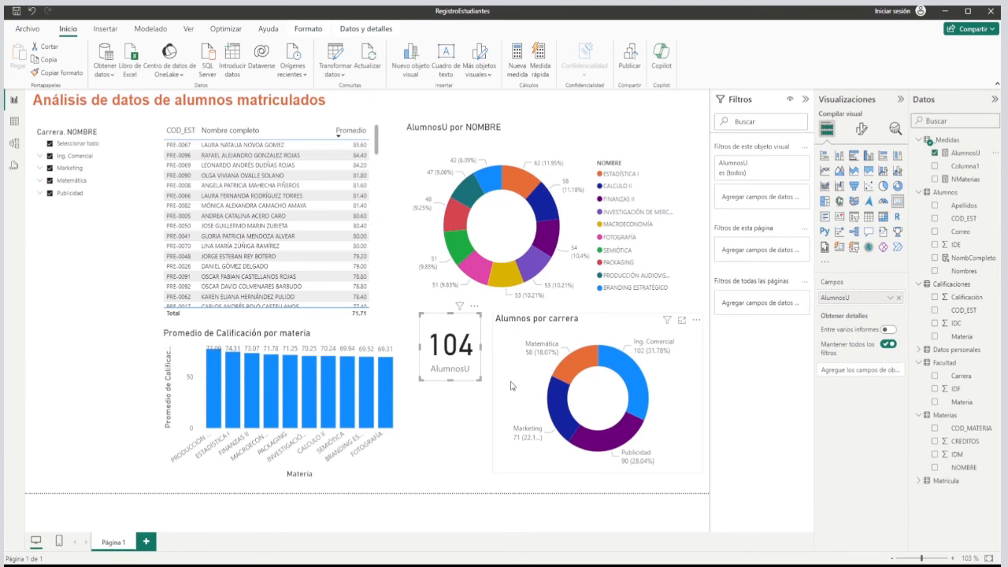
pyautogui.rightClick(841, 302)
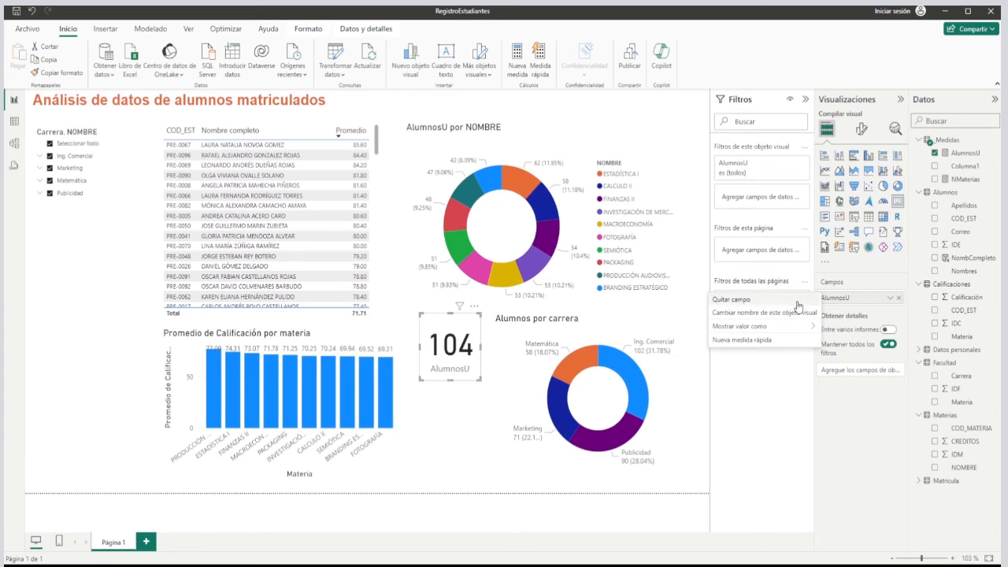
pyautogui.click(746, 312)
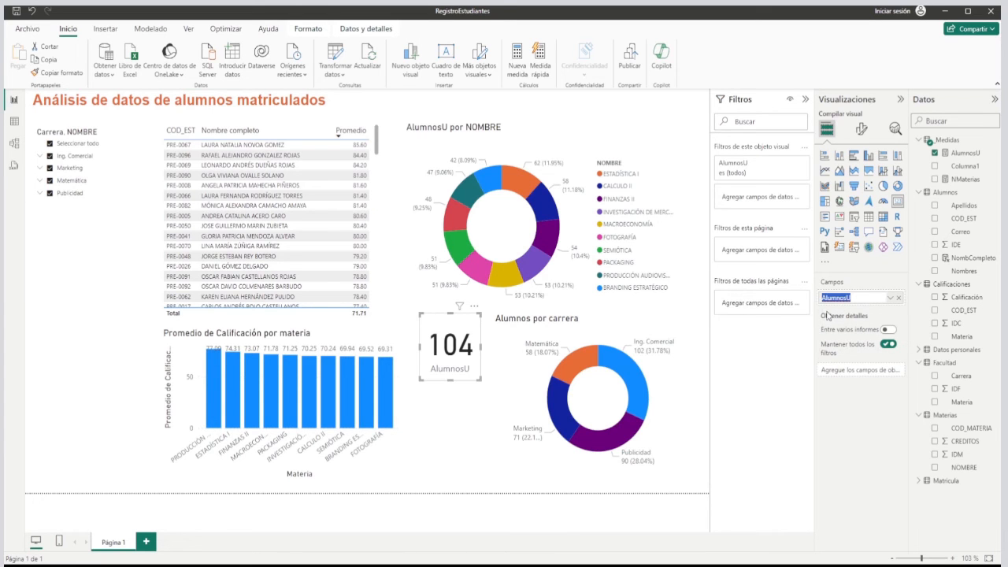
pyautogui.click(857, 298)
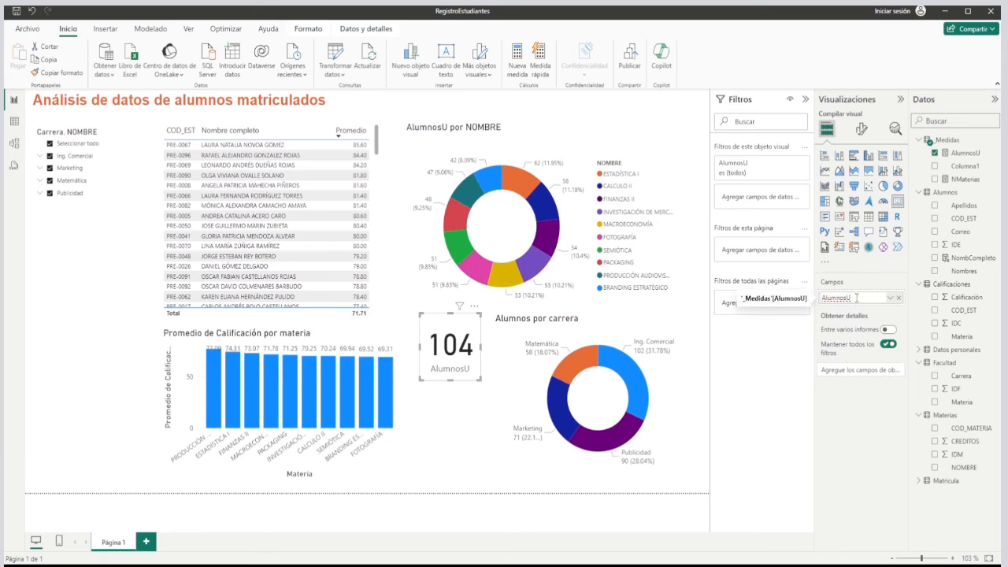
pyautogui.press('BackSpace')
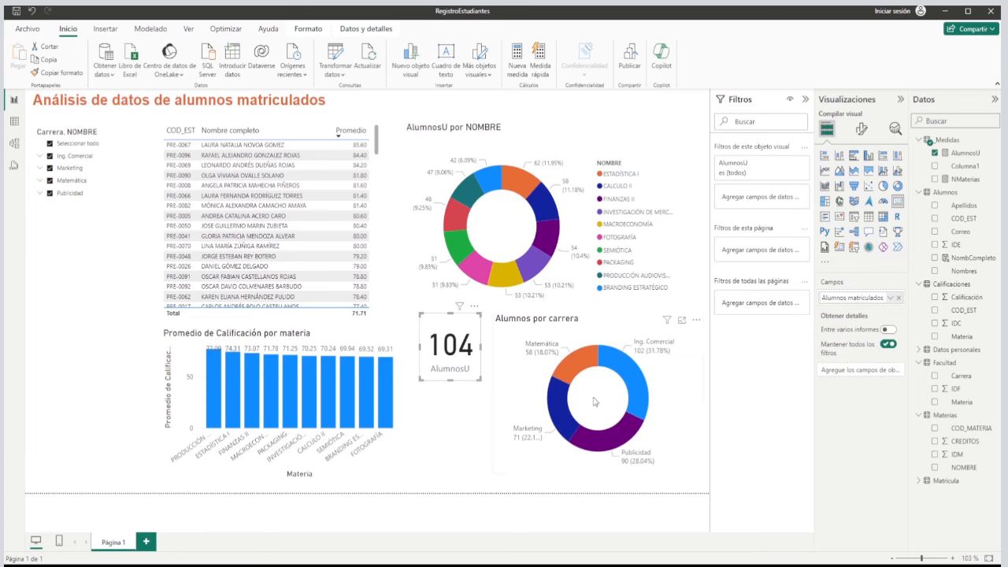
pyautogui.press('Return')
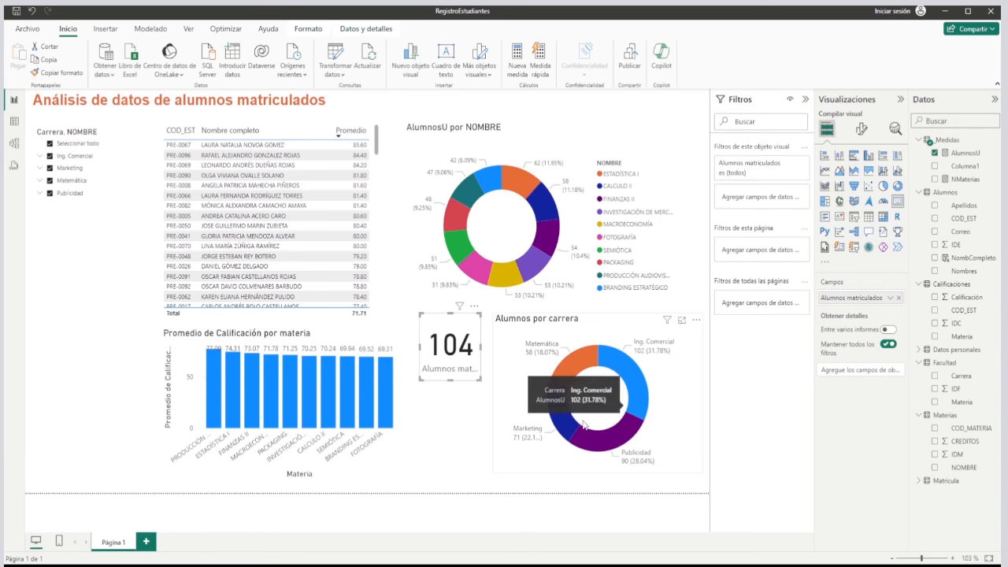
# Enlarge the student card to fit its full label, and narrow the Alumnos por carrera donut chart to make room beside it.
pyautogui.moveTo(448, 381)
pyautogui.mouseDown()
pyautogui.moveTo(448, 400)
pyautogui.moveTo(449, 391)
pyautogui.mouseUp()
pyautogui.moveTo(480, 352); pyautogui.dragTo(519, 359)
pyautogui.moveTo(492, 393); pyautogui.dragTo(471, 390)
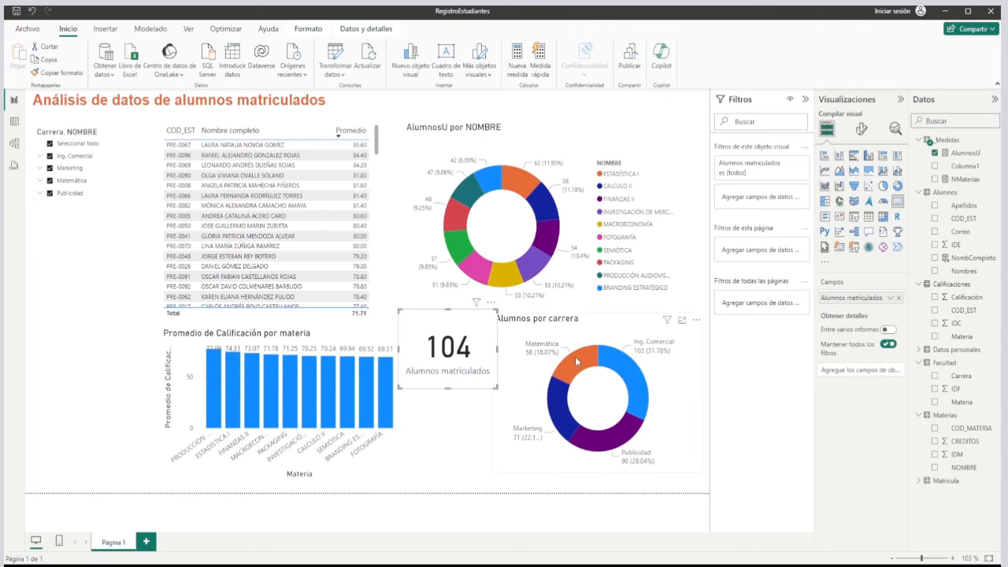
pyautogui.click(584, 335)
pyautogui.moveTo(493, 391); pyautogui.dragTo(499, 364)
pyautogui.click(493, 364)
pyautogui.click(477, 417)
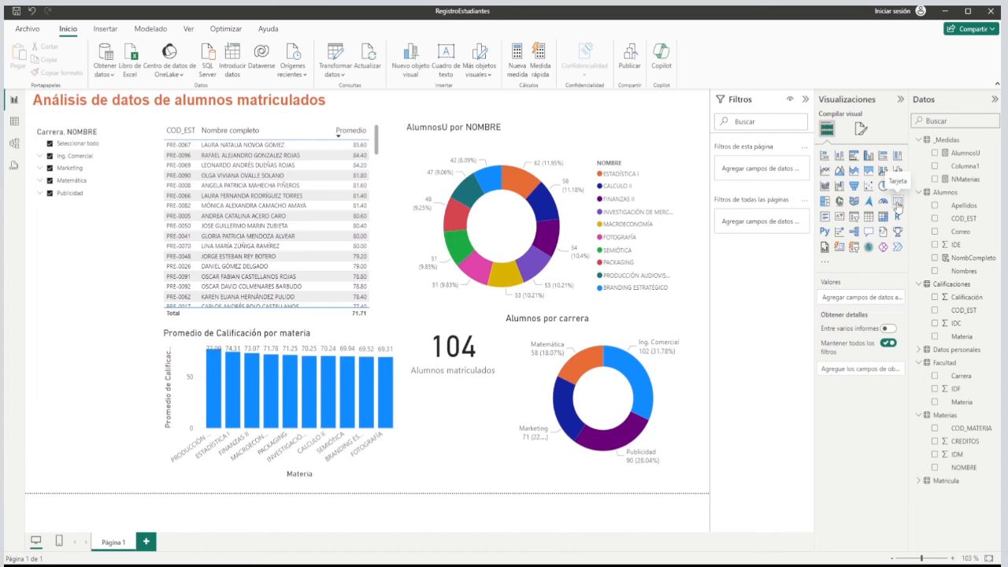
# Add a second card visual, shrink it and place it directly below the Alumnos matriculados card.
pyautogui.click(898, 207)
pyautogui.moveTo(137, 421); pyautogui.dragTo(515, 417)
pyautogui.moveTo(538, 331); pyautogui.dragTo(480, 420)
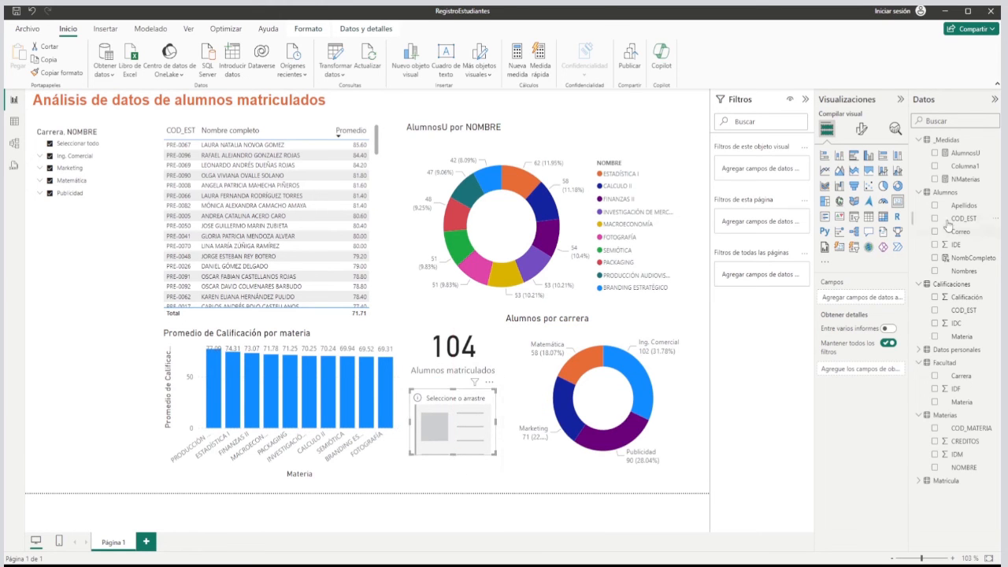
# Assign the NMaterias measure to the second card and rename it "Materias" for this visual only.
pyautogui.moveTo(965, 180); pyautogui.dragTo(835, 304)
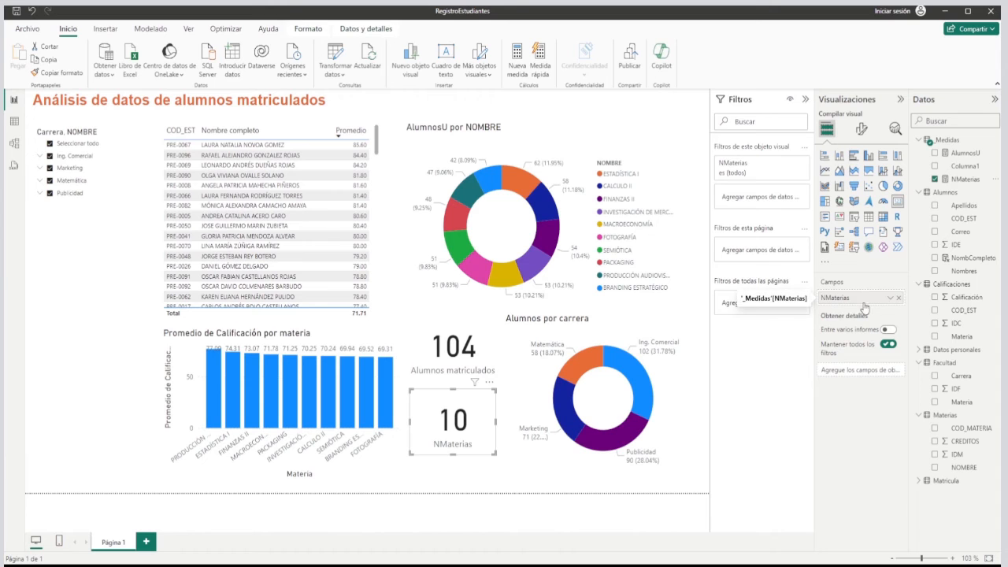
pyautogui.click(891, 299)
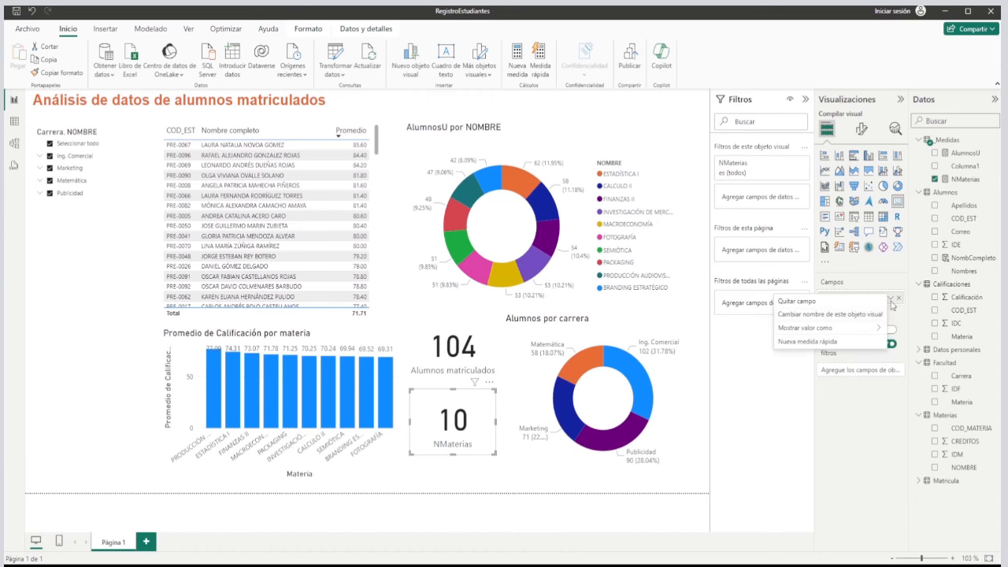
pyautogui.click(833, 315)
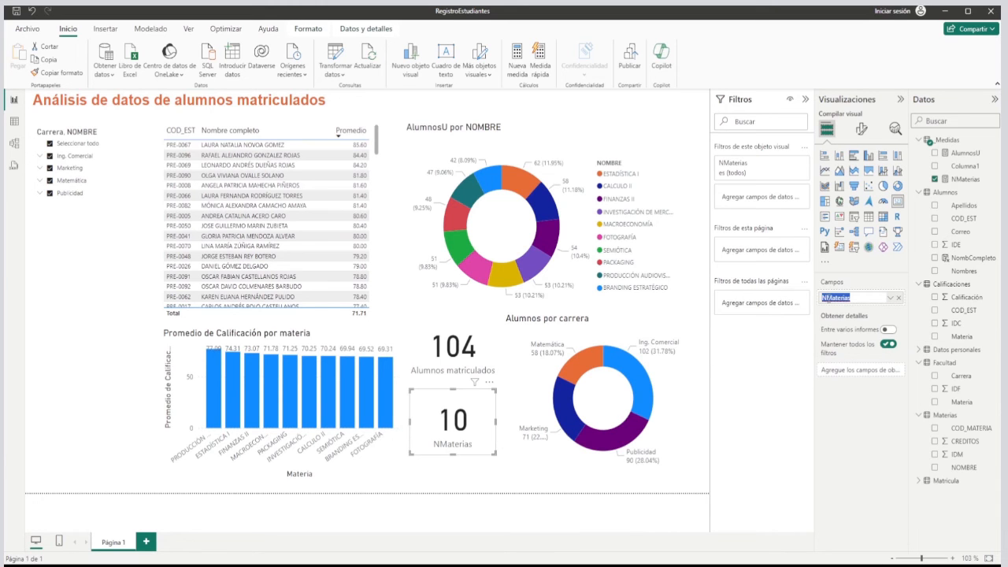
pyautogui.click(826, 298)
pyautogui.press('BackSpace')
pyautogui.press('Return')
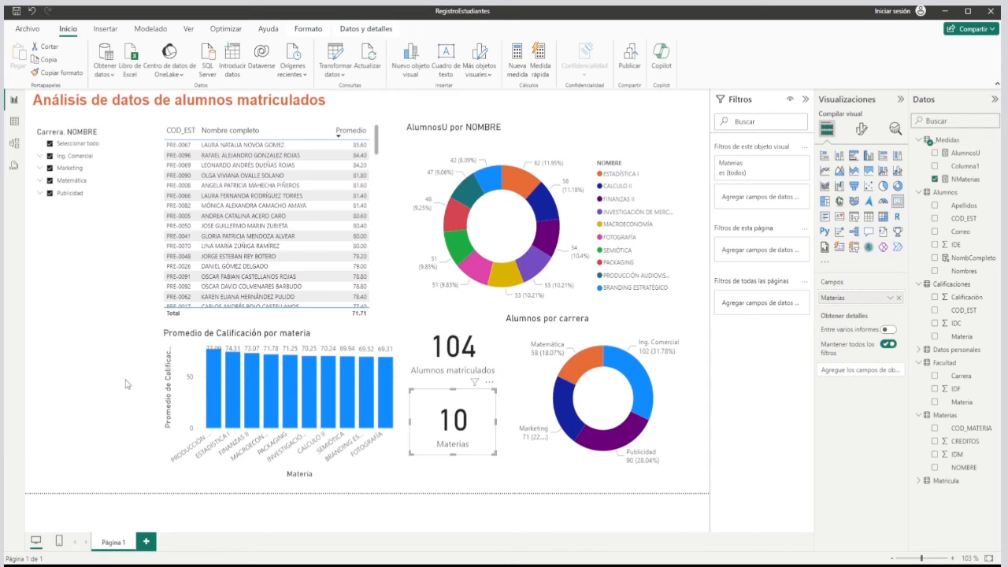
pyautogui.click(126, 384)
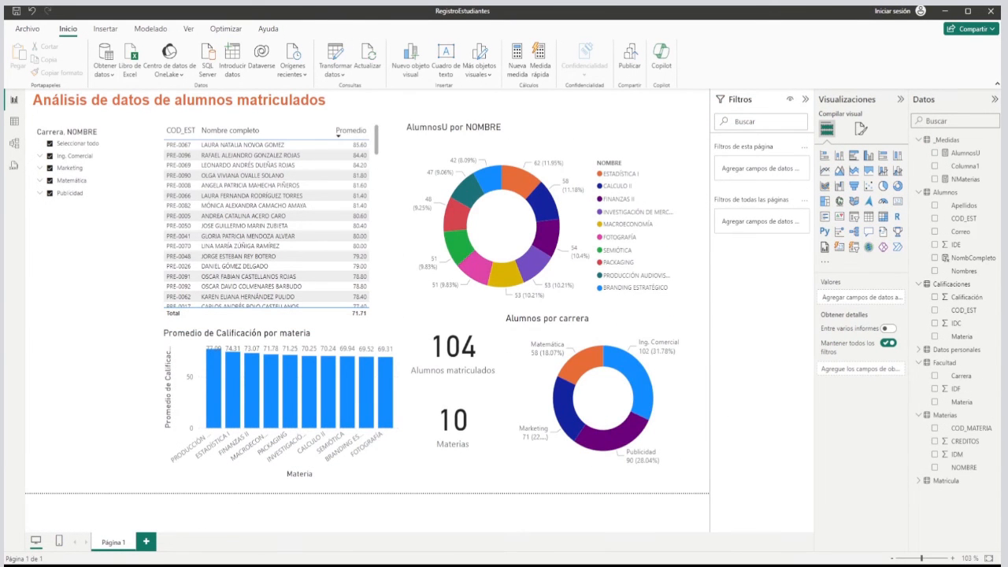
# Rename the report page Página 1 as "Dashboard".
pyautogui.doubleClick(113, 543)
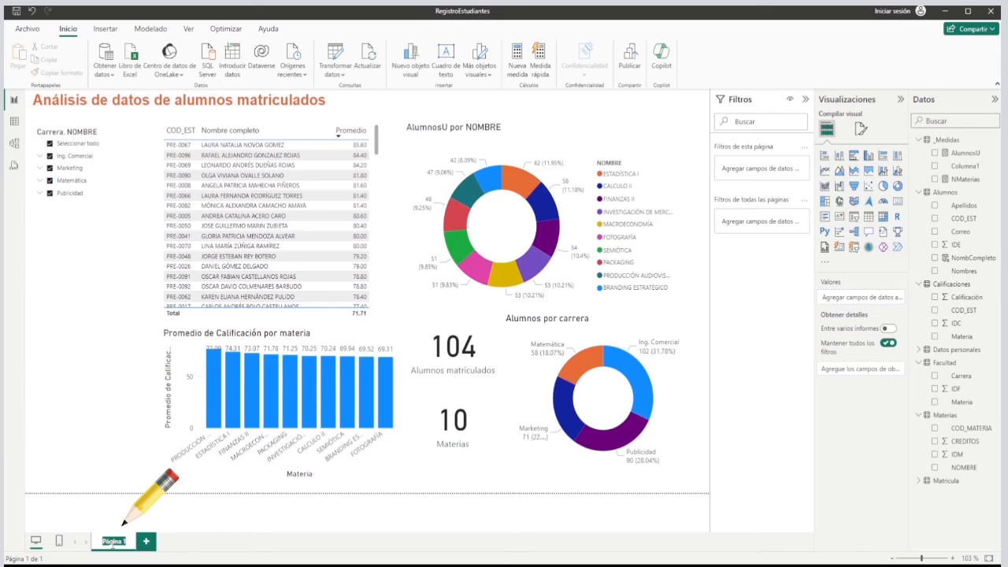
pyautogui.write('Das')
pyautogui.write('hboar')
pyautogui.write('d')
pyautogui.press('Return')
pyautogui.click(115, 331)
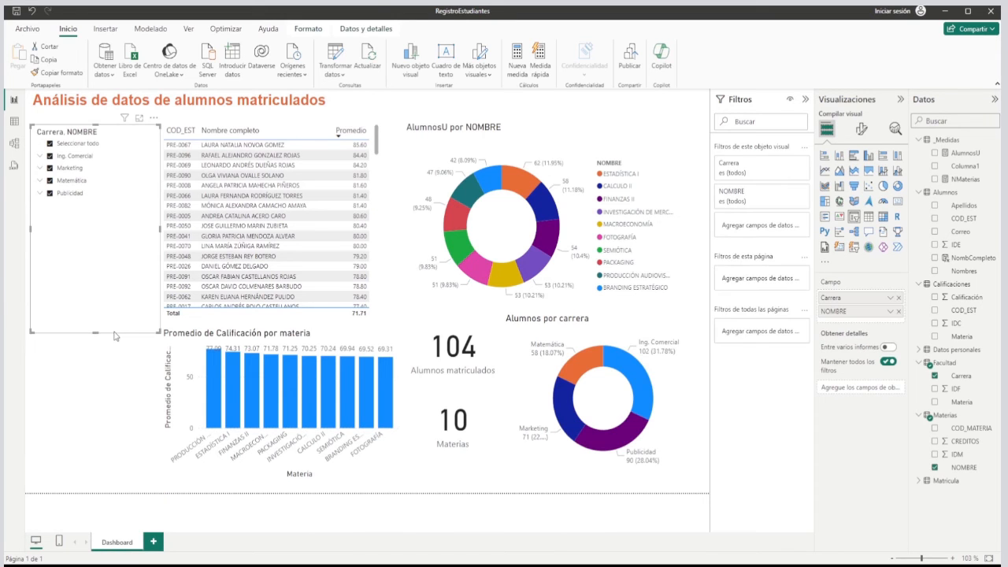
pyautogui.click(110, 371)
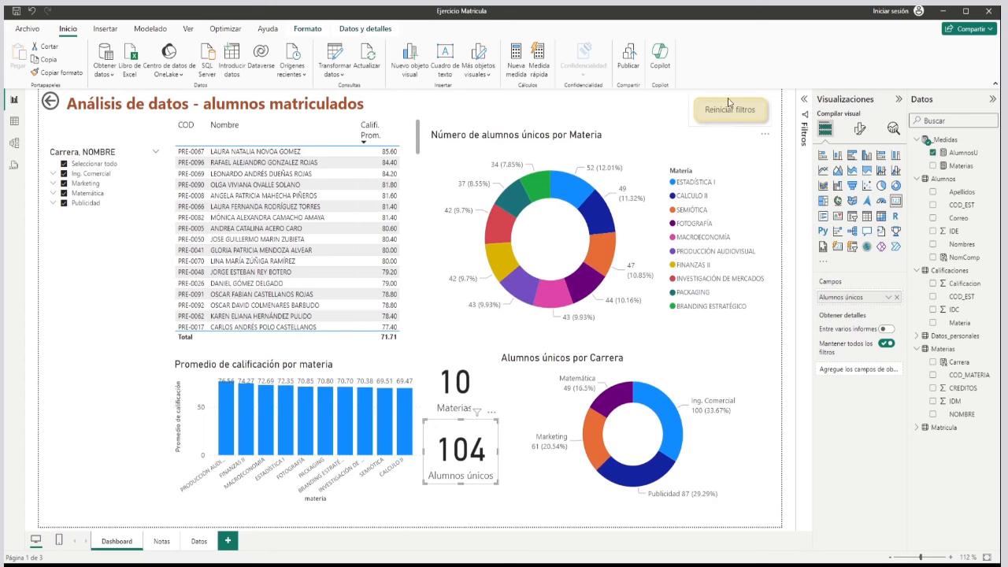
pyautogui.click(716, 124)
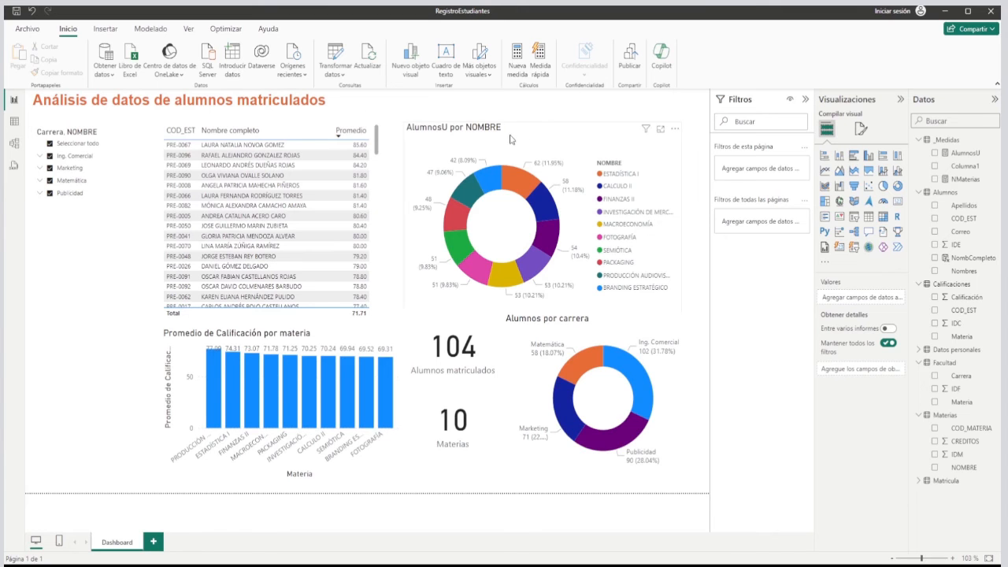
# Insert a Restablecer button, place it above the AlumnosU por NOMBRE donut chart and widen it.
pyautogui.click(107, 29)
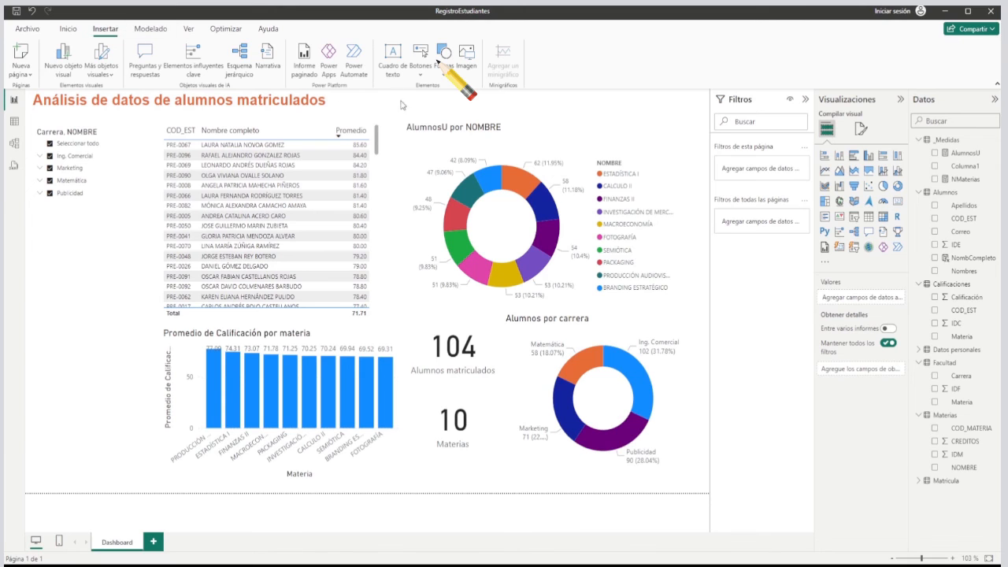
pyautogui.click(422, 58)
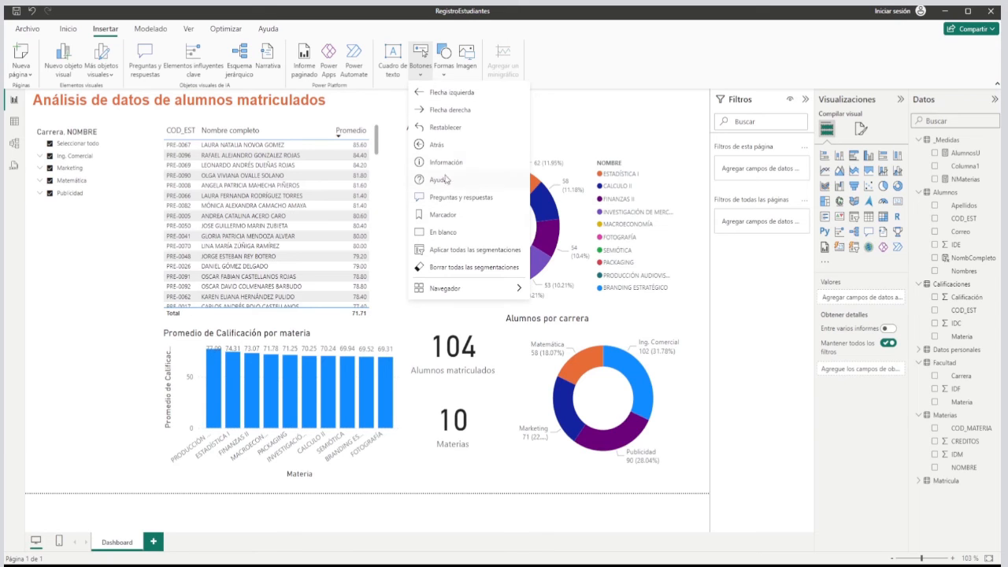
pyautogui.click(438, 128)
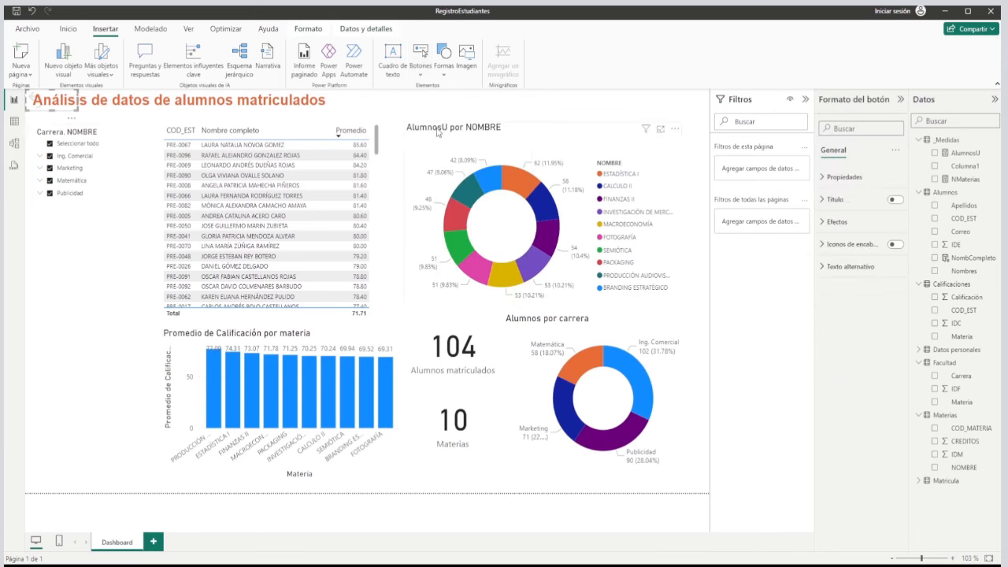
pyautogui.moveTo(66, 112); pyautogui.dragTo(674, 122)
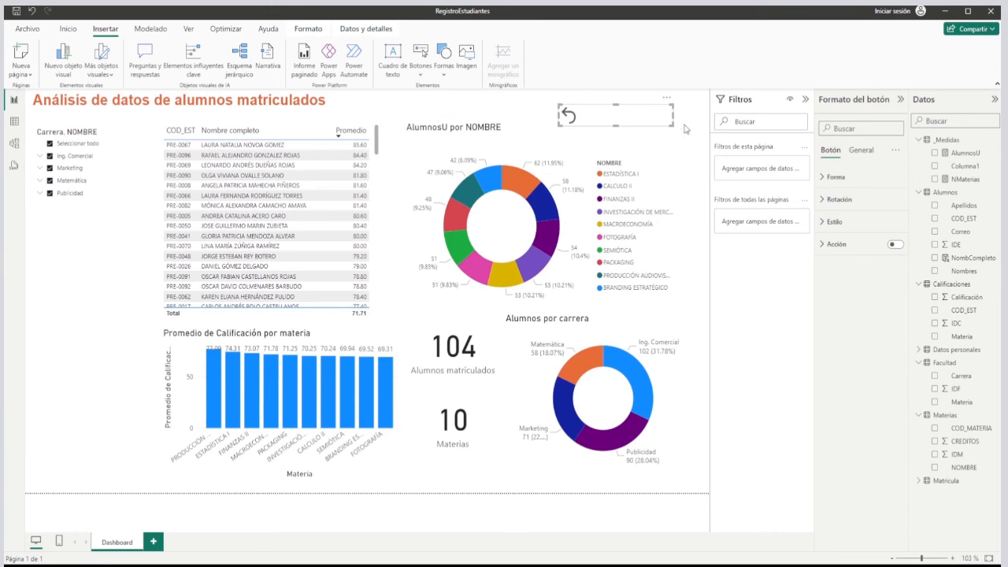
# Turn on the button's title with the centred text "Reiniciar filtros" and make the button taller to fit the icon.
pyautogui.click(862, 151)
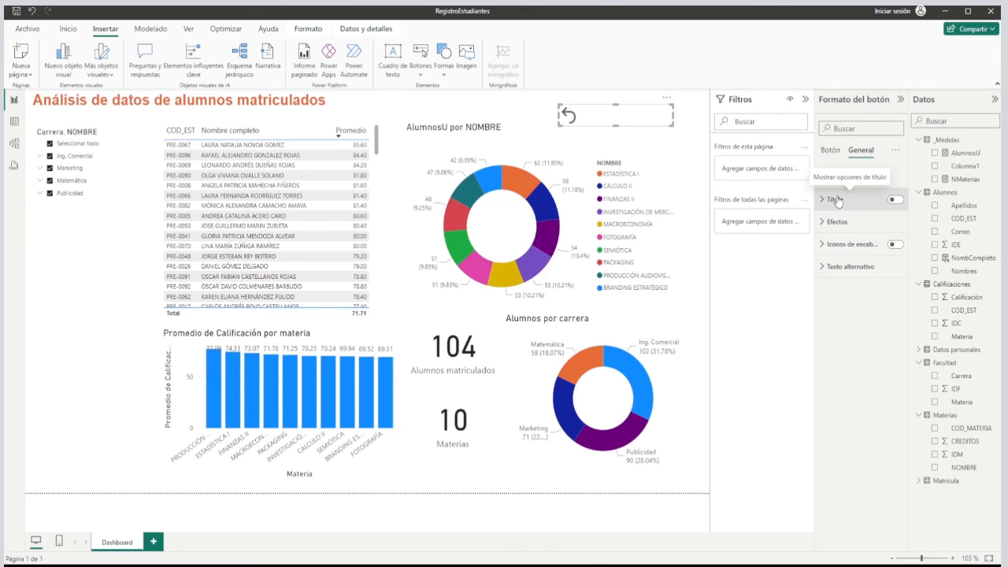
pyautogui.click(841, 202)
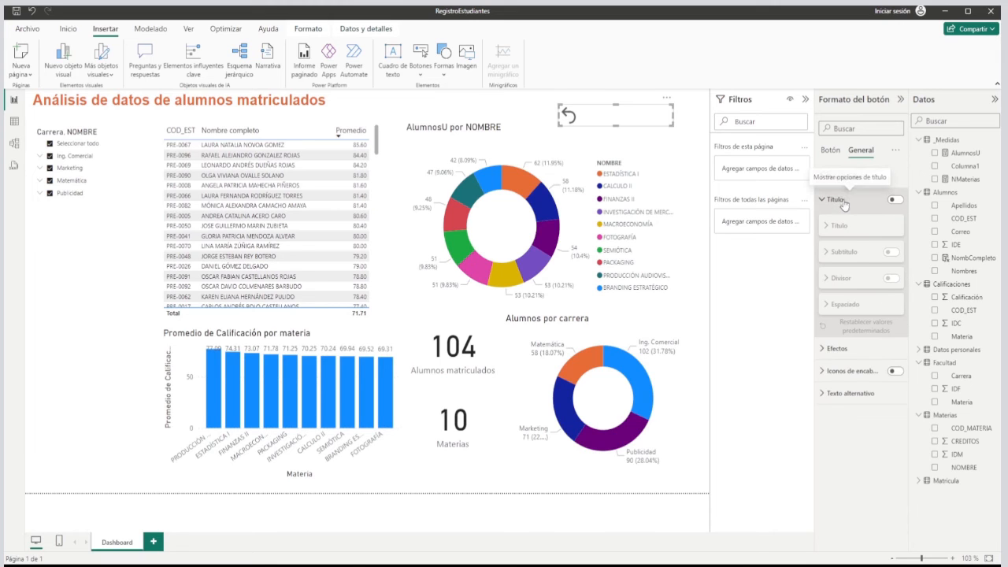
pyautogui.click(895, 200)
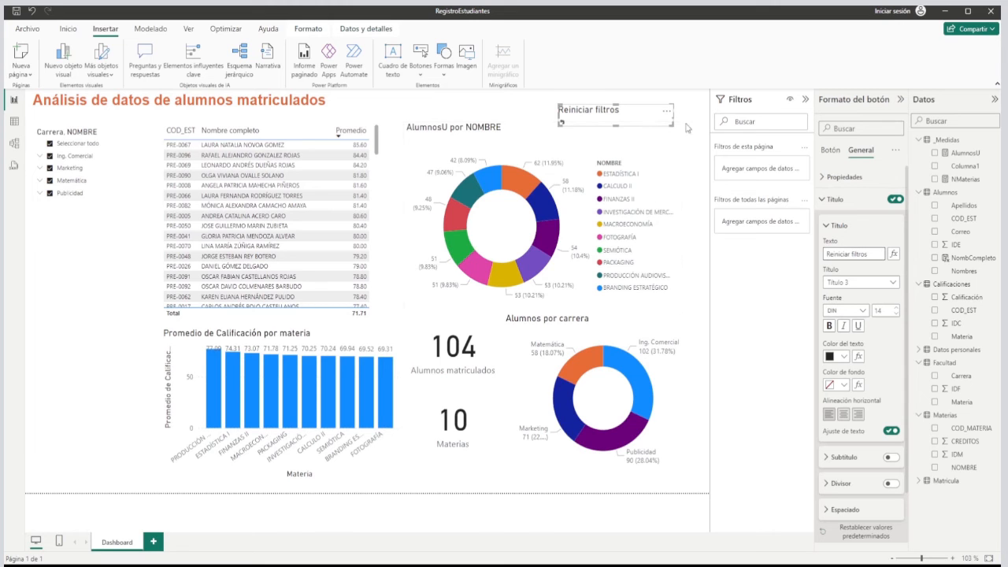
pyautogui.click(842, 417)
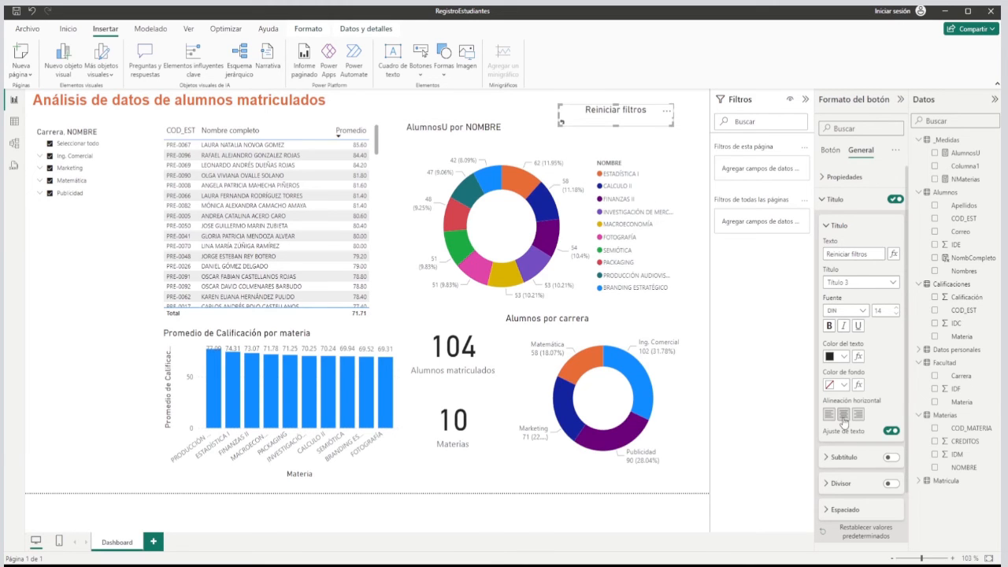
pyautogui.click(696, 146)
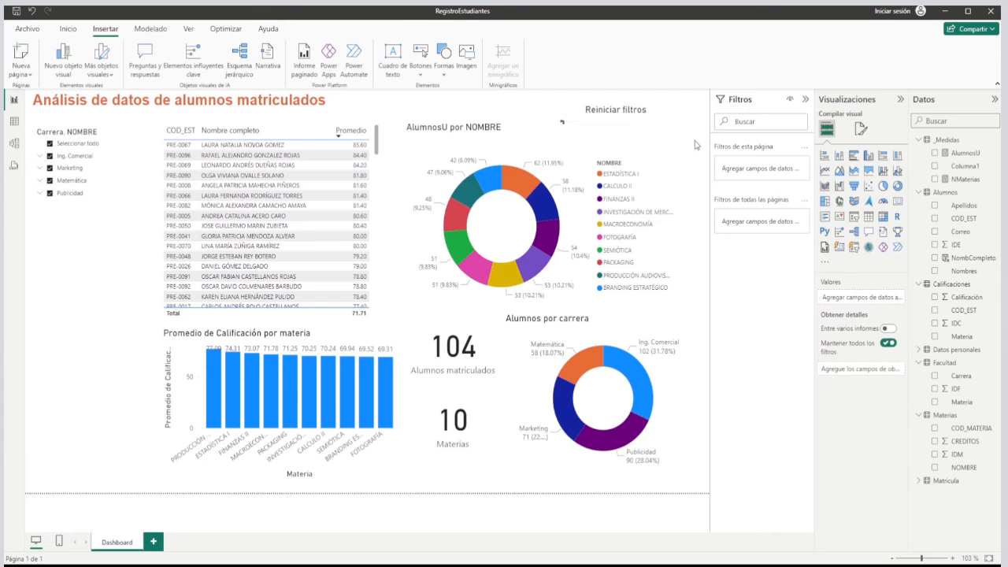
pyautogui.click(645, 130)
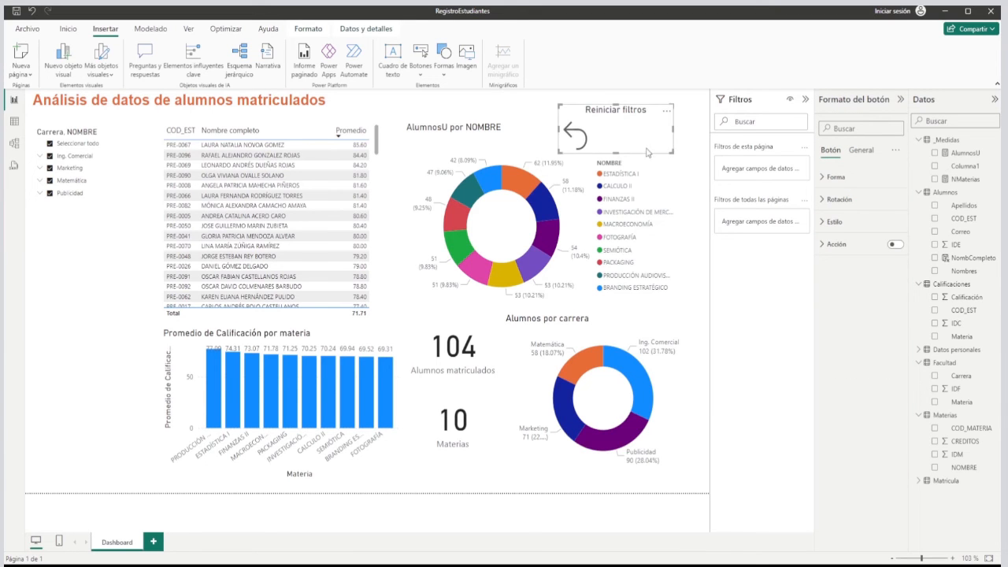
pyautogui.moveTo(620, 155); pyautogui.dragTo(619, 140)
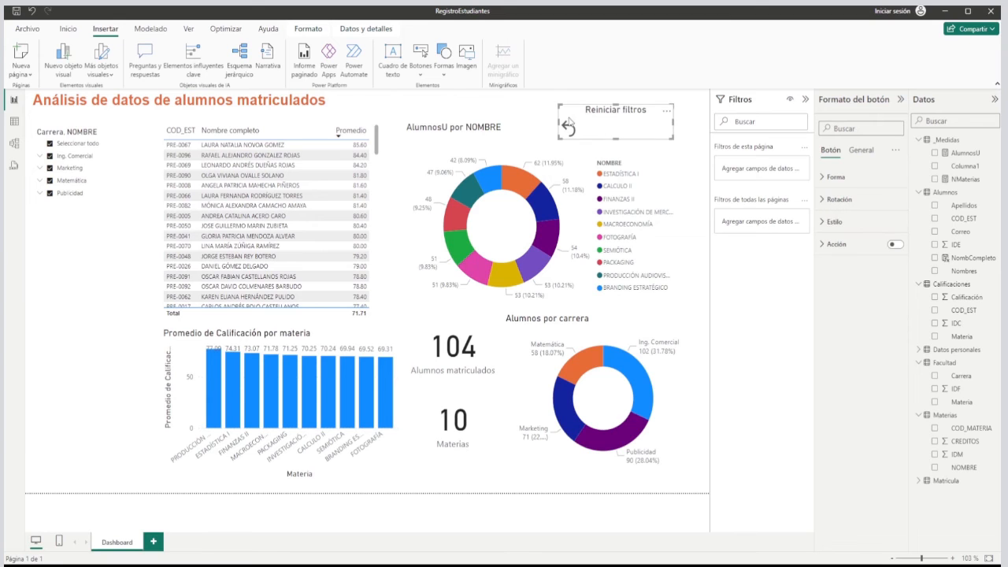
# Turn on the button's style text, enter "Reiniciar filtros", set the font size to 14 and centre it horizontally.
pyautogui.click(823, 222)
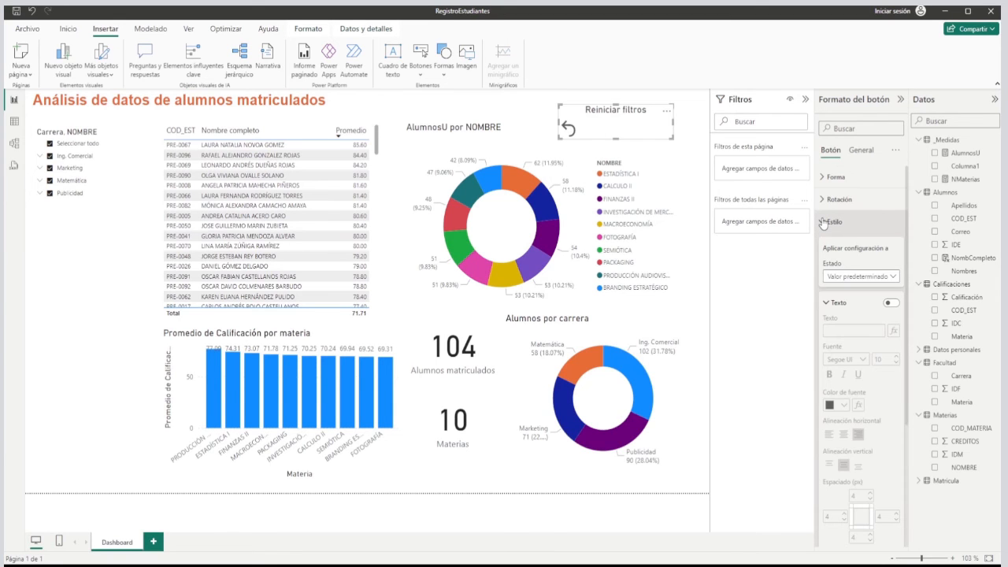
pyautogui.click(890, 304)
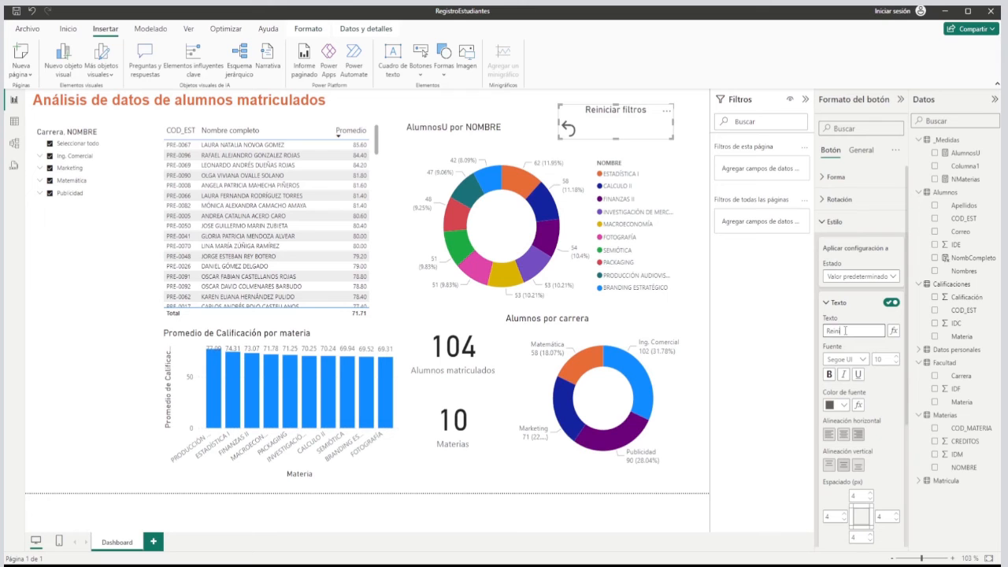
pyautogui.write('filtros')
pyautogui.click(897, 357)
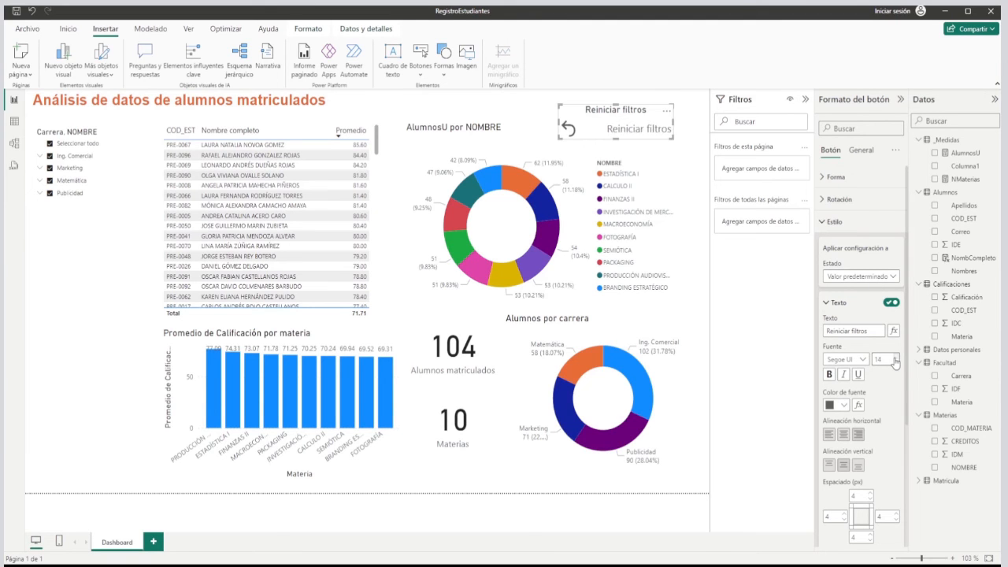
pyautogui.click(845, 436)
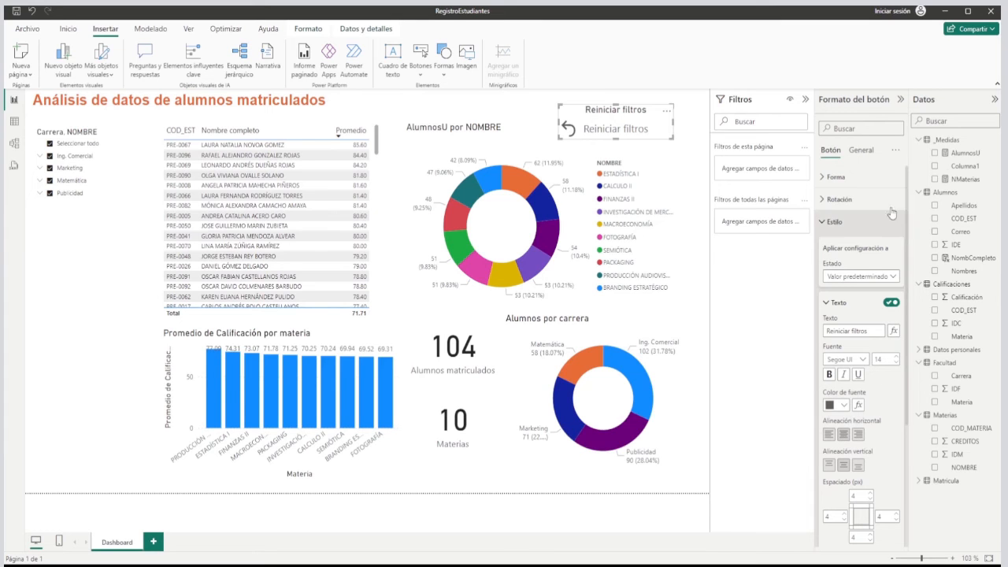
# Turn off the button's title so that only its style text remains.
pyautogui.click(830, 223)
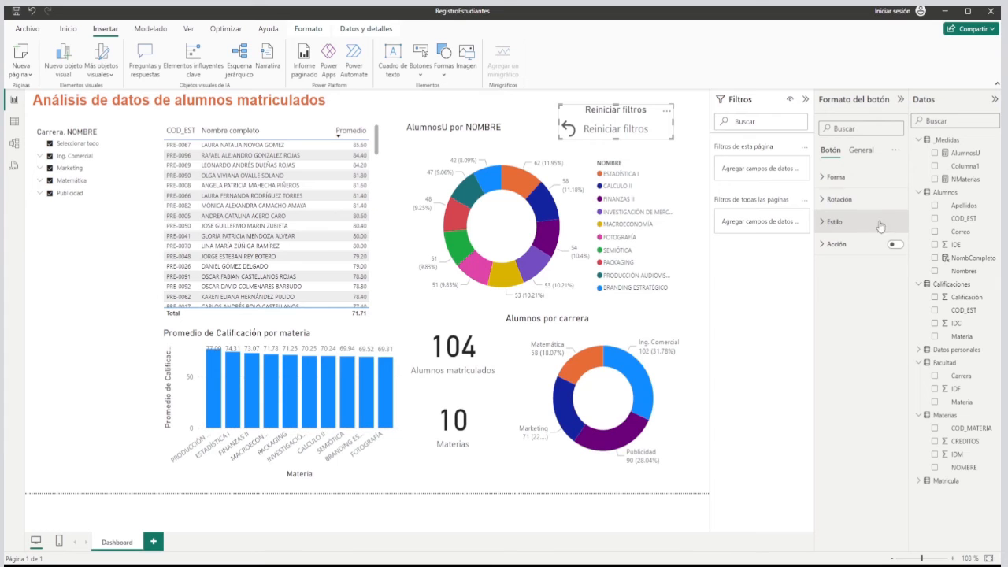
pyautogui.click(861, 151)
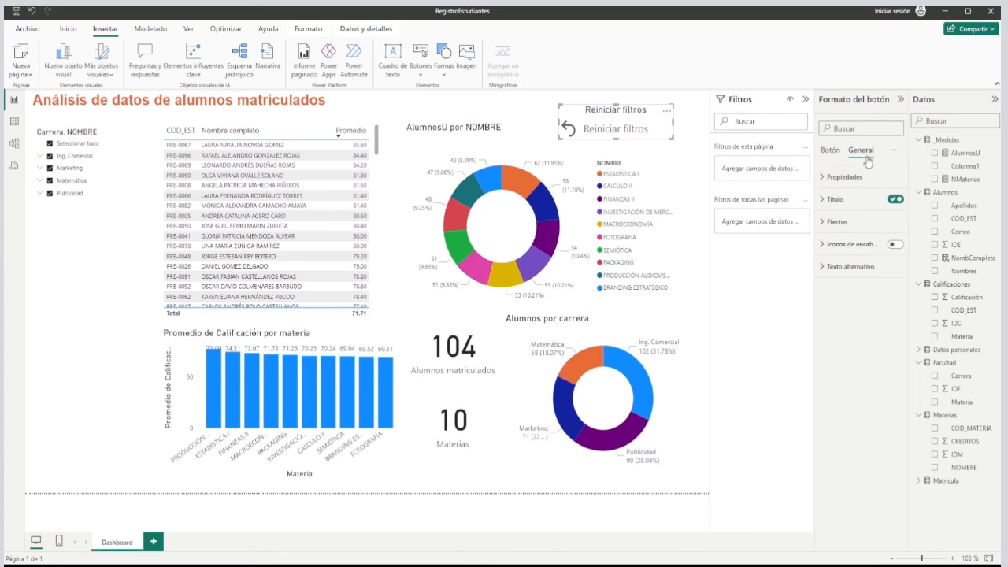
pyautogui.click(895, 200)
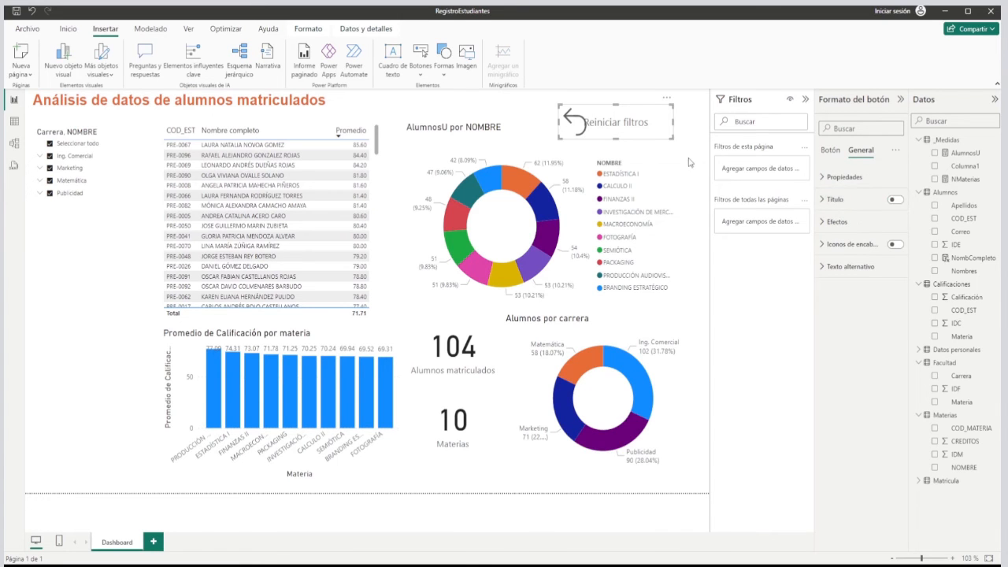
# Align the "Reiniciar filtros" button text horizontally to the right, clear of the arrow icon.
pyautogui.click(830, 150)
pyautogui.click(846, 226)
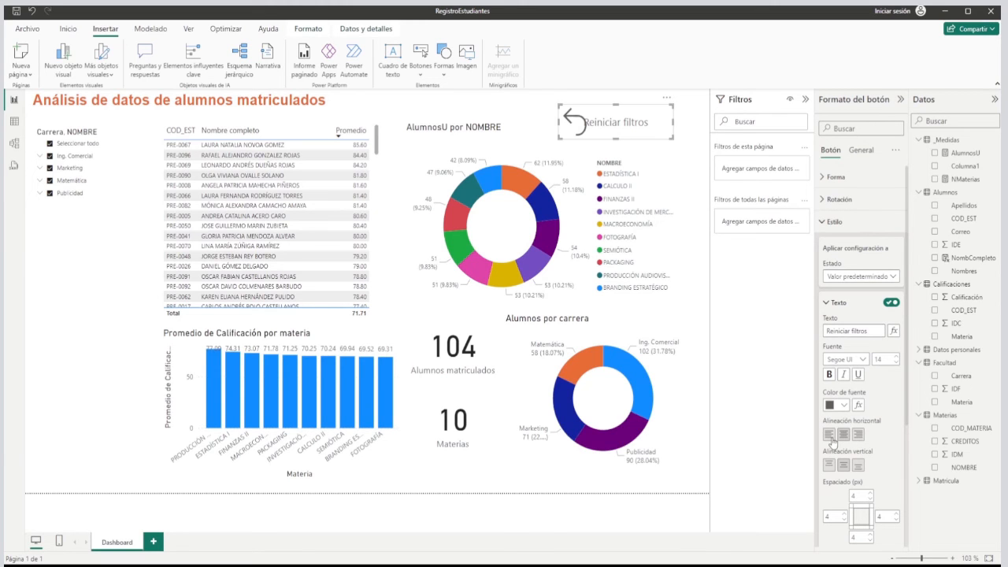
pyautogui.click(858, 437)
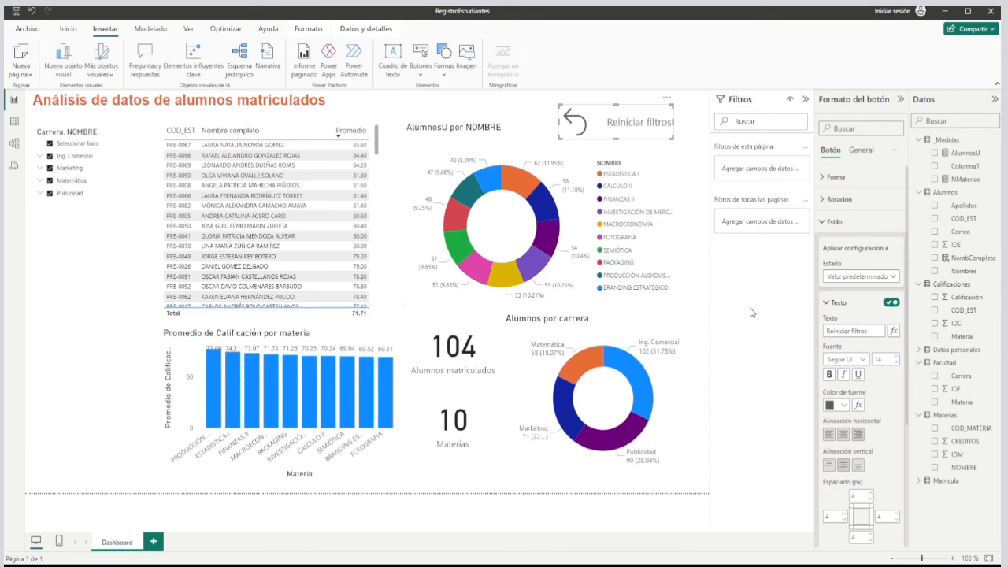
# Reduce the Reiniciar filtros button's height and move it slightly up and right, above the AlumnosU por NOMBRE donut chart.
pyautogui.click(670, 158)
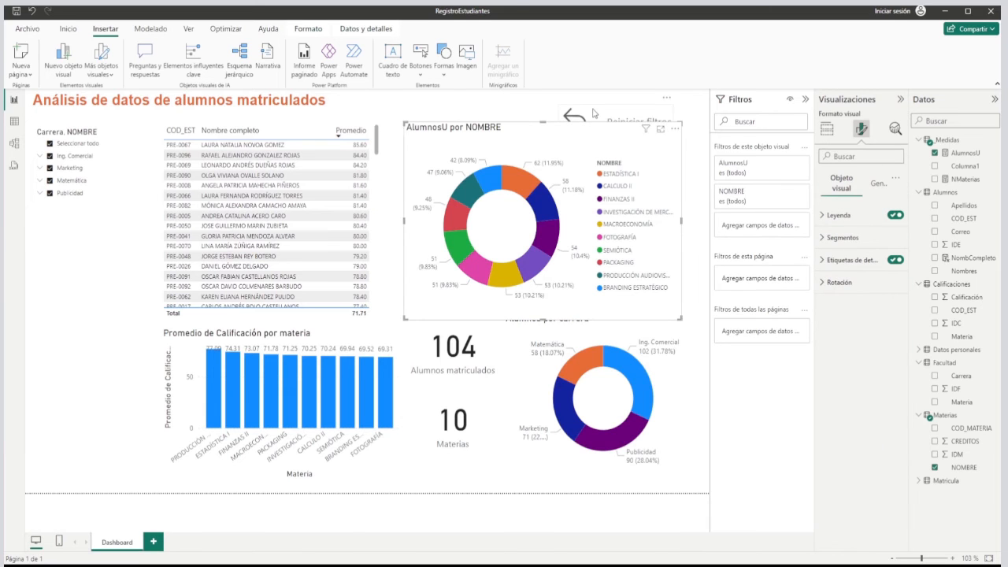
pyautogui.click(593, 114)
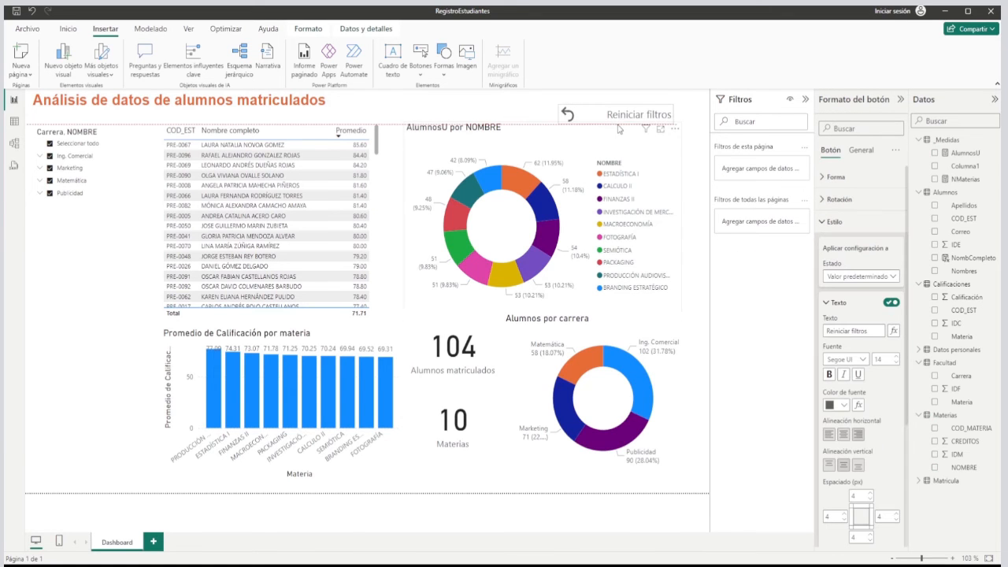
pyautogui.click(633, 98)
pyautogui.moveTo(634, 111); pyautogui.dragTo(643, 101)
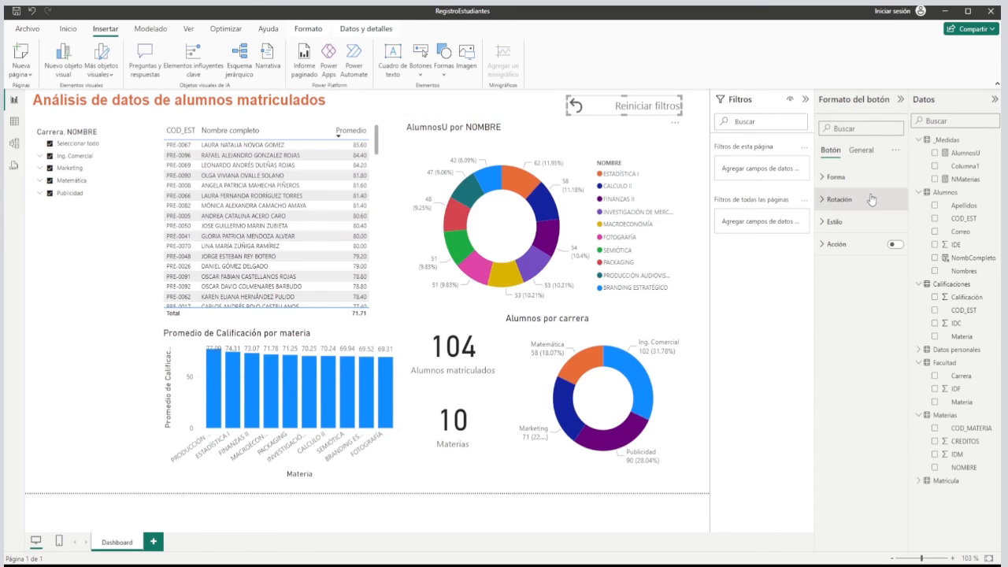
# Turn on the button's fill and set its colour to the lightest blue theme shade.
pyautogui.click(865, 224)
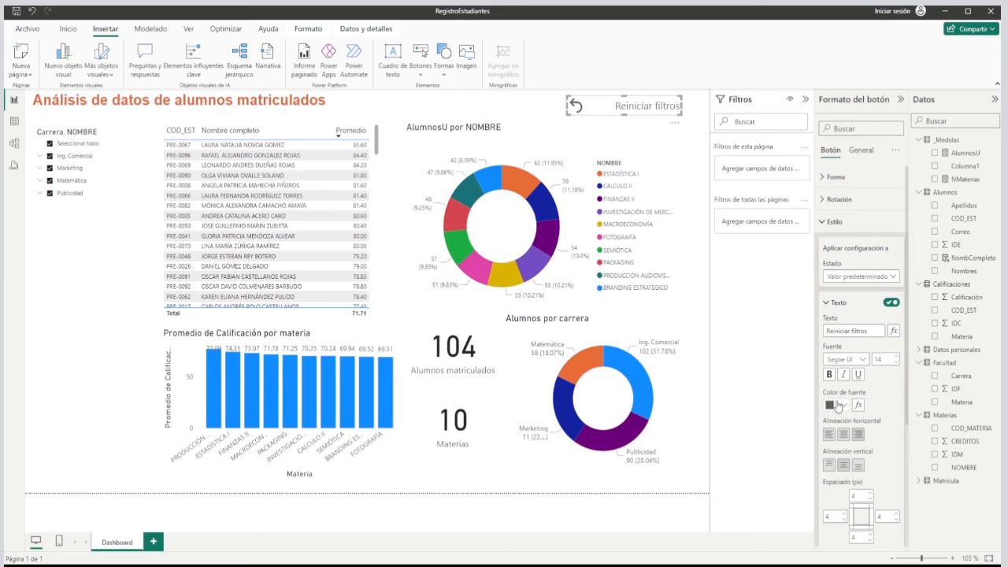
pyautogui.scroll(-3, 860, 384)
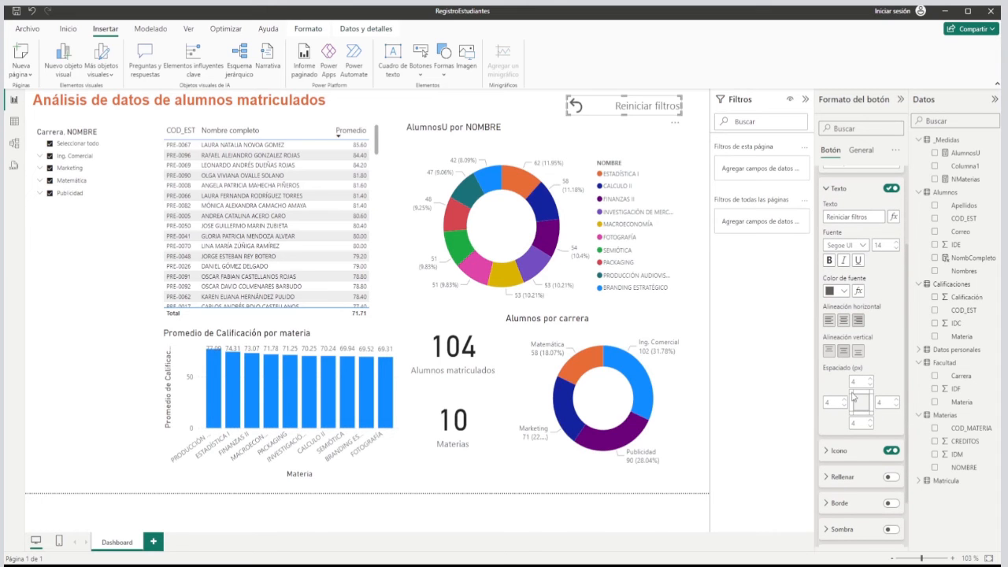
pyautogui.click(890, 477)
pyautogui.click(854, 482)
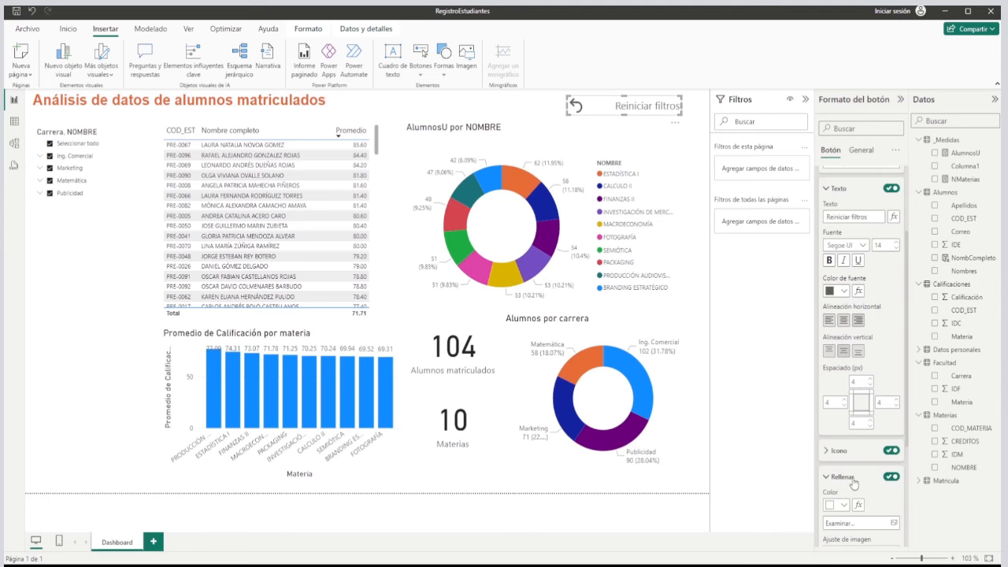
pyautogui.click(844, 506)
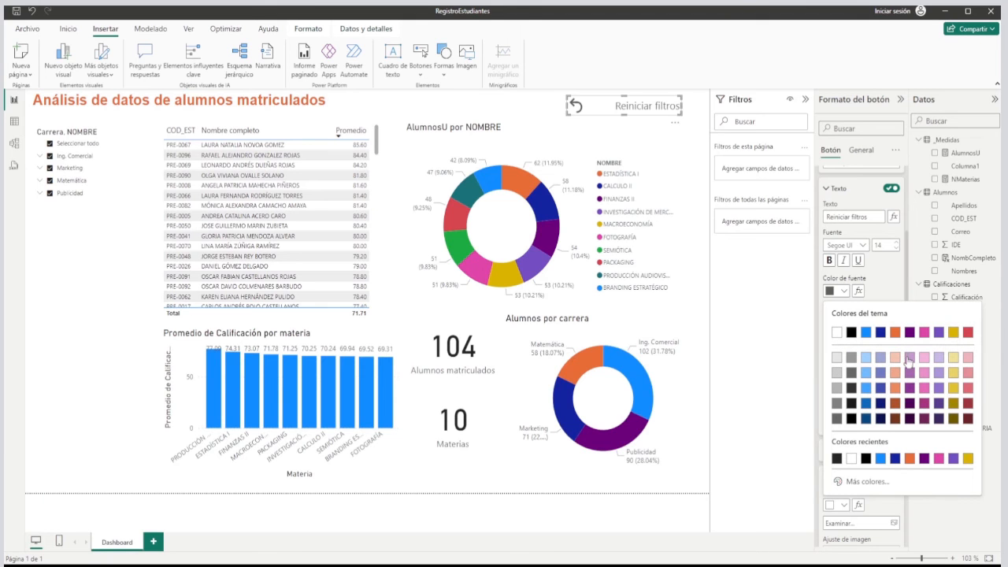
pyautogui.click(866, 359)
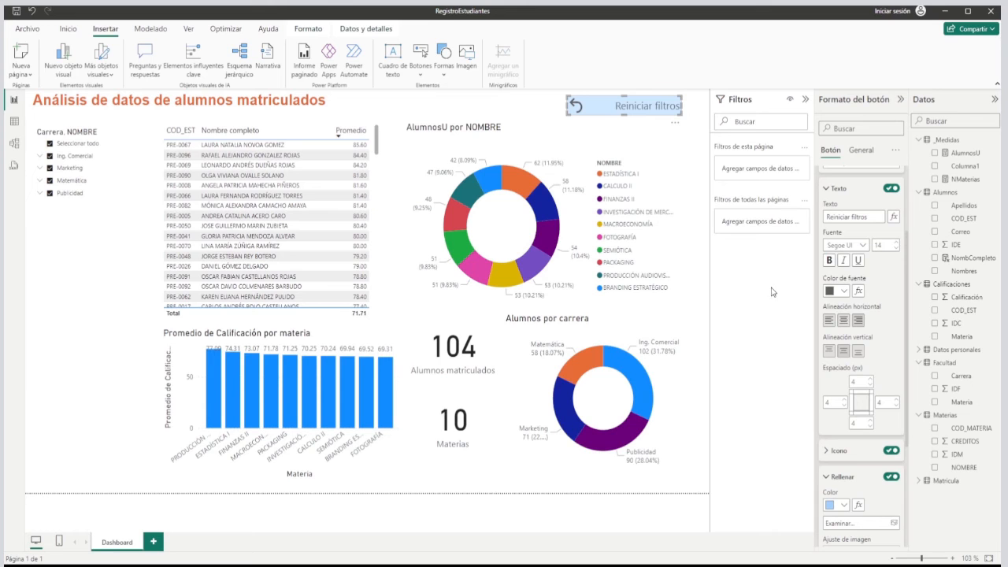
pyautogui.click(697, 160)
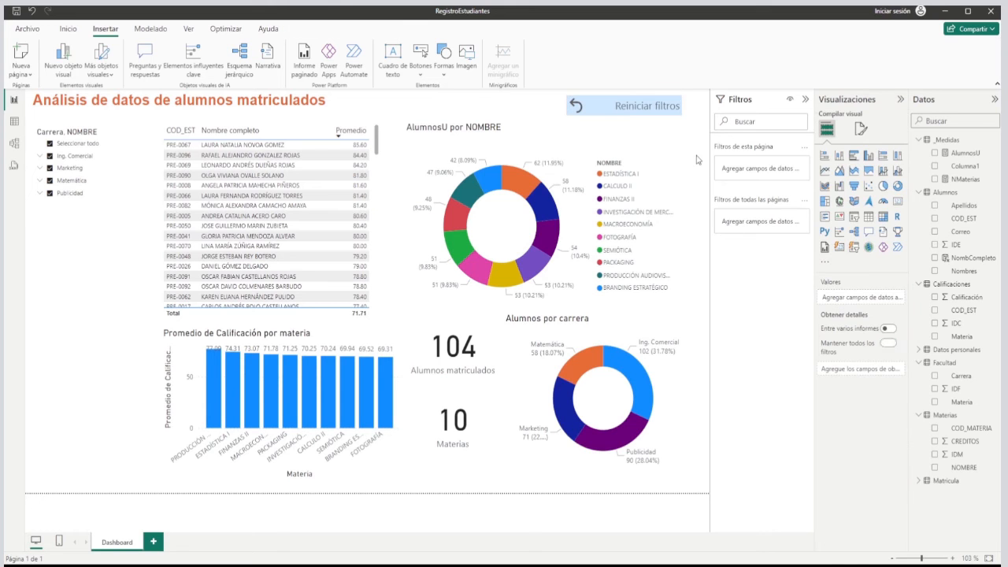
pyautogui.click(607, 107)
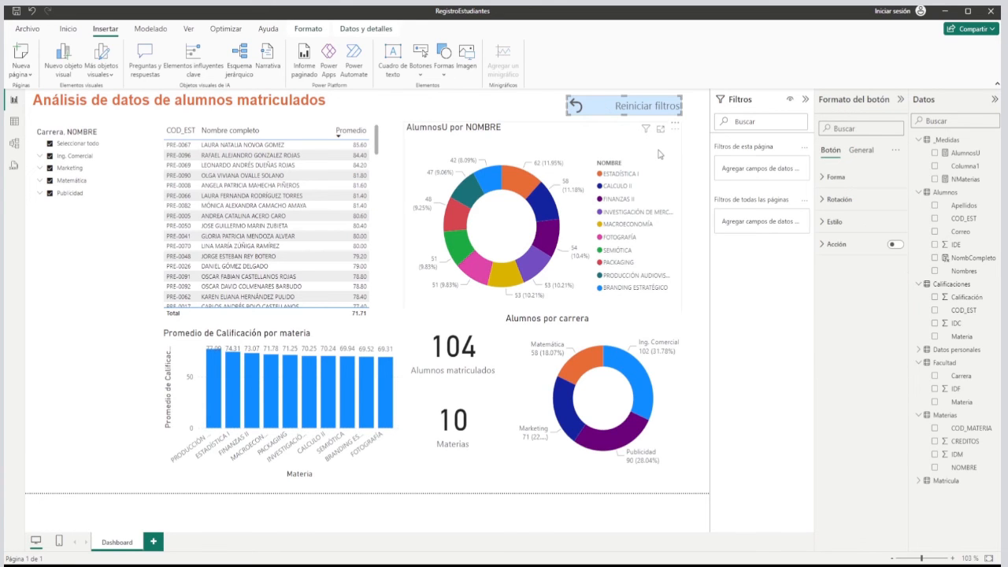
pyautogui.click(549, 112)
pyautogui.click(612, 107)
pyautogui.click(538, 112)
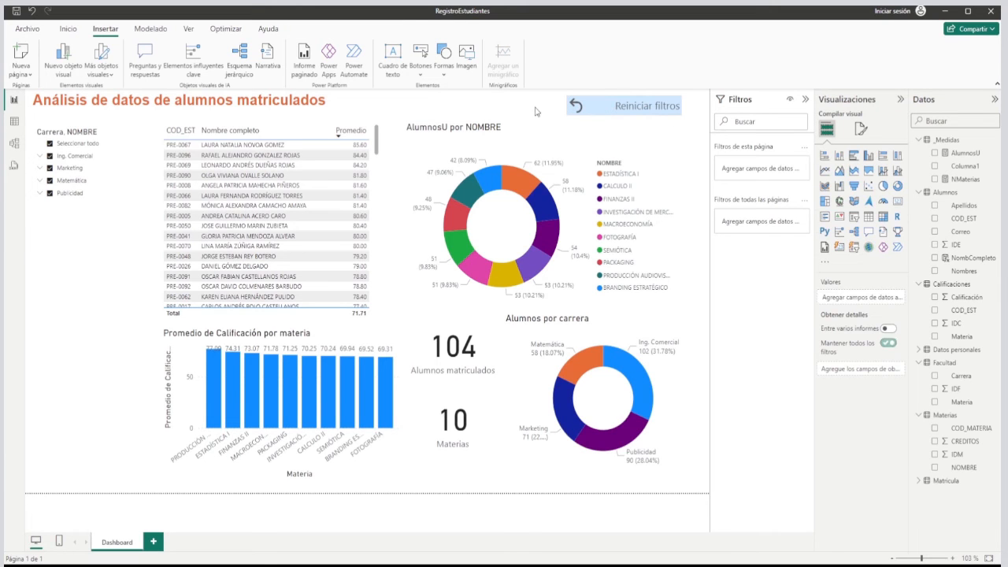
pyautogui.click(630, 115)
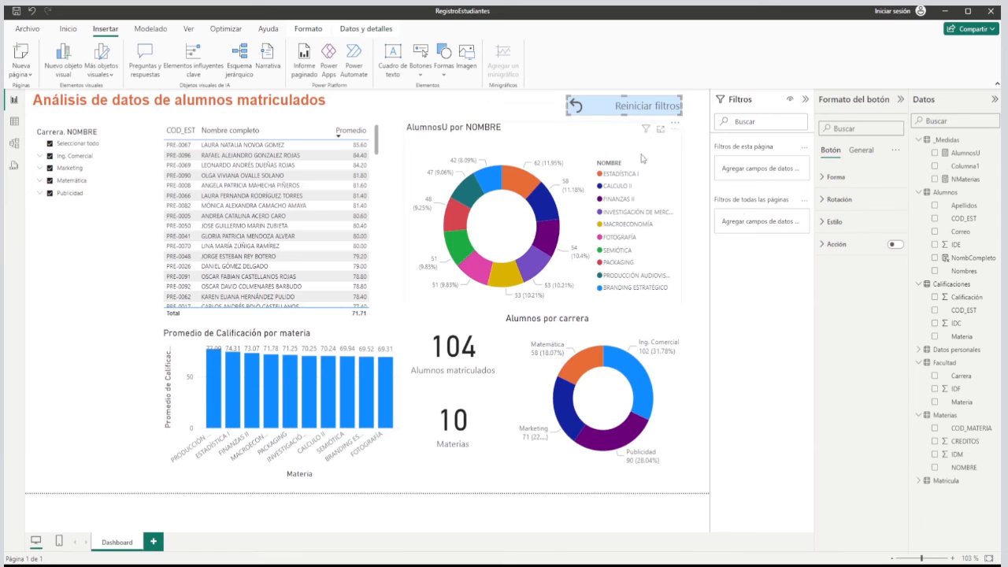
pyautogui.click(546, 111)
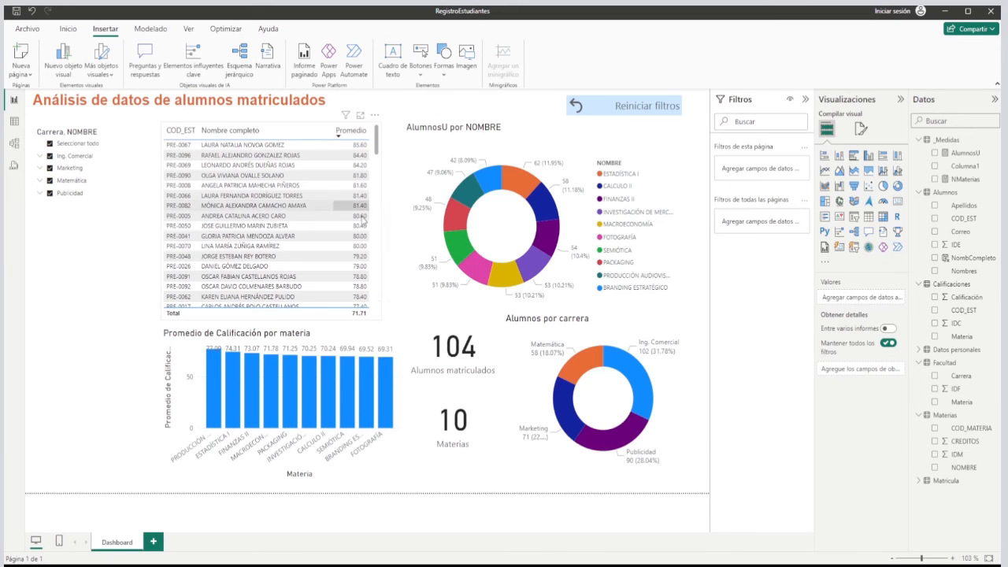
# Shorten the student table slightly from its lower edge, clear of the average-grade bar chart, and sort it ascending by Nombre completo.
pyautogui.click(377, 242)
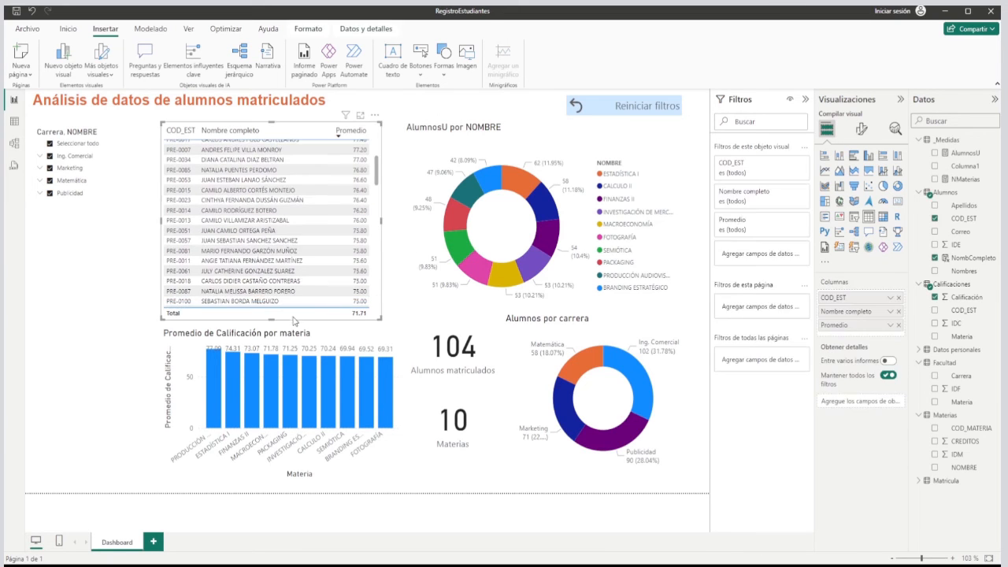
pyautogui.click(274, 320)
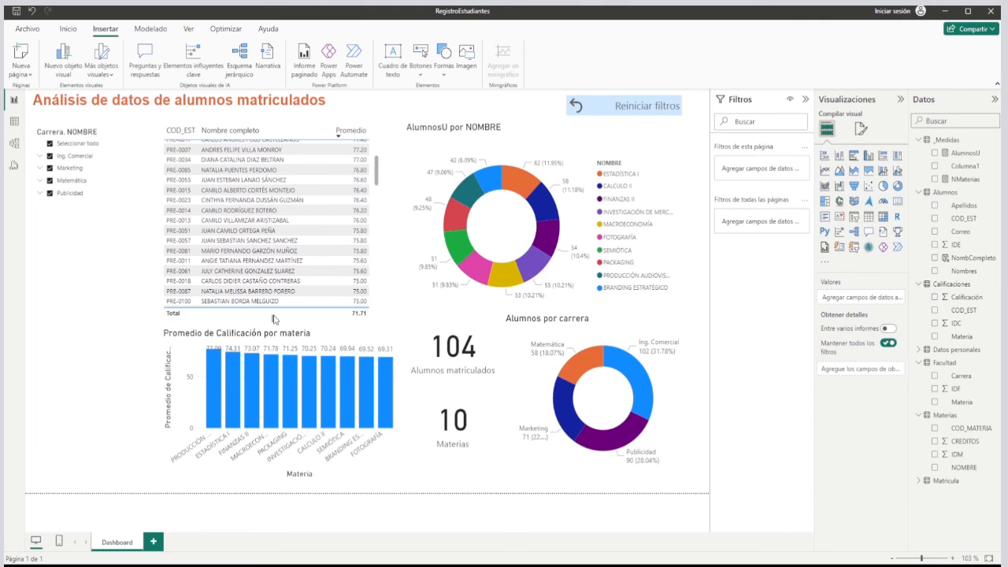
pyautogui.click(275, 311)
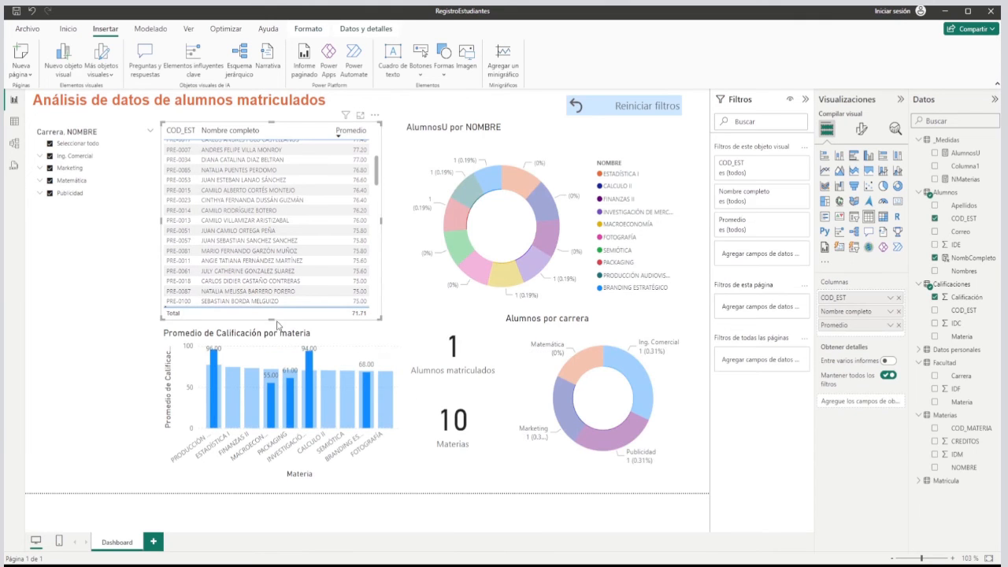
pyautogui.moveTo(271, 319); pyautogui.dragTo(271, 307)
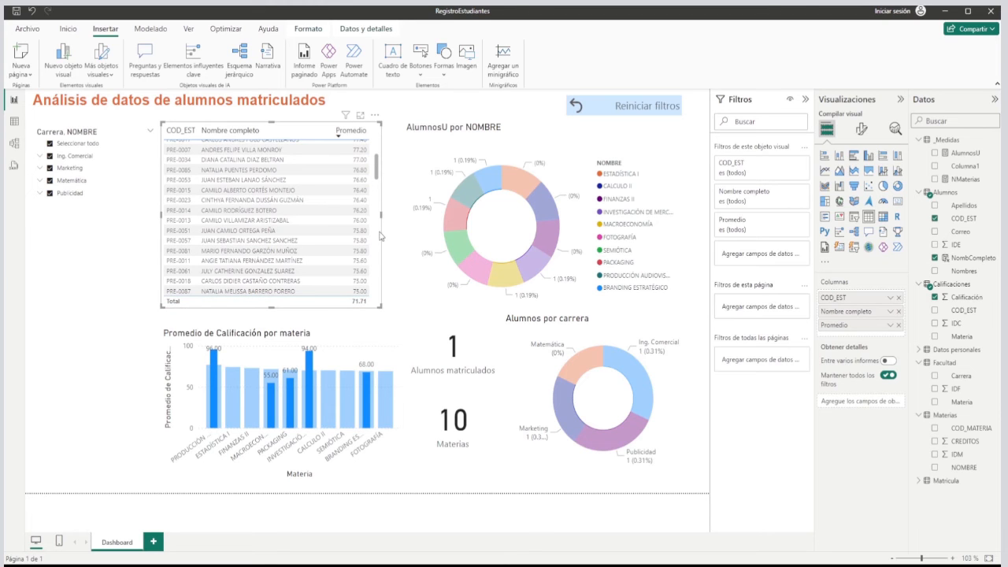
pyautogui.click(465, 107)
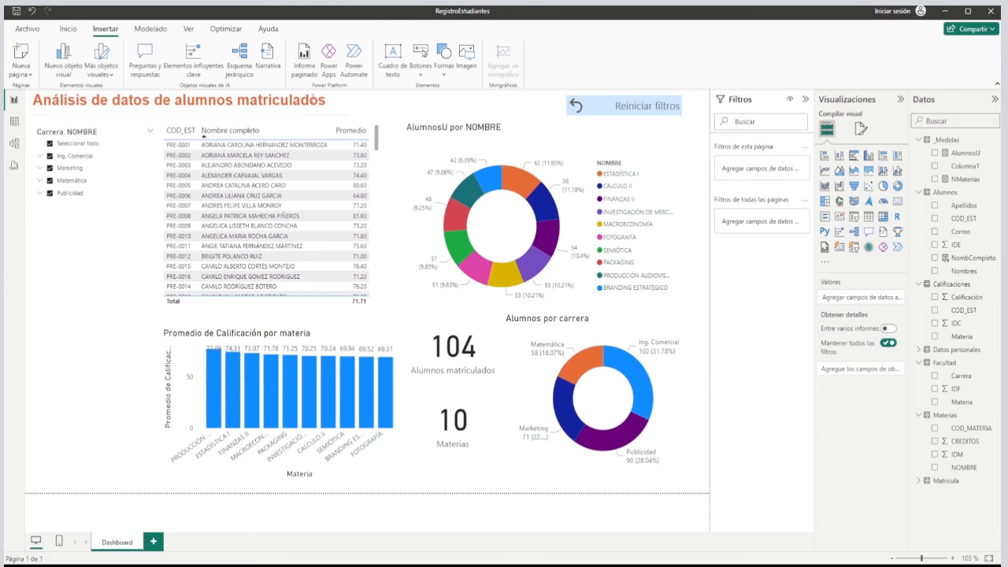
# Show the report's view options.
pyautogui.click(191, 30)
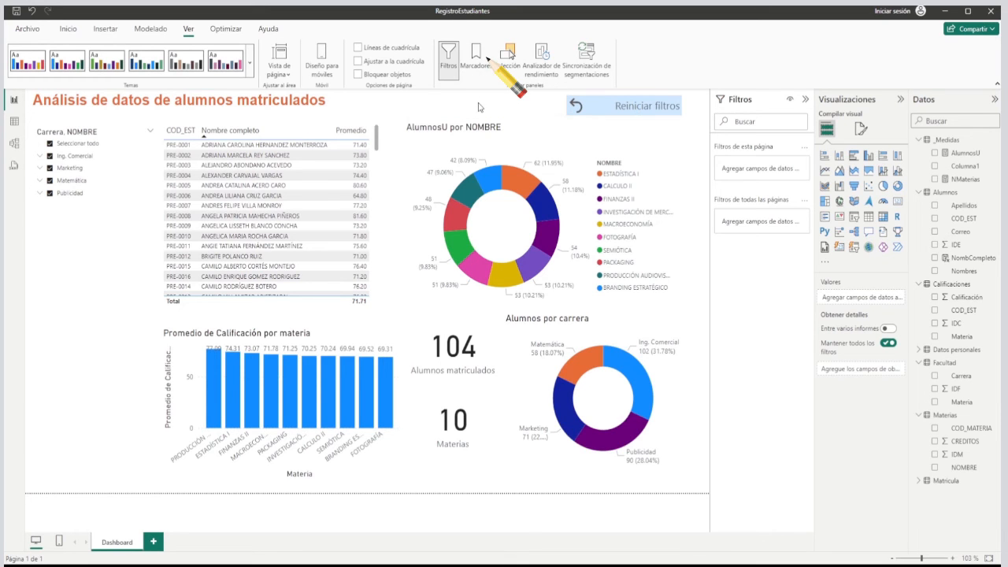
# Add a bookmark of the unfiltered dashboard, name it Inicio, and collapse the list of bookmarks.
pyautogui.click(477, 69)
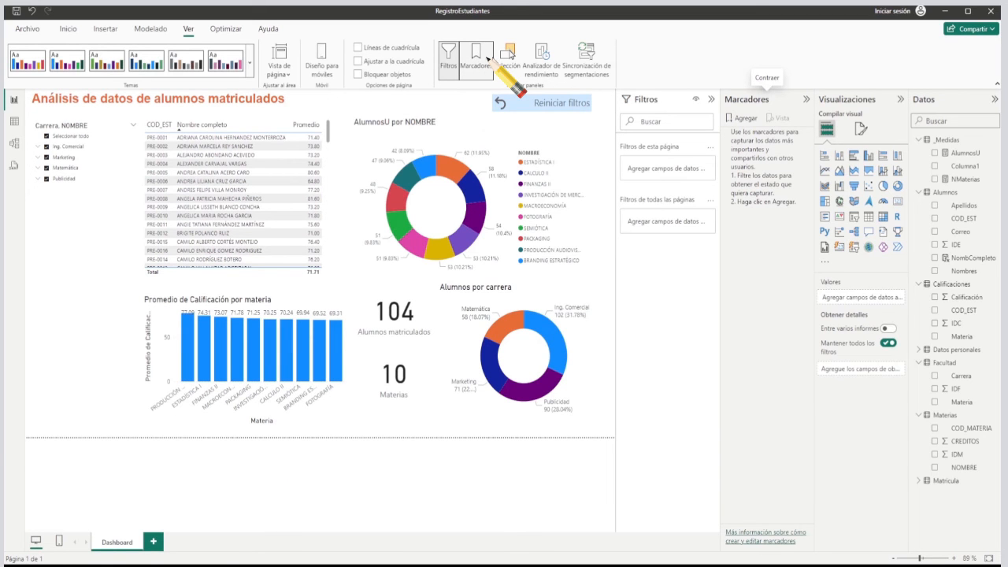
pyautogui.click(748, 119)
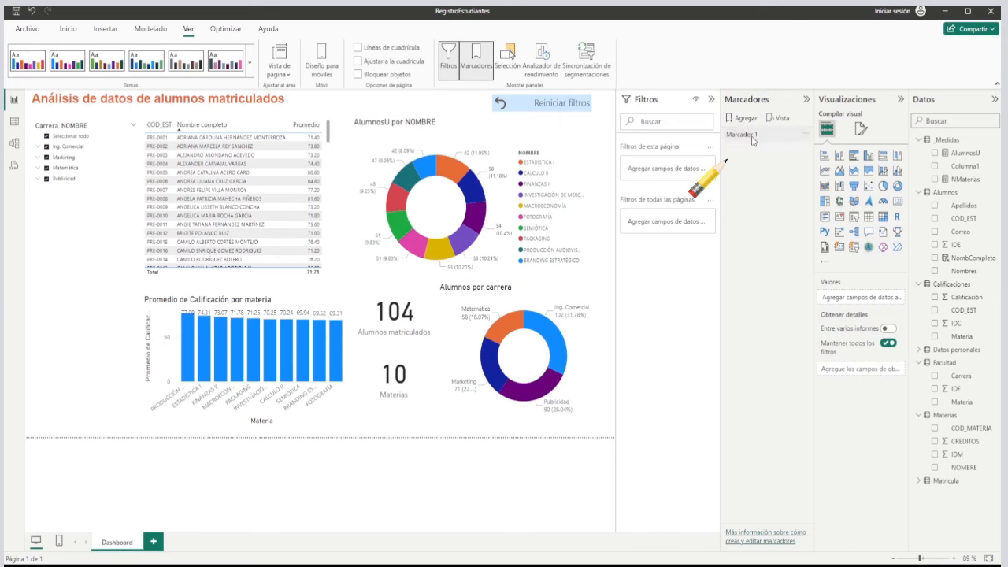
pyautogui.doubleClick(754, 135)
pyautogui.press('BackSpace')
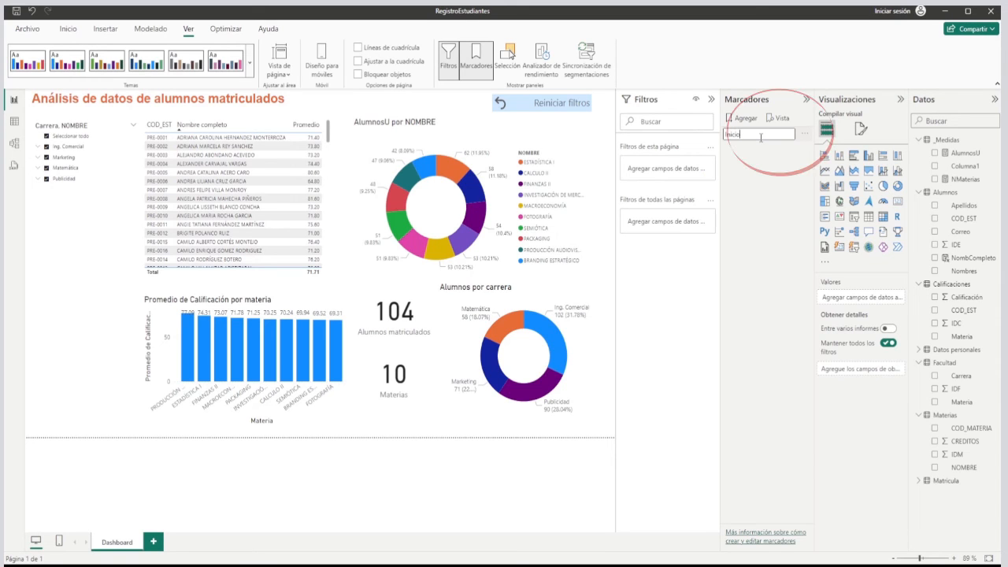
pyautogui.click(803, 136)
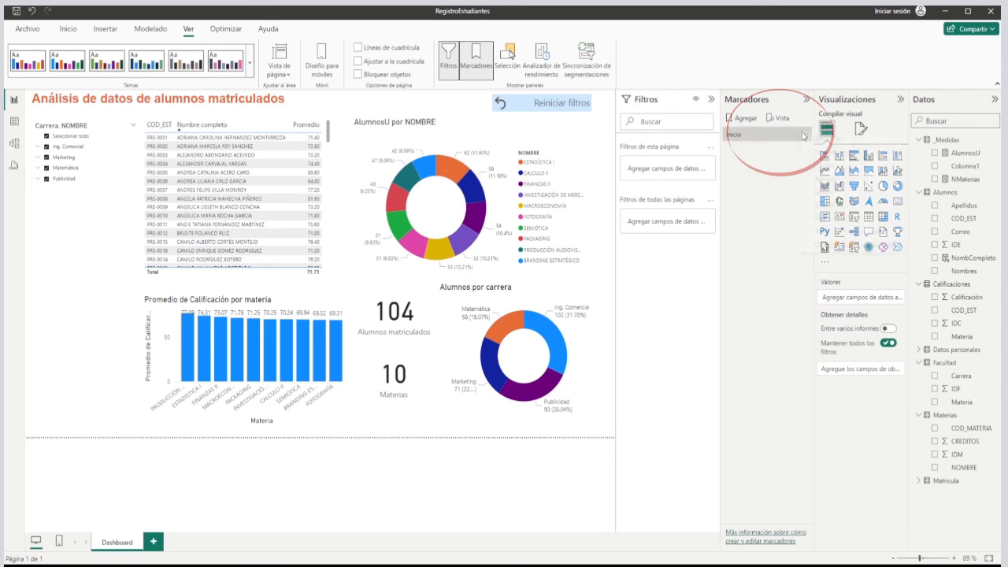
pyautogui.click(834, 144)
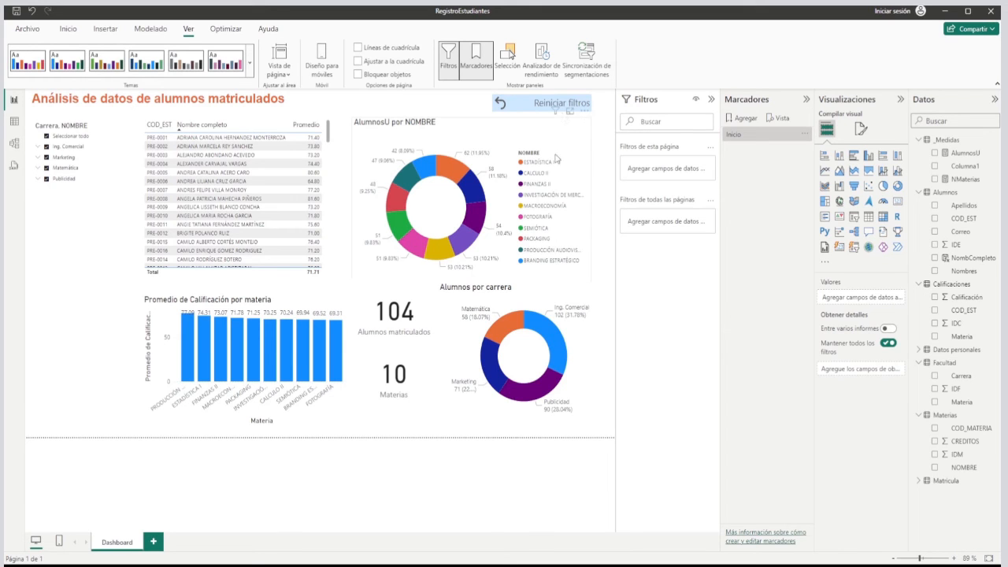
pyautogui.click(738, 137)
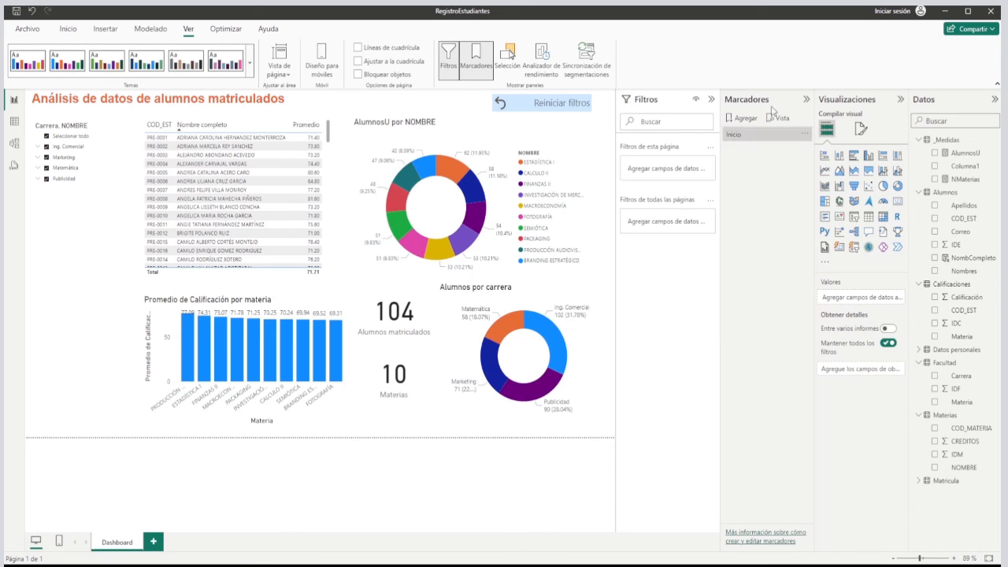
pyautogui.click(807, 104)
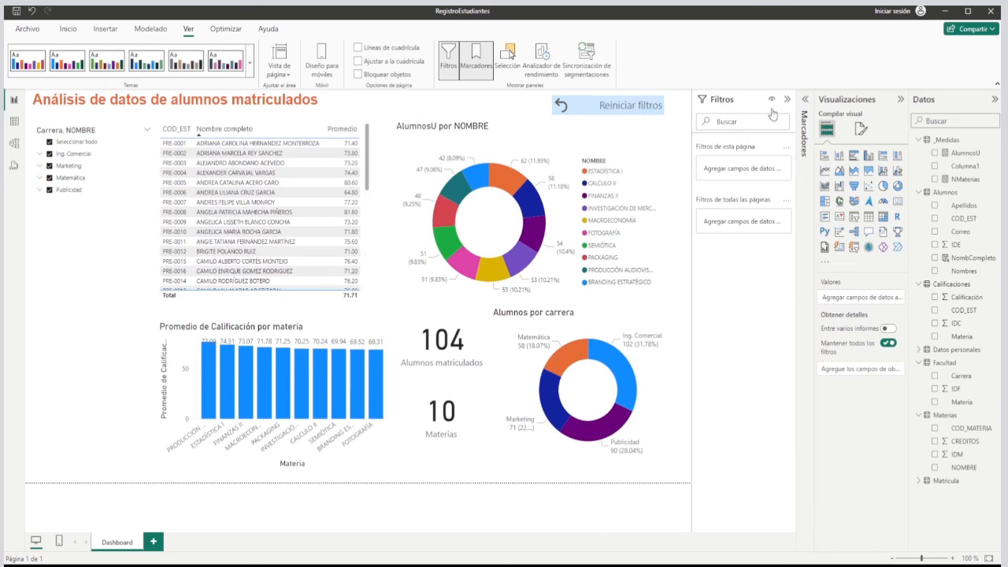
# Turn on the Reiniciar filtros button's action, set its type to Marcador and assign the Inicio bookmark.
pyautogui.click(578, 109)
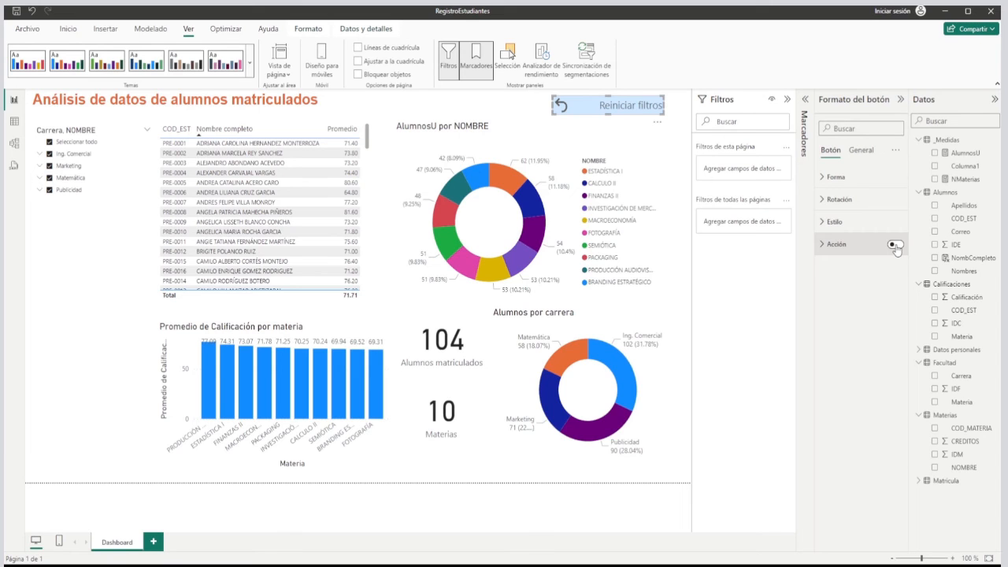
pyautogui.click(896, 246)
pyautogui.click(840, 246)
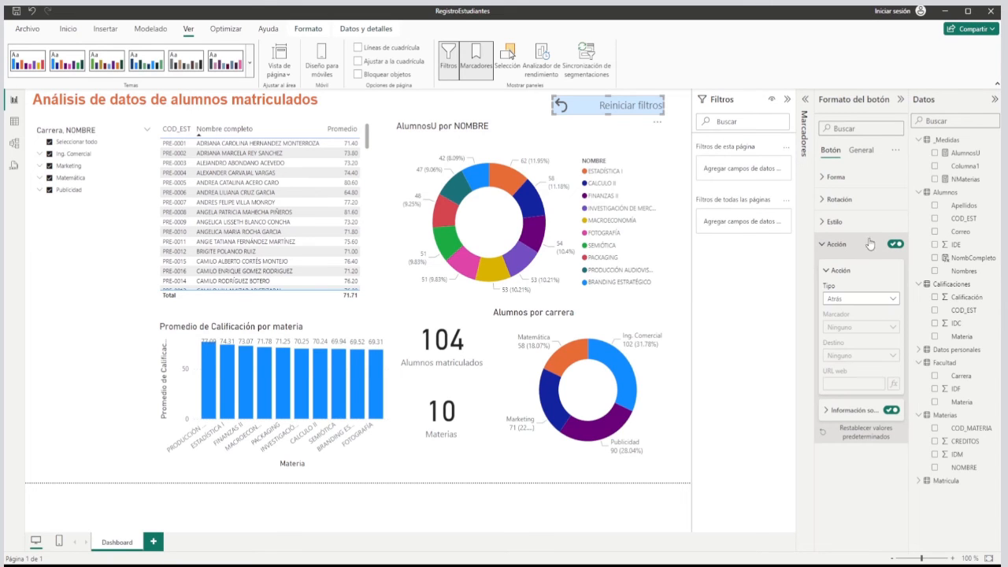
pyautogui.click(894, 300)
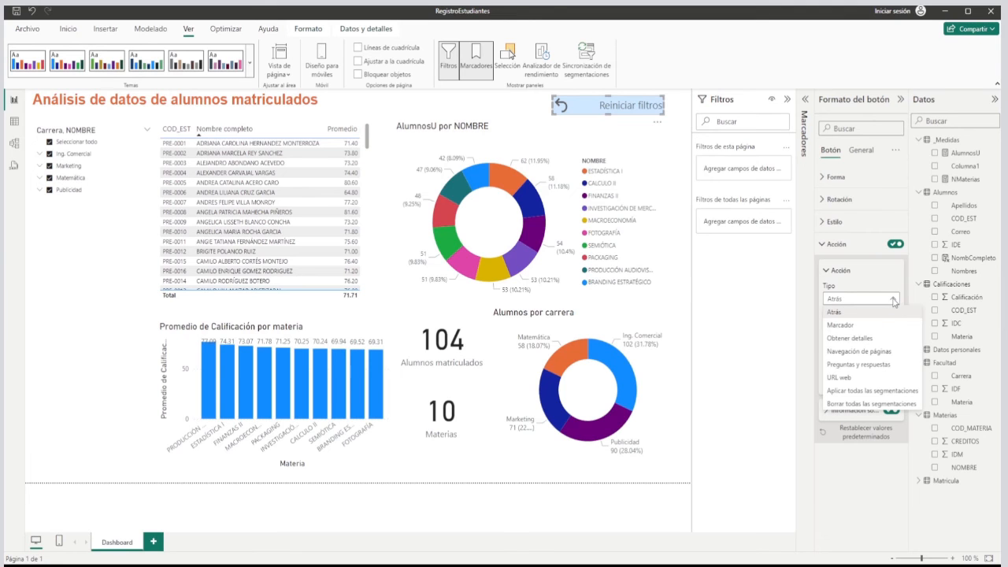
pyautogui.click(860, 325)
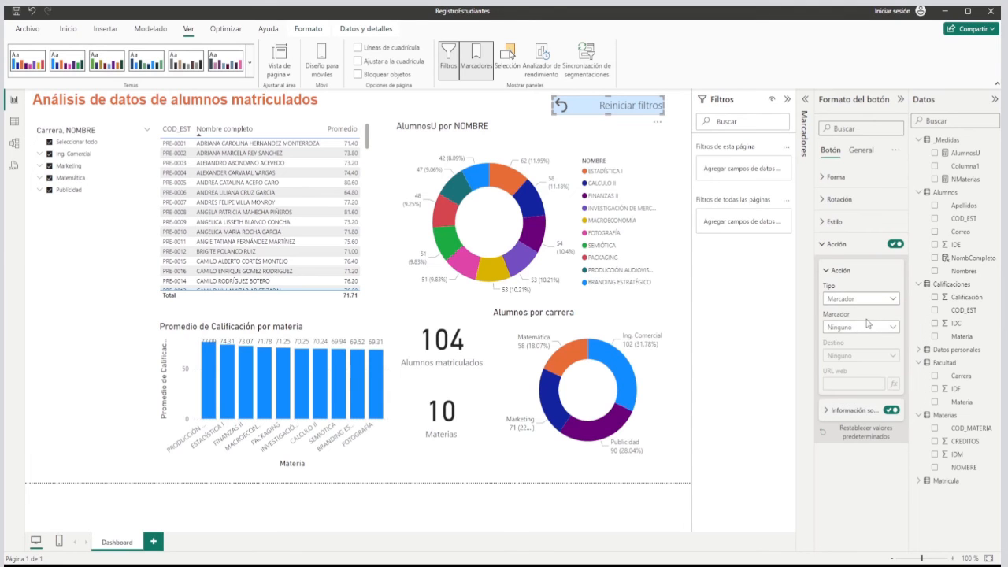
pyautogui.click(893, 329)
pyautogui.click(848, 356)
pyautogui.click(513, 117)
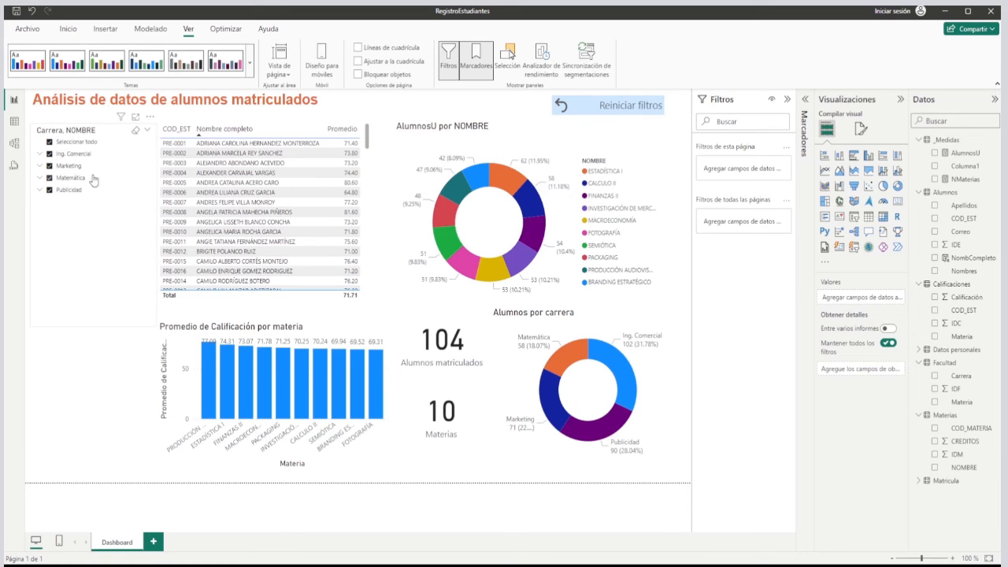
# Exclude Matemática, Ing. Comercial and the PACKAGING subject under Marketing in the Carrera slicer.
pyautogui.click(40, 166)
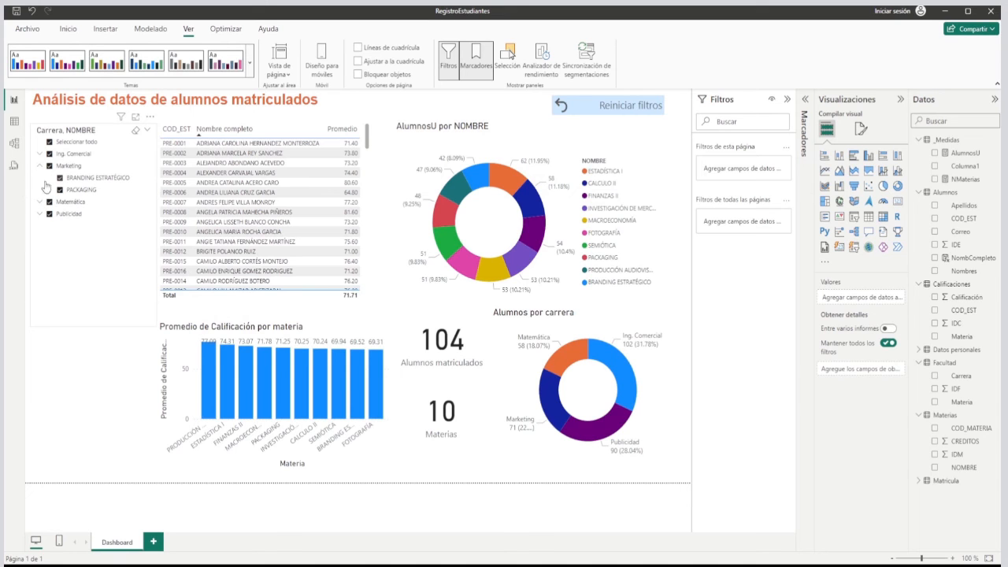
pyautogui.click(49, 202)
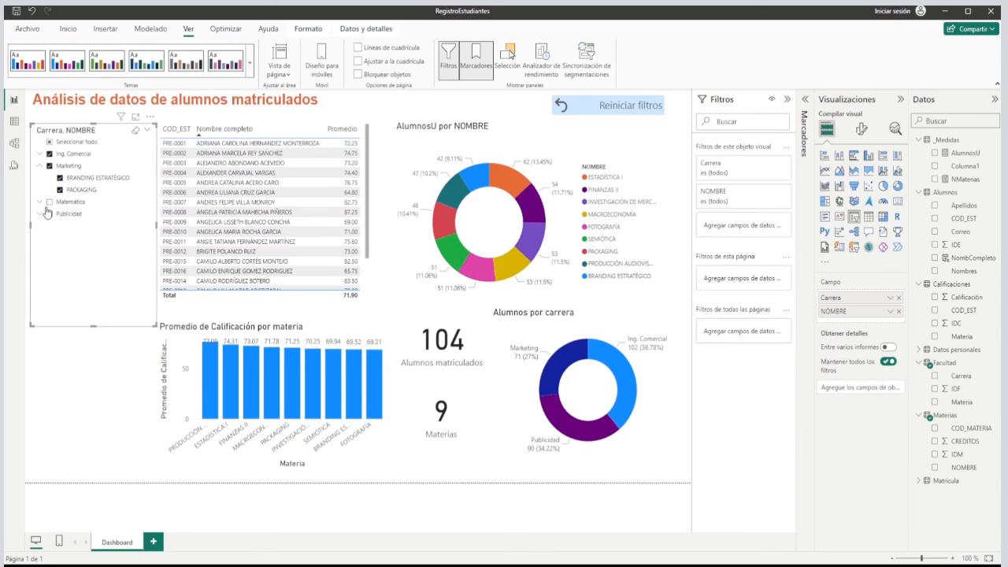
pyautogui.click(49, 154)
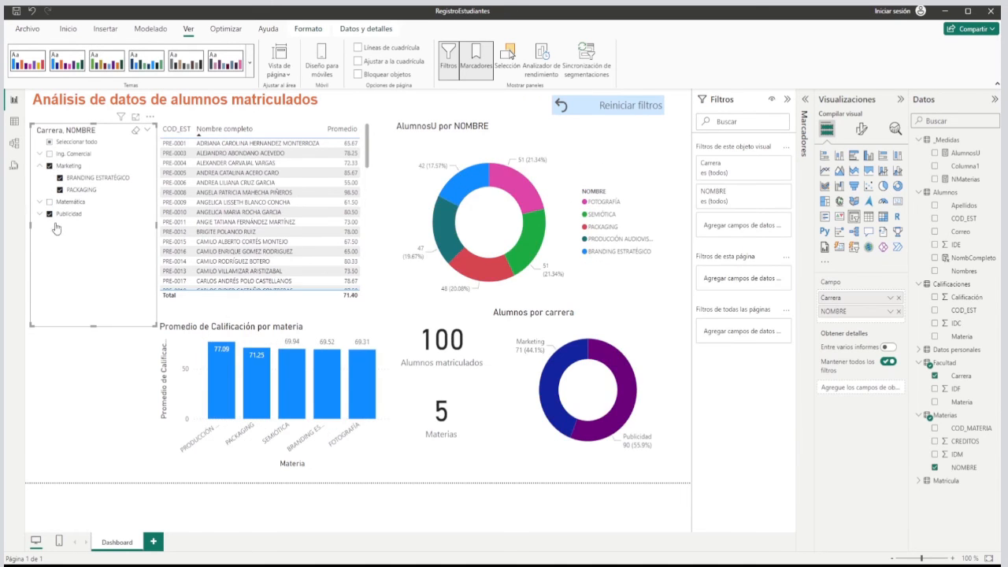
pyautogui.click(60, 190)
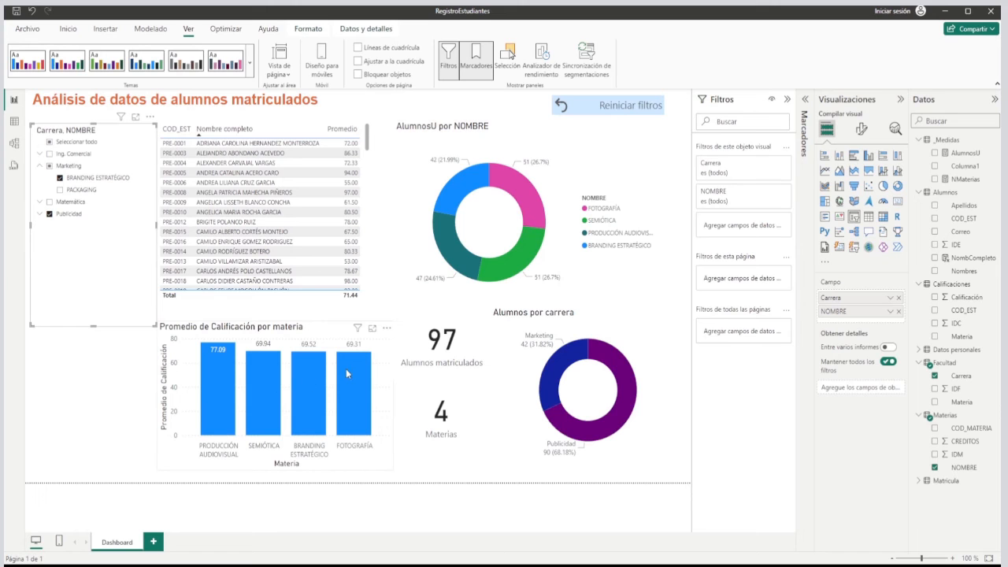
# Cross-filter the dashboard by the BRANDING ESTRATÉGICO bar and individual student rows, and reset it with the Reiniciar filtros button.
pyautogui.click(315, 378)
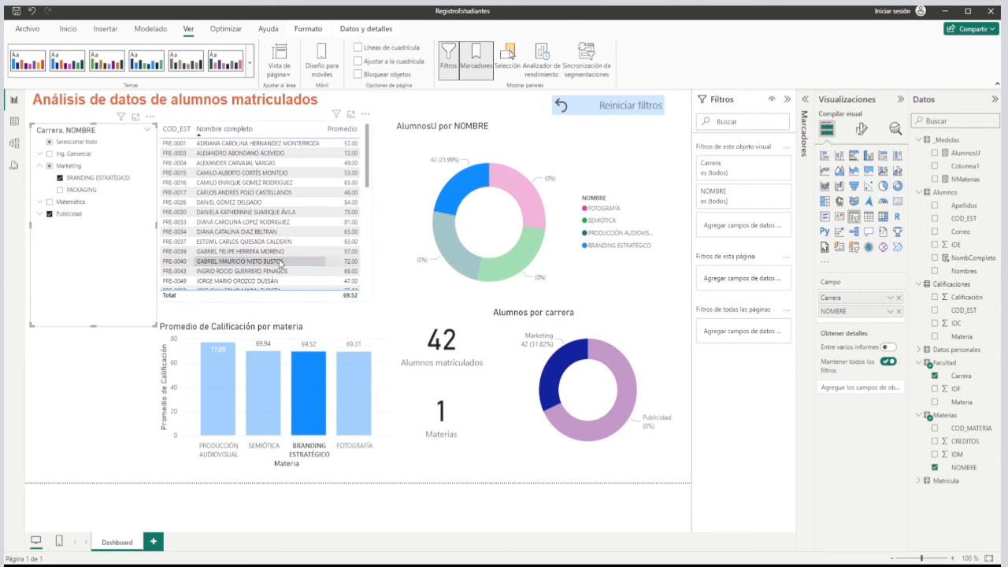
pyautogui.click(265, 231)
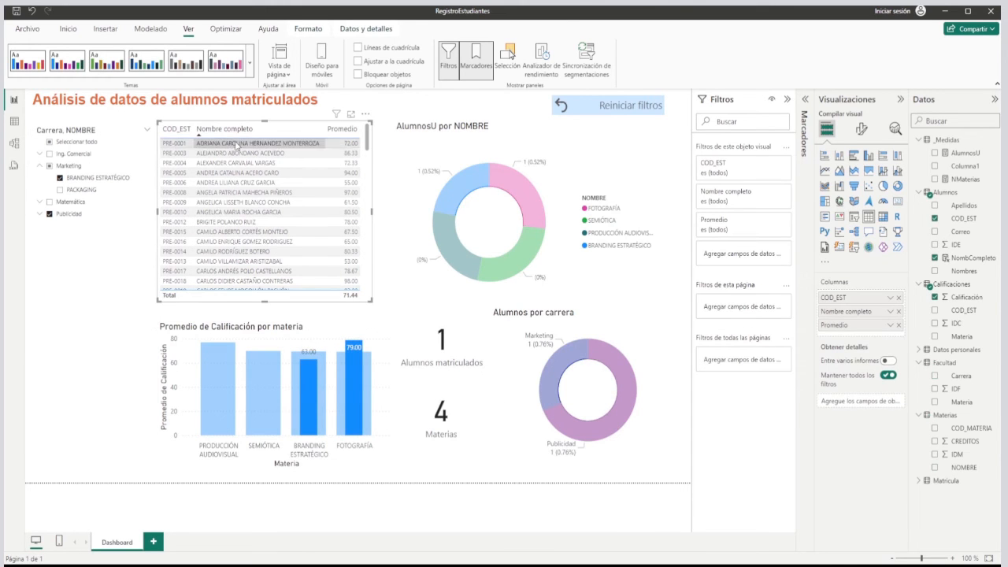
pyautogui.click(244, 202)
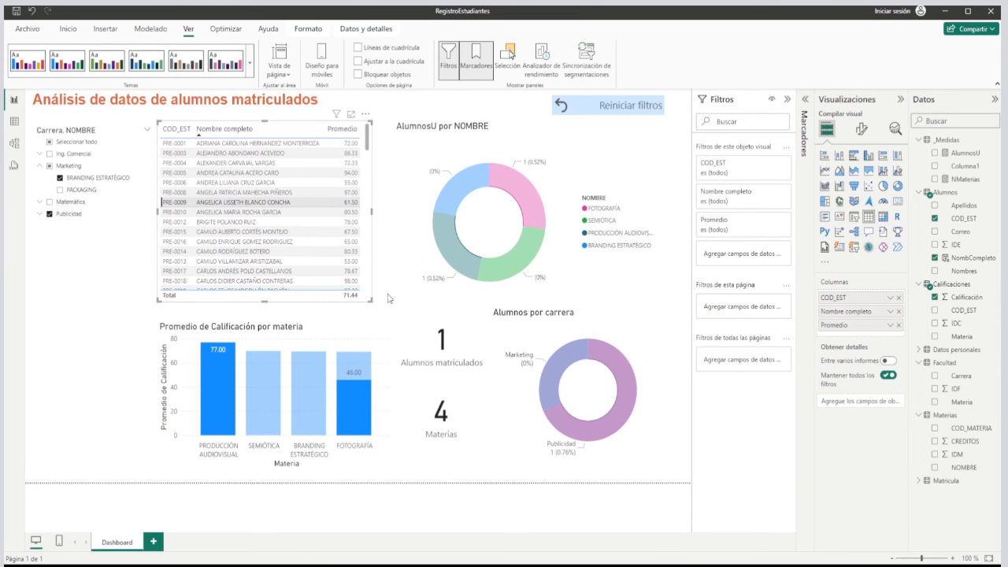
pyautogui.keyDown('ctrl'); pyautogui.click(622, 113); pyautogui.keyUp('ctrl')
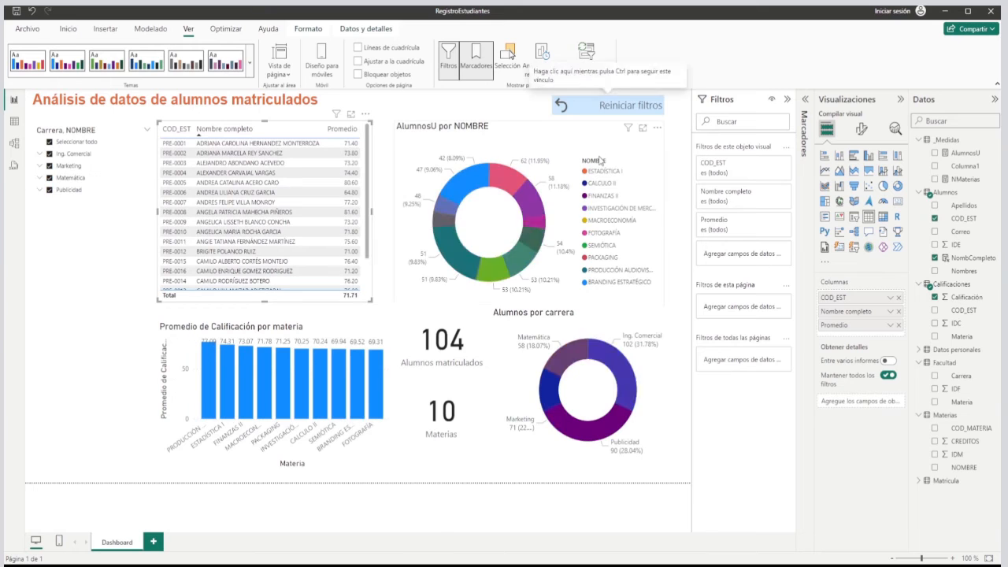
pyautogui.click(506, 114)
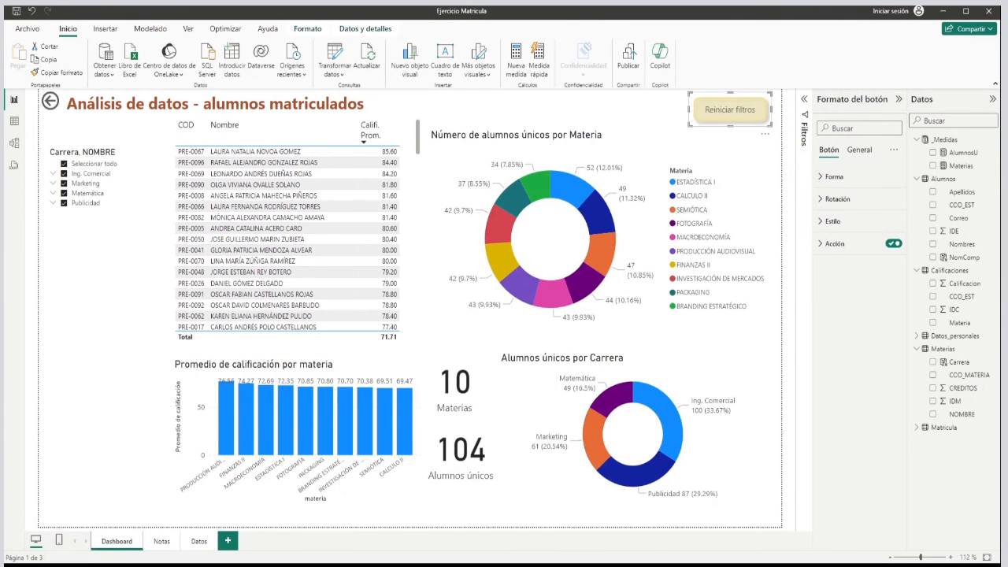
# Examine the Notas page of the Ejercicio Matricula report, selecting individual students to view their subject grades, and clear the selection.
pyautogui.click(161, 542)
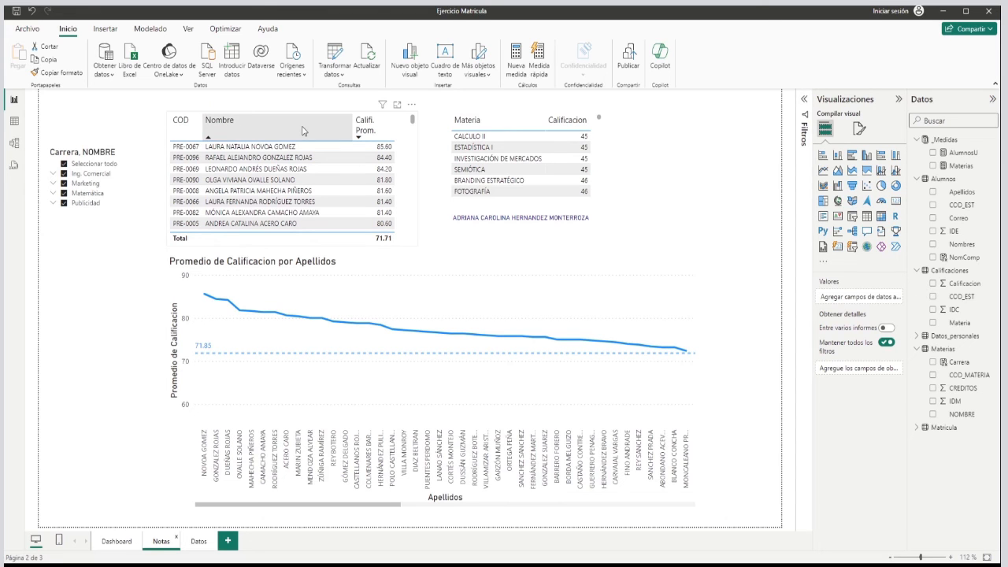
pyautogui.click(343, 247)
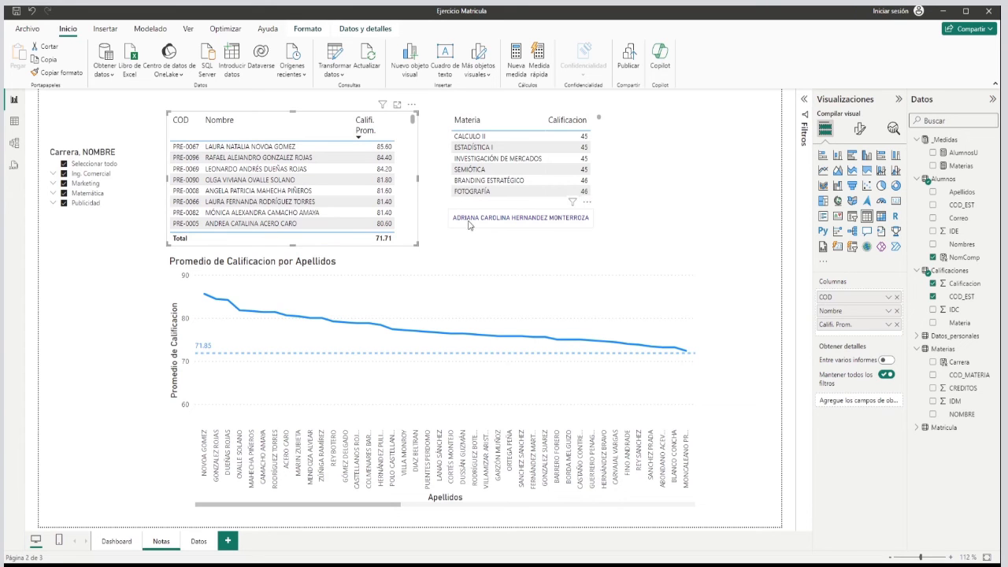
pyautogui.click(301, 204)
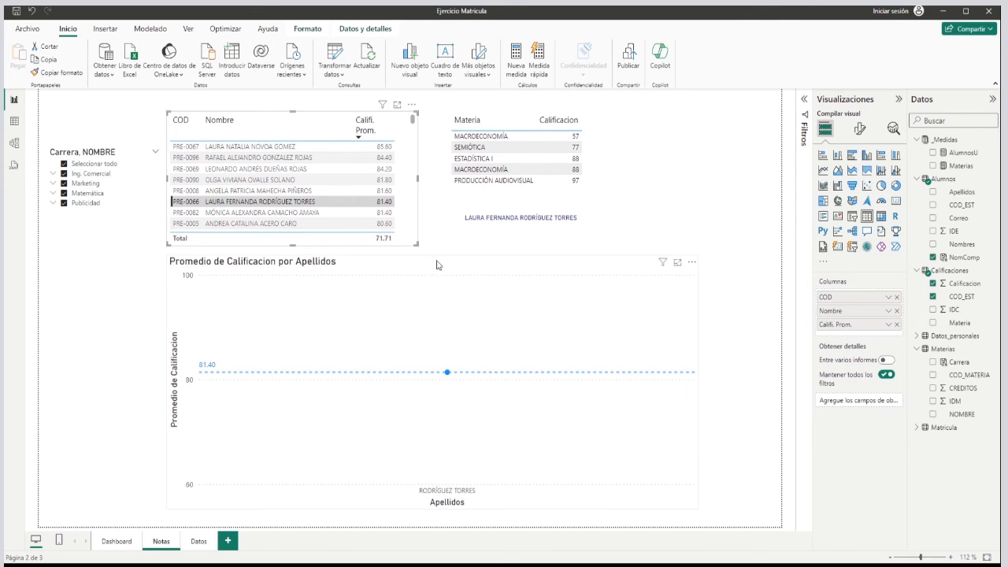
pyautogui.moveTo(334, 302)
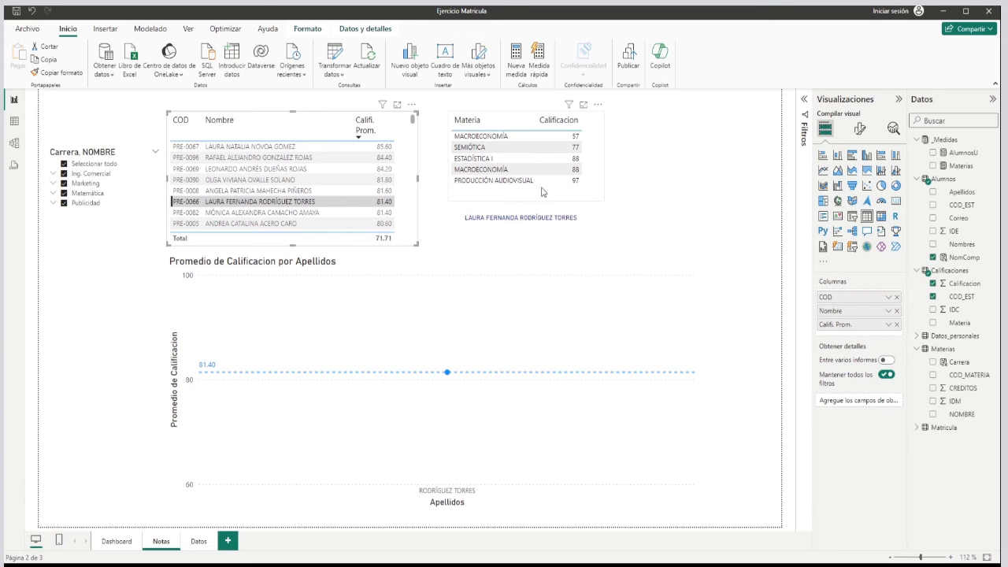
pyautogui.click(283, 171)
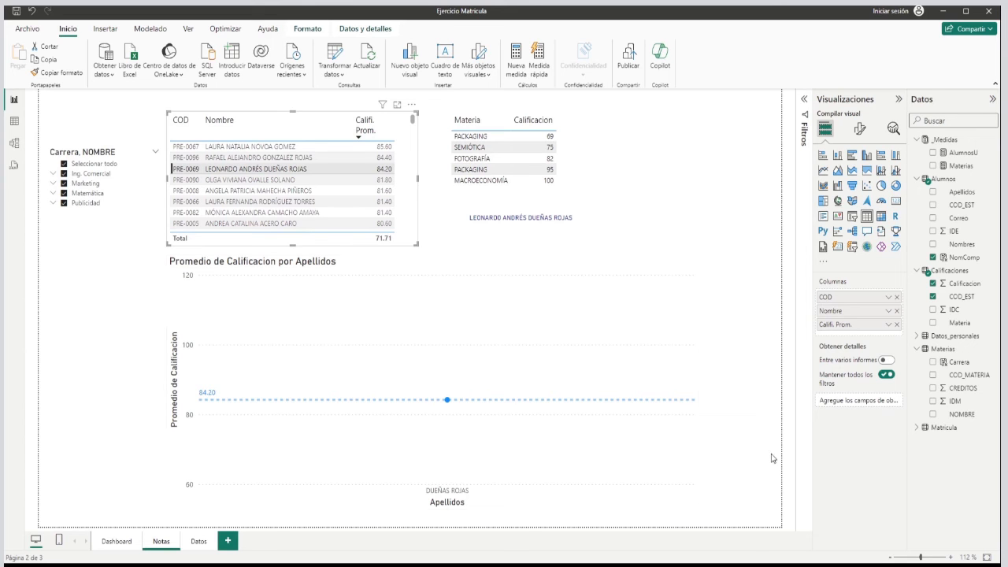
pyautogui.click(405, 201)
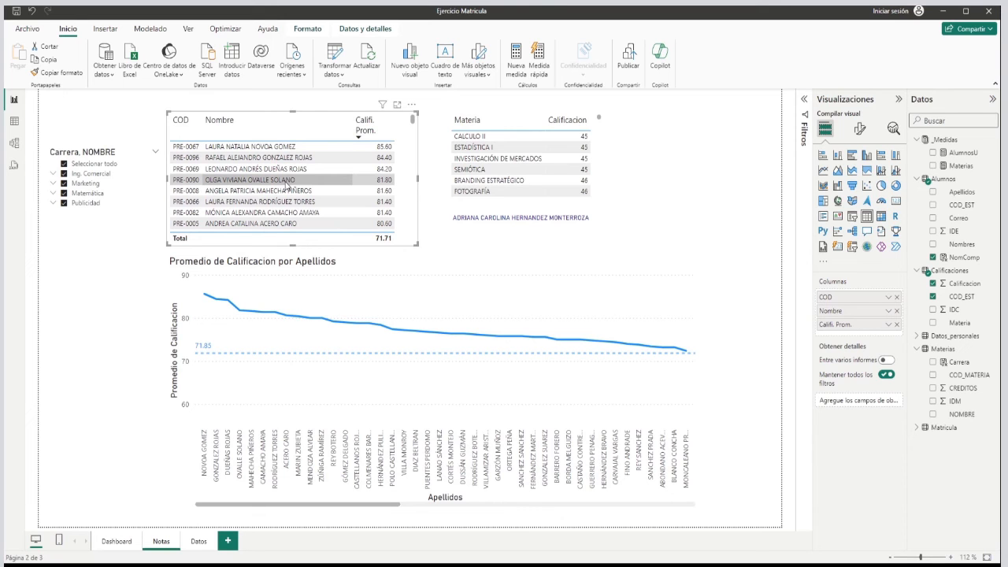
# Examine the Notas page filtered to Marketing and Publicidad with their subjects expanded, and restore the Carrera slicer to all careers.
pyautogui.click(53, 184)
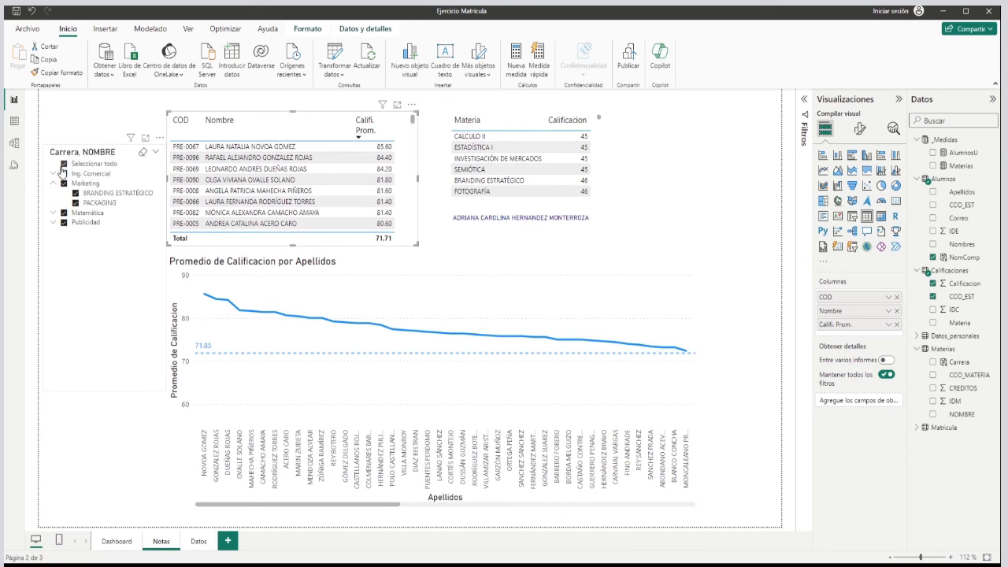
pyautogui.click(64, 163)
pyautogui.click(64, 184)
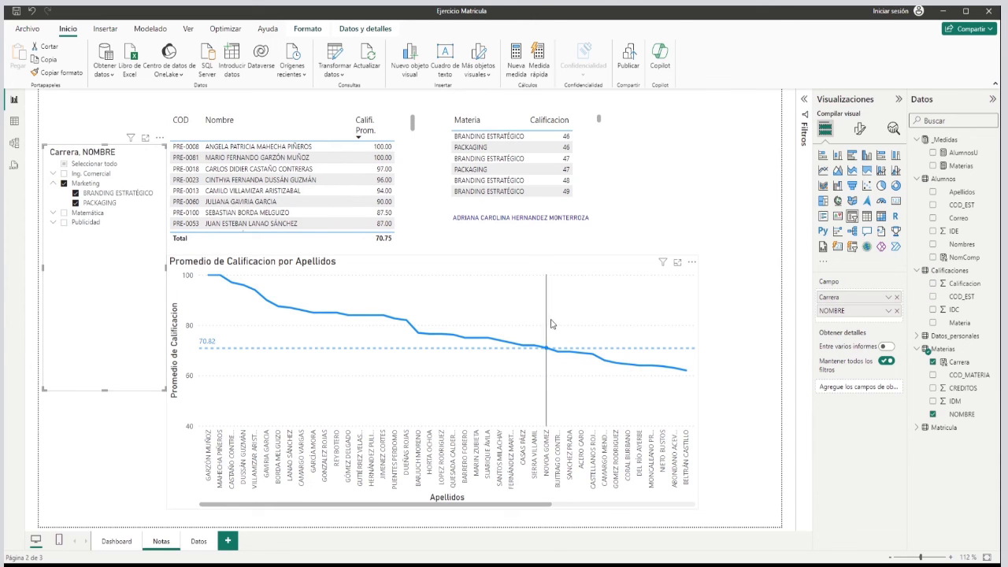
pyautogui.click(64, 223)
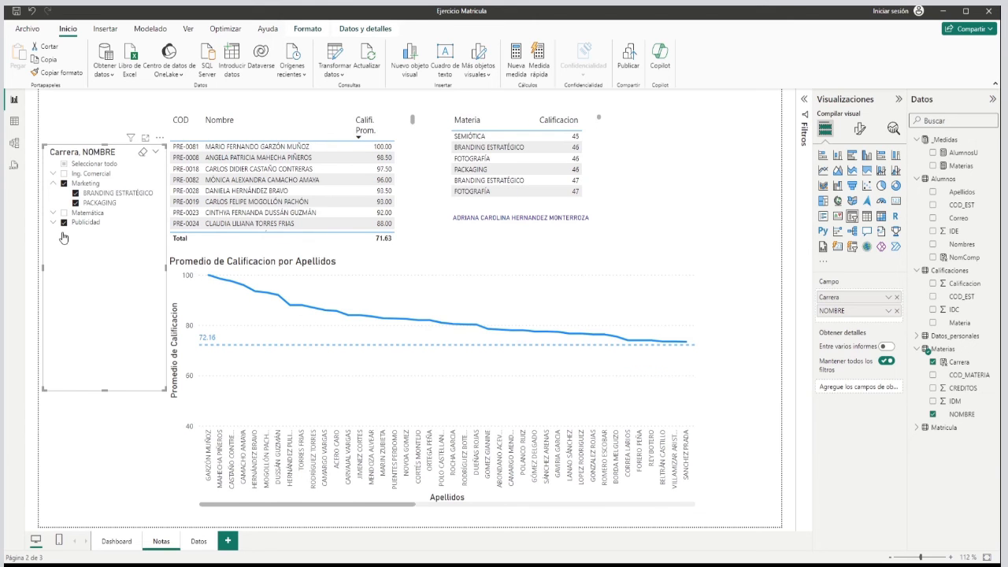
pyautogui.click(53, 224)
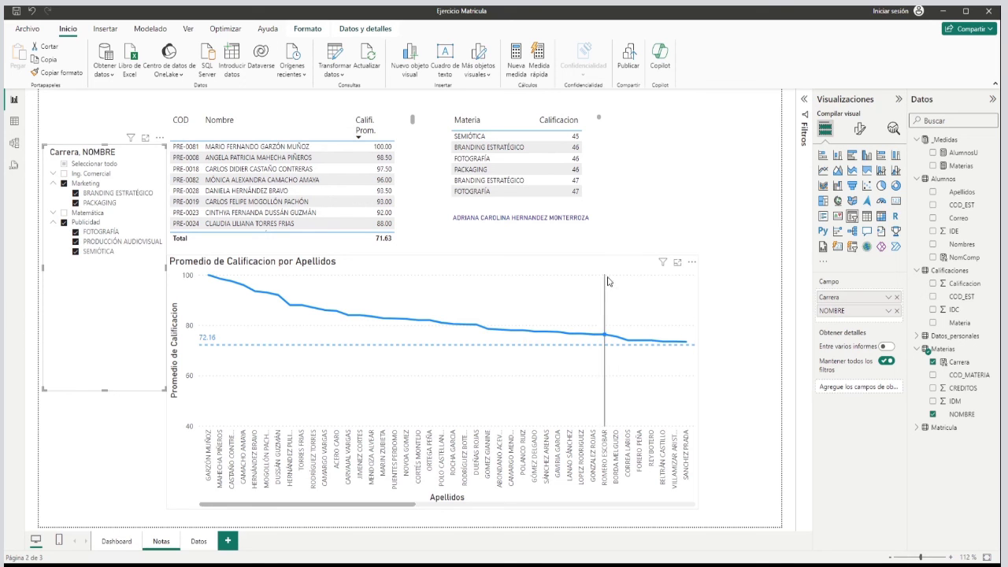
pyautogui.moveTo(429, 289)
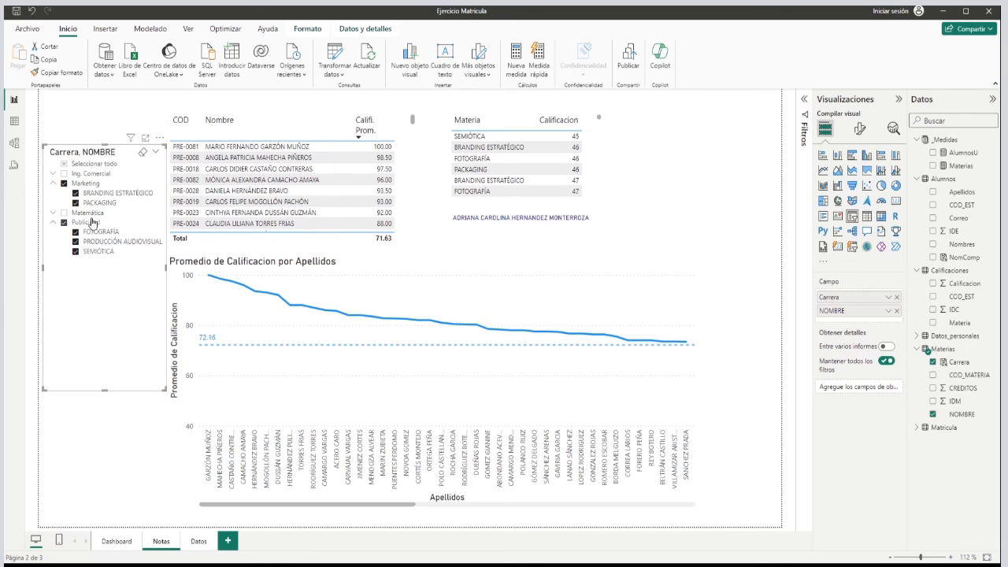
pyautogui.click(64, 164)
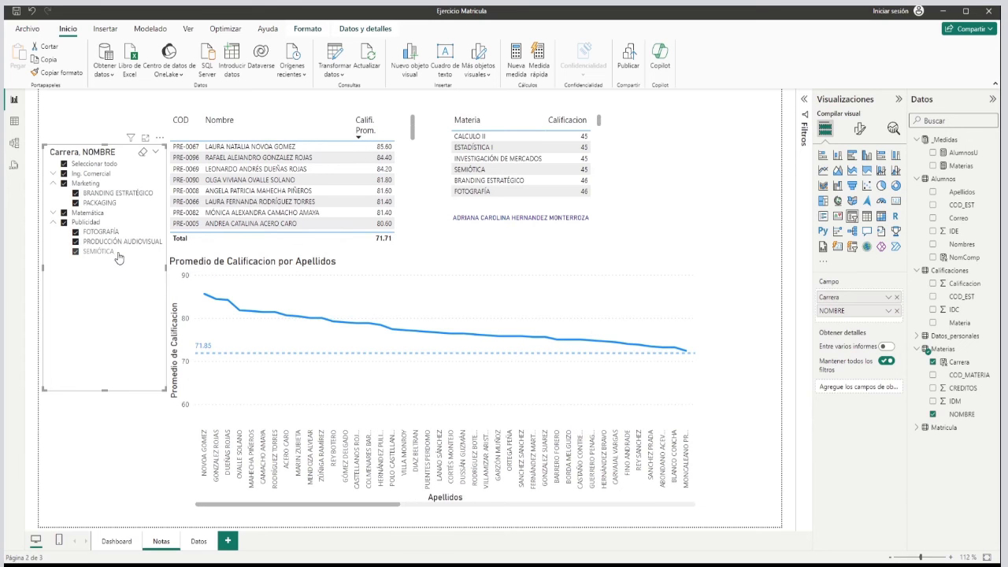
pyautogui.click(420, 202)
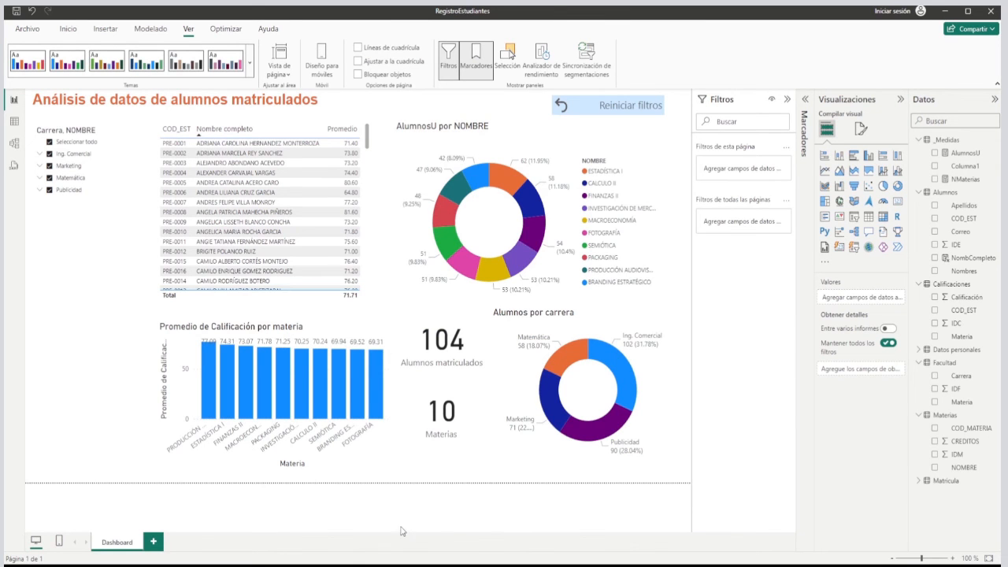
# Switch back to the RegistroEstudiantes report and add a new blank page after Dashboard.
pyautogui.click(154, 543)
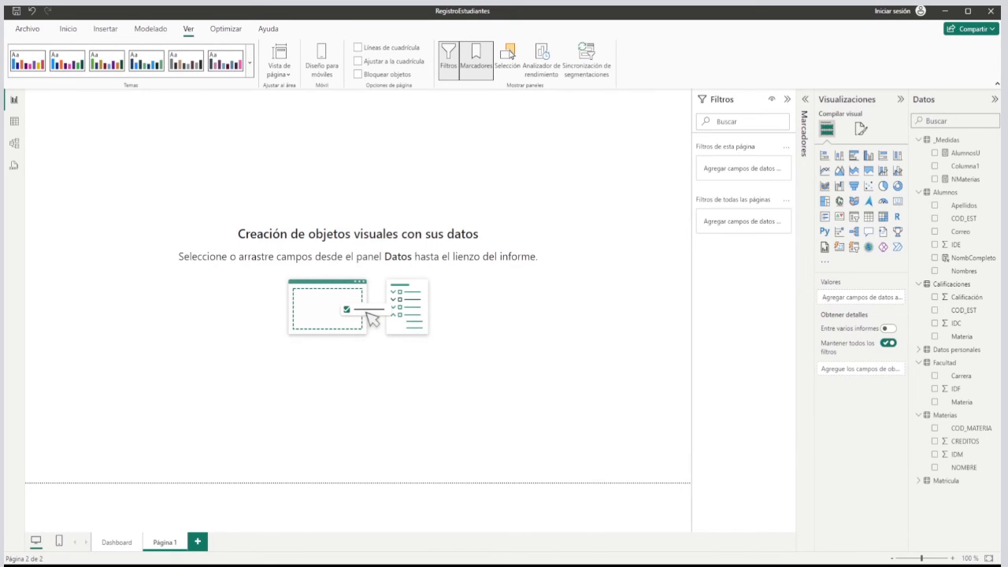
# Rename the new blank page as Notas.
pyautogui.doubleClick(157, 543)
pyautogui.write('Notas')
pyautogui.press('Return')
# Copy the Carrera, NOMBRE slicer from the Dashboard page and paste it on the Notas page as a synchronised slicer.
pyautogui.click(117, 542)
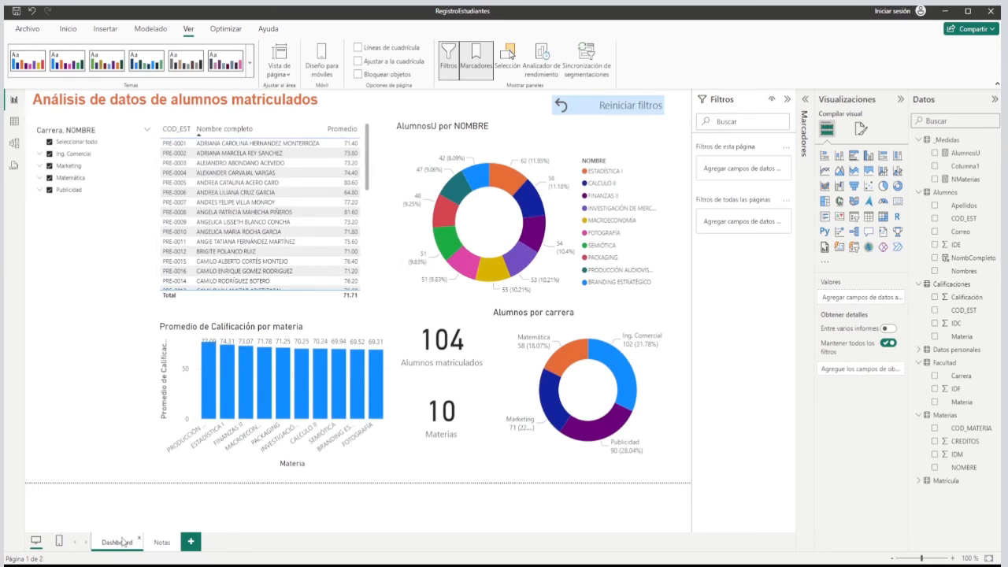
pyautogui.click(83, 214)
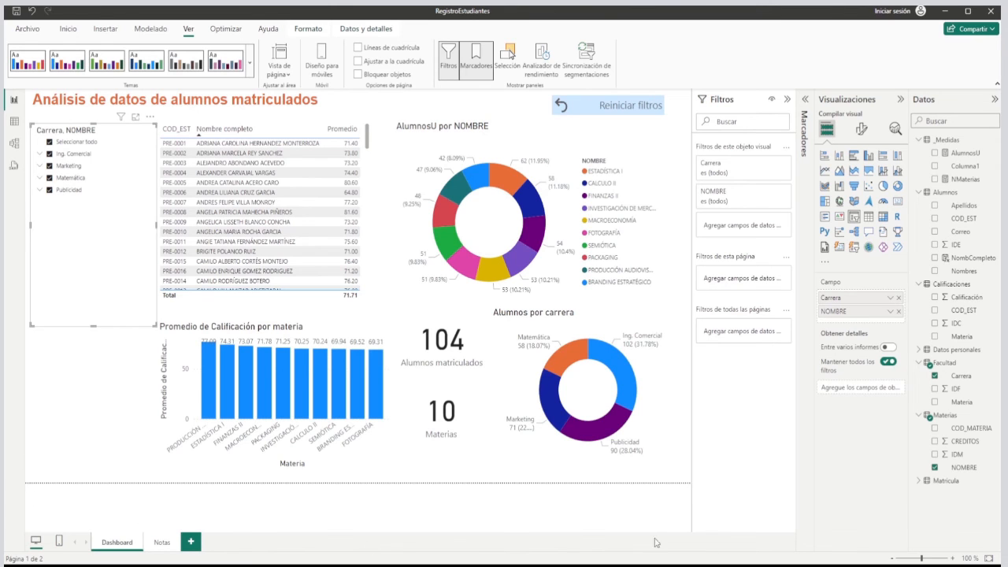
pyautogui.click(161, 543)
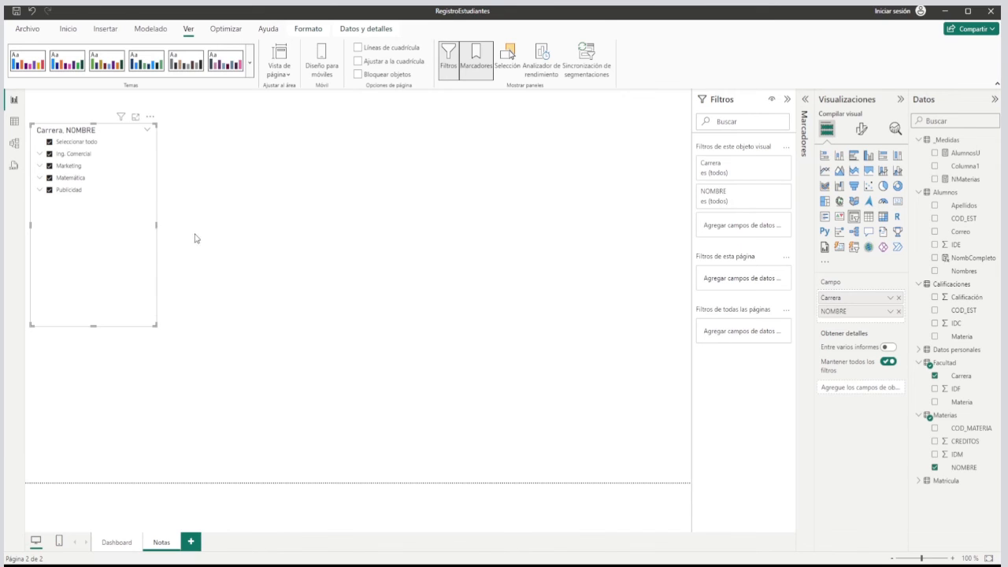
# Test the slicer synchronisation by filtering Dashboard to Ing. Comercial, checking Notas and restoring all careers there.
pyautogui.click(115, 547)
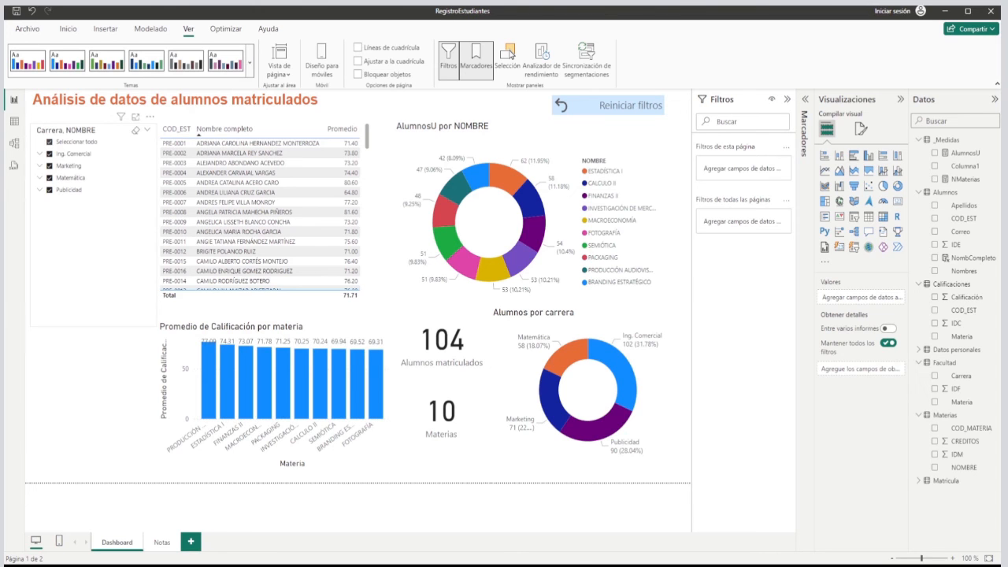
pyautogui.click(49, 142)
pyautogui.click(50, 154)
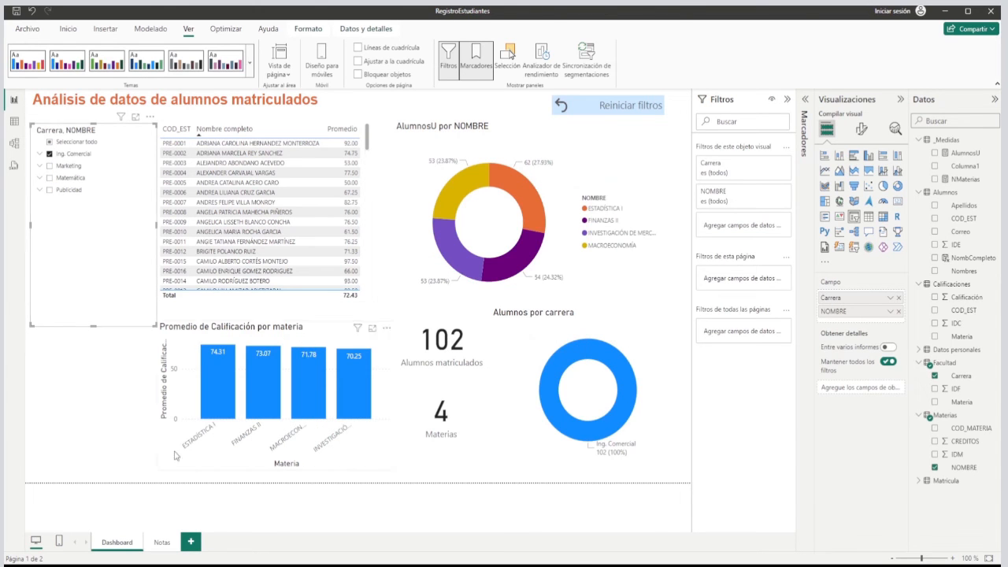
pyautogui.click(162, 543)
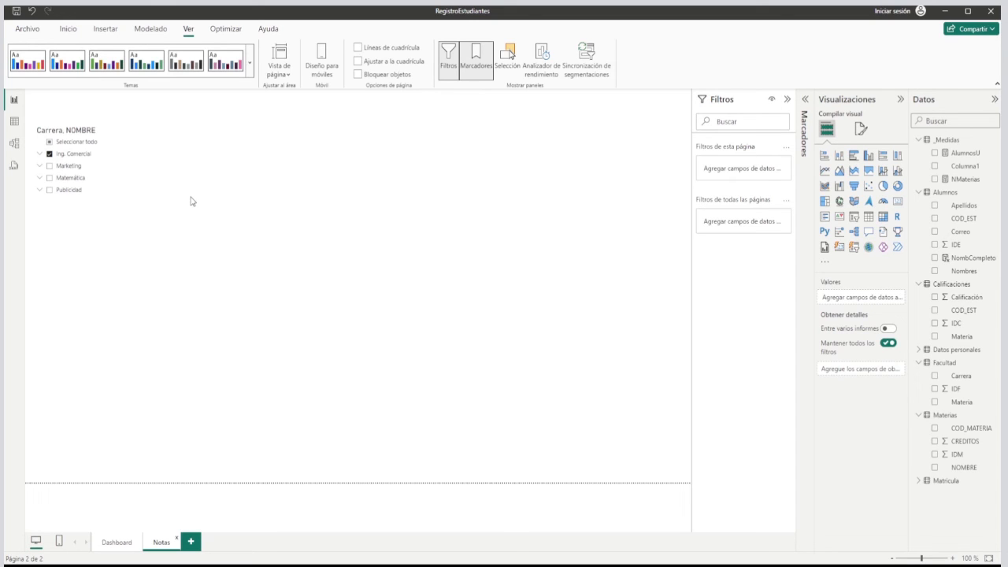
pyautogui.click(51, 153)
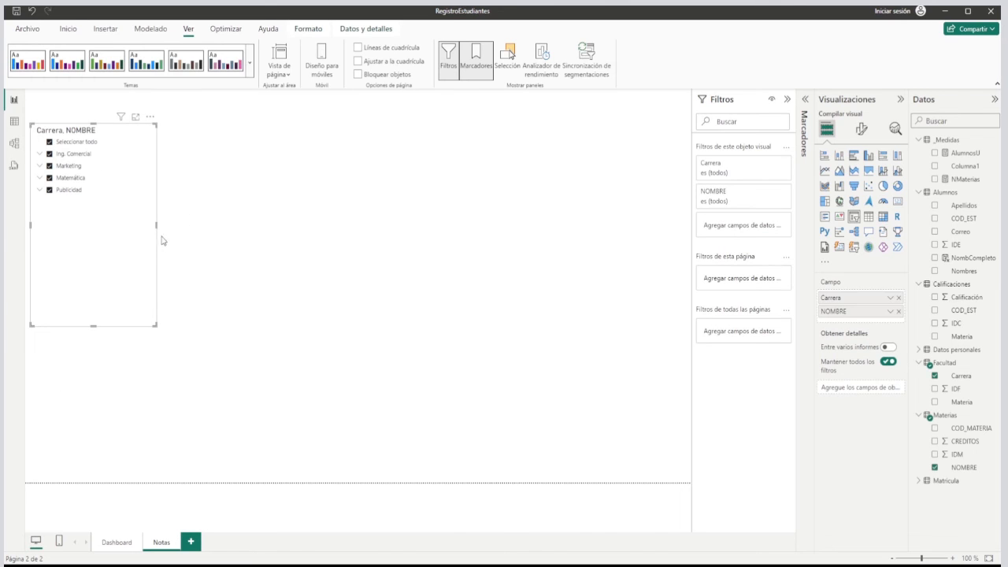
pyautogui.click(205, 220)
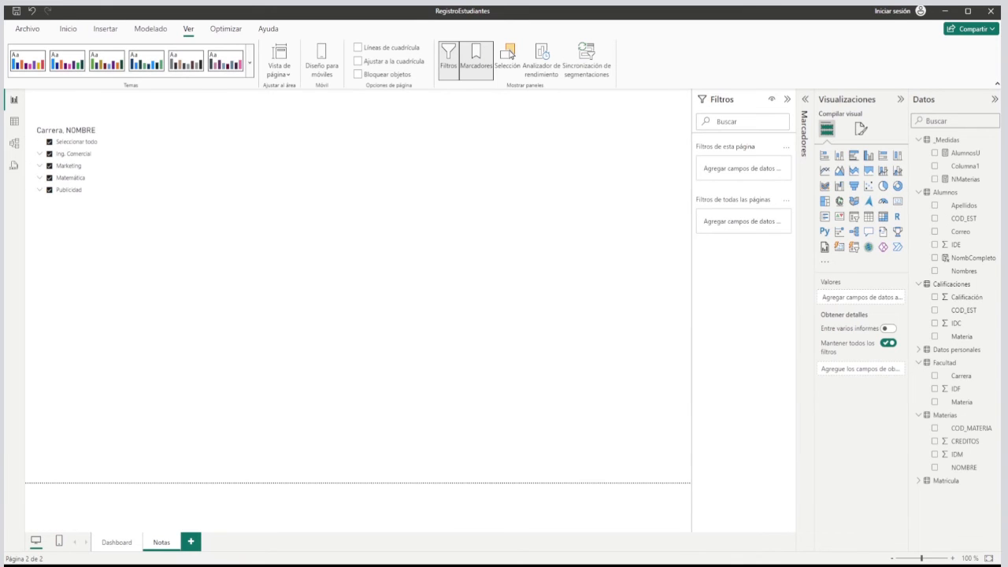
# Copy the student averages table from Dashboard to the Notas page and extend its lower edge slightly.
pyautogui.click(116, 542)
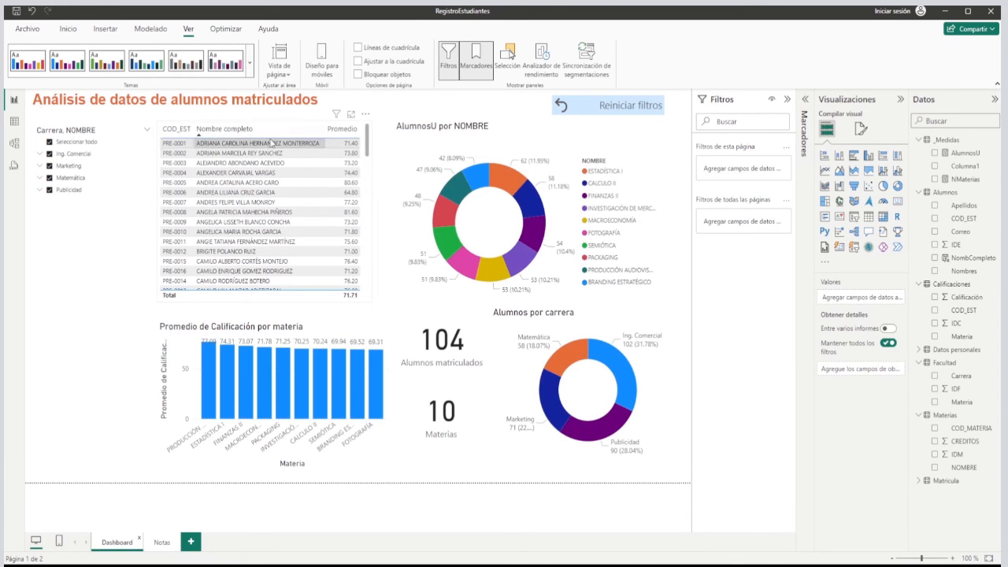
pyautogui.click(297, 124)
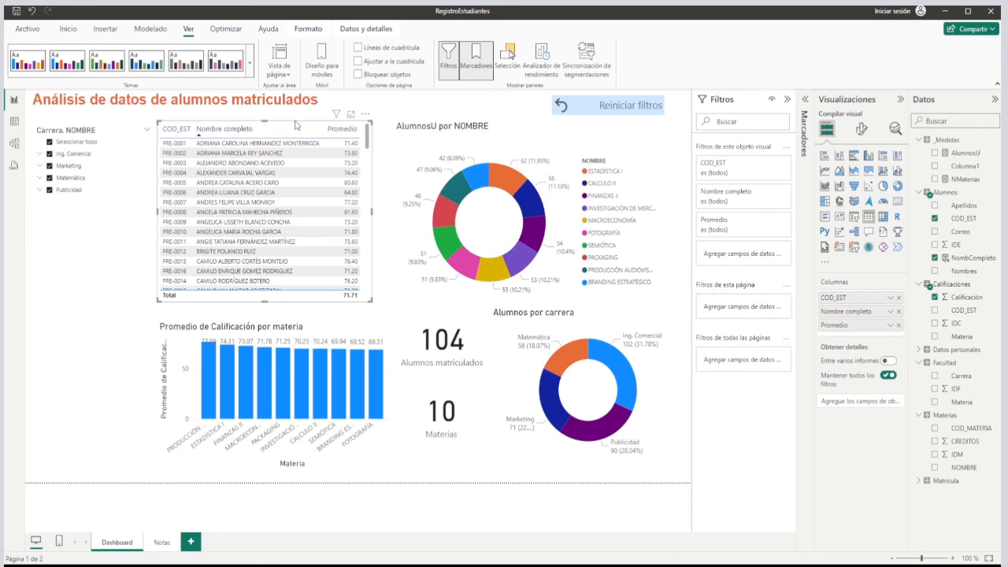
pyautogui.click(167, 544)
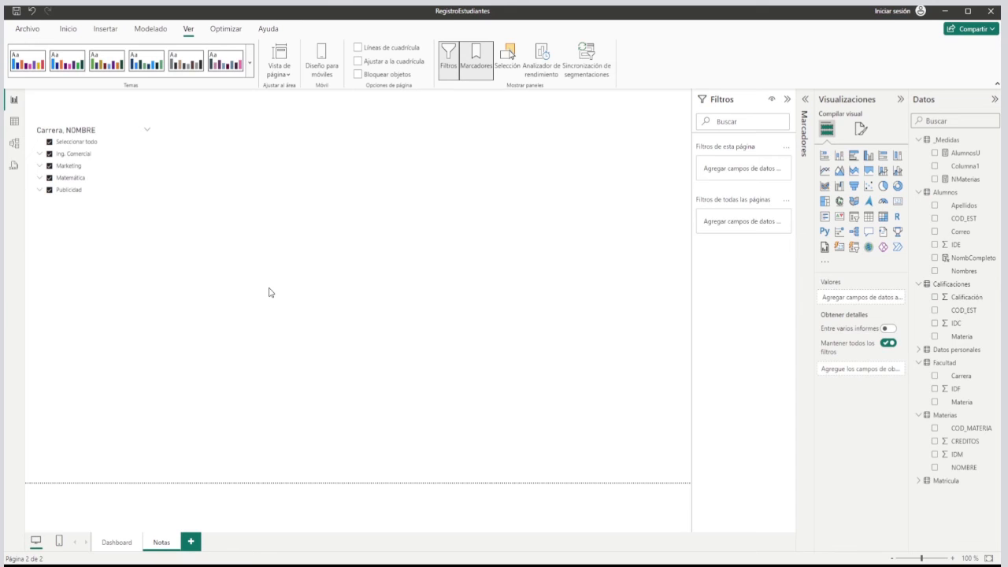
pyautogui.hotkey('ctrl', 'v')
pyautogui.moveTo(264, 301); pyautogui.dragTo(264, 309)
pyautogui.click(431, 216)
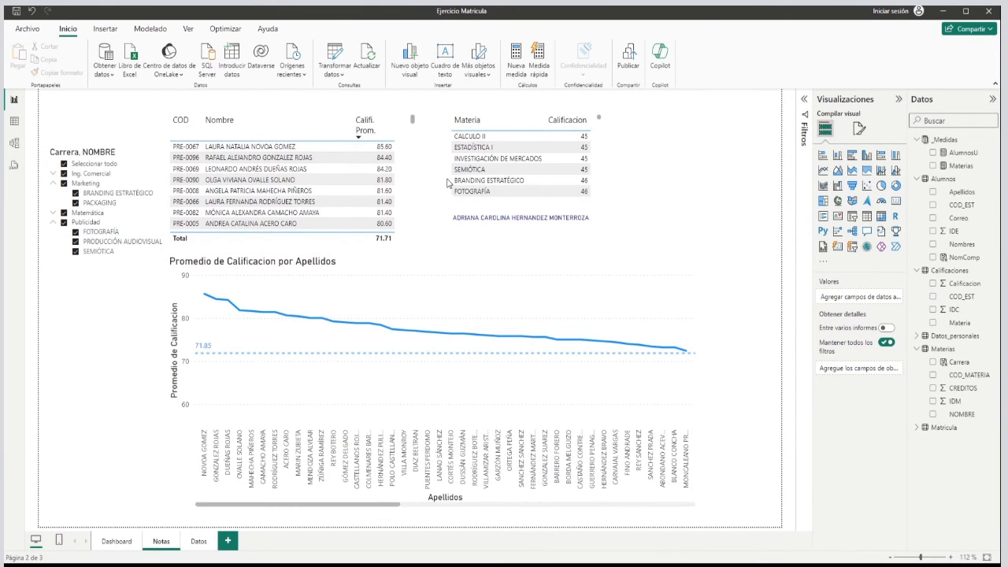
# Check the subject table and name card in Ejercicio Matricula, and add a table with the Materias NOMBRE field to the RegistroEstudiantes Notas page.
pyautogui.click(449, 180)
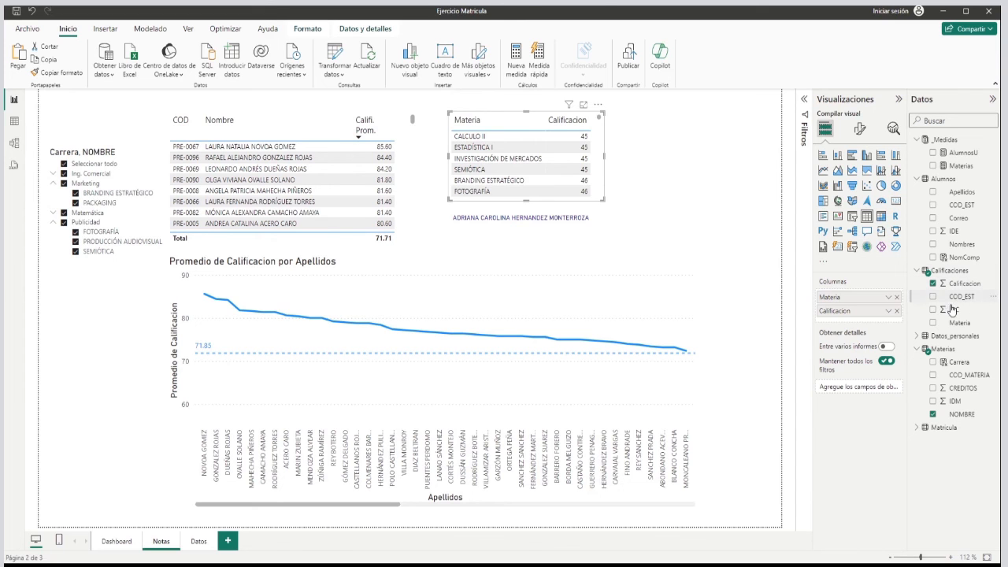
pyautogui.click(513, 228)
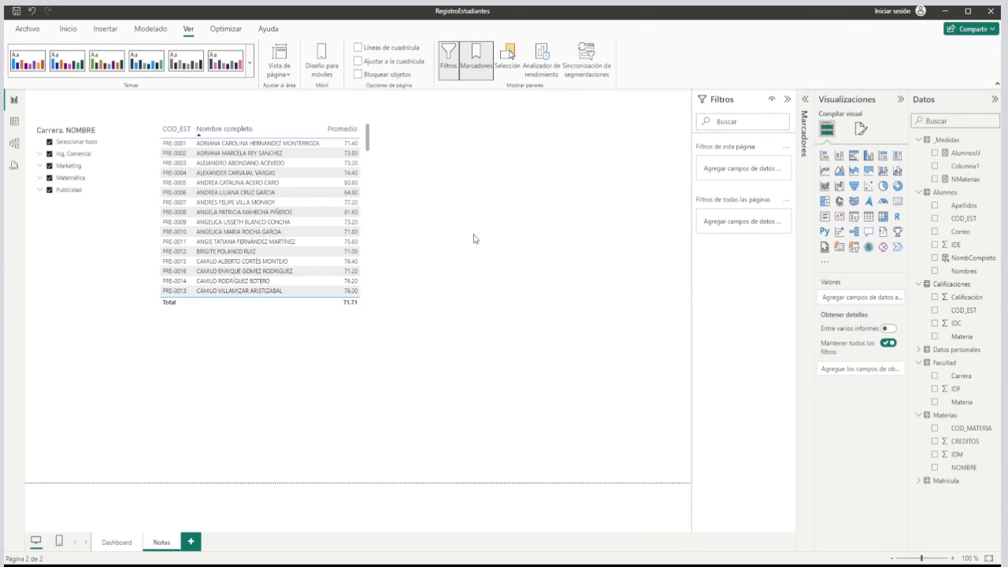
pyautogui.click(868, 216)
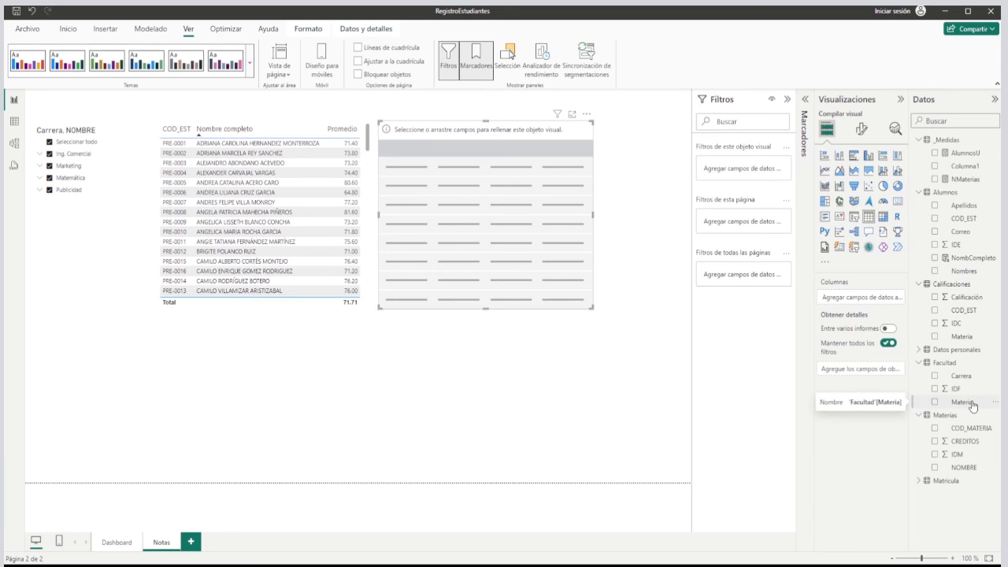
pyautogui.moveTo(974, 406); pyautogui.dragTo(863, 300)
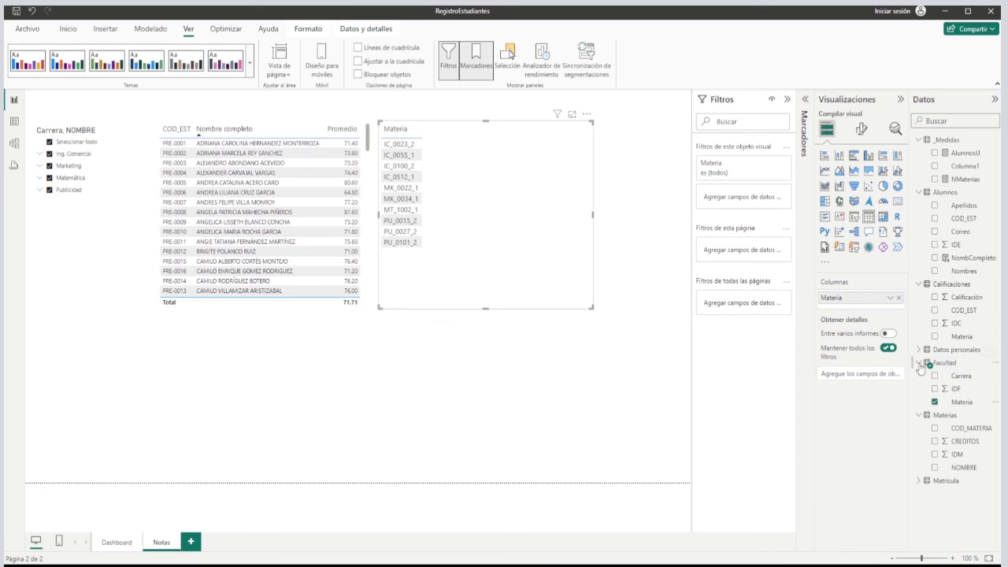
pyautogui.click(934, 402)
pyautogui.moveTo(967, 470); pyautogui.dragTo(849, 304)
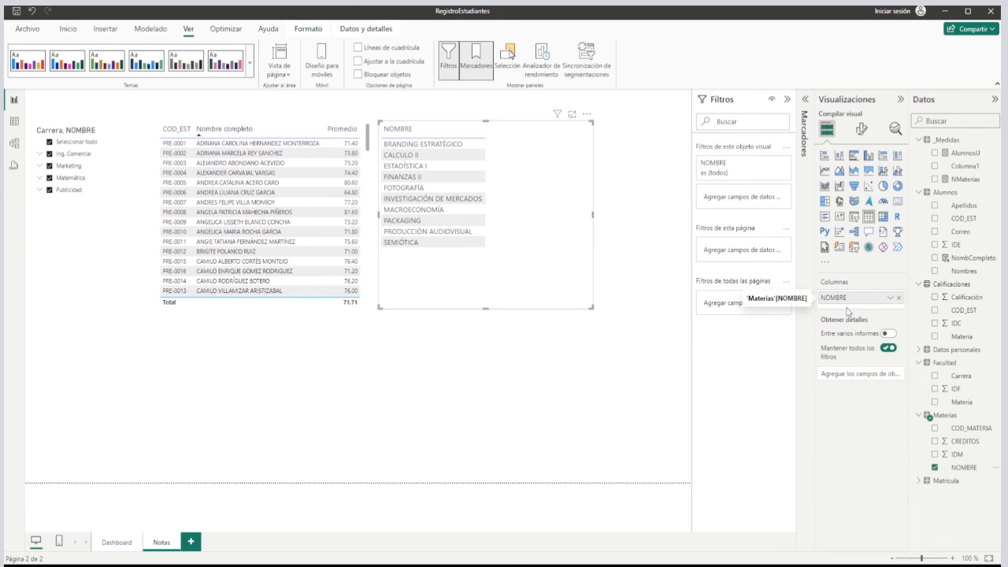
# Examine the subject grades table in the Ejercicio Matricula report by selecting an INVESTIGACIÓN DE MERCADOS row and browsing the remaining rows.
pyautogui.moveTo(833, 319)
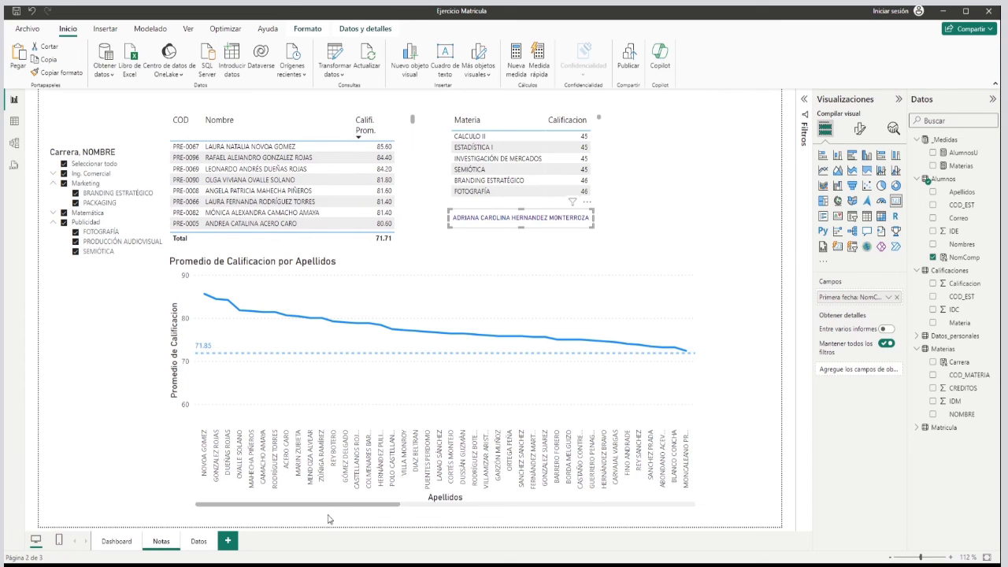
pyautogui.click(542, 161)
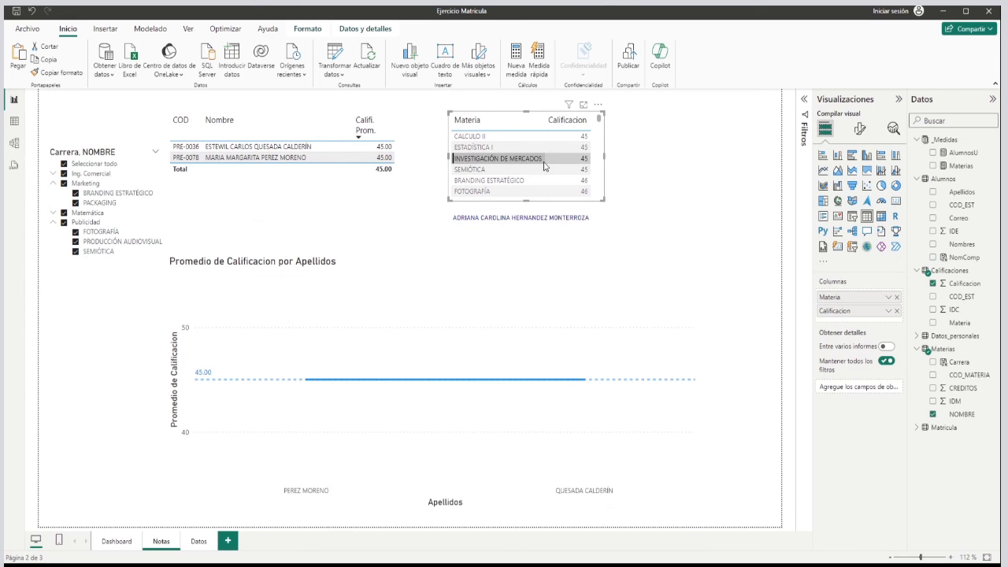
pyautogui.scroll(-5, 551, 169)
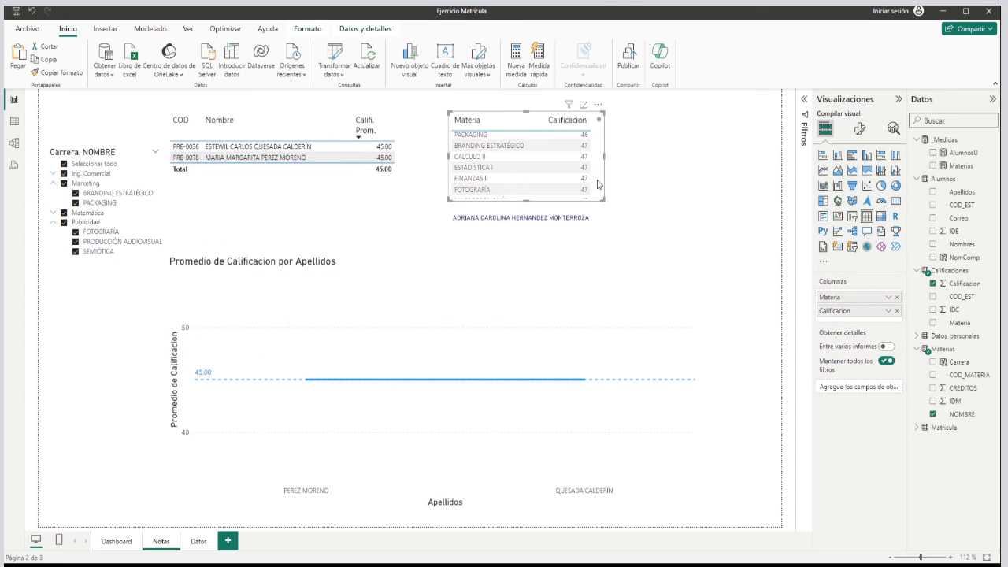
pyautogui.scroll(-3, 599, 179)
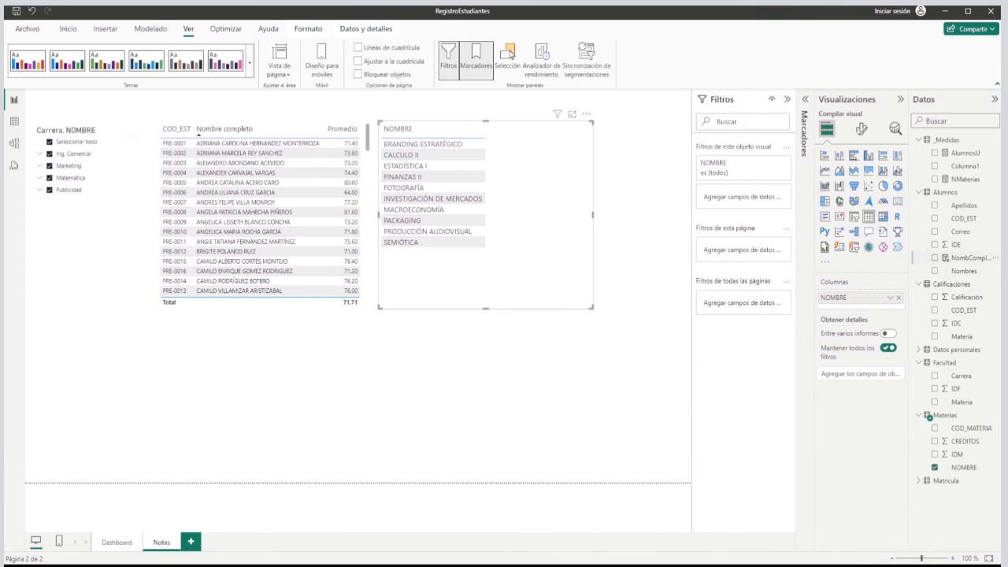
# Add Calificación to the new subject table in RegistroEstudiantes, summarise it as an average, and shrink the table to fit its contents.
pyautogui.moveTo(969, 302); pyautogui.dragTo(846, 309)
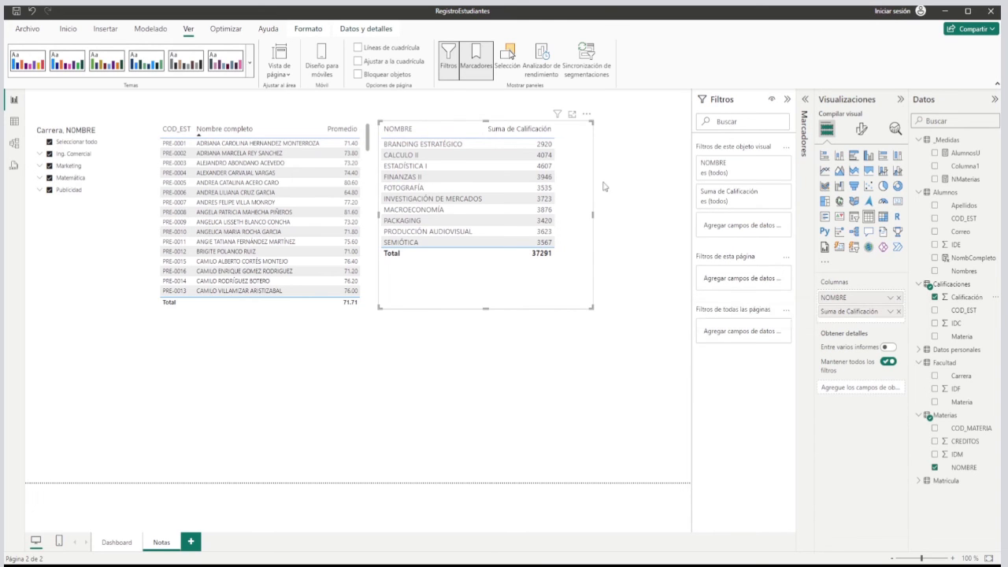
pyautogui.click(890, 312)
pyautogui.click(797, 422)
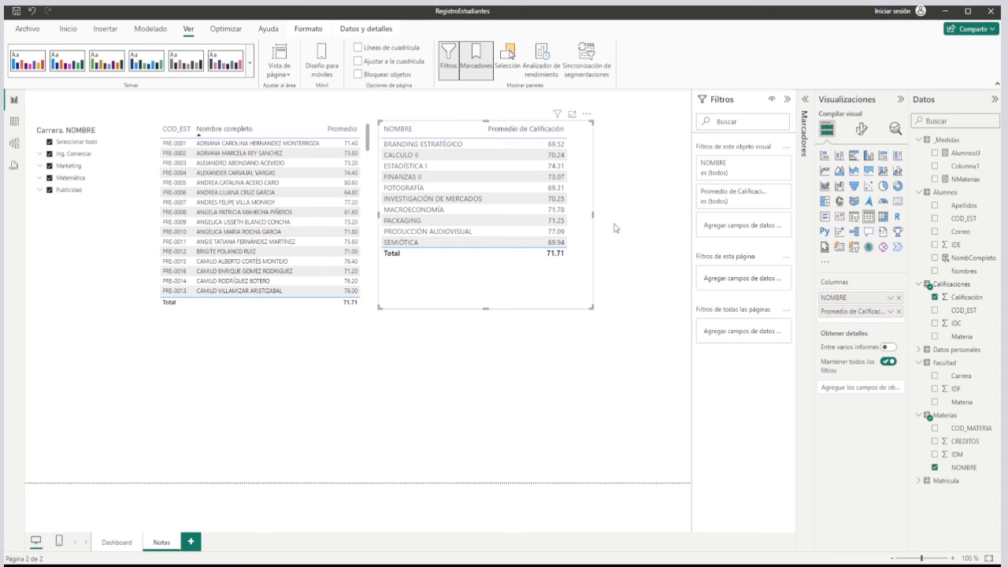
pyautogui.moveTo(592, 214); pyautogui.dragTo(580, 215)
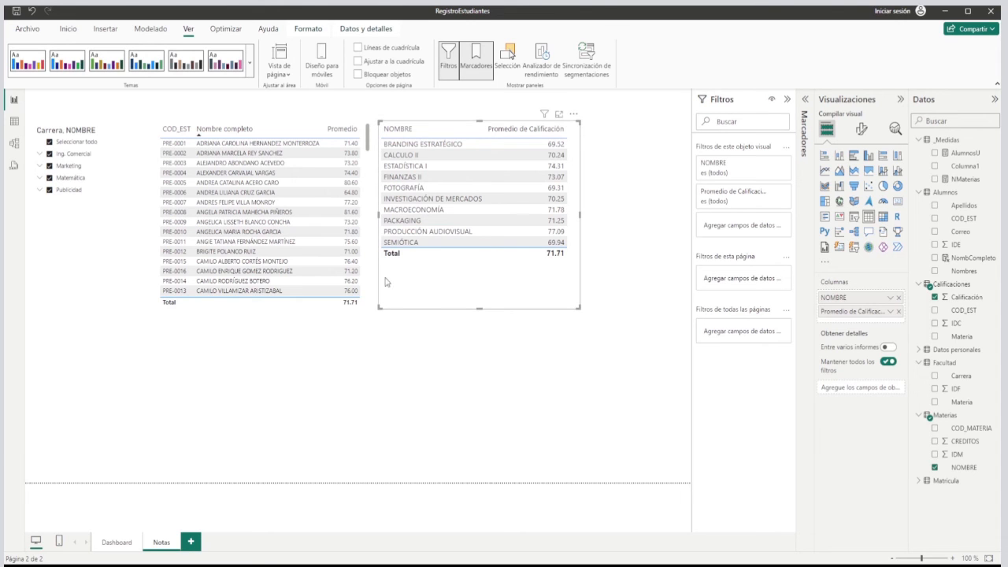
pyautogui.moveTo(478, 309); pyautogui.dragTo(481, 266)
pyautogui.click(500, 290)
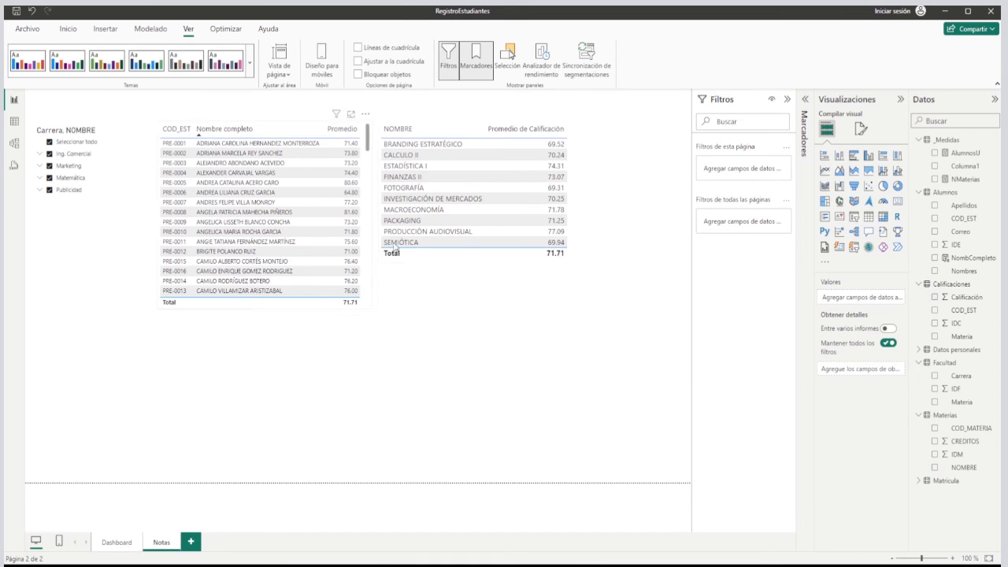
# Filter the subject table by the fourth student's row to view that student's grades, and browse the student list.
pyautogui.click(240, 175)
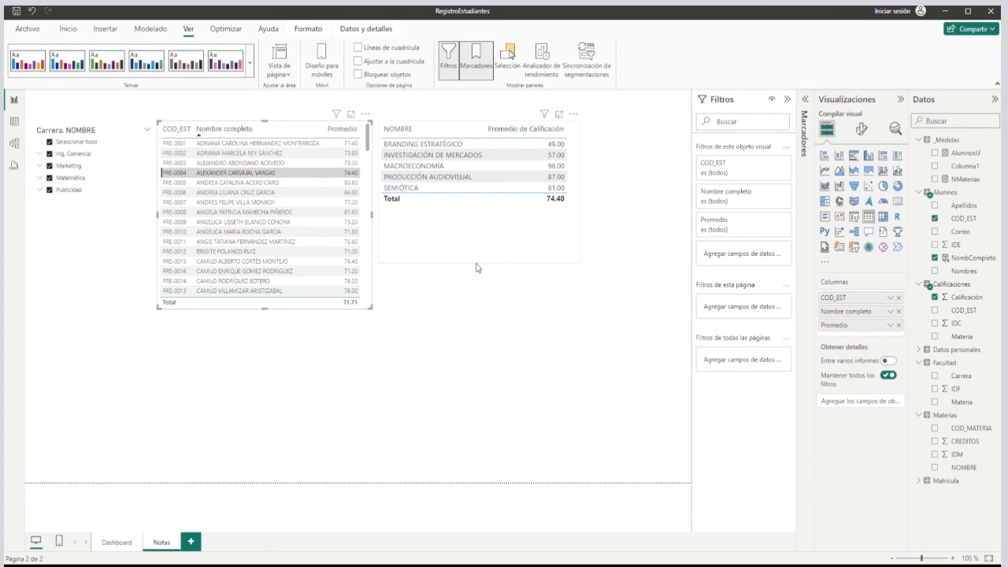
pyautogui.click(367, 251)
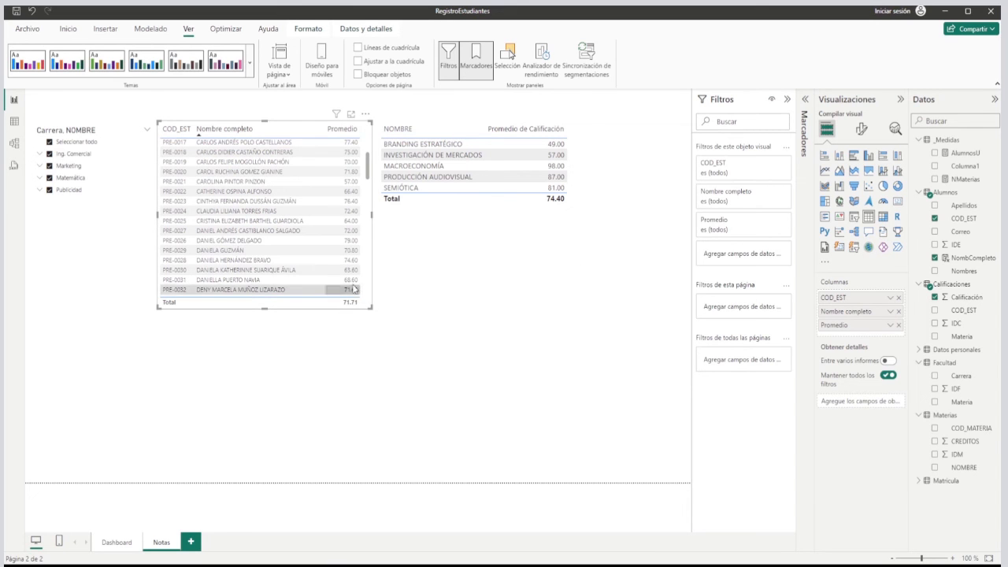
pyautogui.click(371, 137)
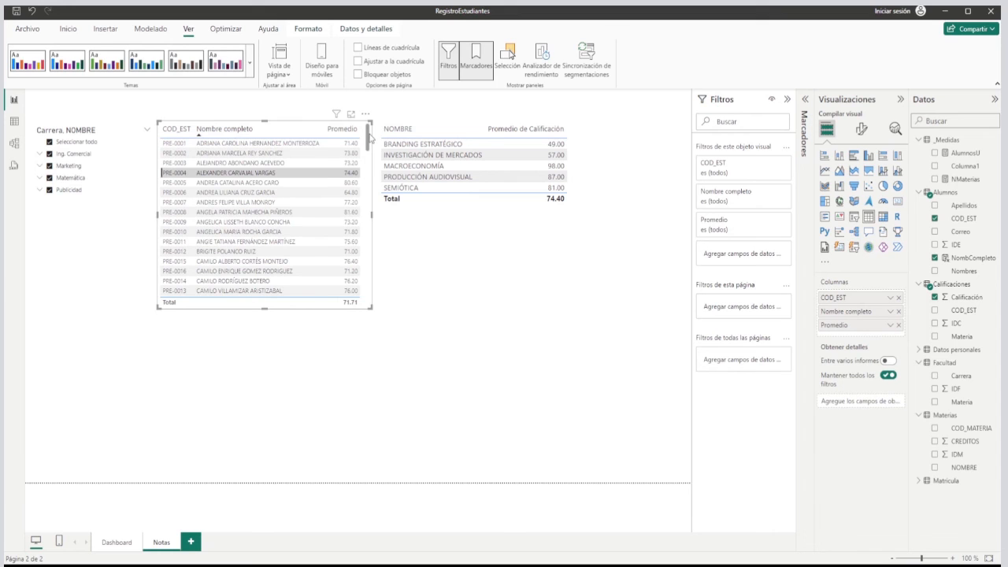
# Lengthen the student averages table slightly downward and return its list to the first rows.
pyautogui.click(483, 252)
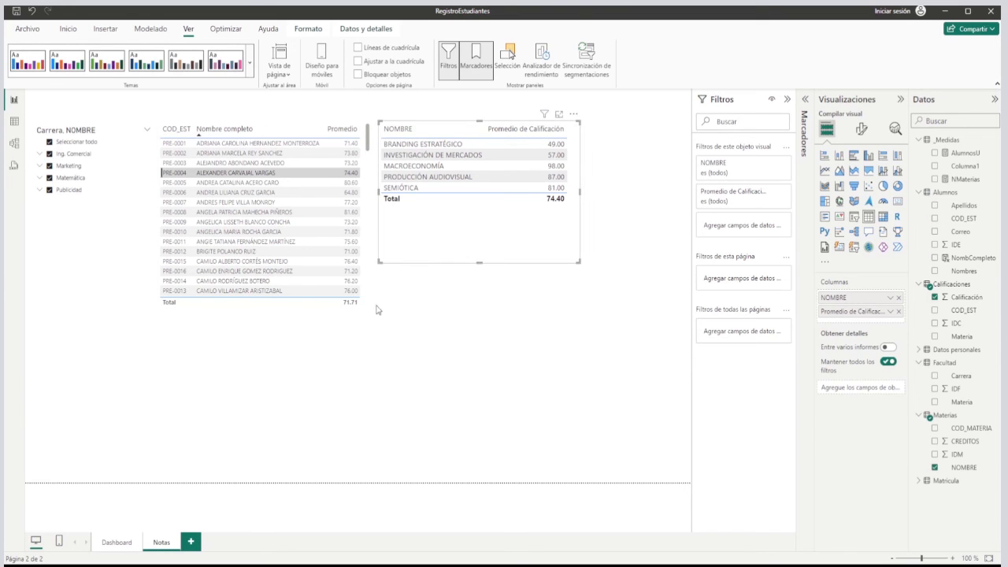
pyautogui.click(368, 293)
pyautogui.moveTo(267, 312); pyautogui.dragTo(270, 319)
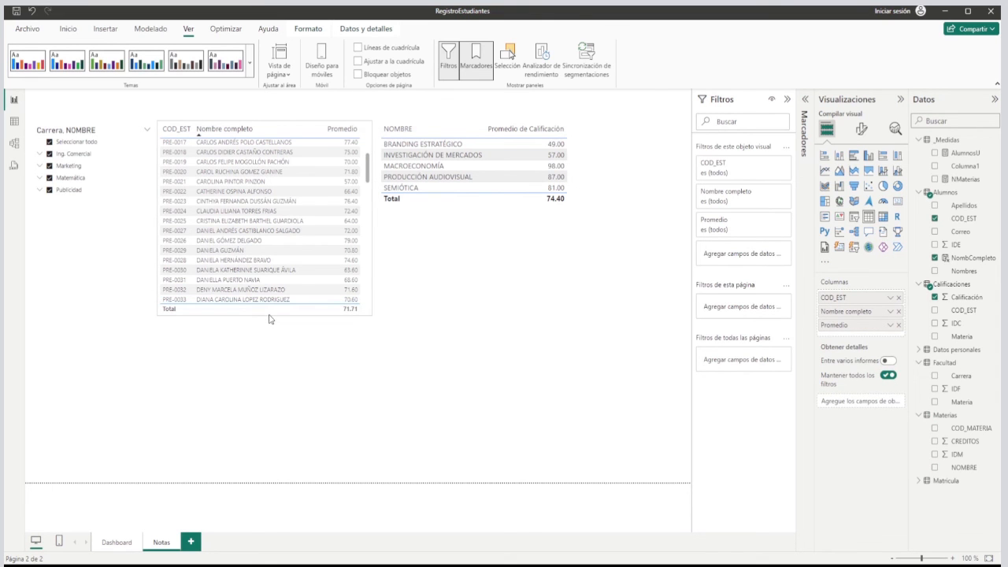
pyautogui.moveTo(367, 174); pyautogui.dragTo(368, 134)
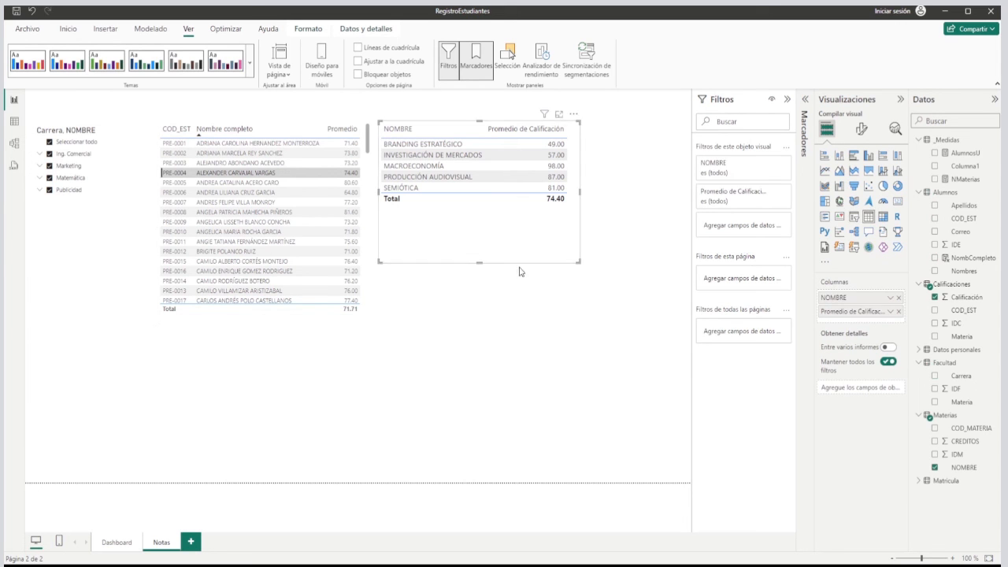
# Add a card showing the NombCompleto field directly below the subject grades, sized as a thin strip of nearly the same width.
pyautogui.click(586, 299)
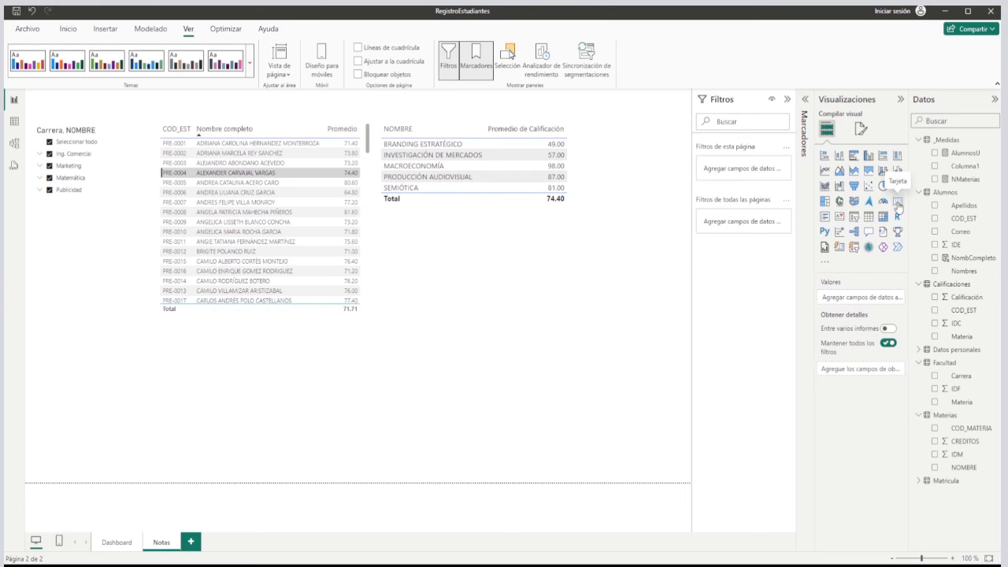
pyautogui.click(898, 204)
pyautogui.moveTo(649, 145); pyautogui.dragTo(461, 266)
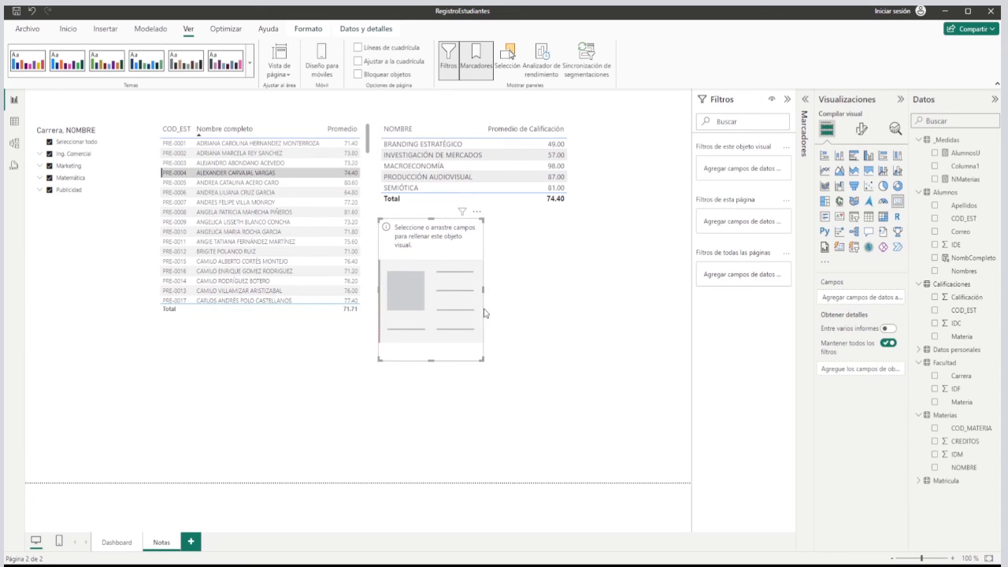
pyautogui.moveTo(481, 360); pyautogui.dragTo(564, 240)
pyautogui.moveTo(974, 263); pyautogui.dragTo(841, 297)
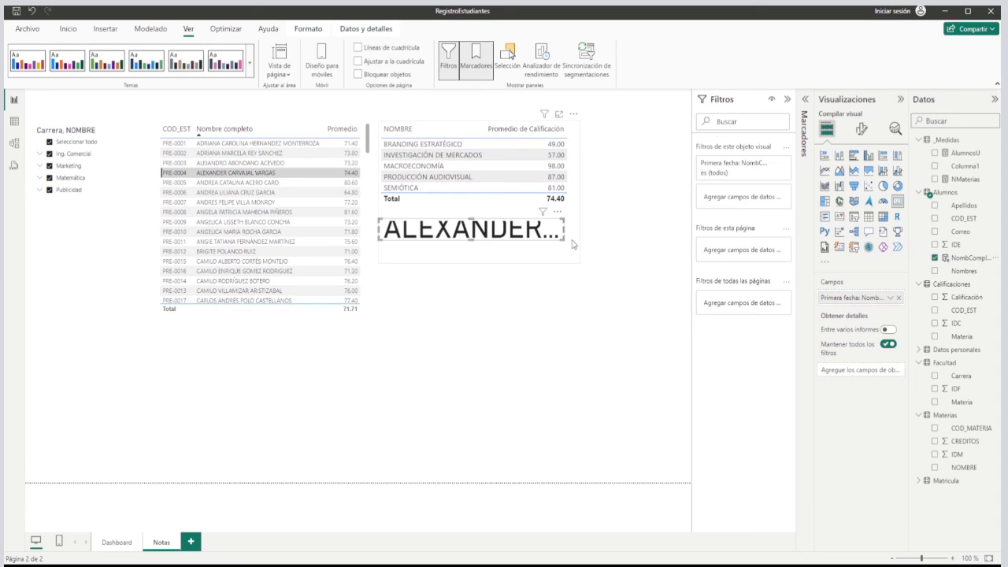
# Turn off the category label of the student name card and set its value font size to 18.
pyautogui.click(861, 130)
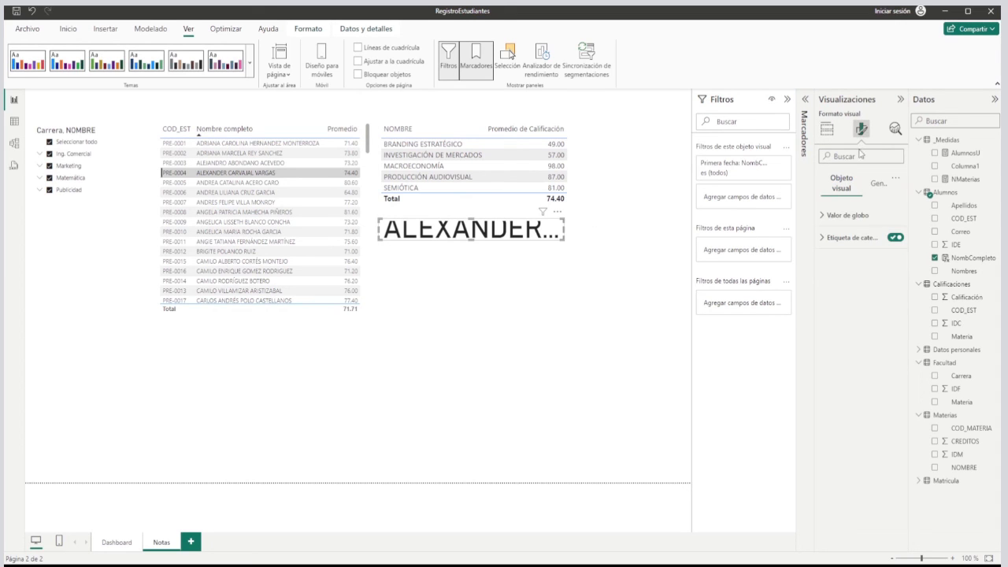
pyautogui.click(879, 186)
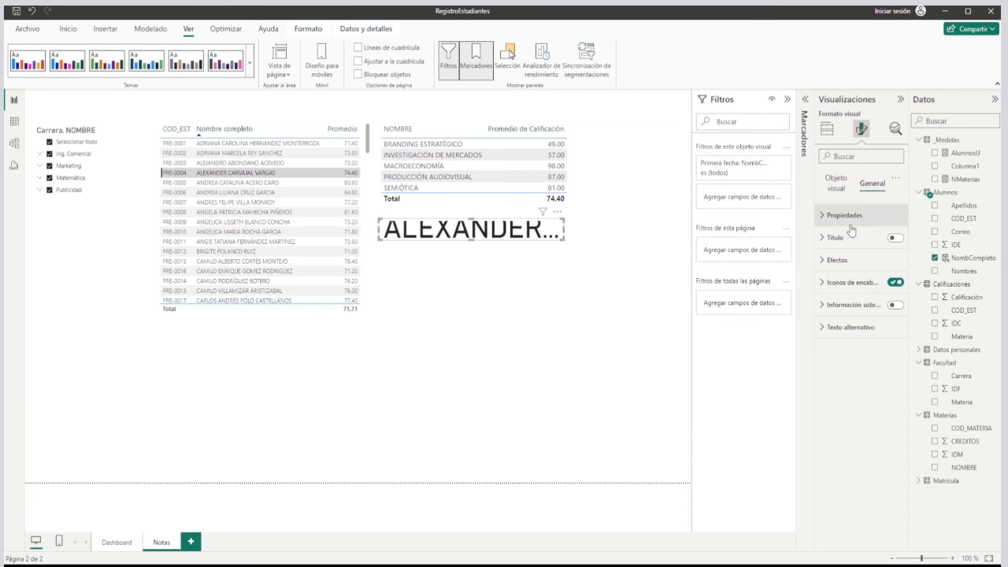
pyautogui.click(837, 261)
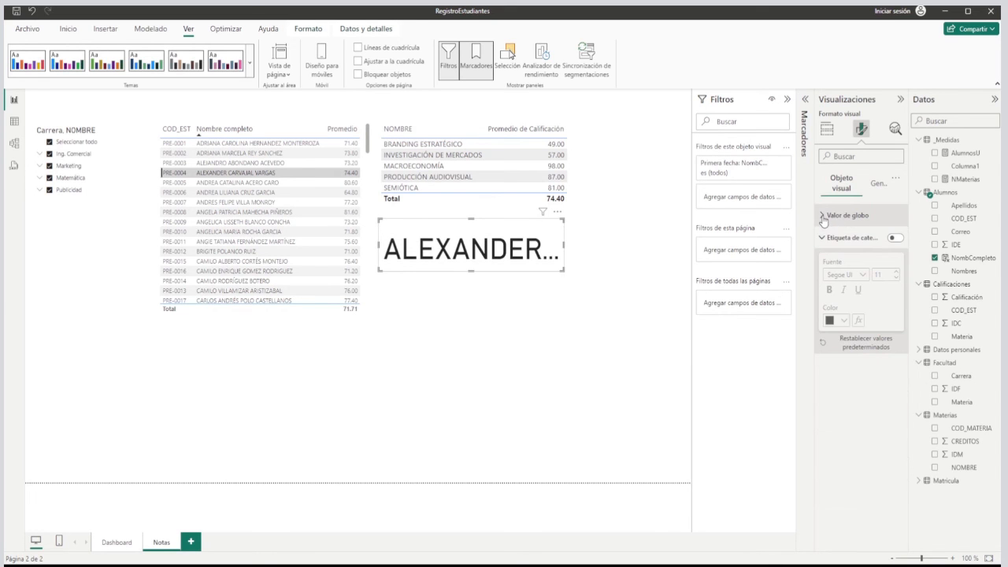
pyautogui.click(846, 215)
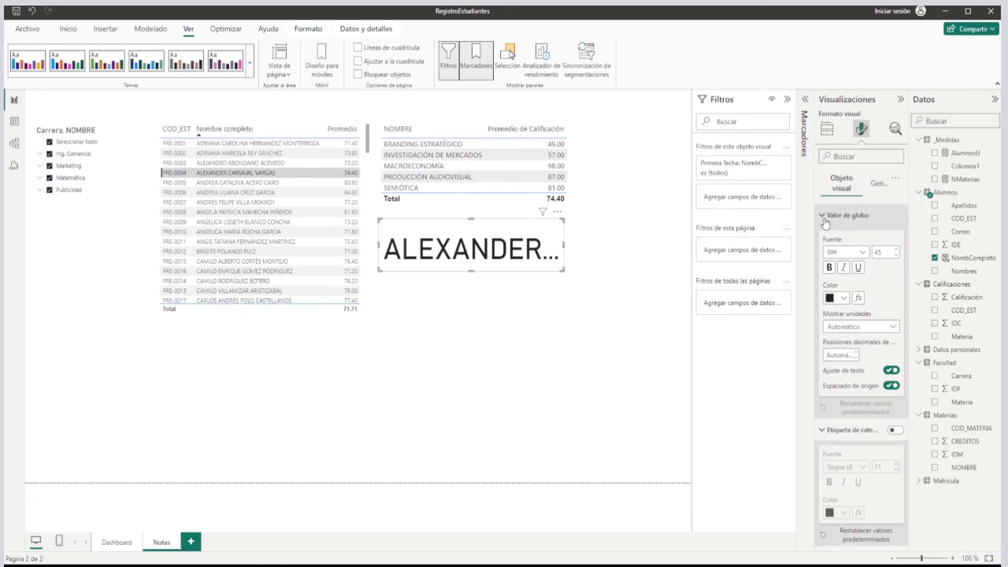
pyautogui.moveTo(877, 252); pyautogui.dragTo(866, 251)
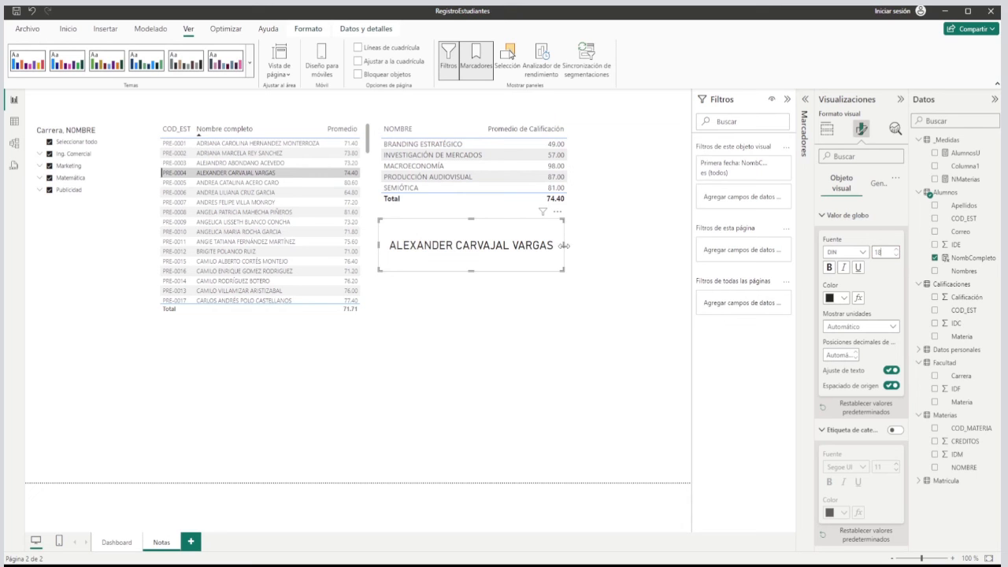
# Resize the name card to match the width of the subject table, with a height slightly taller than one text line.
pyautogui.moveTo(567, 247); pyautogui.dragTo(579, 246)
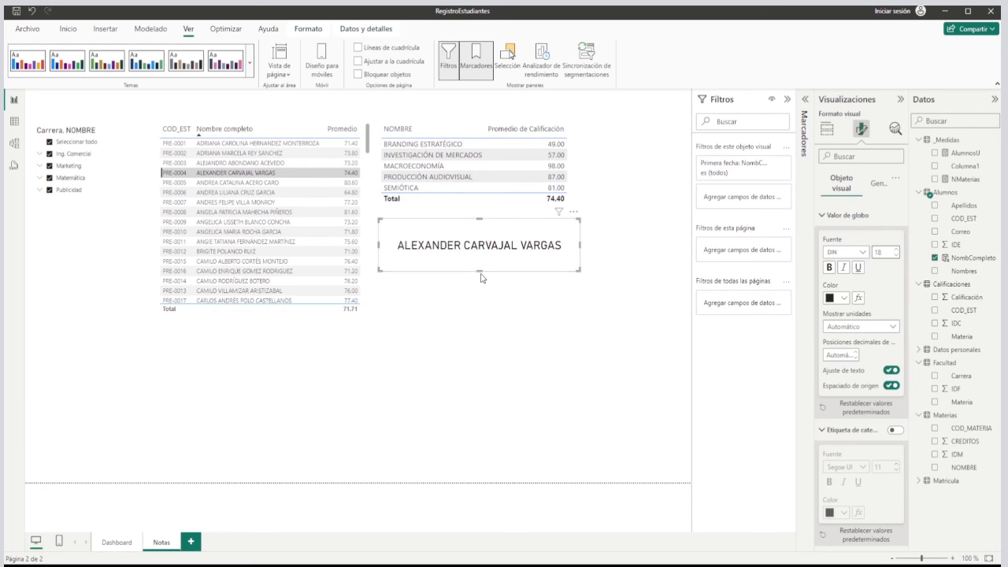
pyautogui.moveTo(478, 271); pyautogui.dragTo(482, 251)
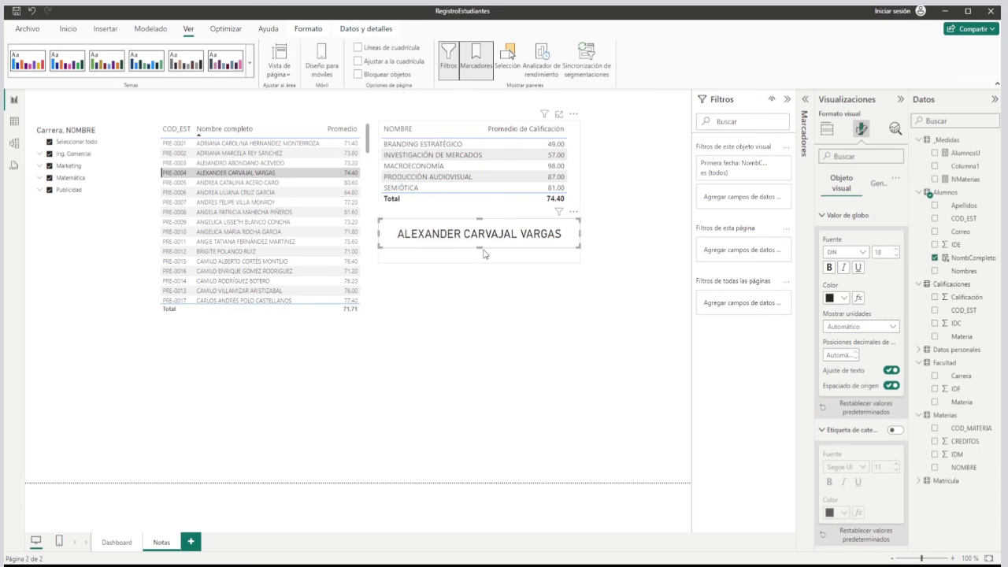
pyautogui.moveTo(480, 250); pyautogui.dragTo(485, 262)
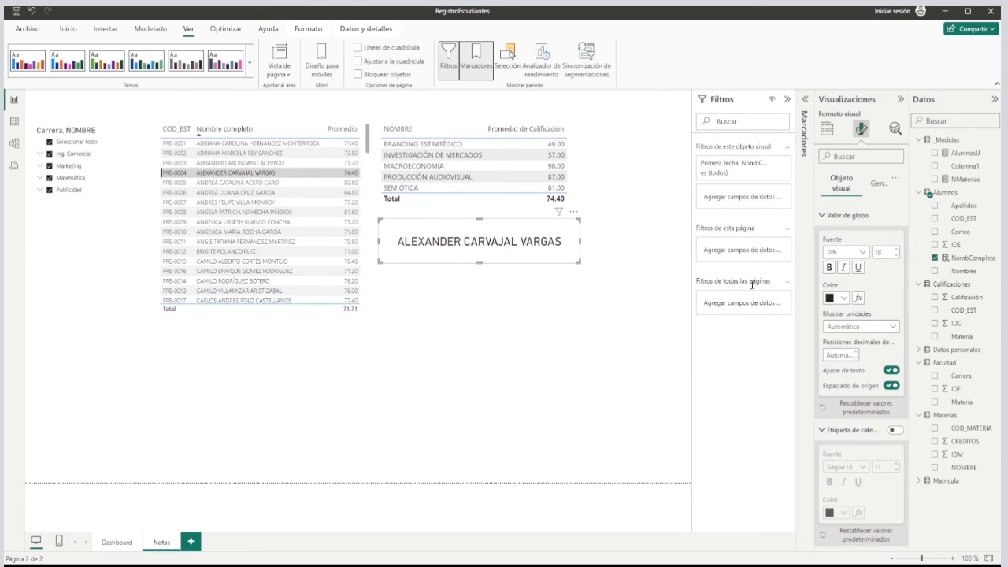
# Change the name card's value colour to the theme blue.
pyautogui.click(844, 299)
pyautogui.click(866, 336)
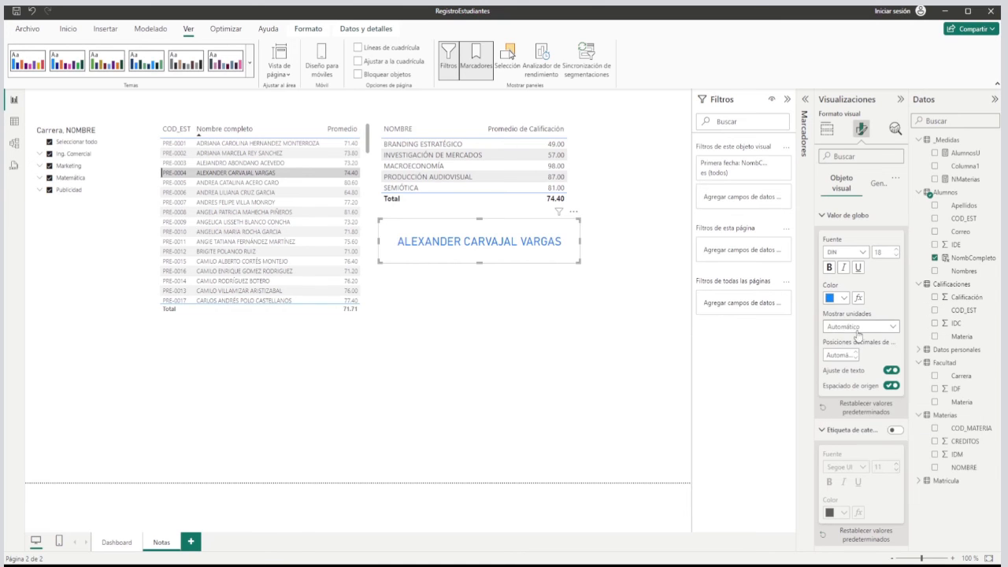
pyautogui.click(612, 192)
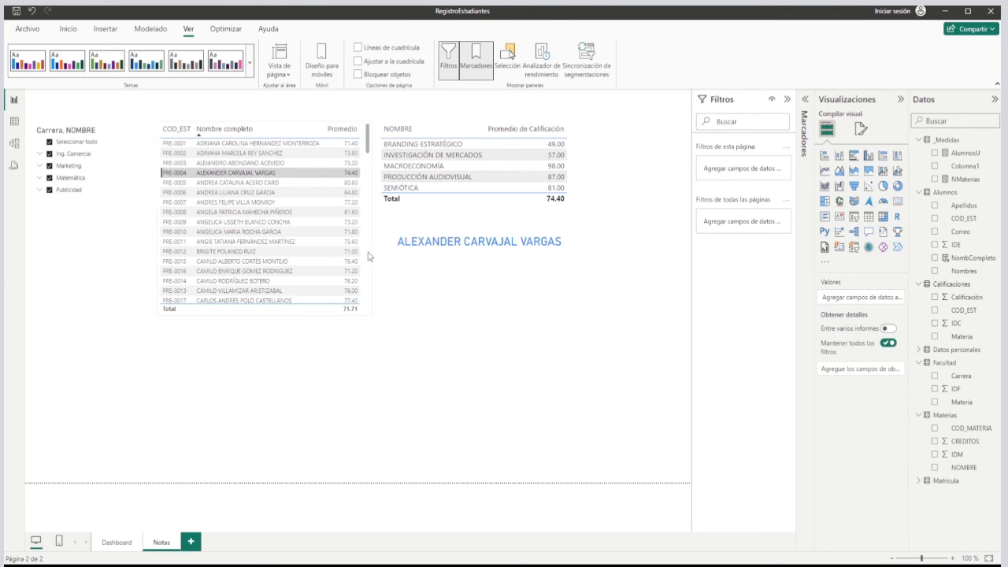
# Select several students across the averages table one by one to check their subject grades and the name card.
pyautogui.click(229, 252)
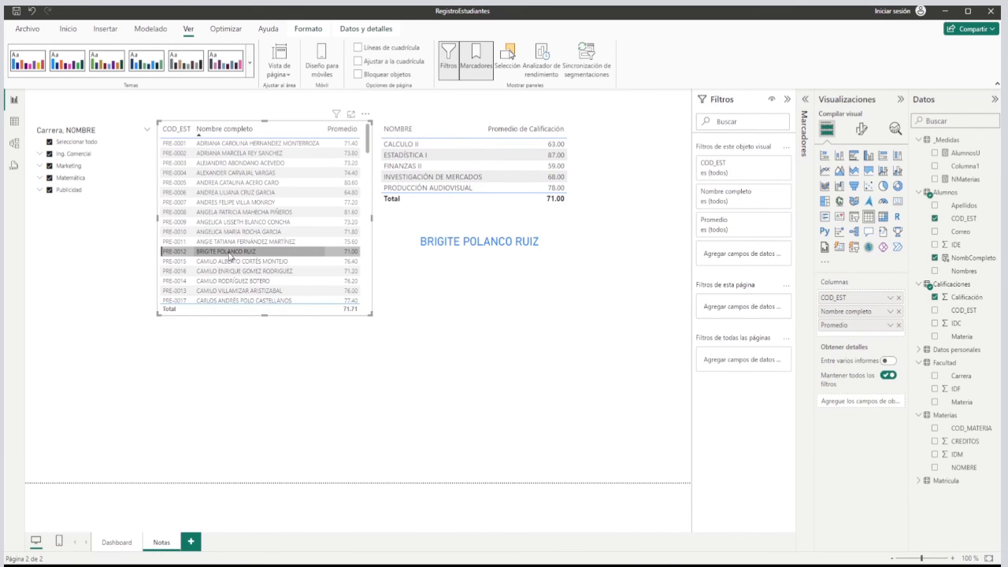
pyautogui.click(214, 163)
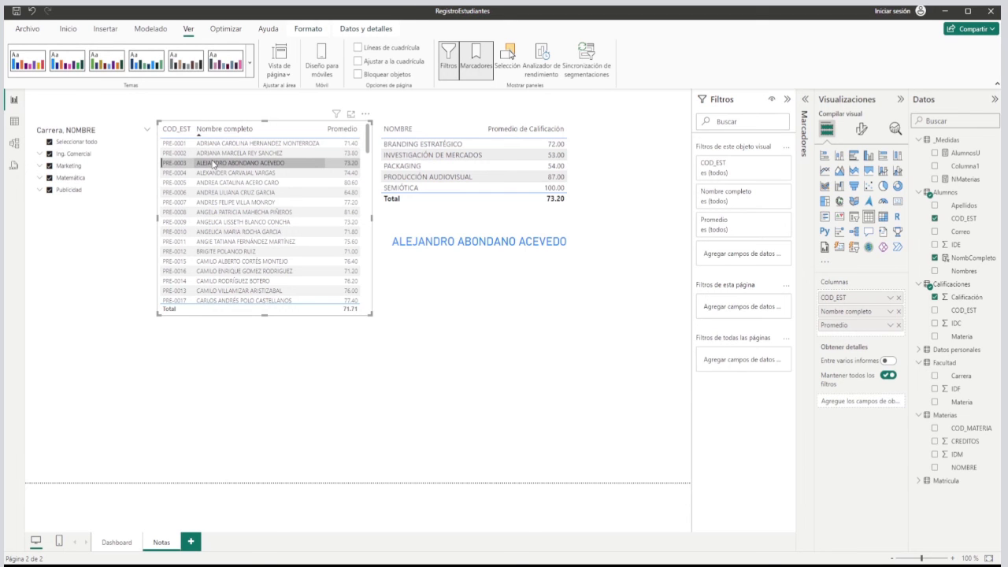
pyautogui.scroll(-5, 252, 193)
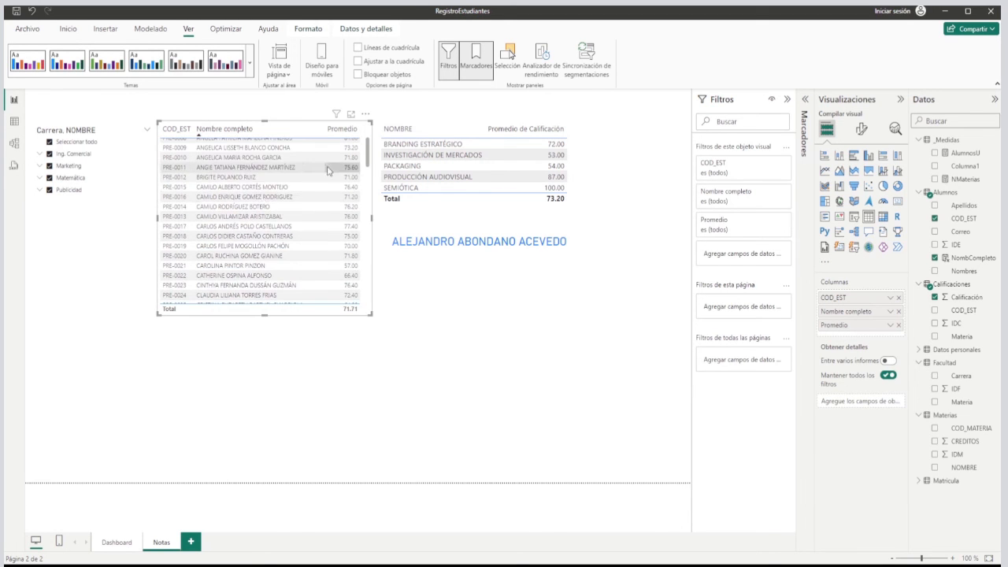
pyautogui.scroll(-10, 262, 200)
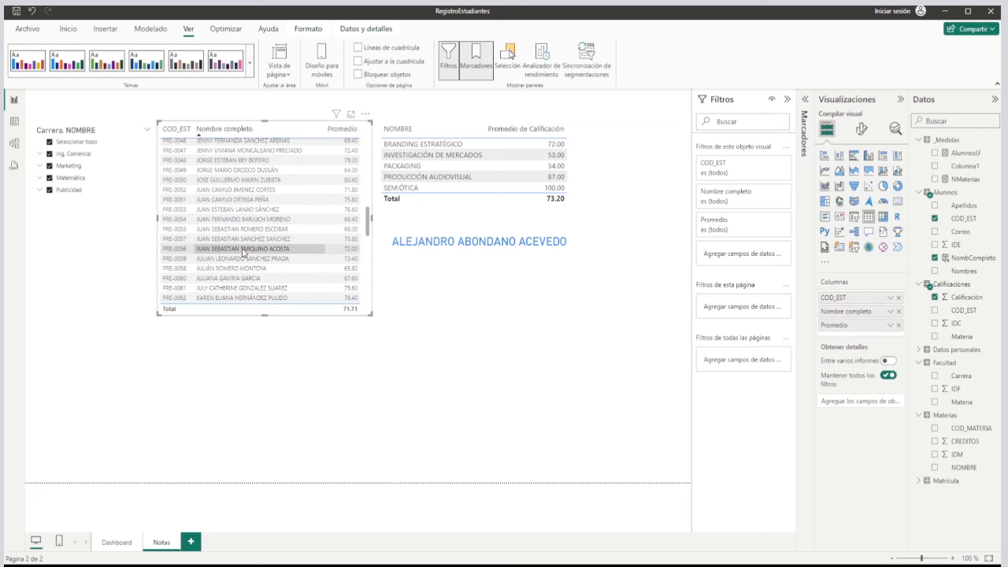
pyautogui.click(243, 248)
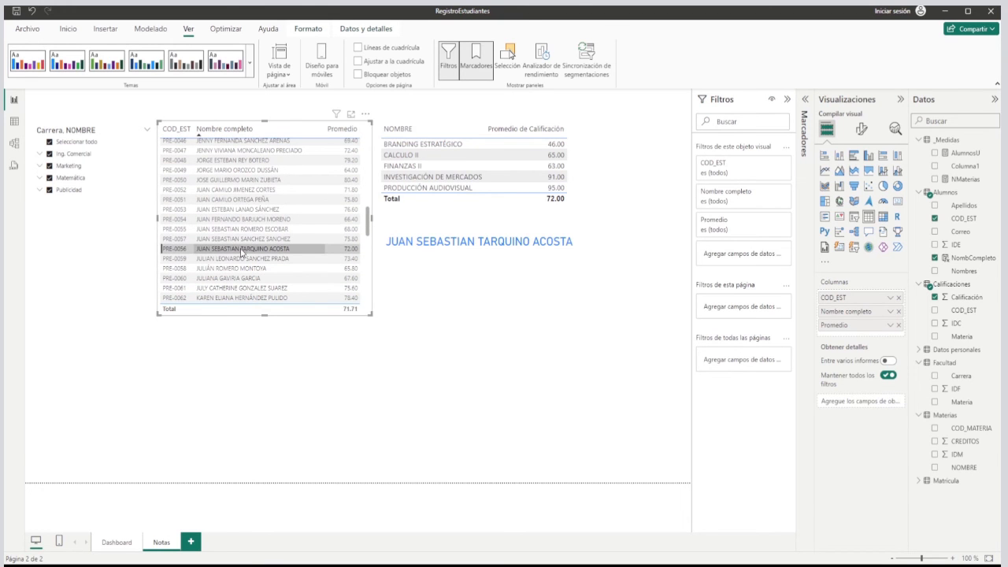
pyautogui.click(229, 190)
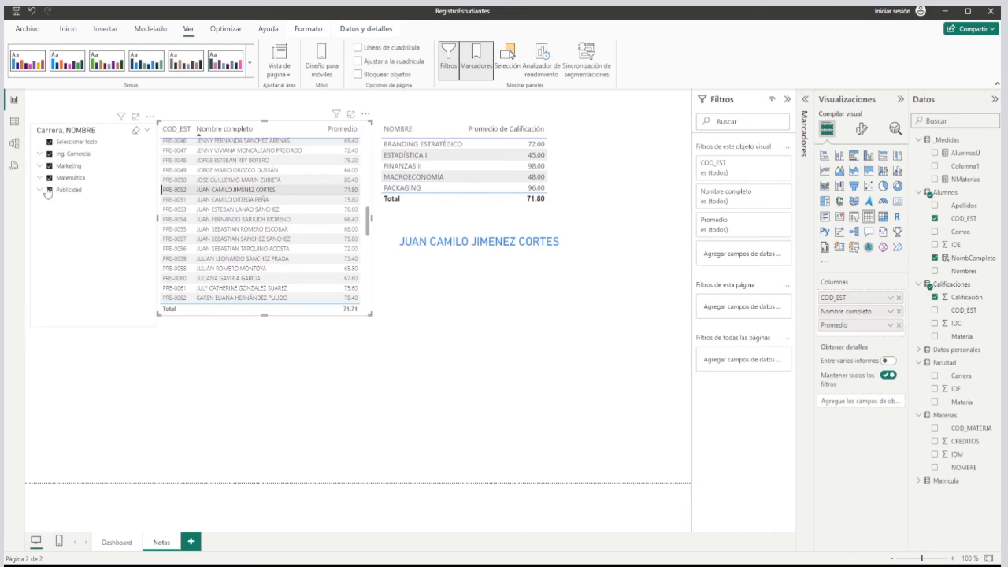
# Filter the page to only the Matemática career in the slicer and expand it to show its subject.
pyautogui.click(50, 142)
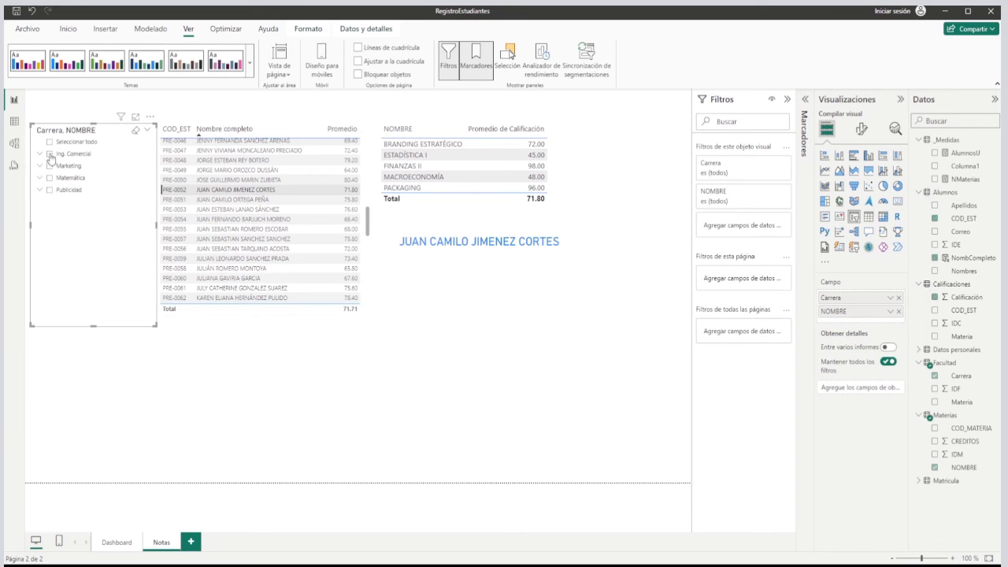
pyautogui.click(48, 178)
pyautogui.click(41, 178)
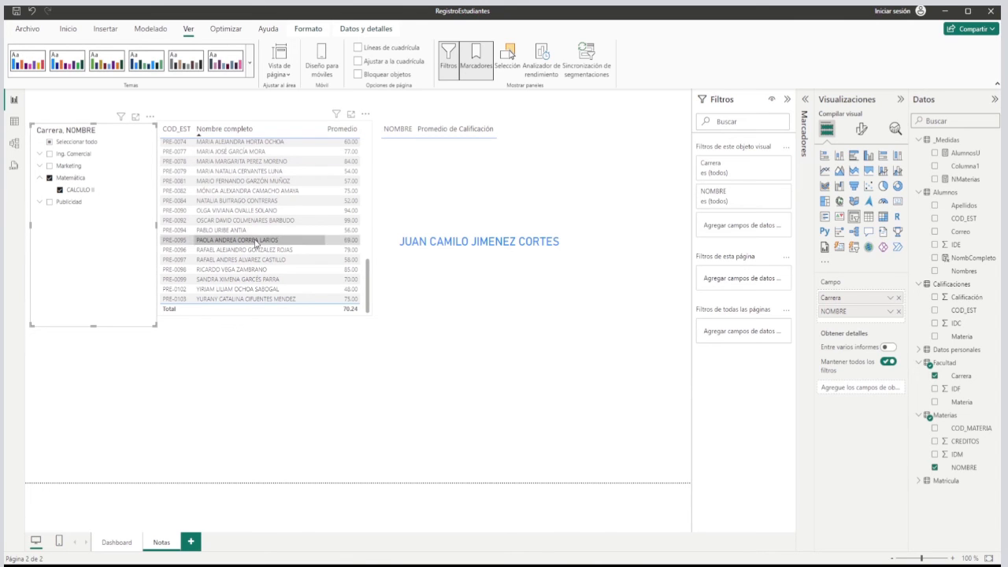
# Select several students from the Matemática-filtered list one by one to view their CALCULO II grade and name.
pyautogui.click(242, 201)
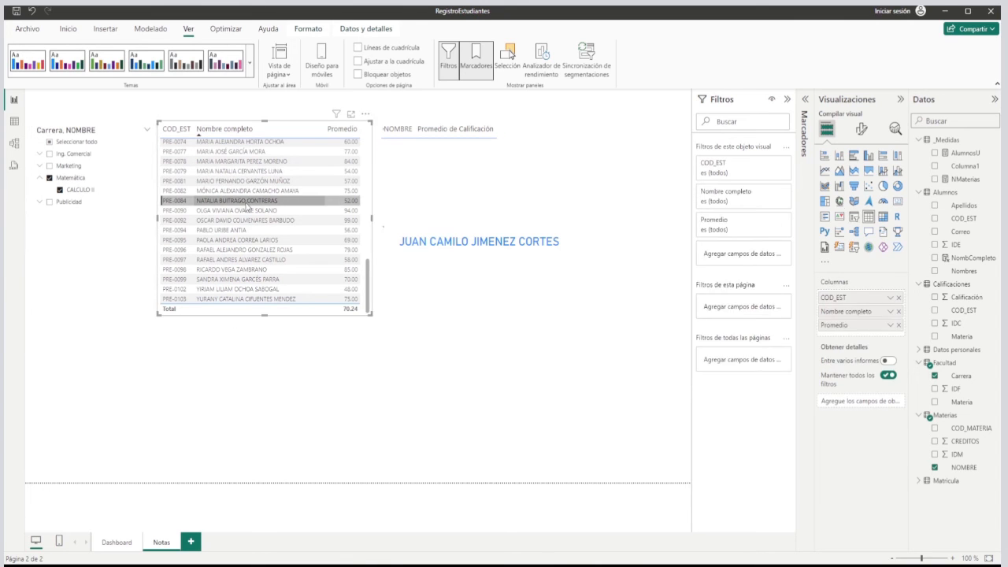
pyautogui.click(248, 250)
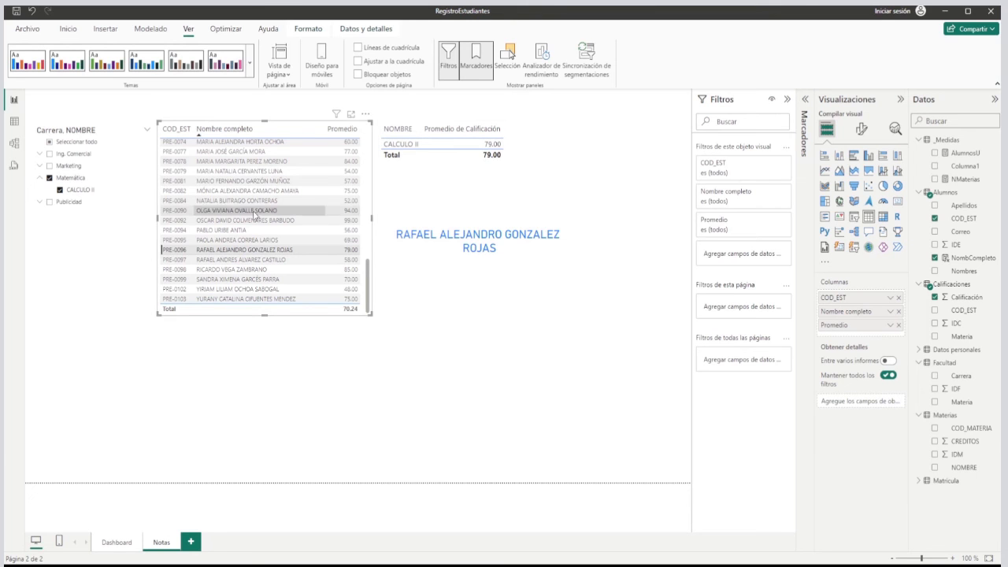
pyautogui.click(268, 191)
pyautogui.click(260, 210)
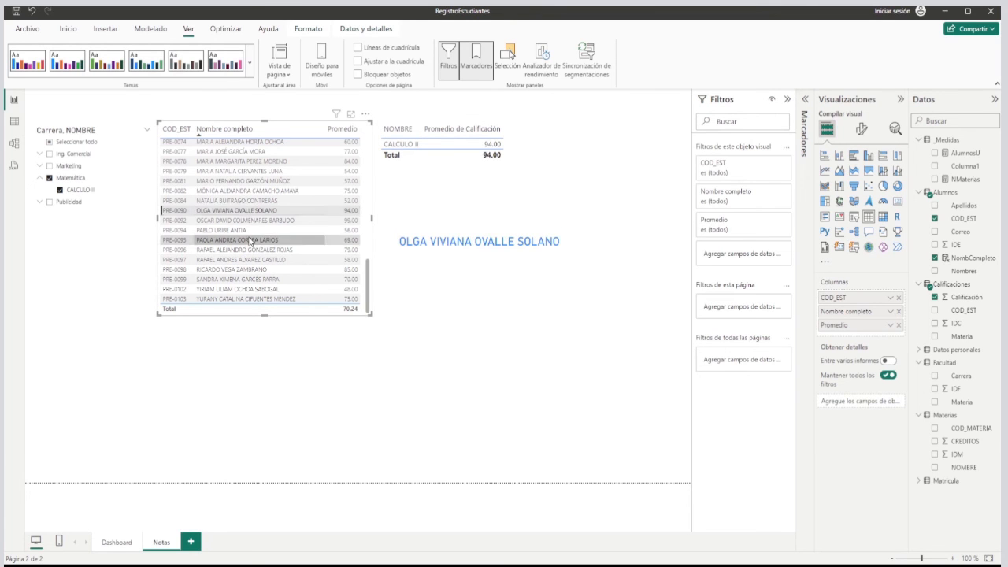
pyautogui.click(251, 240)
pyautogui.click(236, 151)
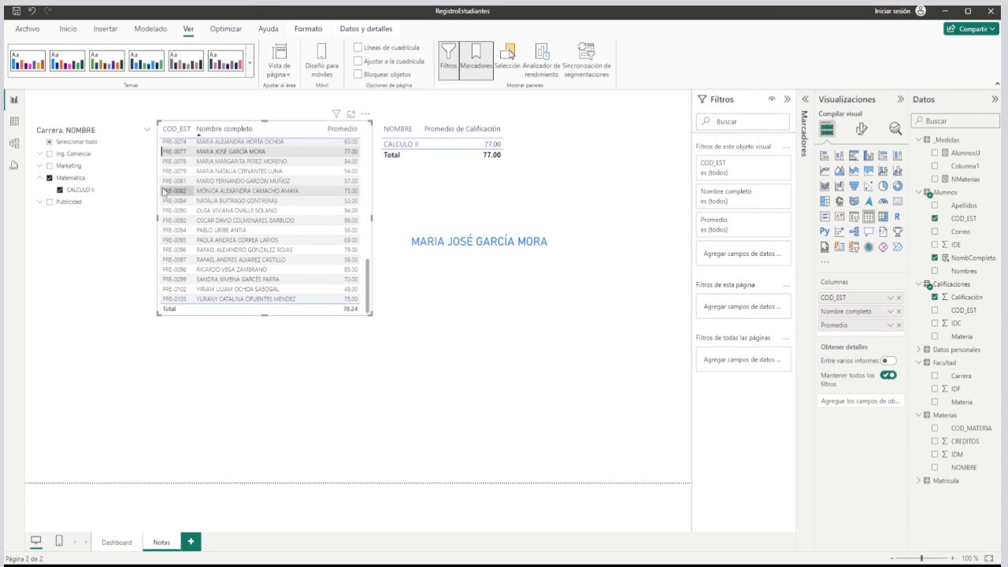
# Expand Ing. Comercial in the slicer, add it to the filter, and reselect all careers.
pyautogui.click(41, 153)
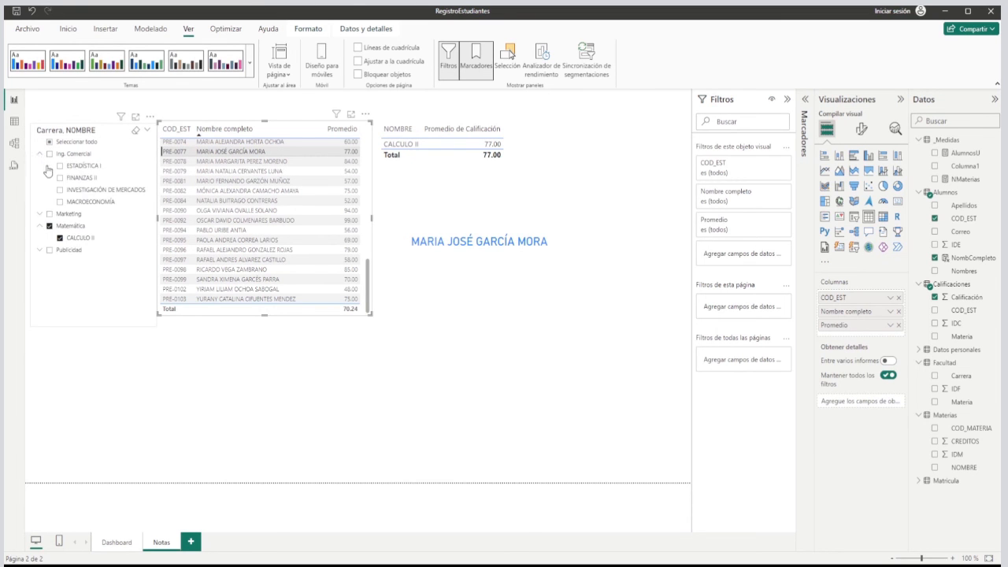
pyautogui.click(50, 155)
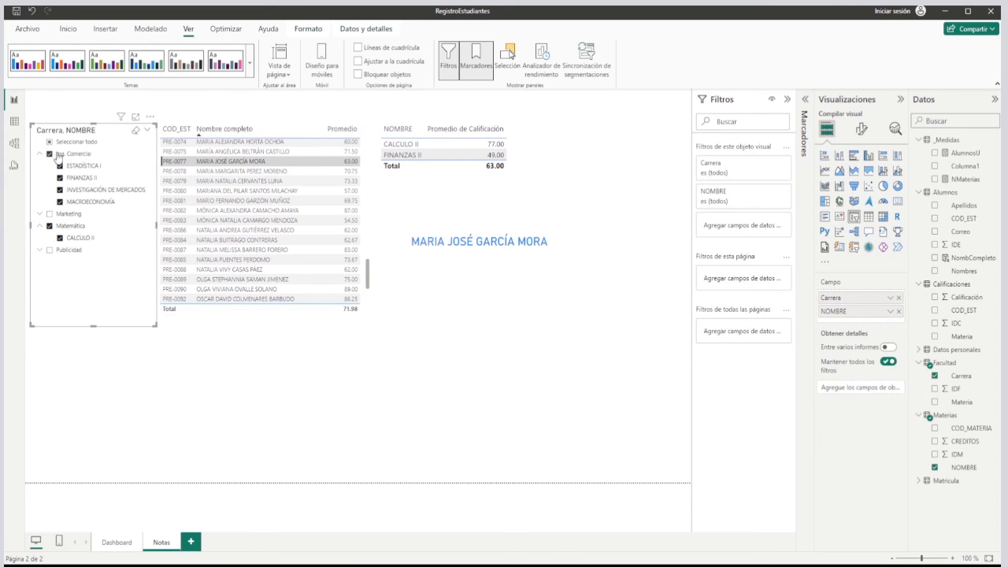
pyautogui.click(49, 143)
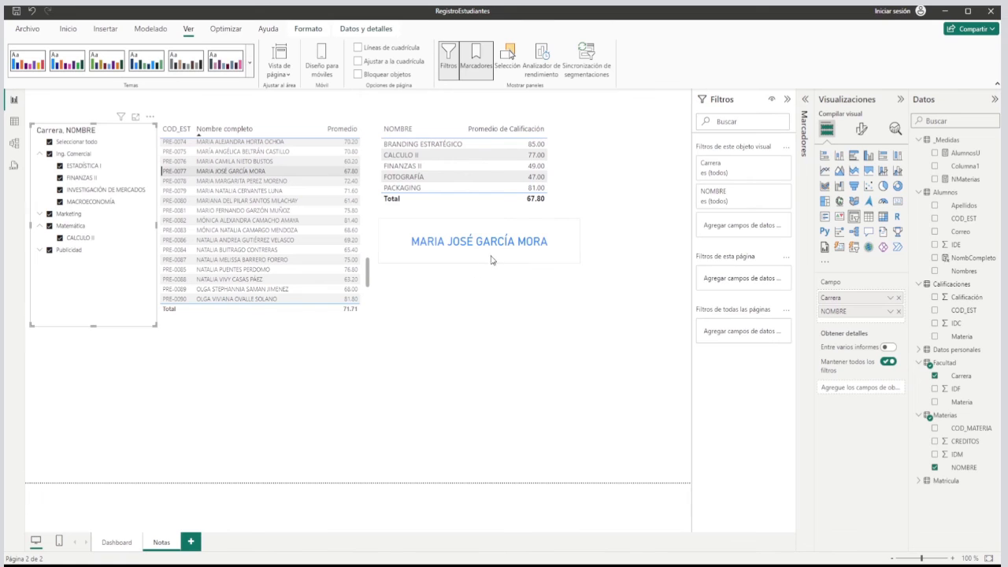
# Add an empty line chart below the student averages table, spanning most of both tables' width, and consult the sample report's chart.
pyautogui.click(504, 304)
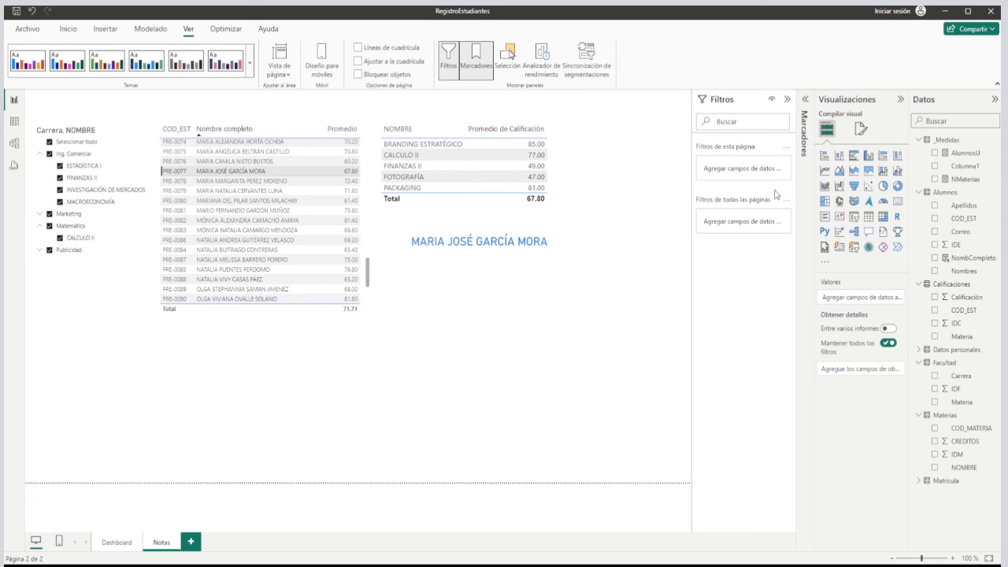
pyautogui.click(825, 171)
pyautogui.moveTo(655, 196); pyautogui.dragTo(553, 416)
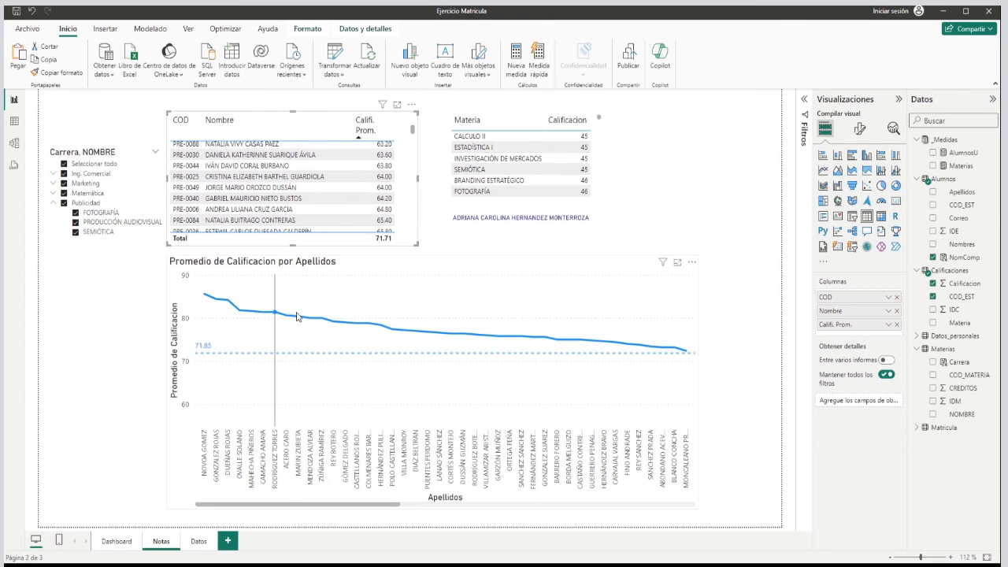
pyautogui.click(580, 264)
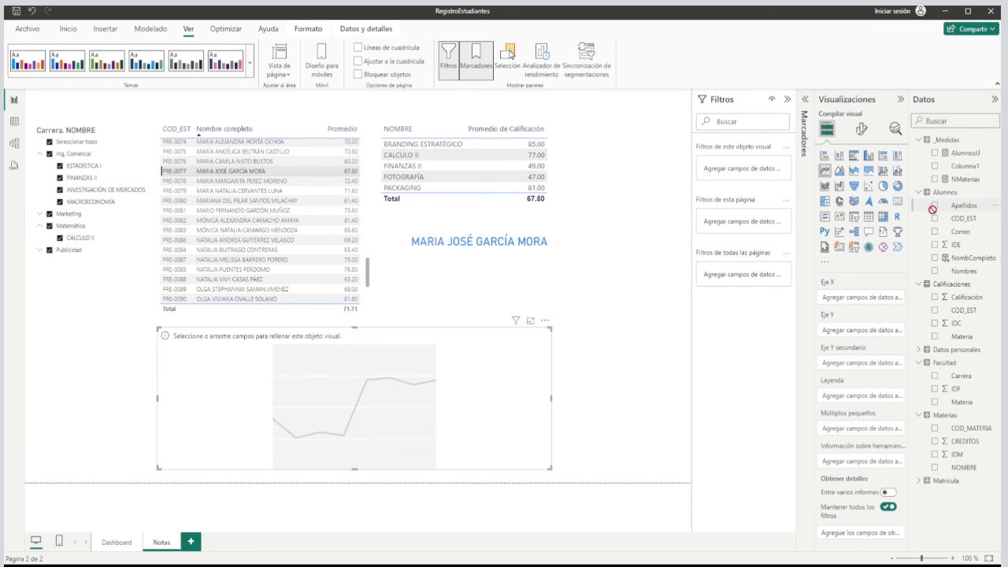
# Assign Apellidos to the line chart's X axis and Calificación to its Y axis, and clear the student selection in the averages table.
pyautogui.moveTo(959, 208); pyautogui.dragTo(863, 304)
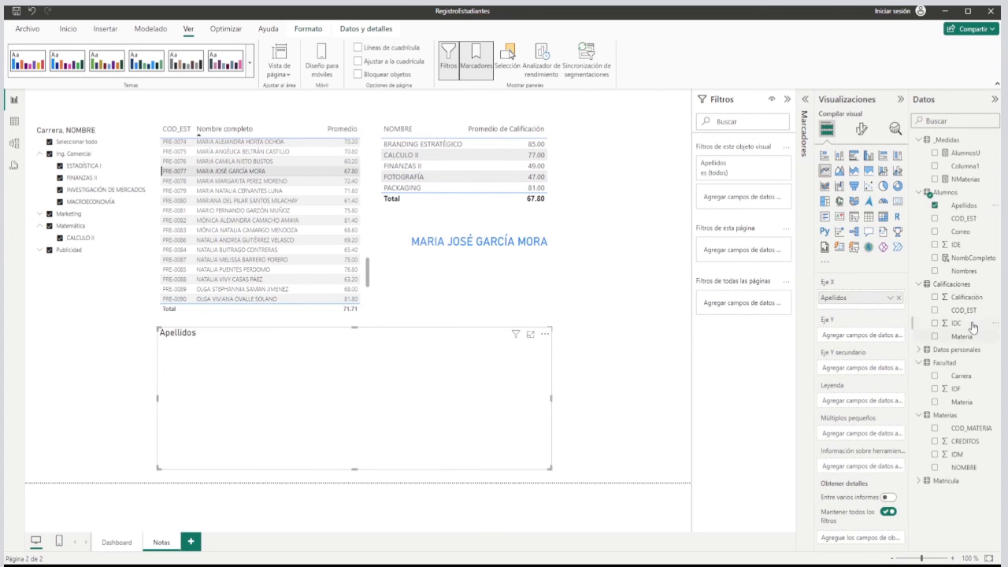
pyautogui.moveTo(967, 303); pyautogui.dragTo(858, 343)
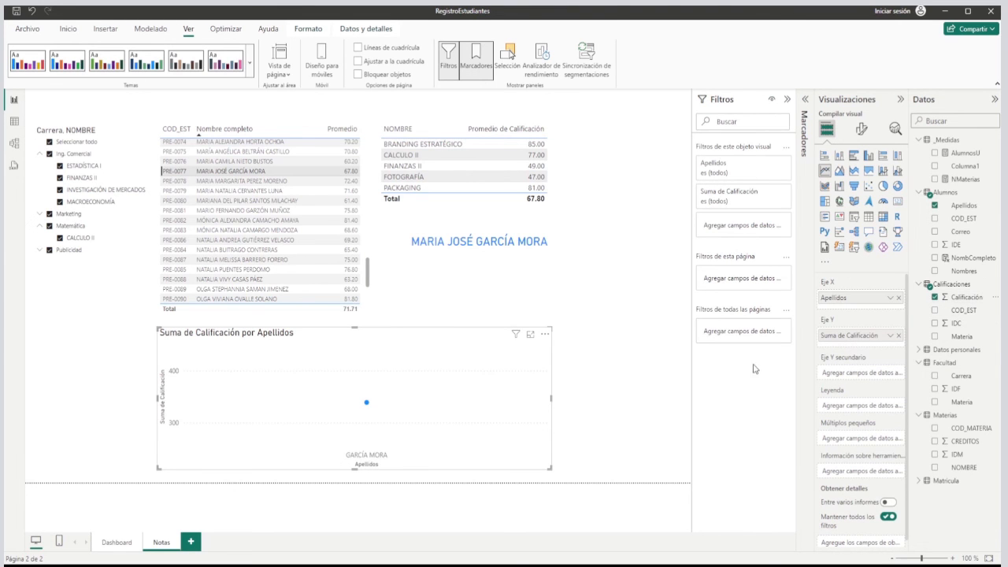
pyautogui.scroll(5, 365, 136)
pyautogui.click(365, 136)
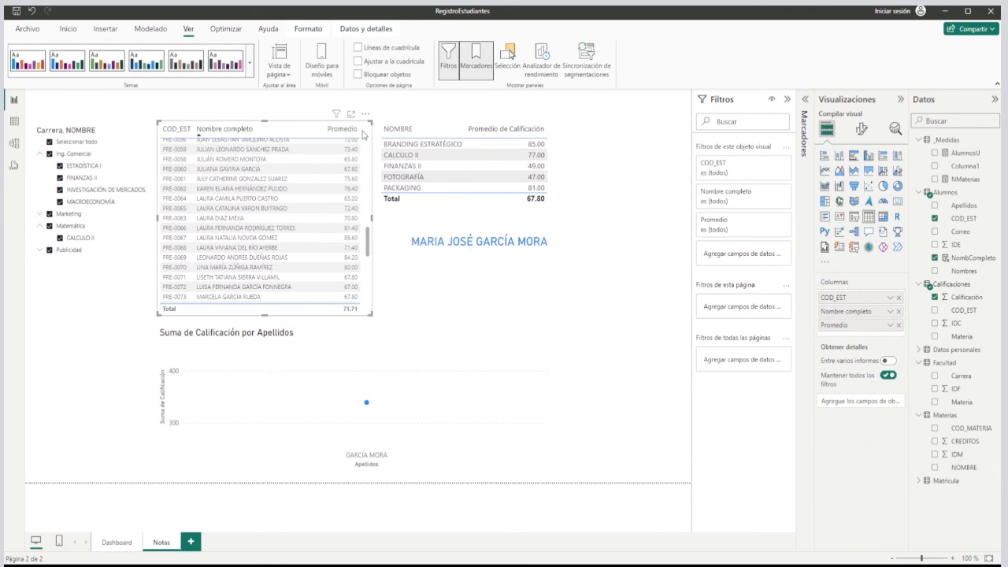
pyautogui.click(363, 134)
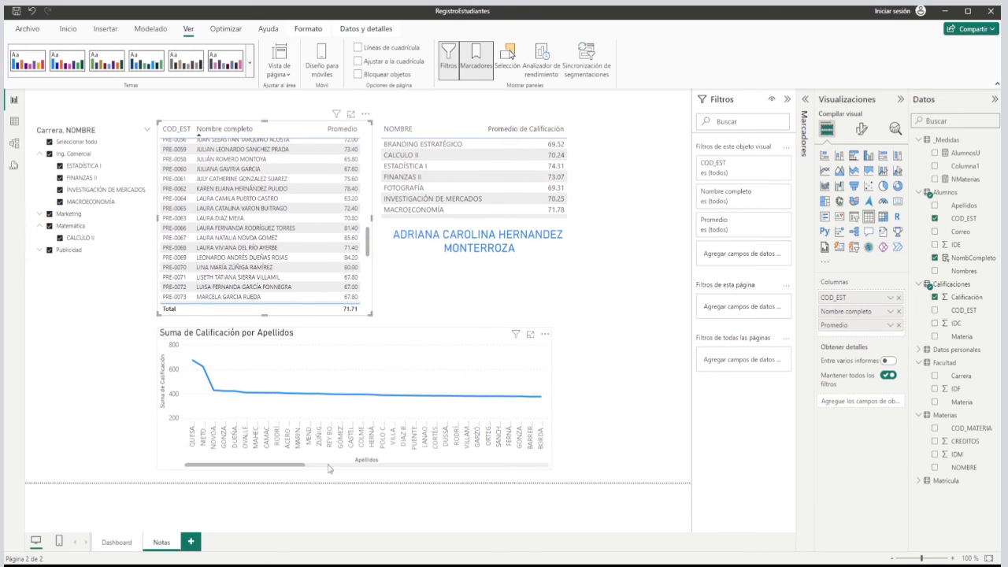
# Enlarge the line chart up to the averages table's lower edge and widen it slightly past the name card.
pyautogui.moveTo(292, 470); pyautogui.dragTo(263, 470)
pyautogui.click(427, 372)
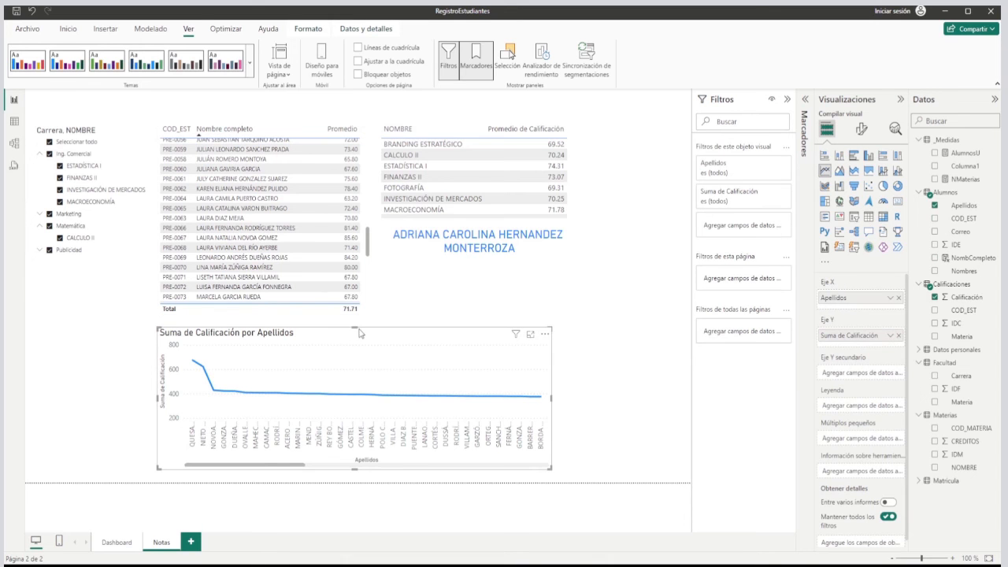
pyautogui.moveTo(354, 327); pyautogui.dragTo(355, 316)
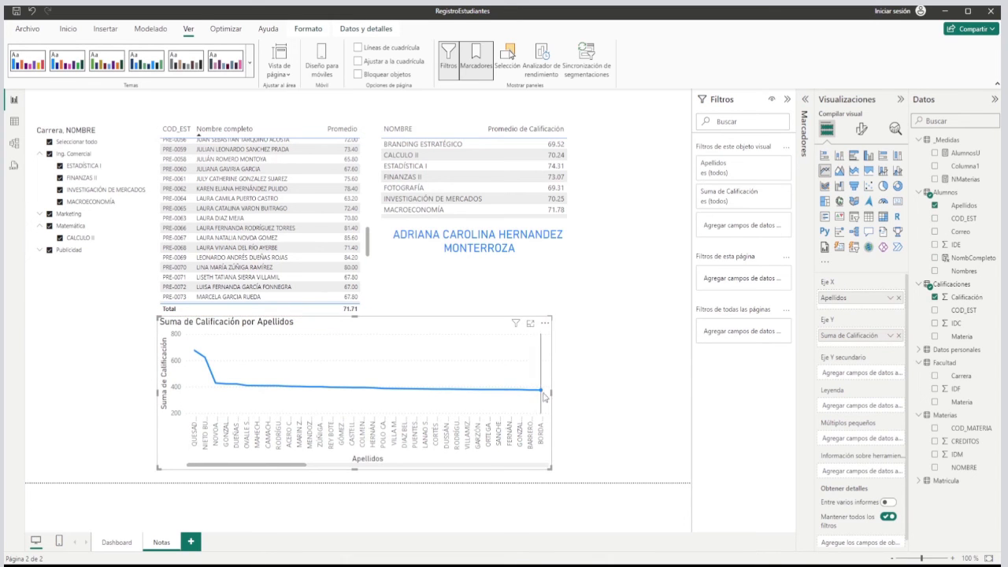
pyautogui.moveTo(550, 392); pyautogui.dragTo(595, 392)
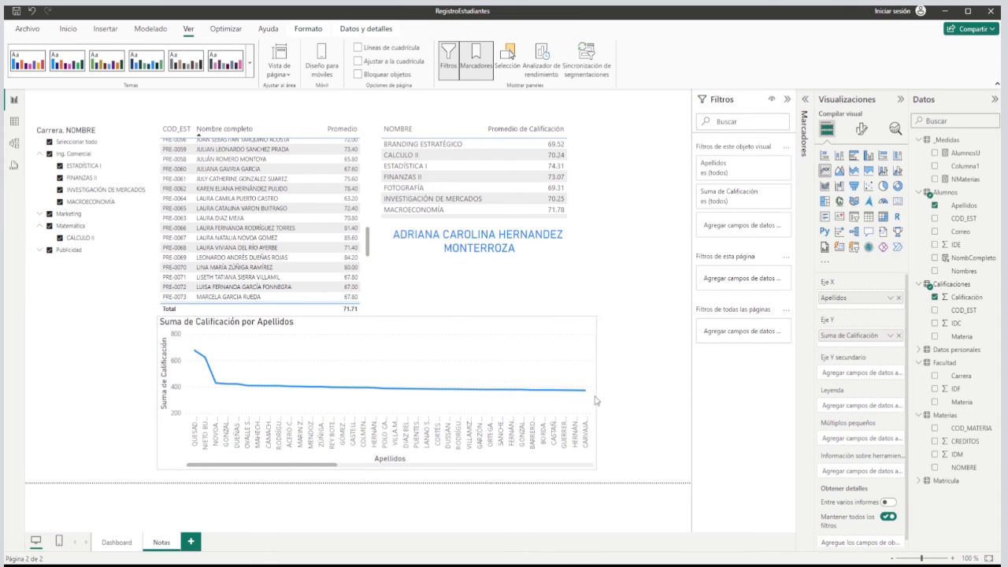
# Extend the line chart's lower edge to the page boundary and set the font size of its Y and X axis values to 8.
pyautogui.moveTo(375, 468); pyautogui.dragTo(376, 481)
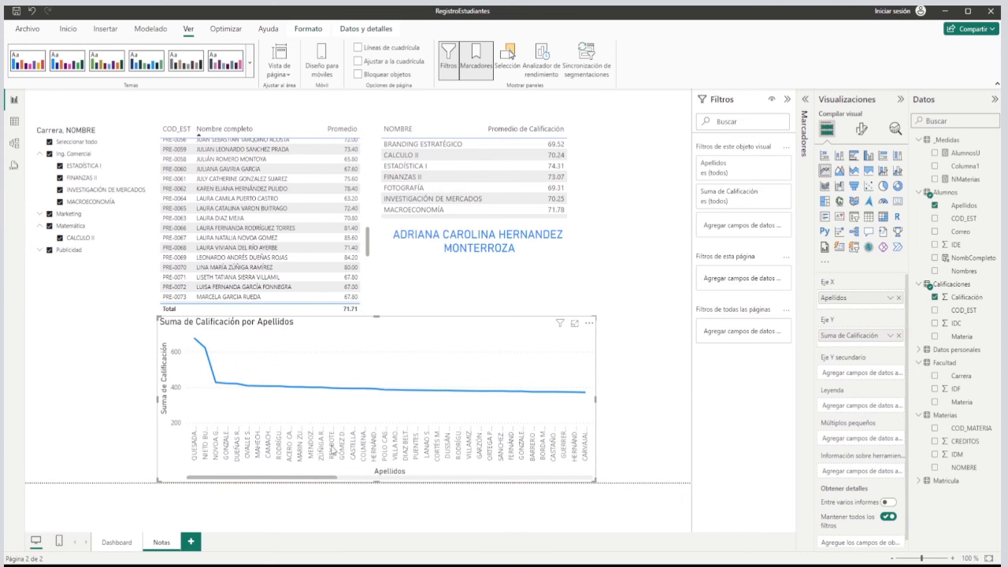
pyautogui.click(860, 133)
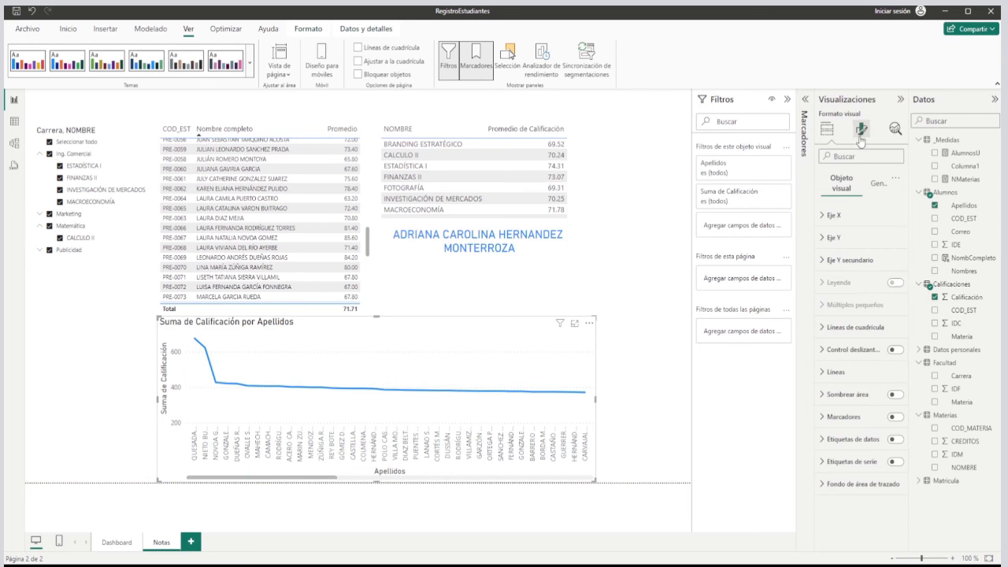
pyautogui.click(835, 237)
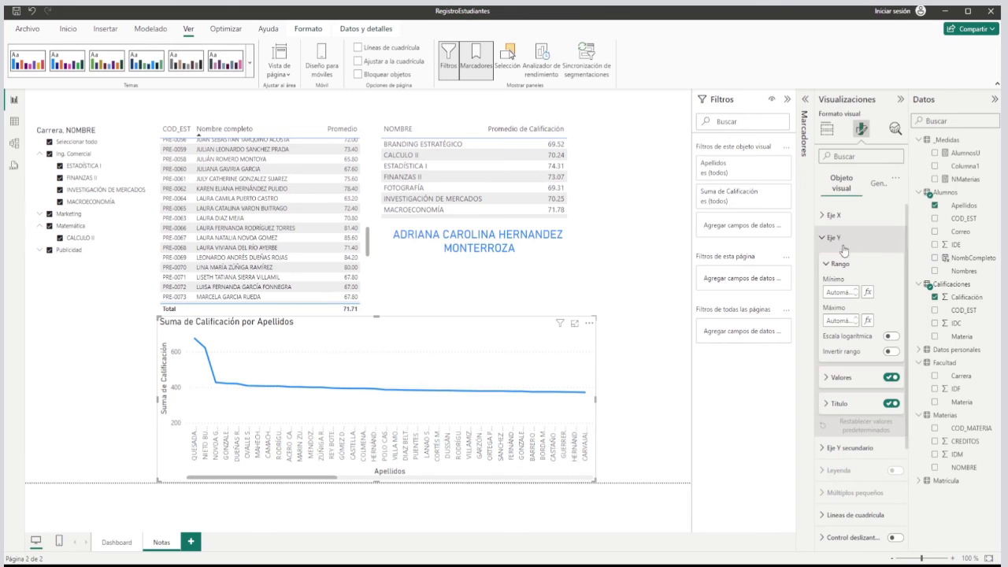
pyautogui.click(844, 380)
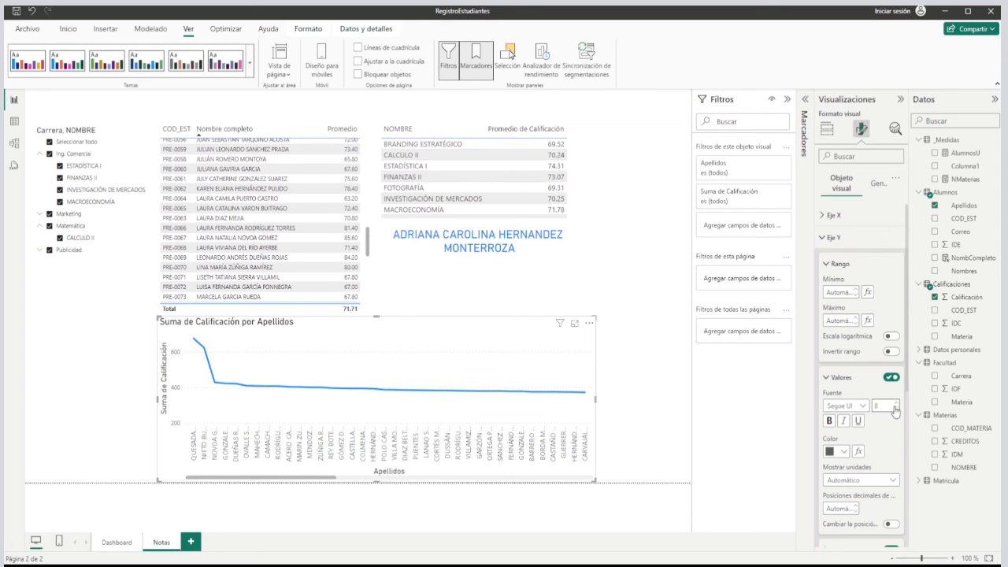
pyautogui.click(829, 267)
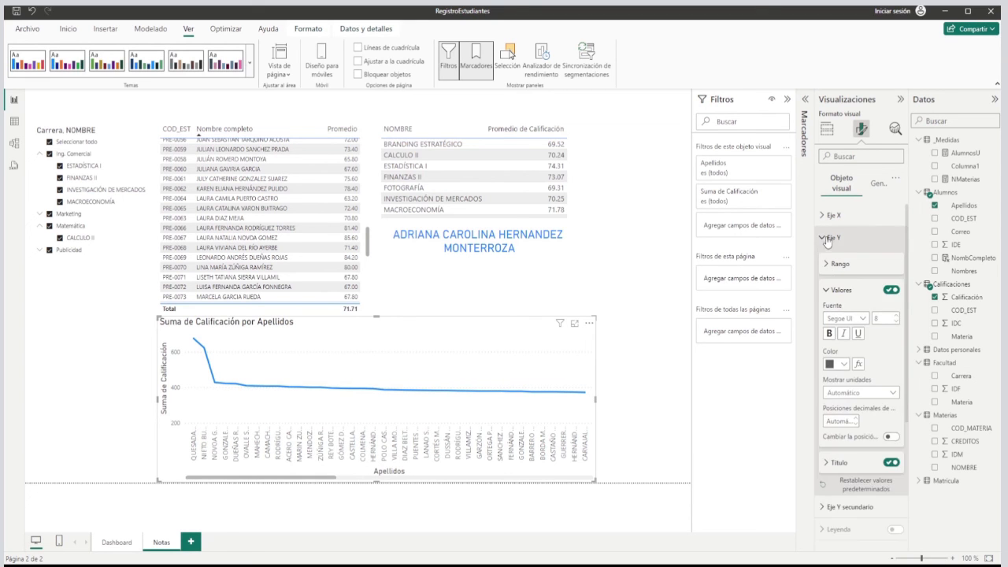
pyautogui.click(827, 237)
pyautogui.click(828, 215)
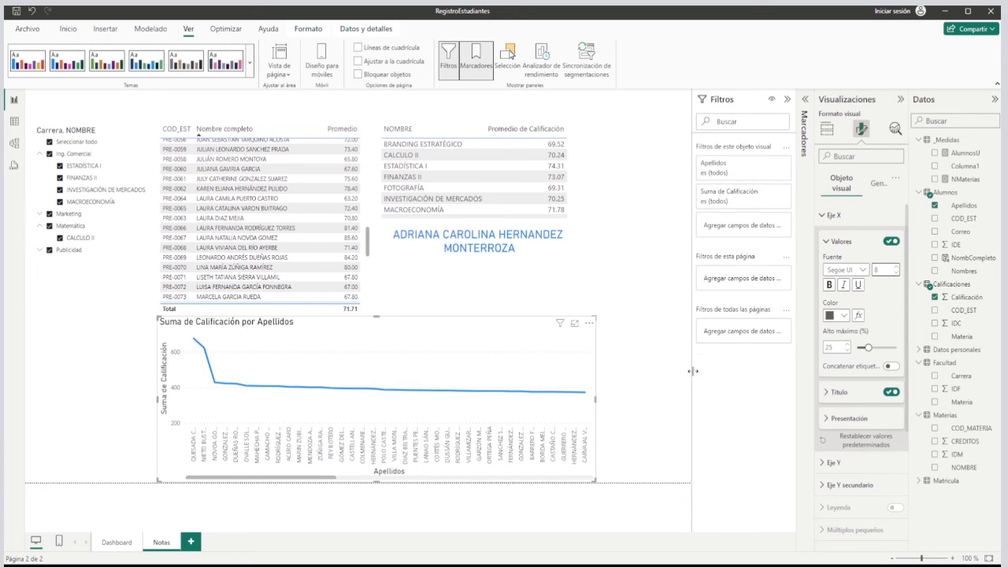
pyautogui.click(619, 403)
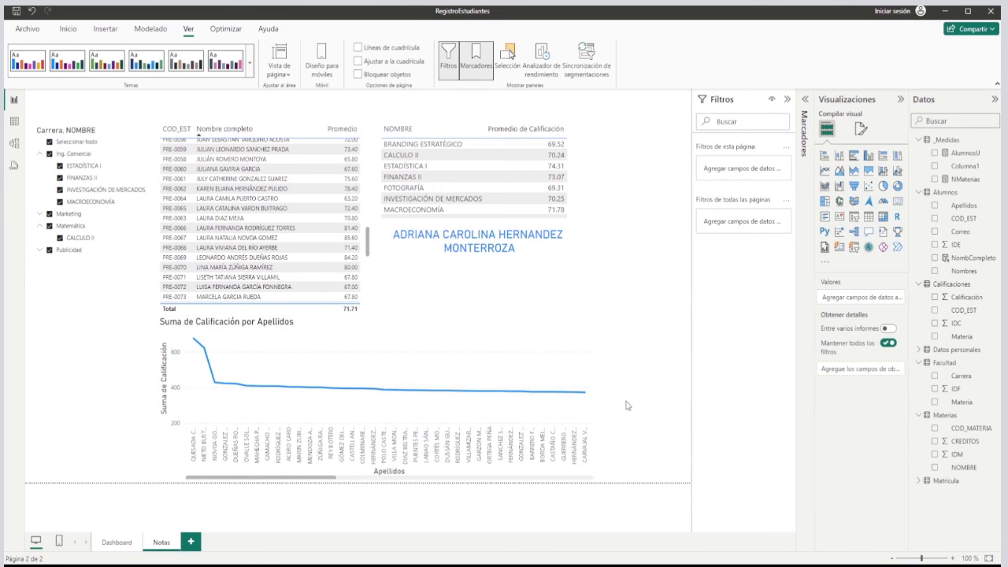
# Change the aggregation of Calificación on the line chart's Y axis to Promedio.
pyautogui.click(475, 368)
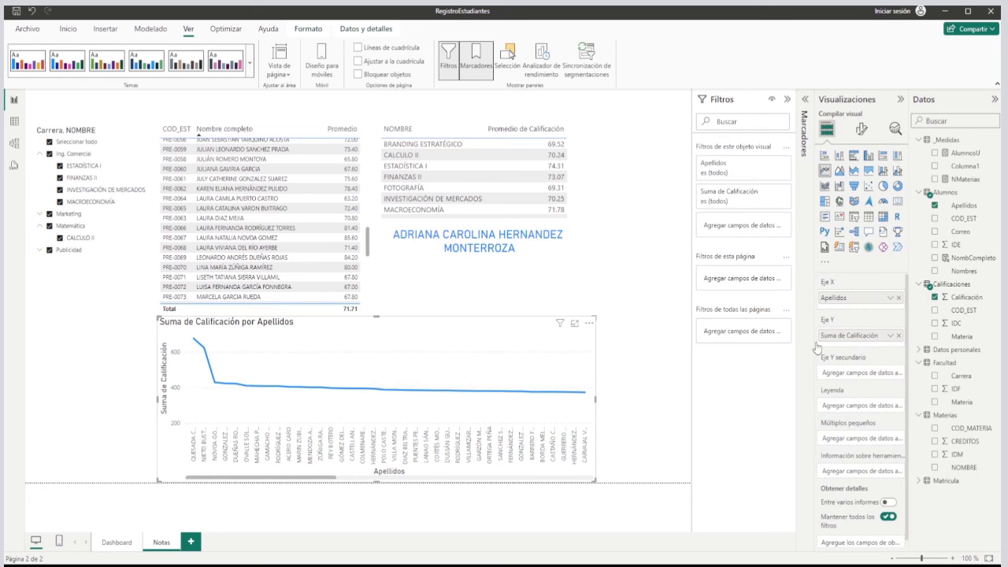
pyautogui.click(890, 336)
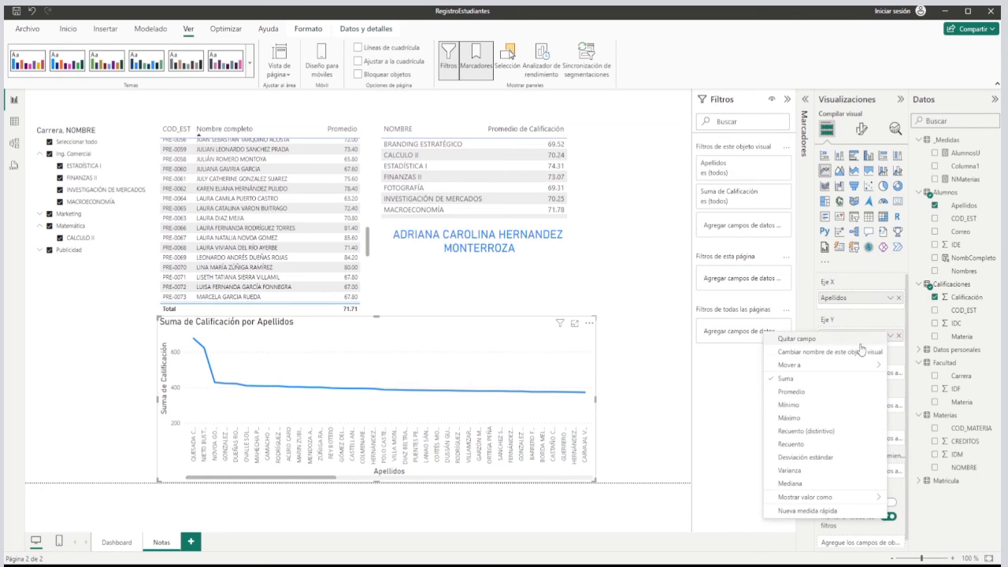
pyautogui.click(791, 391)
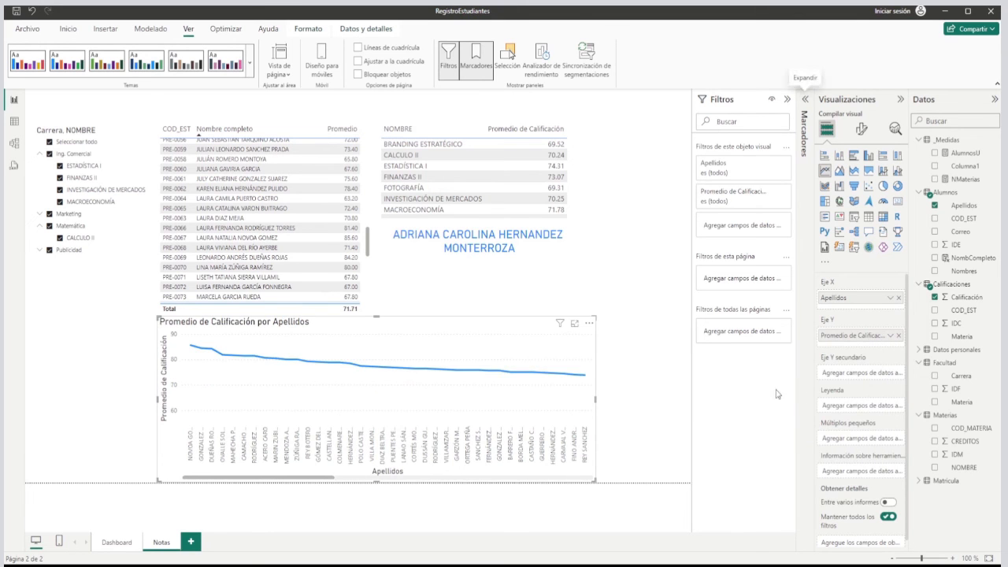
pyautogui.click(575, 299)
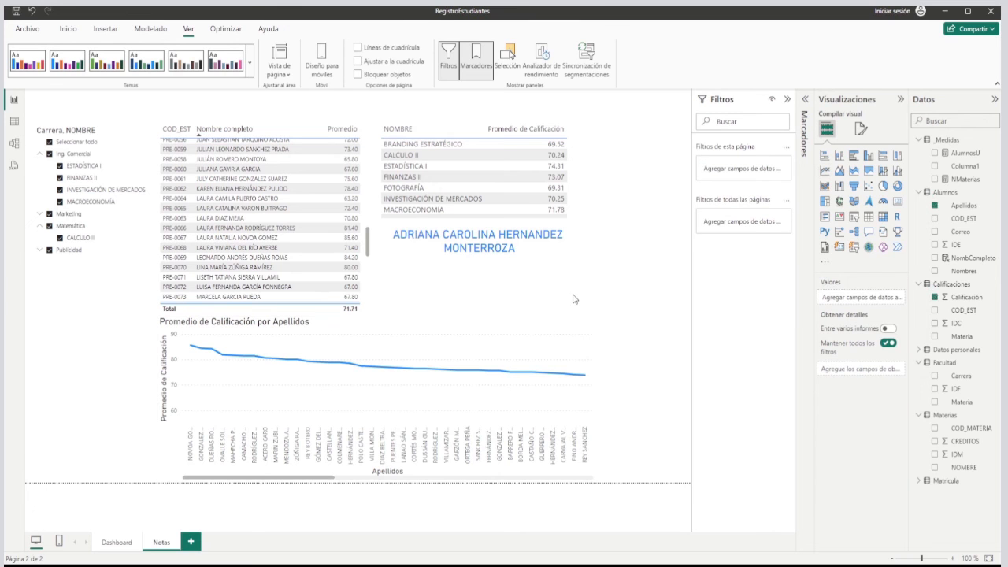
# Add an average line for Promedio de Calificación to the line chart and turn on its data label.
pyautogui.click(527, 329)
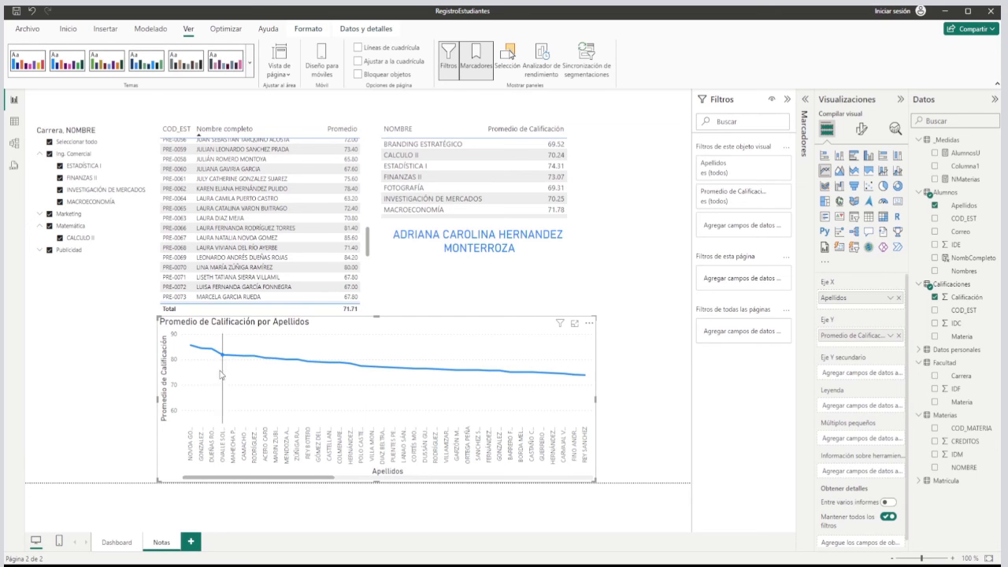
pyautogui.moveTo(283, 367)
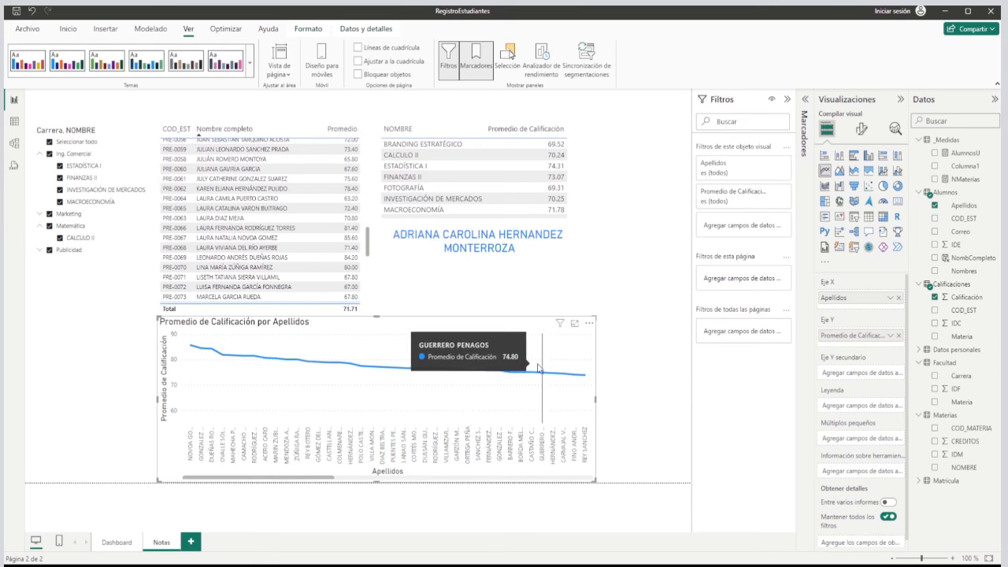
pyautogui.click(894, 129)
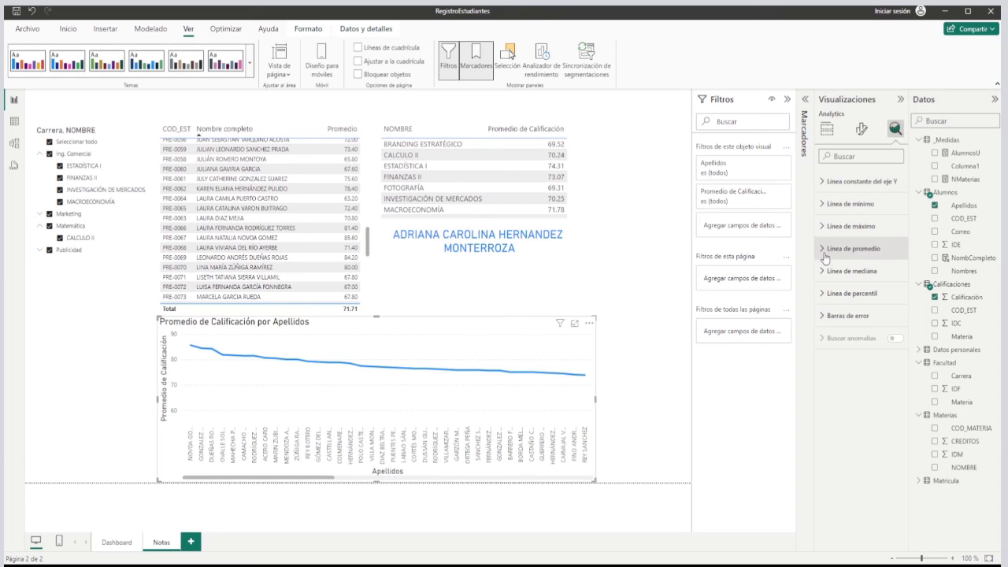
pyautogui.click(825, 249)
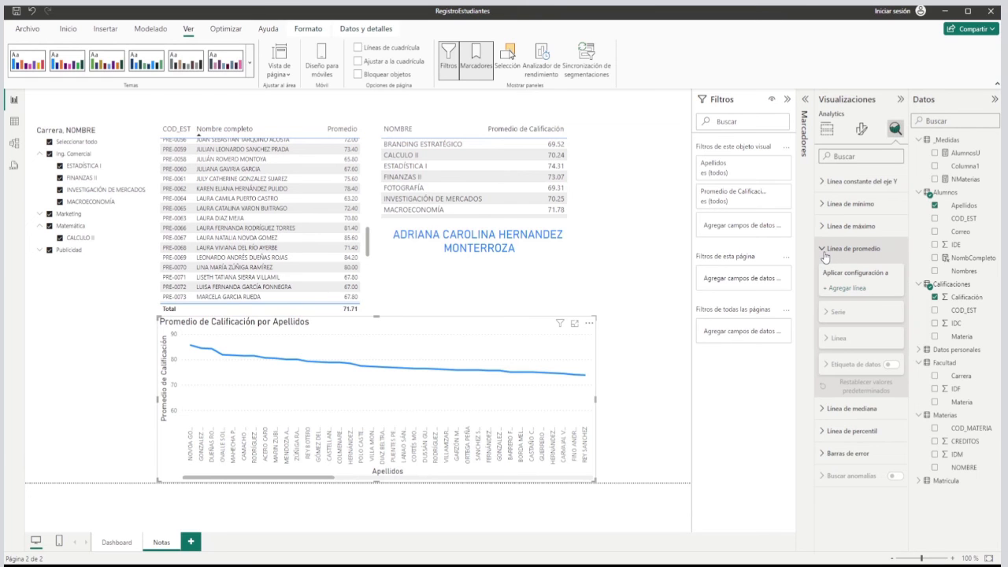
pyautogui.click(849, 288)
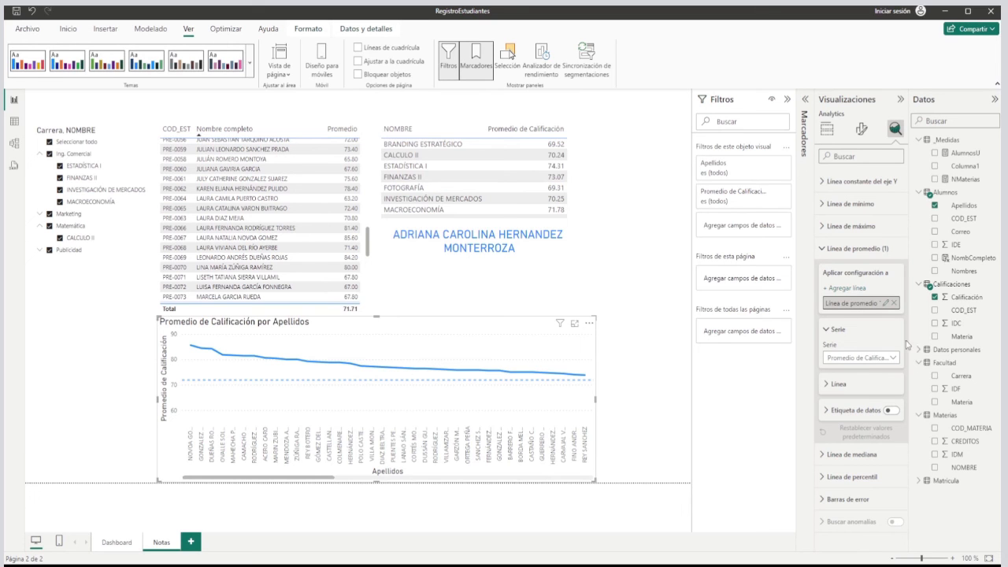
pyautogui.click(890, 410)
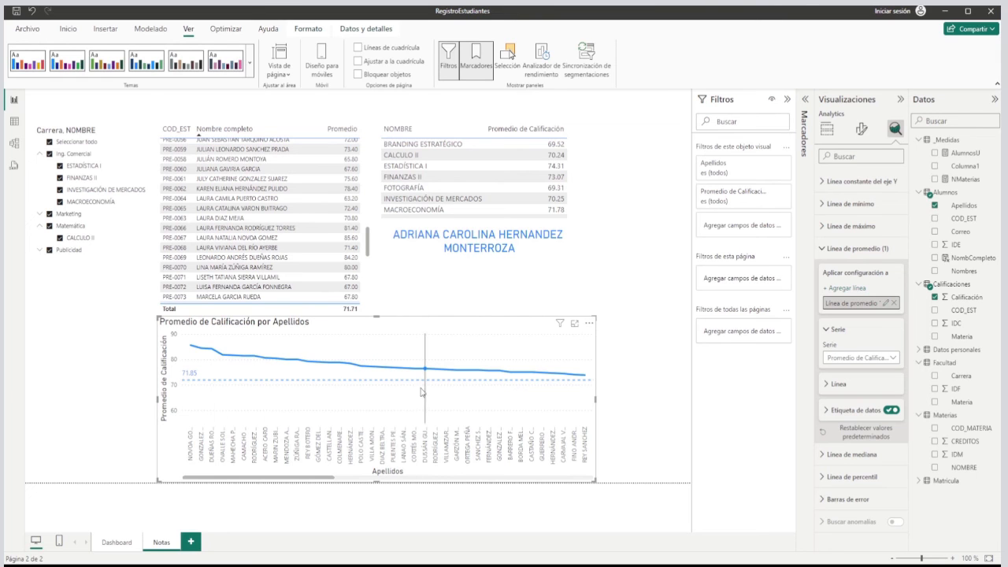
pyautogui.moveTo(200, 378)
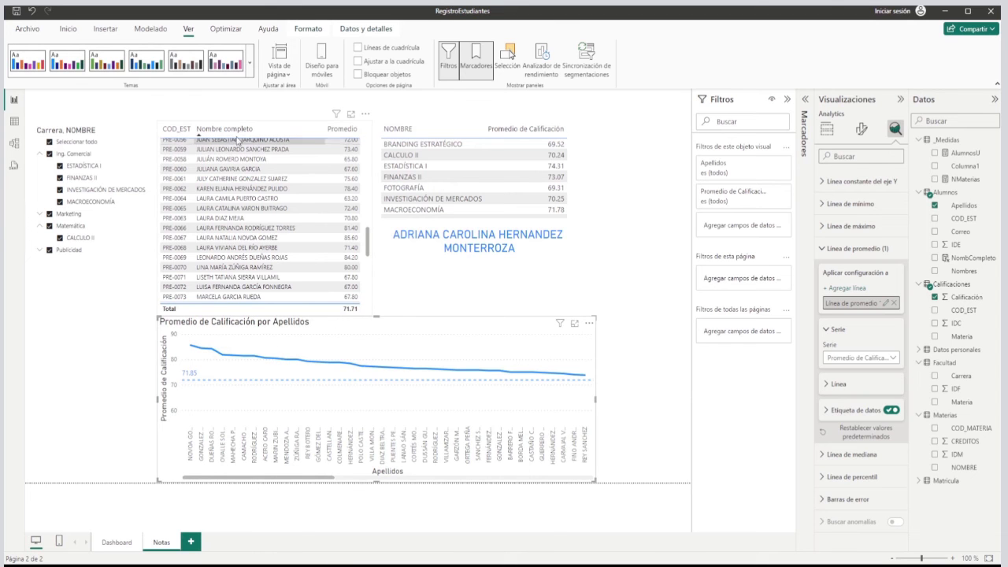
# Sort the student averages table by Promedio, compare with the sample report's line chart, and return the sorting to Nombre completo.
pyautogui.moveTo(368, 244); pyautogui.dragTo(373, 142)
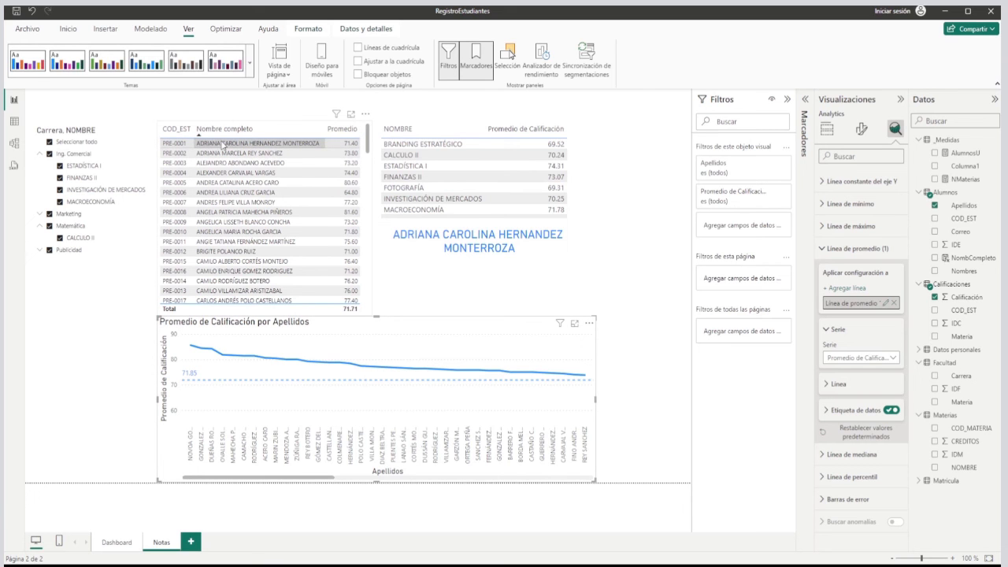
pyautogui.click(351, 131)
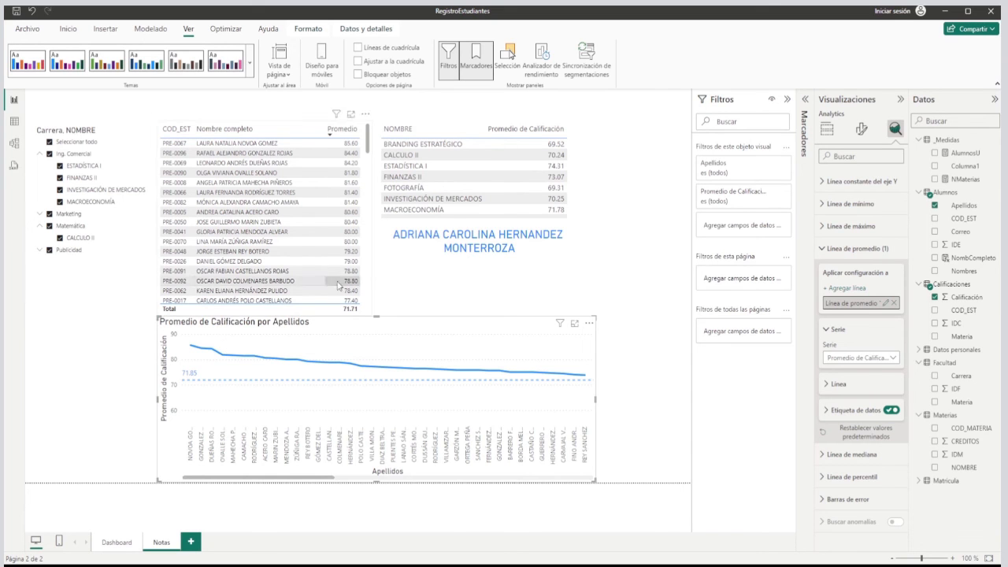
pyautogui.click(422, 277)
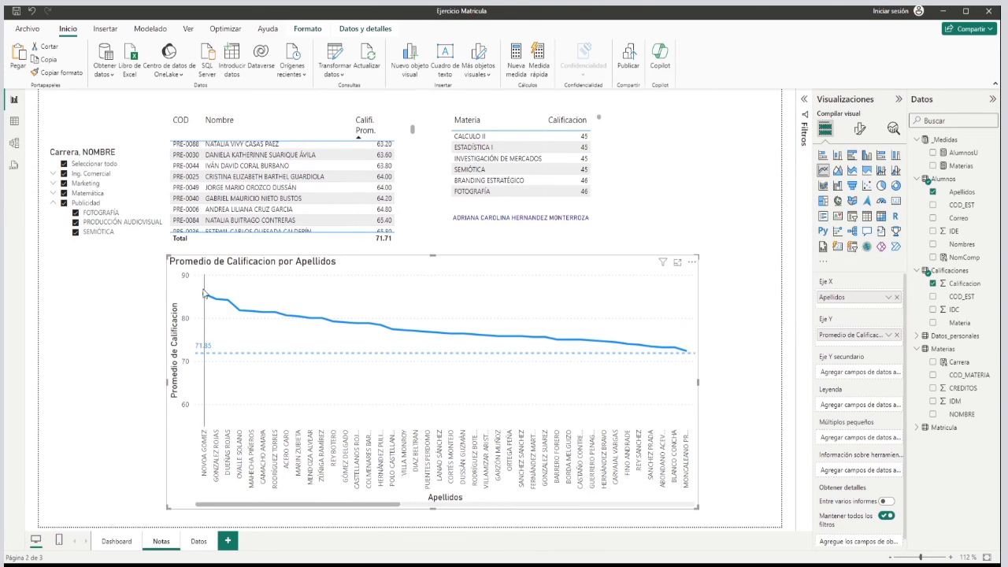
pyautogui.click(634, 225)
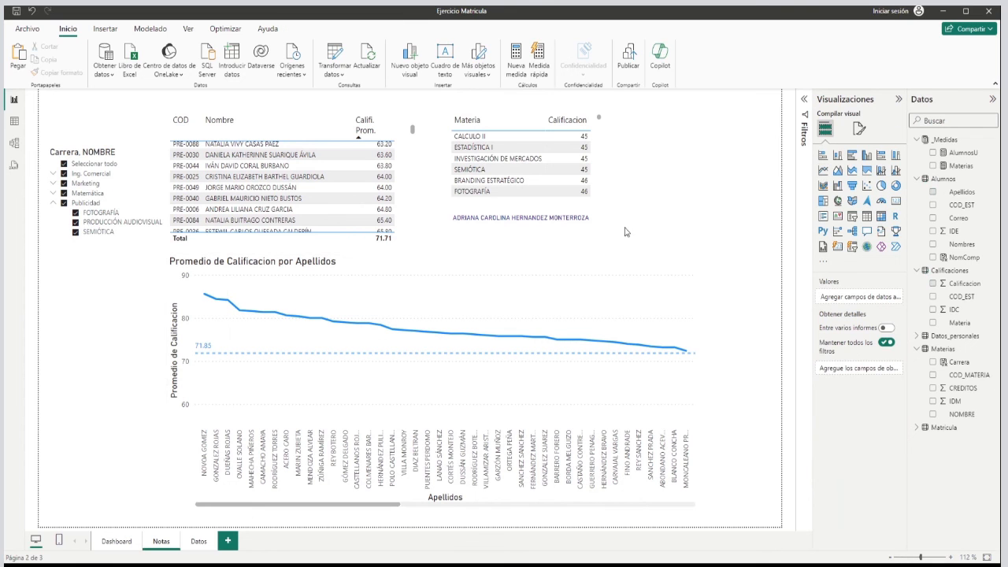
pyautogui.click(574, 265)
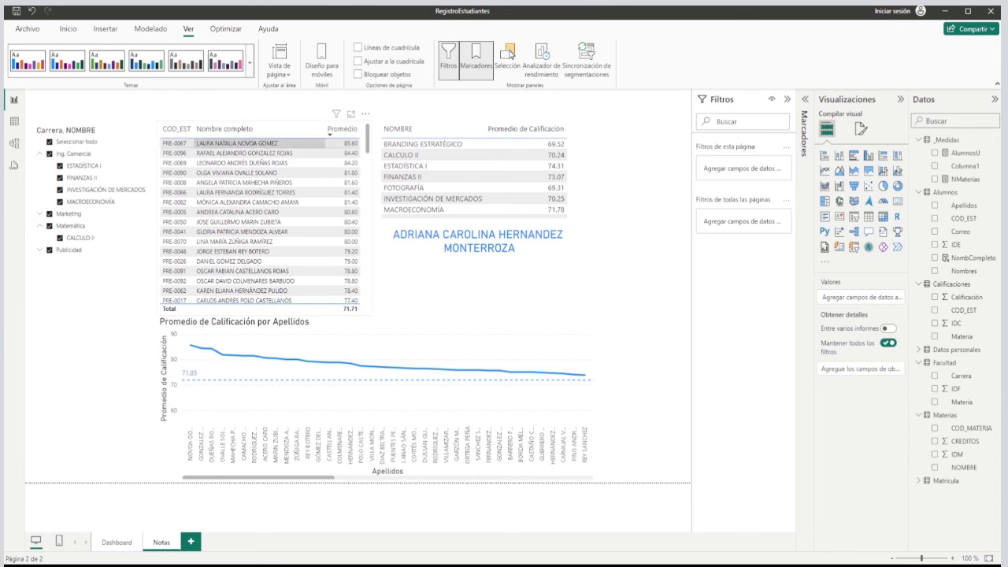
pyautogui.click(274, 129)
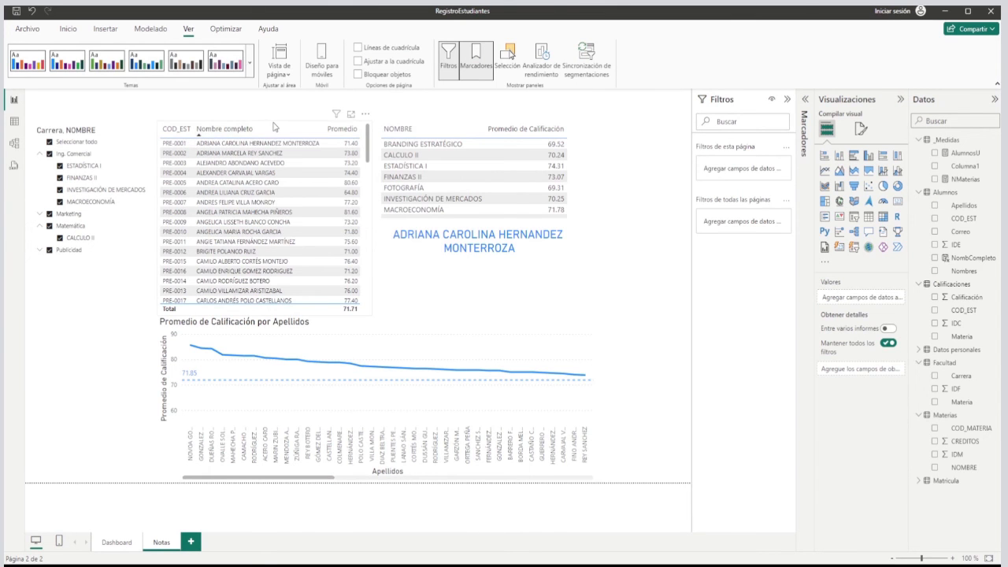
# Shorten the student averages table from below and extend the line chart upward to just beneath the table and name card.
pyautogui.moveTo(262, 313); pyautogui.dragTo(264, 261)
pyautogui.click(359, 326)
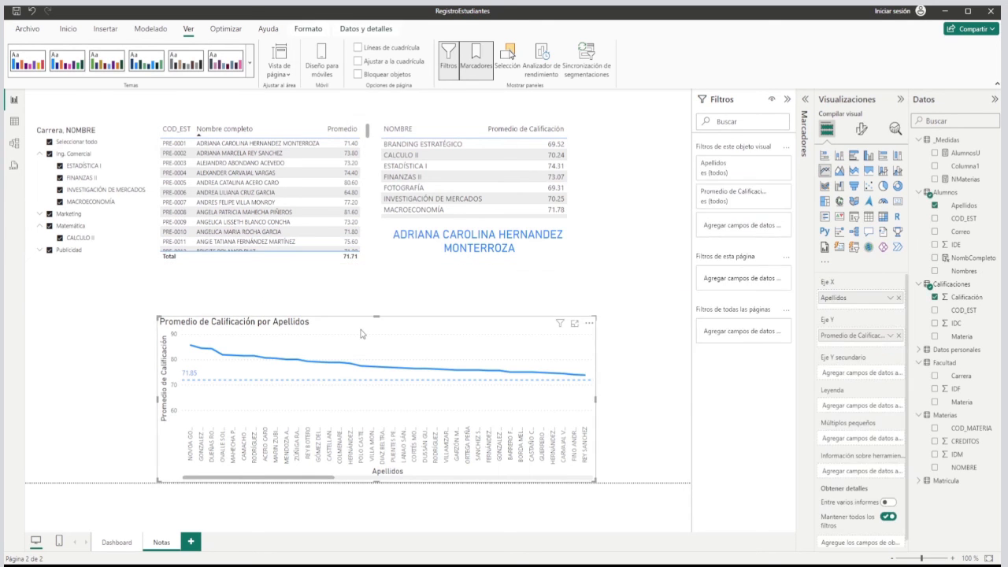
pyautogui.moveTo(376, 317); pyautogui.dragTo(375, 271)
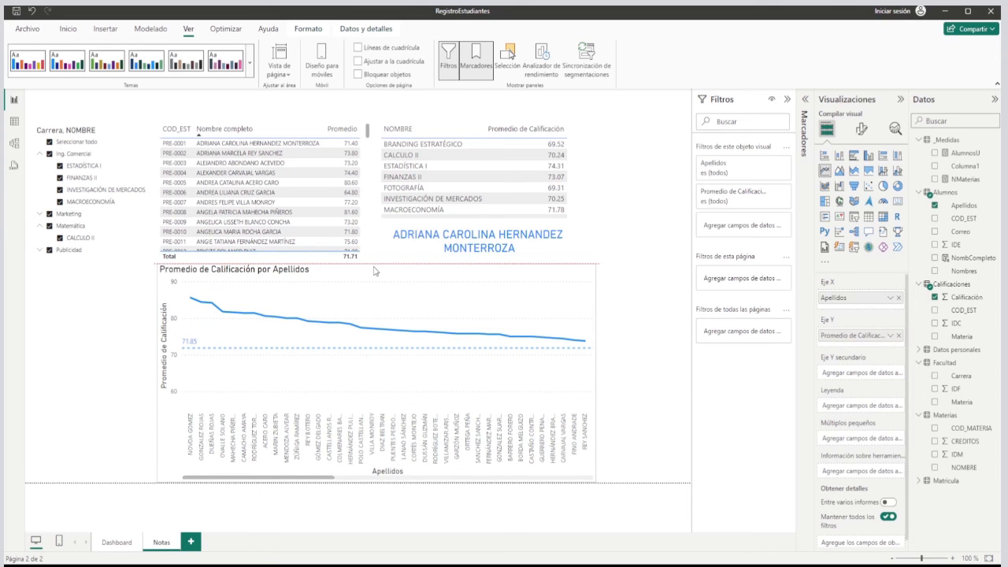
pyautogui.moveTo(375, 270); pyautogui.dragTo(375, 271)
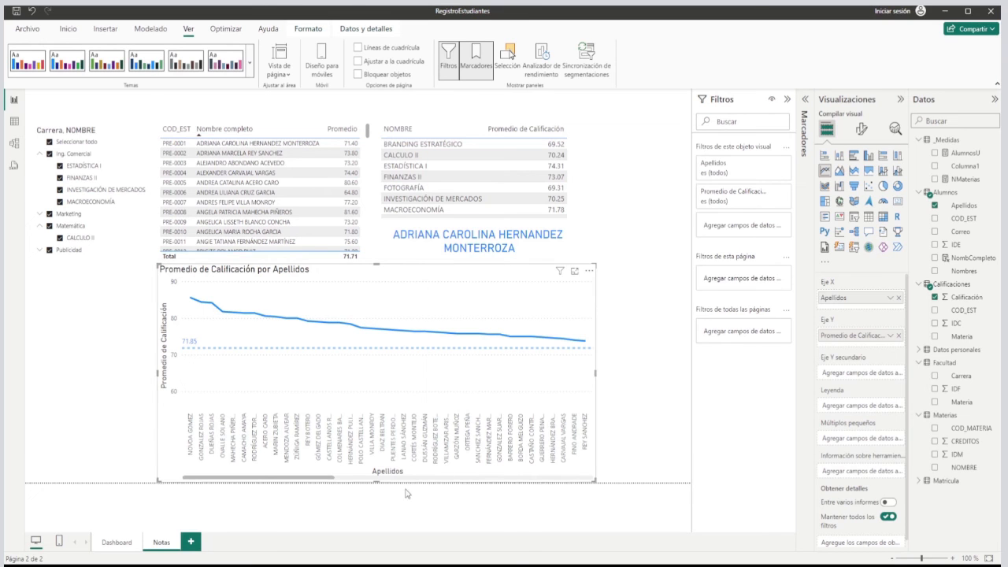
pyautogui.click(368, 240)
pyautogui.moveTo(265, 257); pyautogui.dragTo(269, 246)
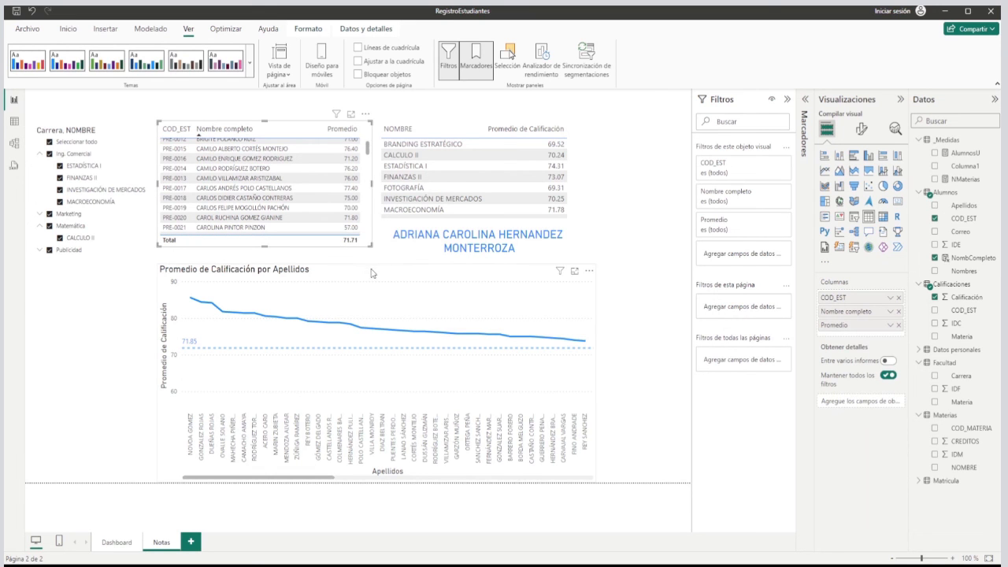
pyautogui.moveTo(375, 270); pyautogui.dragTo(379, 262)
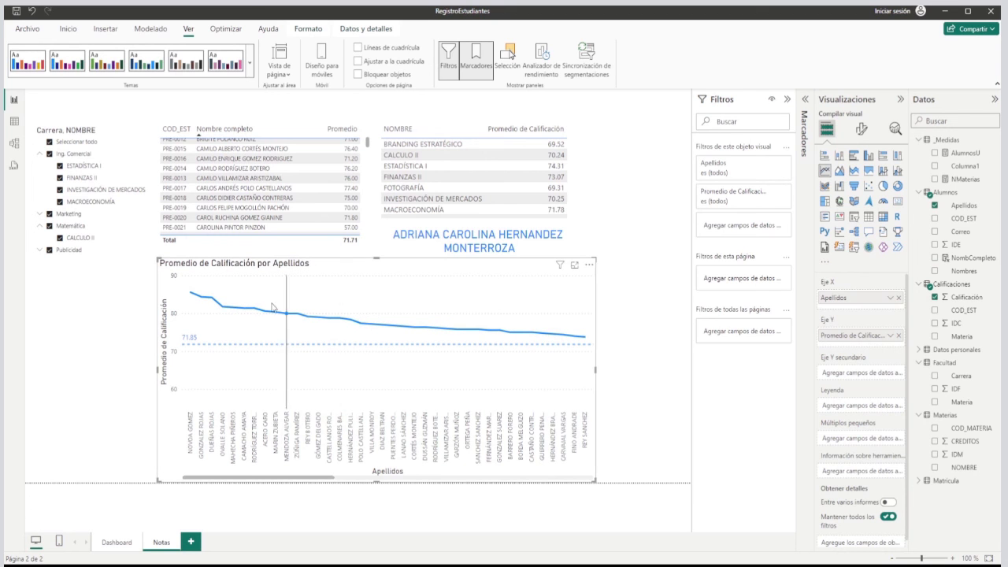
pyautogui.click(616, 246)
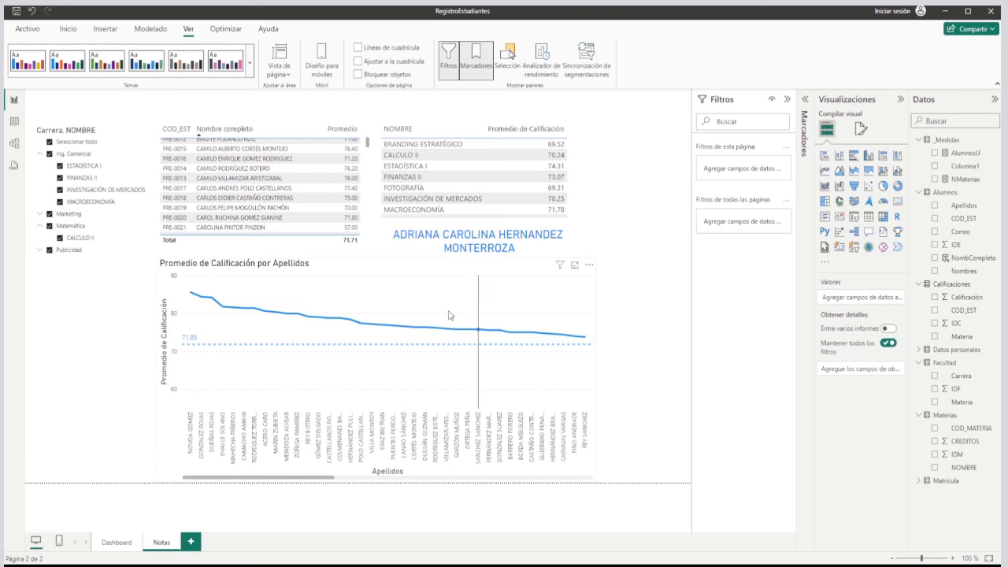
pyautogui.moveTo(575, 323)
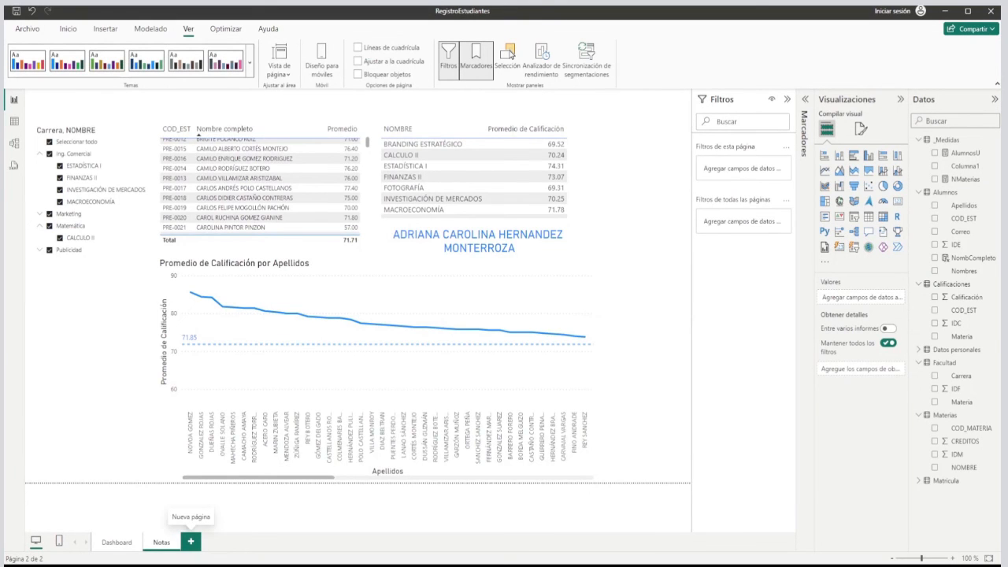
# Add a new report page and name it Datos.
pyautogui.click(191, 541)
pyautogui.doubleClick(192, 543)
pyautogui.write('Datos')
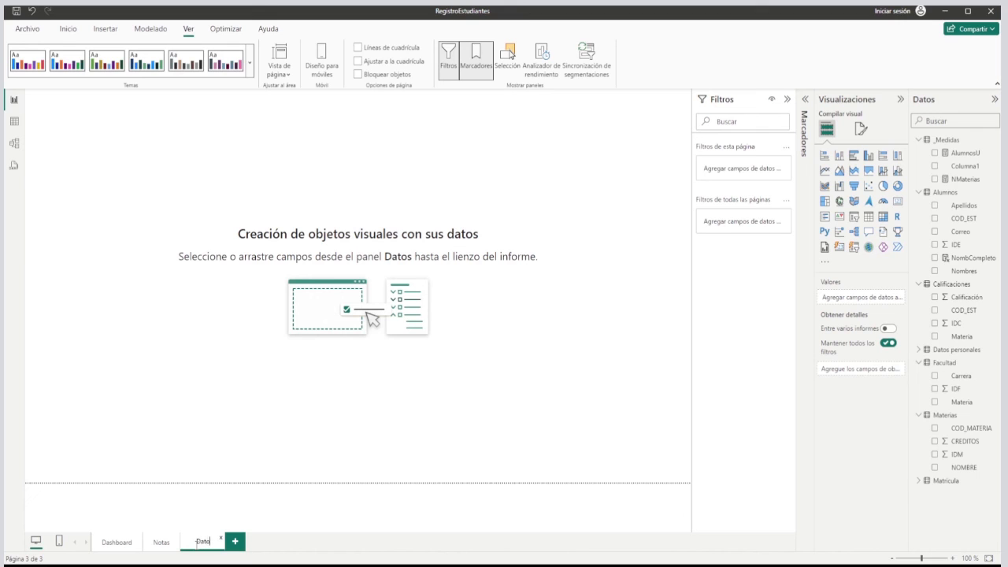
pyautogui.press('Return')
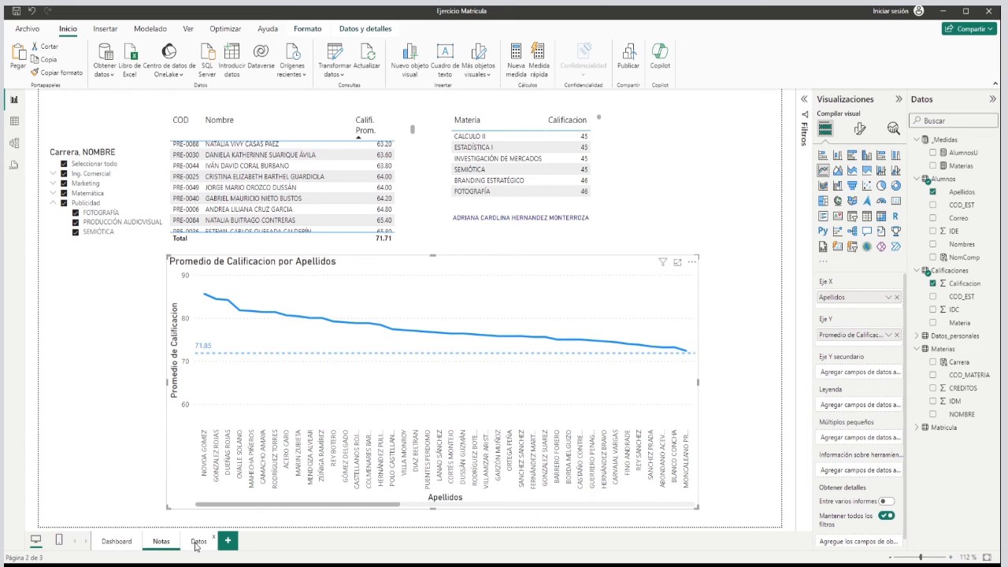
# Examine the Datos page of the sample report and the framed shape around its student contact data.
pyautogui.click(197, 544)
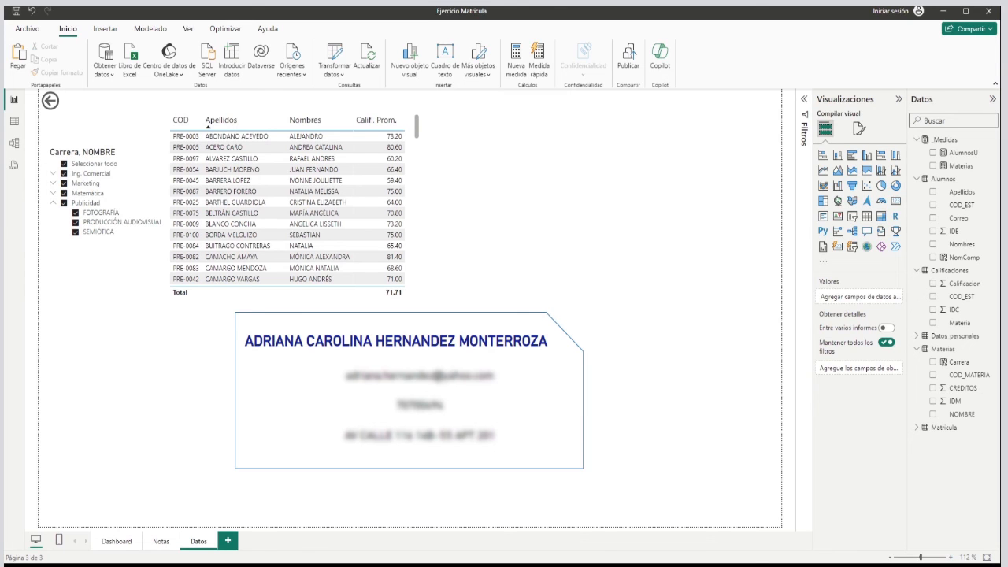
pyautogui.click(507, 319)
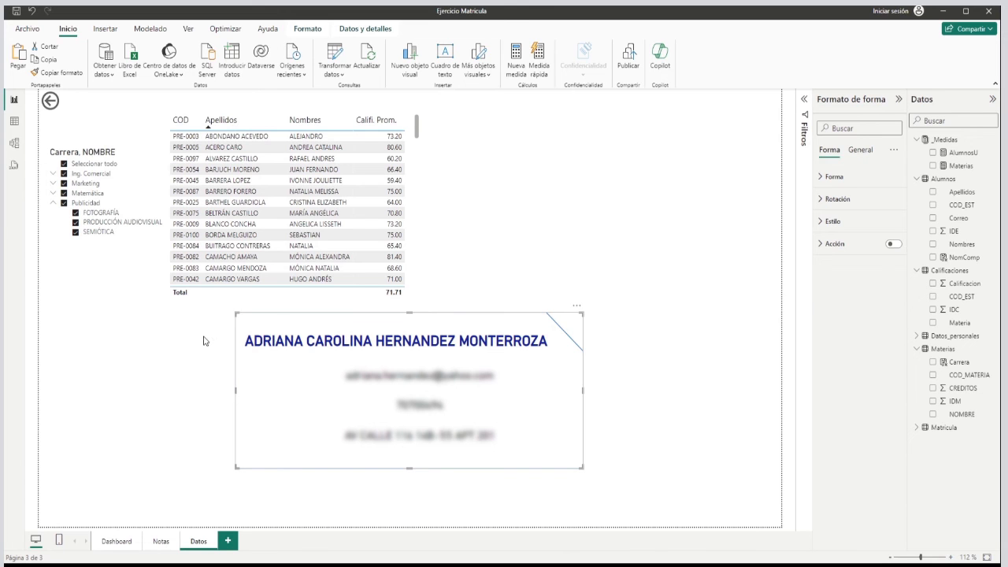
# Select the cards inside the sample report's contact frame to examine how the student data is built.
pyautogui.moveTo(191, 327); pyautogui.dragTo(641, 507)
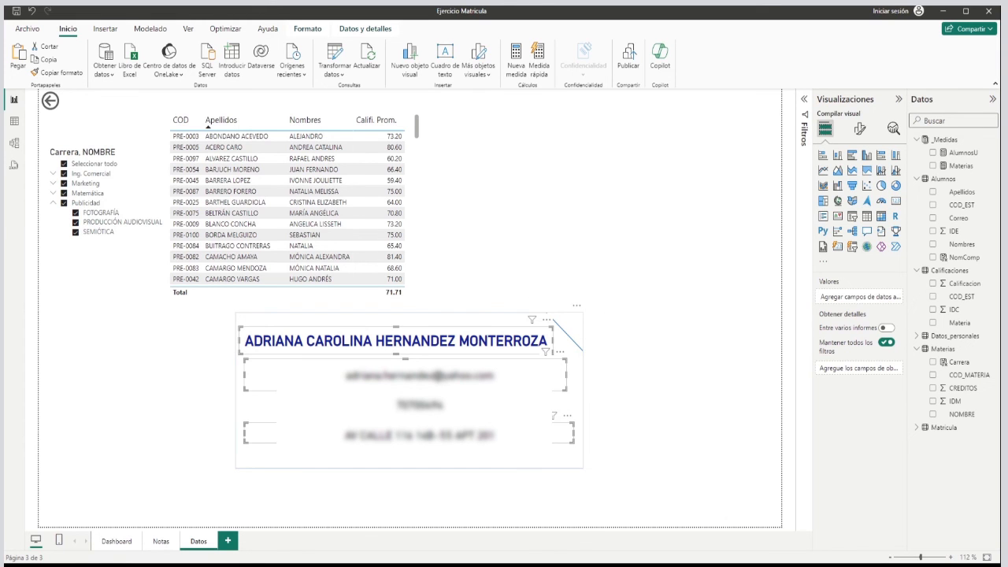
pyautogui.click(368, 464)
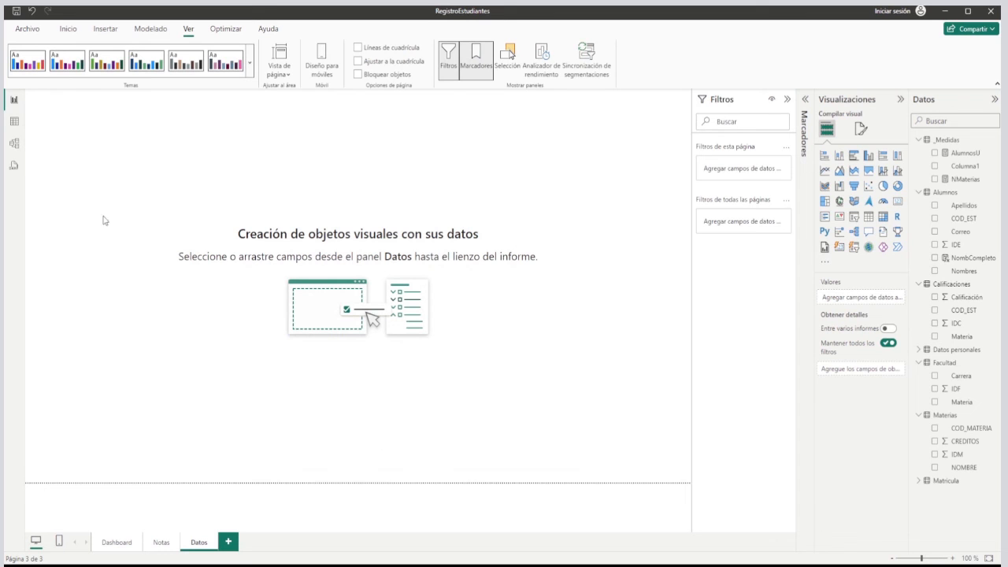
# Copy the Carrera, NOMBRE slicer from Notas to the Datos page with synchronization kept, and collapse its Ing. Comercial group.
pyautogui.click(161, 542)
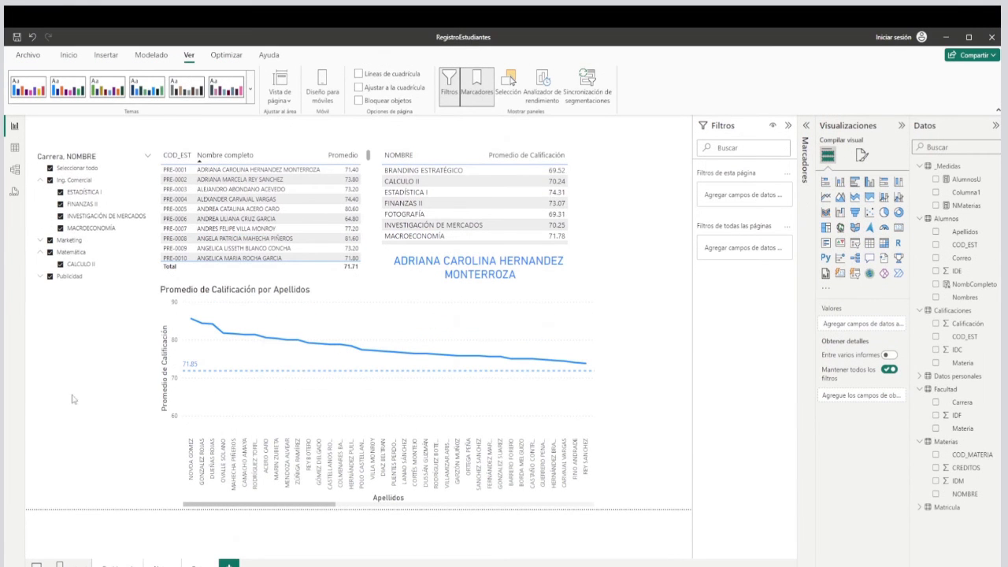
pyautogui.click(107, 301)
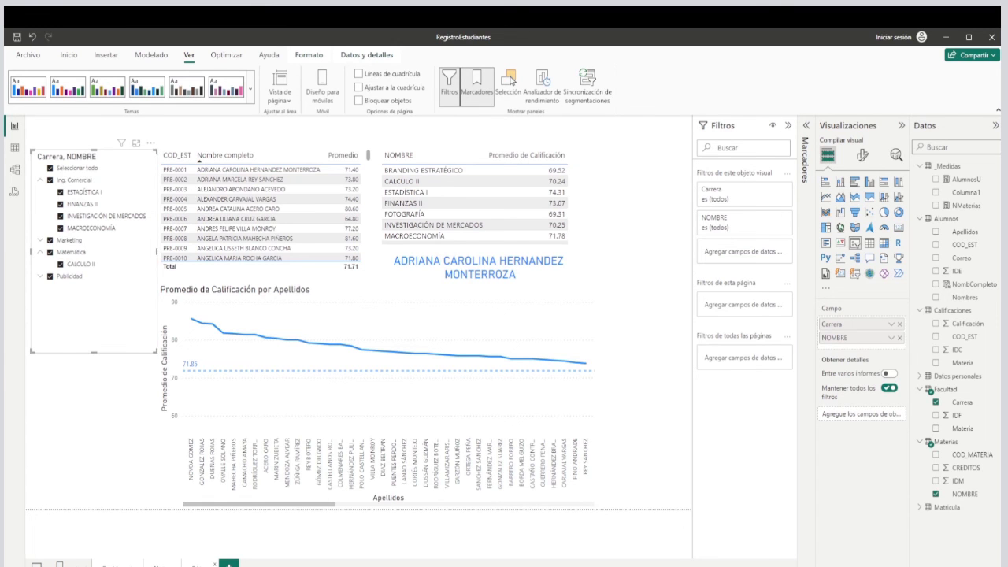
pyautogui.click(206, 562)
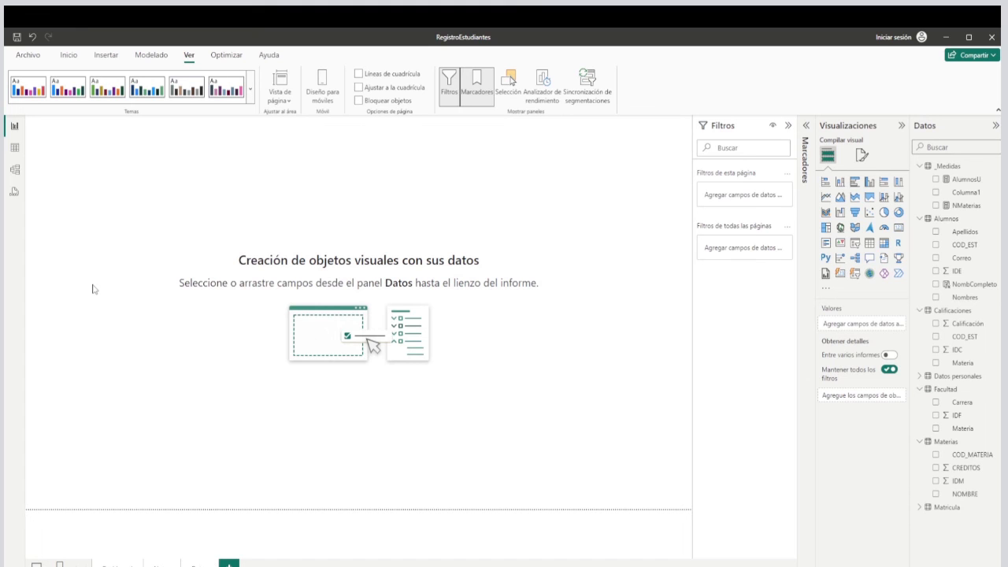
pyautogui.hotkey('ctrl', 'v')
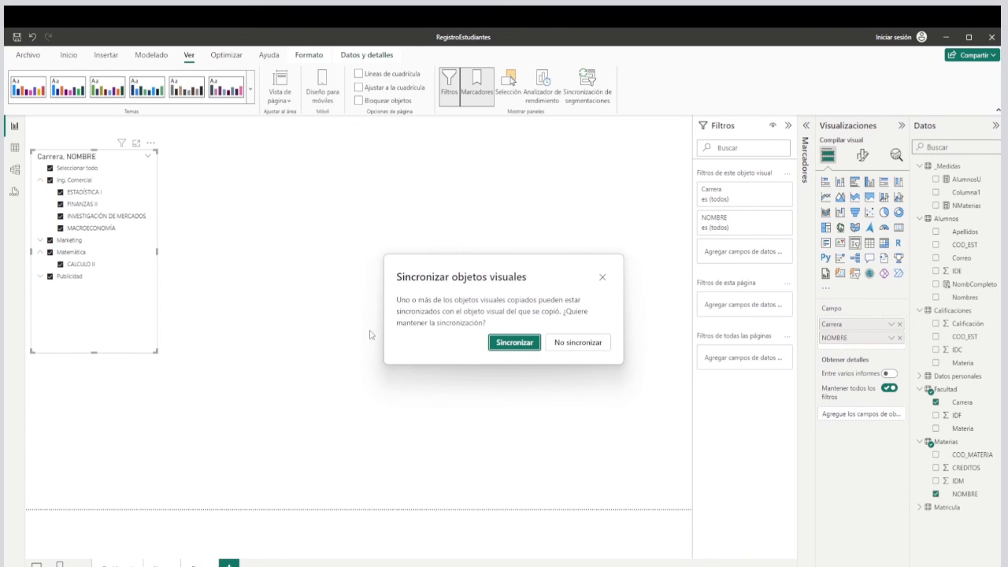
pyautogui.click(525, 347)
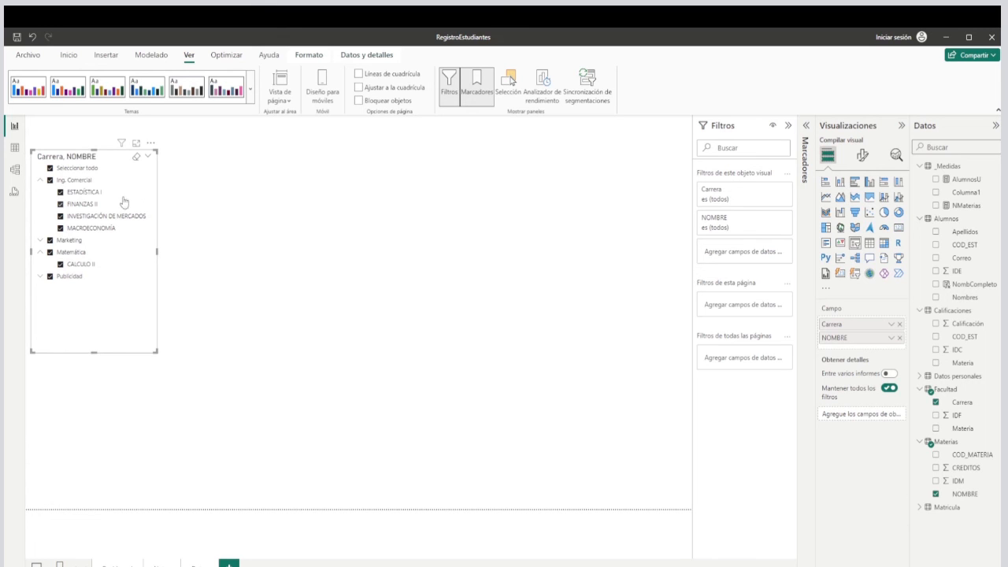
pyautogui.click(41, 181)
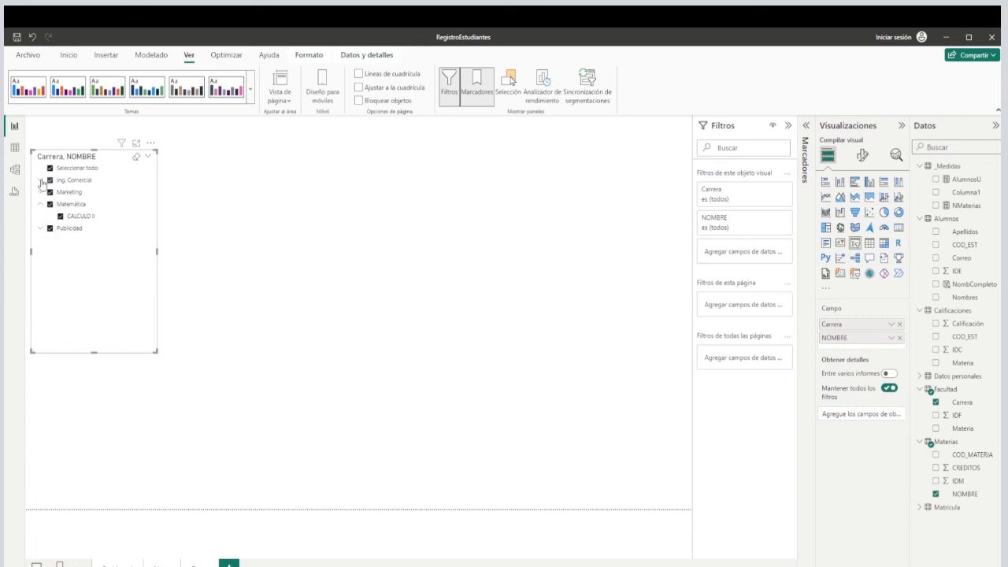
# Test the synchronization by clearing CALCULO II in the Datos slicer, checking the Notas page, and selecting all items again.
pyautogui.click(61, 217)
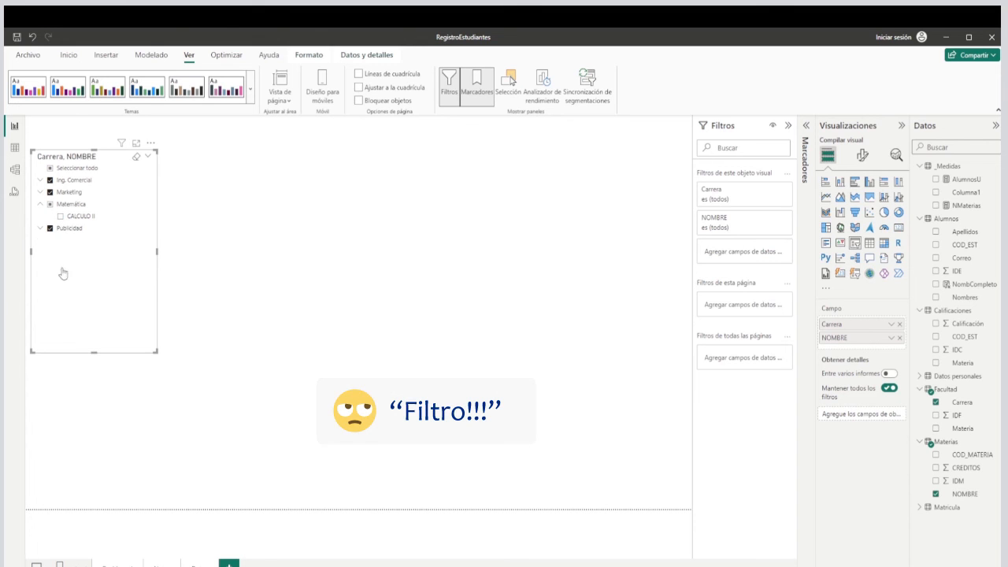
pyautogui.click(168, 563)
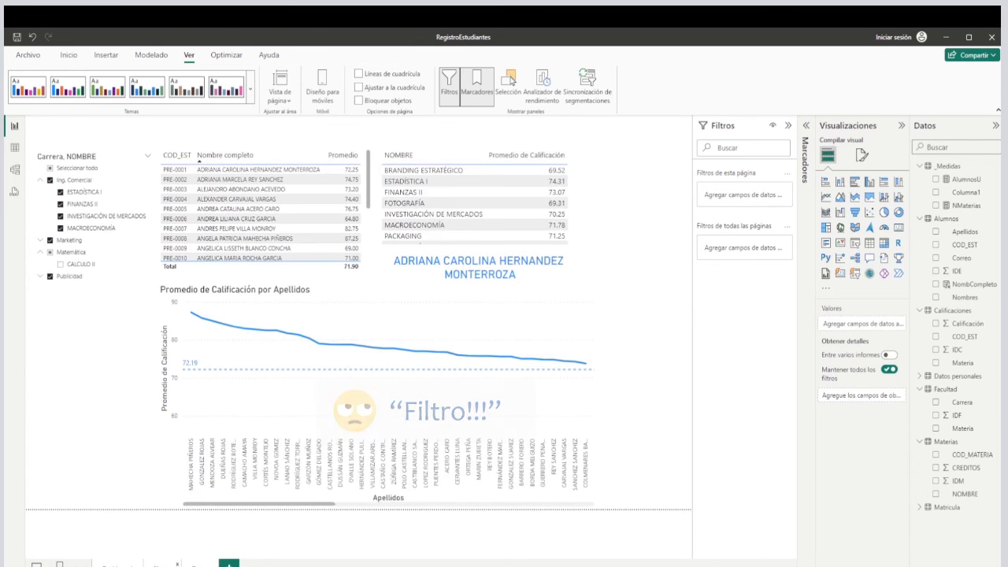
pyautogui.click(119, 564)
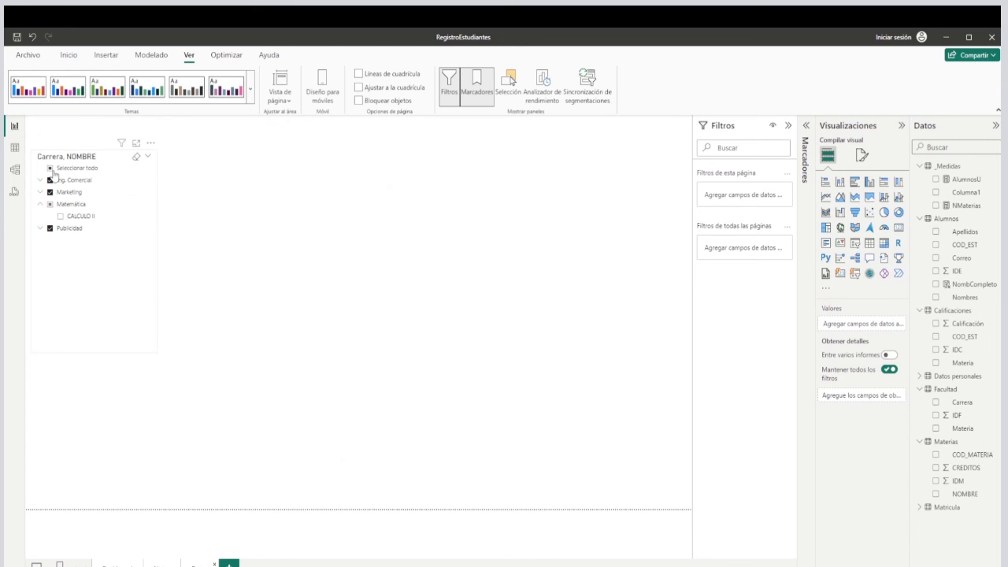
pyautogui.click(52, 174)
pyautogui.click(50, 167)
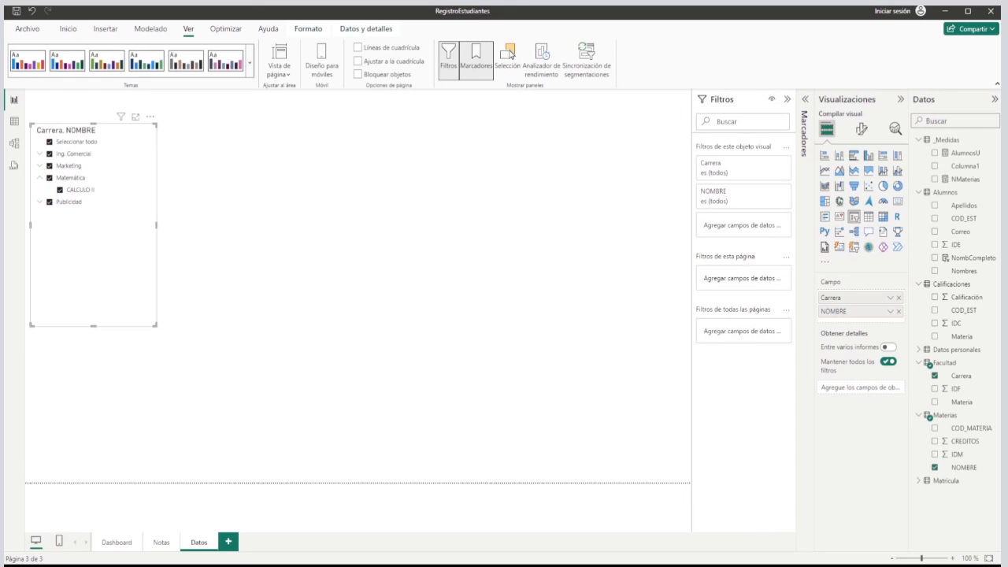
# Insert an empty table on the Datos page, place it beside the slicer at the same height, and widen it.
pyautogui.click(286, 241)
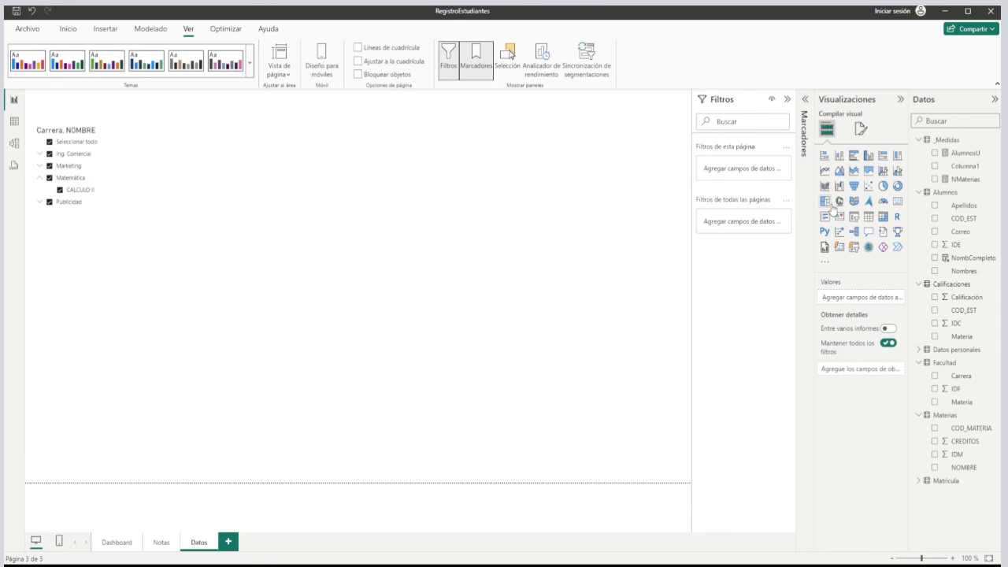
pyautogui.click(868, 217)
pyautogui.moveTo(162, 385); pyautogui.dragTo(240, 180)
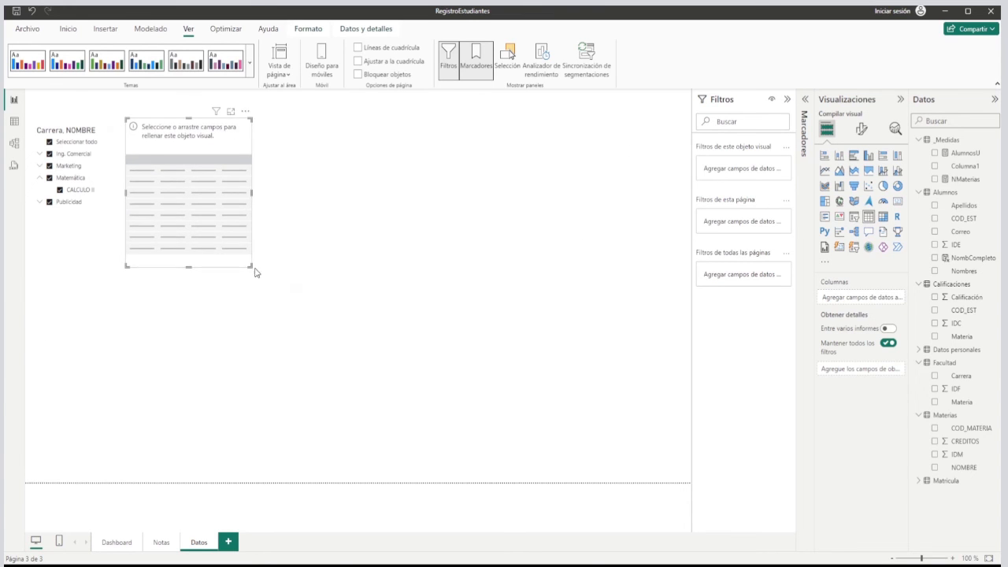
pyautogui.moveTo(251, 266); pyautogui.dragTo(463, 268)
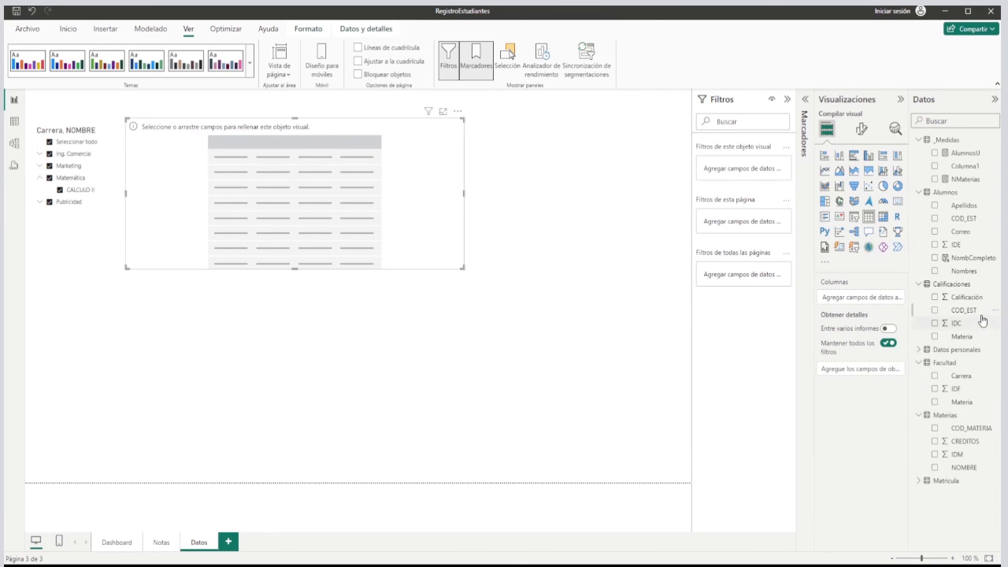
# Fill the table with COD_EST, Apellidos, Nombres and the Promedio of Calificación, and narrow it to fit its columns.
pyautogui.moveTo(975, 221); pyautogui.dragTo(860, 299)
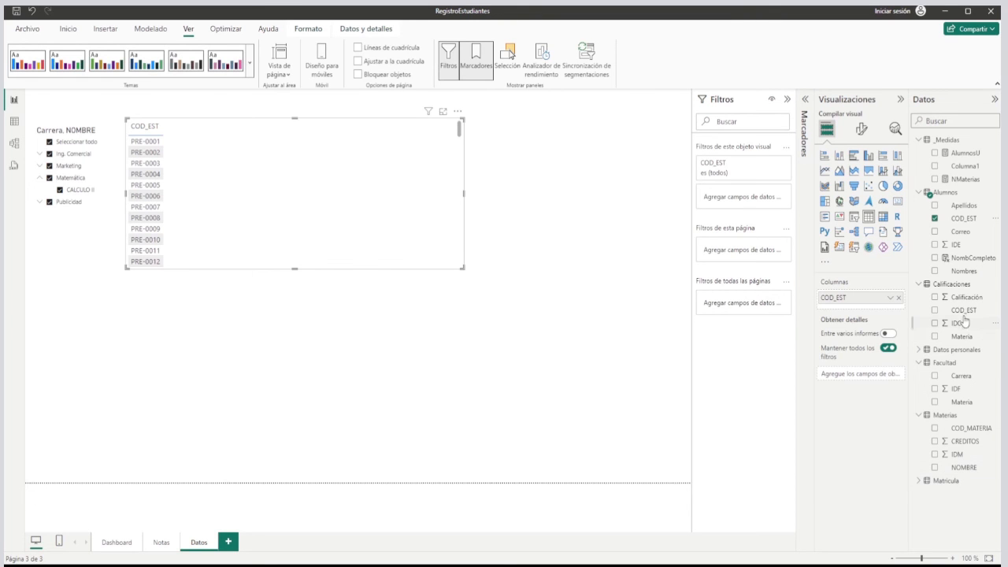
pyautogui.moveTo(970, 276); pyautogui.dragTo(860, 308)
pyautogui.moveTo(965, 208); pyautogui.dragTo(851, 312)
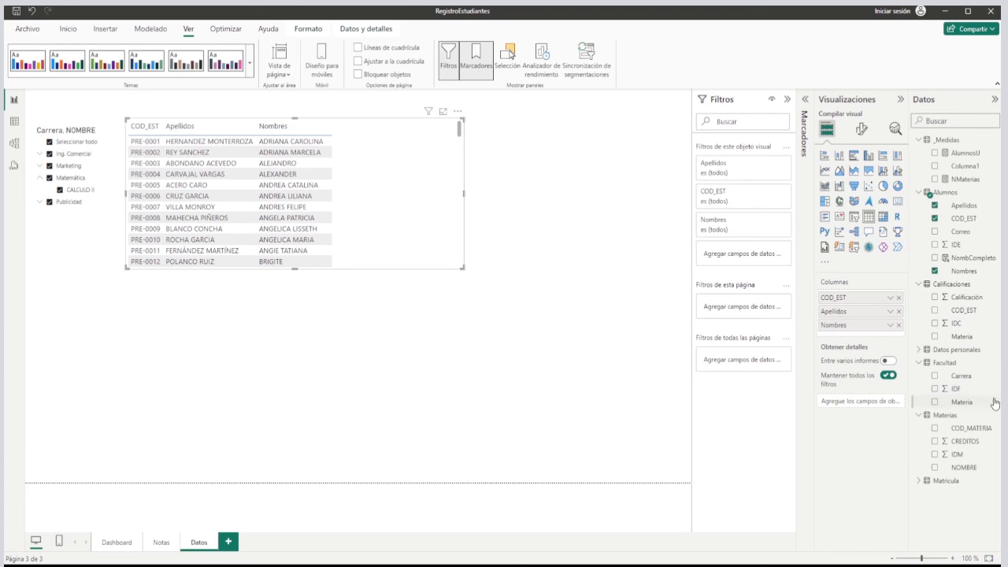
pyautogui.moveTo(978, 306); pyautogui.dragTo(851, 339)
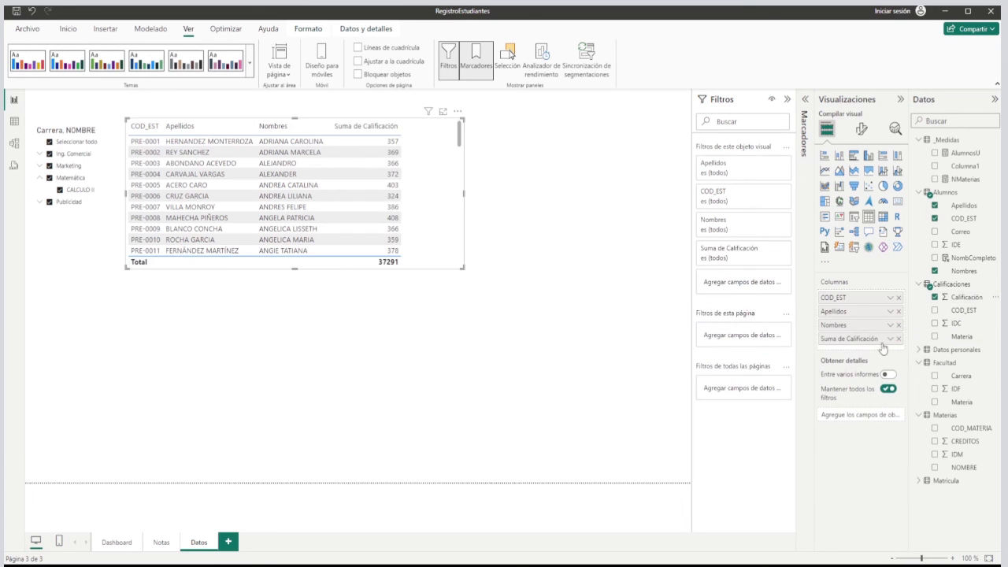
pyautogui.click(889, 338)
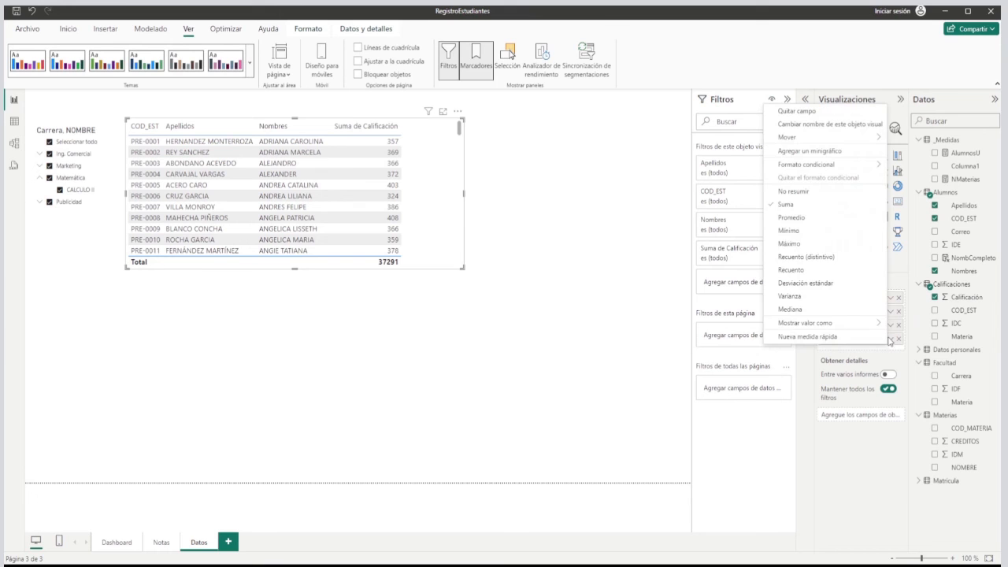
pyautogui.click(792, 218)
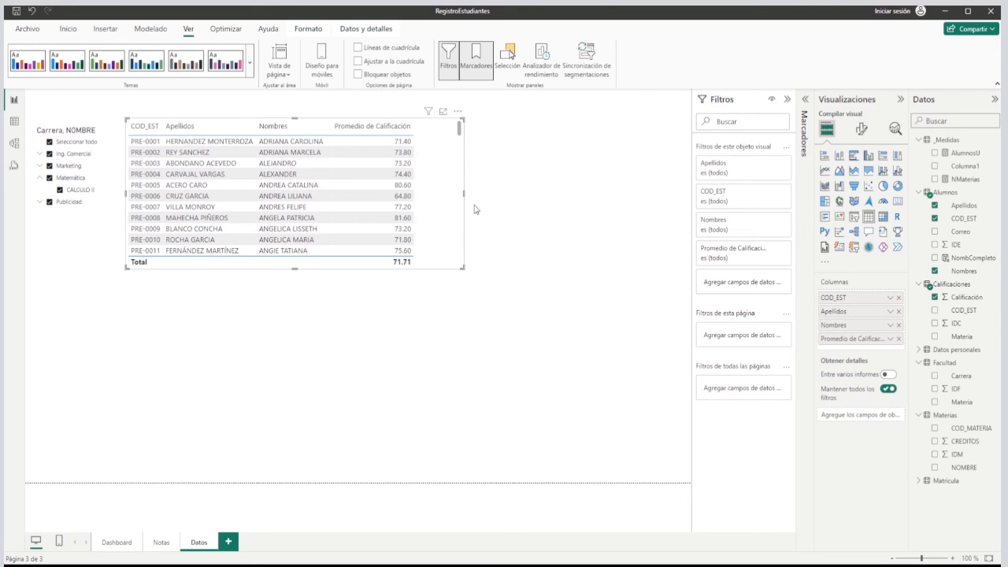
pyautogui.moveTo(464, 193); pyautogui.dragTo(423, 194)
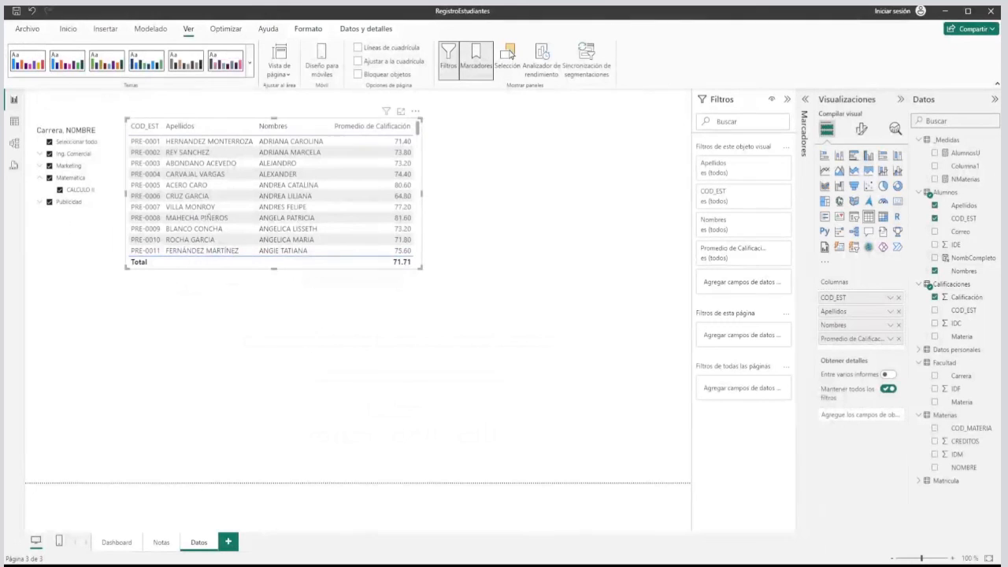
# Add a card below the student table, reduce its height, and assign it the NombCompleto field.
pyautogui.click(513, 205)
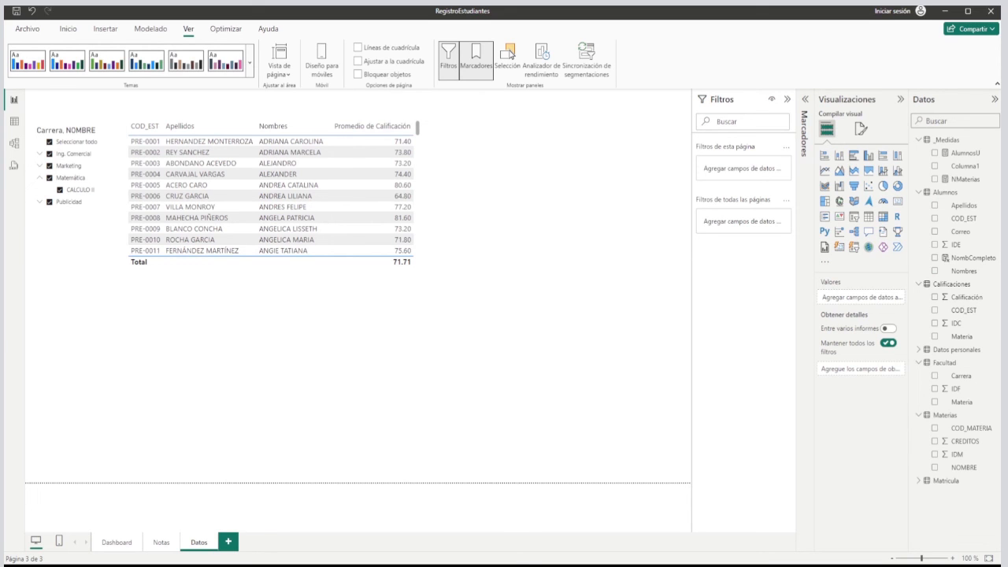
pyautogui.click(897, 202)
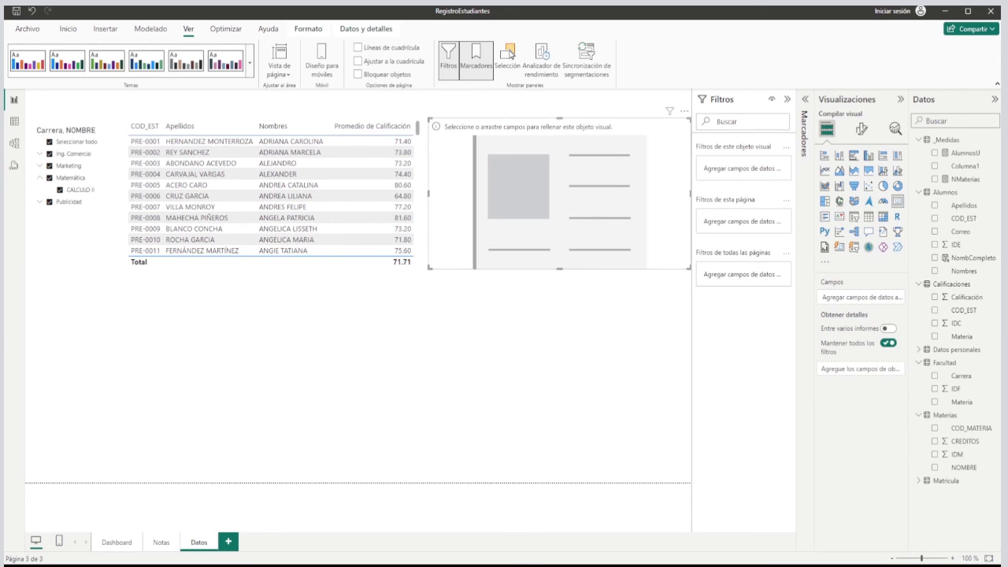
pyautogui.moveTo(515, 196); pyautogui.dragTo(355, 377)
pyautogui.moveTo(400, 451); pyautogui.dragTo(397, 335)
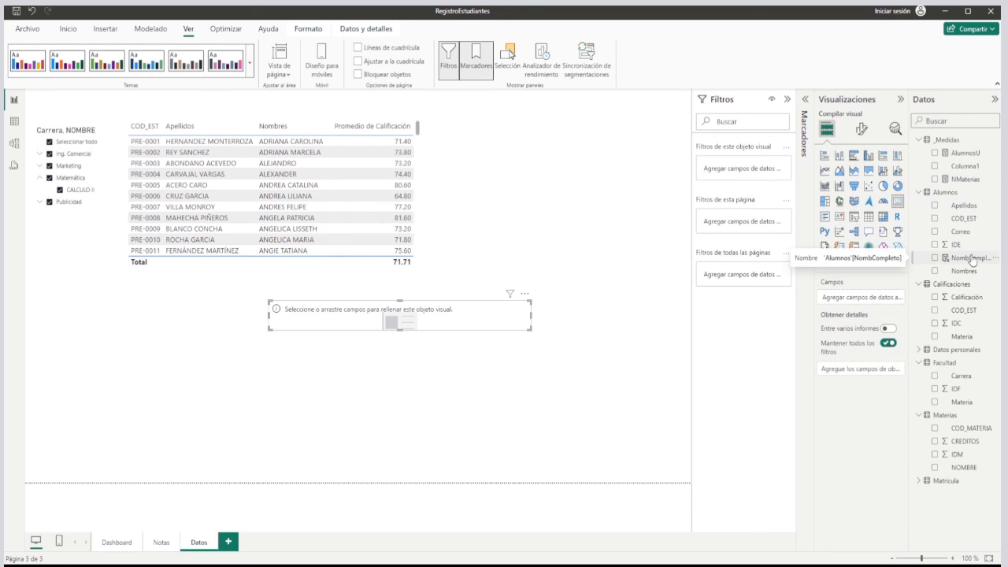
pyautogui.moveTo(972, 259); pyautogui.dragTo(846, 300)
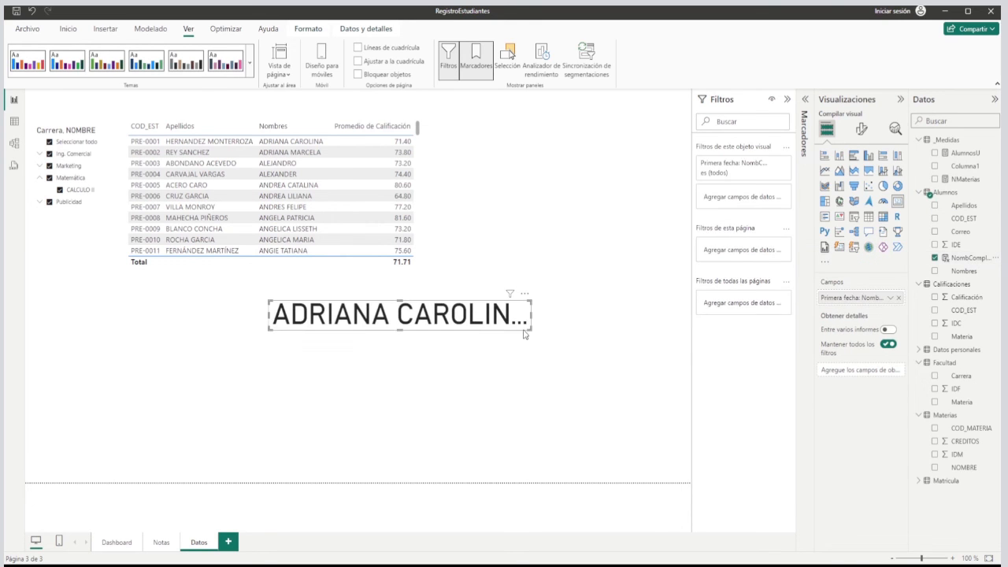
# Enlarge the full-name card and place it centrally, a short distance below the student table.
pyautogui.moveTo(532, 329); pyautogui.dragTo(633, 362)
pyautogui.moveTo(575, 340); pyautogui.dragTo(520, 364)
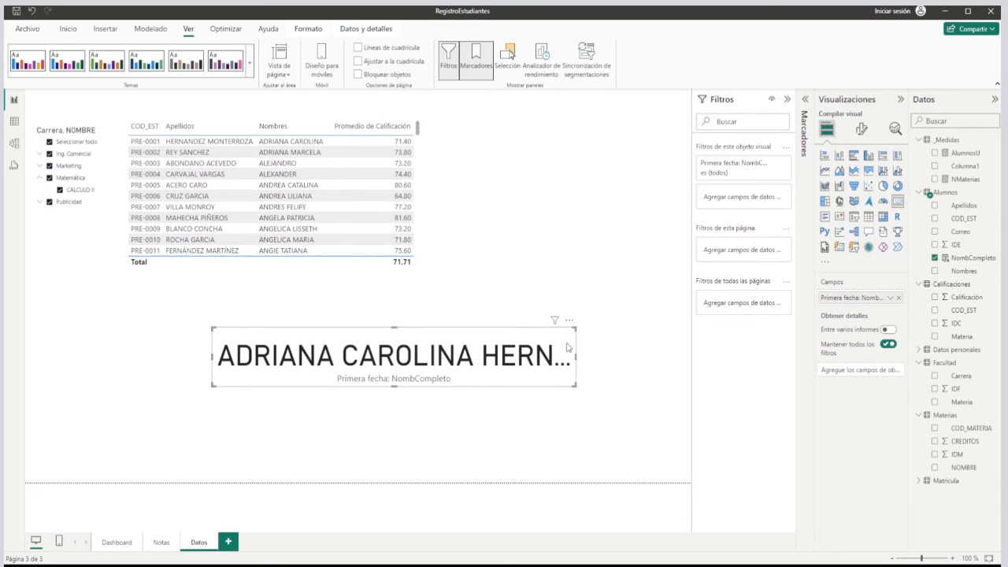
pyautogui.moveTo(488, 370); pyautogui.dragTo(481, 348)
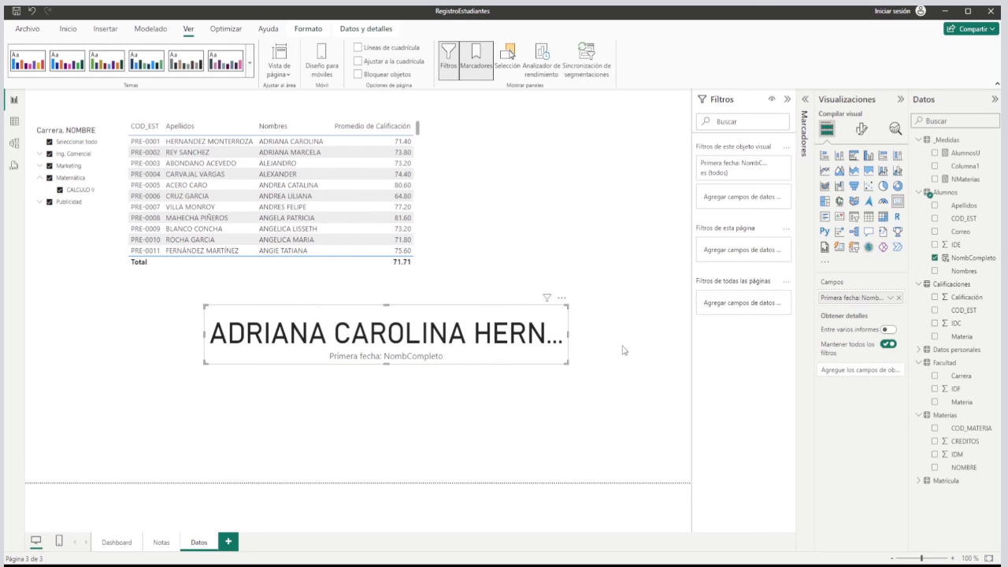
# Hide the name card's category label, format its value as size 18 bold dark blue, and shorten the card from below.
pyautogui.click(859, 132)
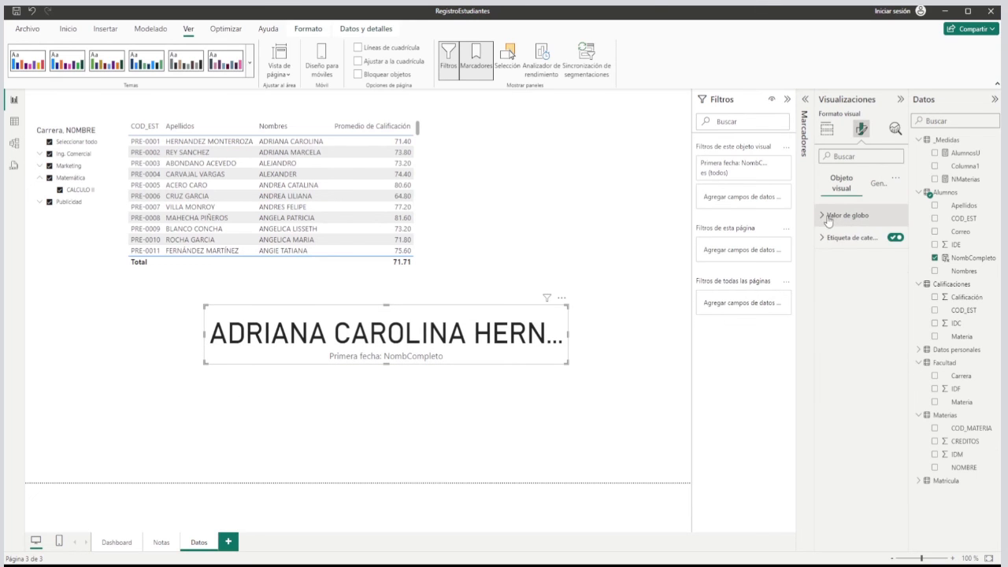
pyautogui.click(895, 237)
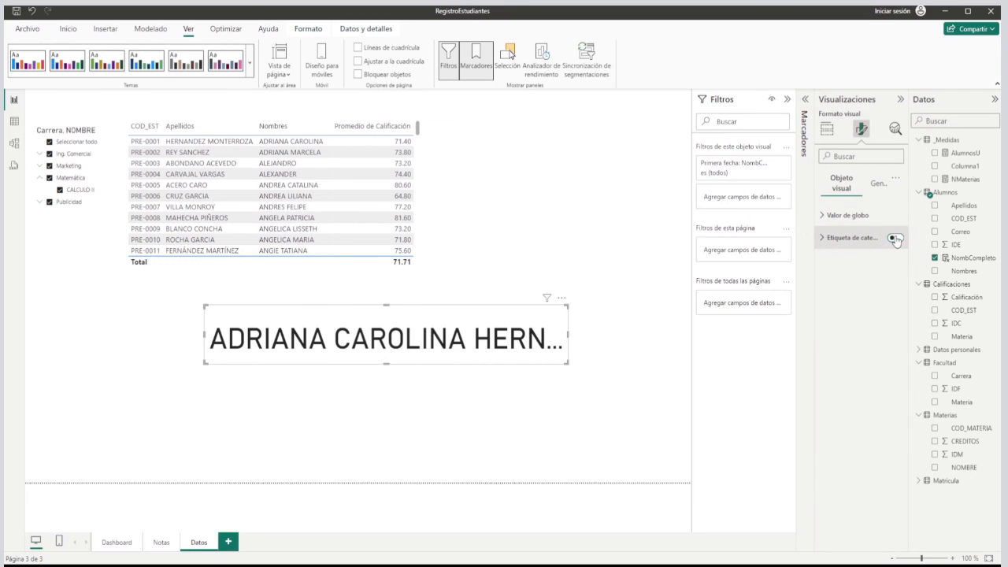
pyautogui.click(819, 216)
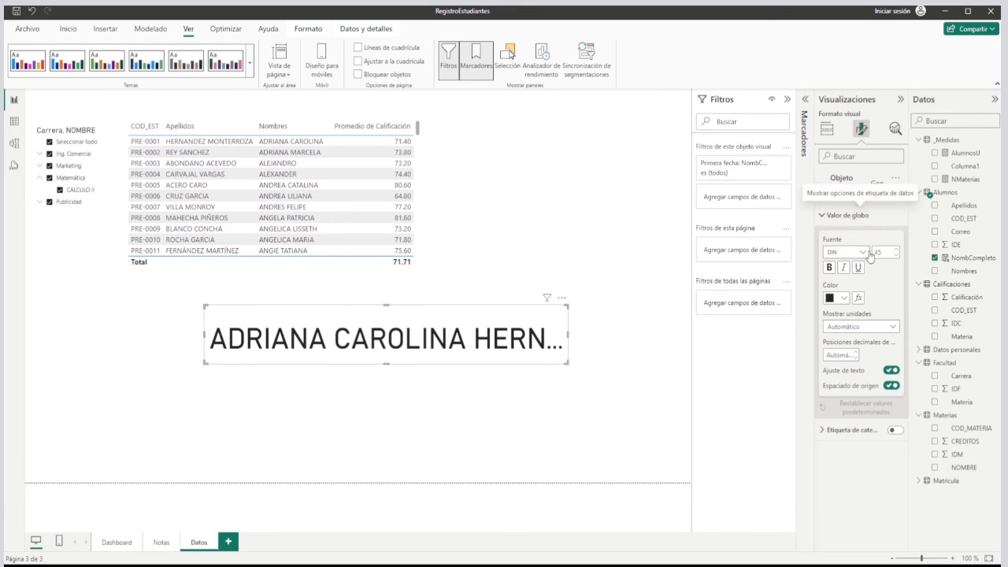
pyautogui.moveTo(883, 252); pyautogui.dragTo(873, 251)
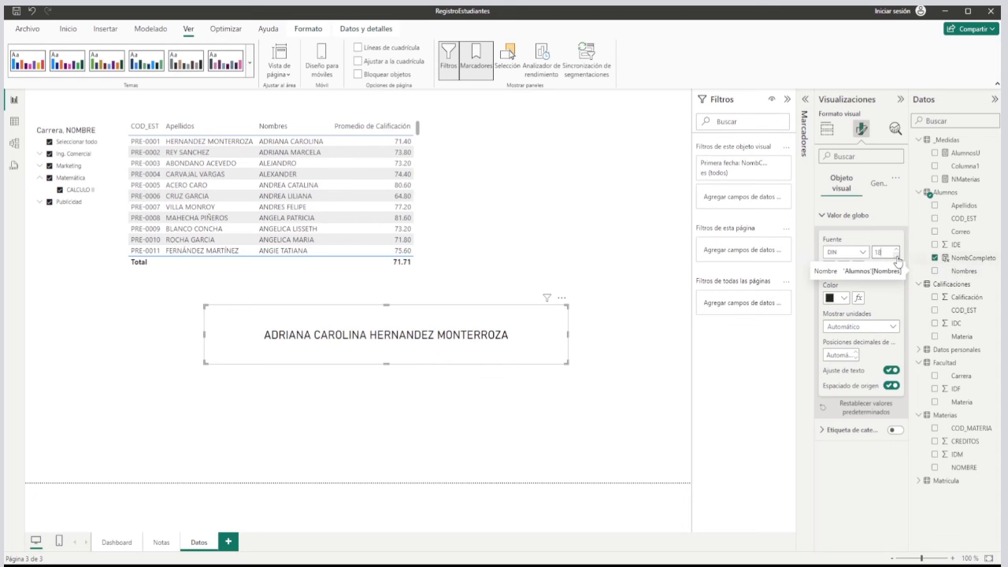
pyautogui.click(829, 298)
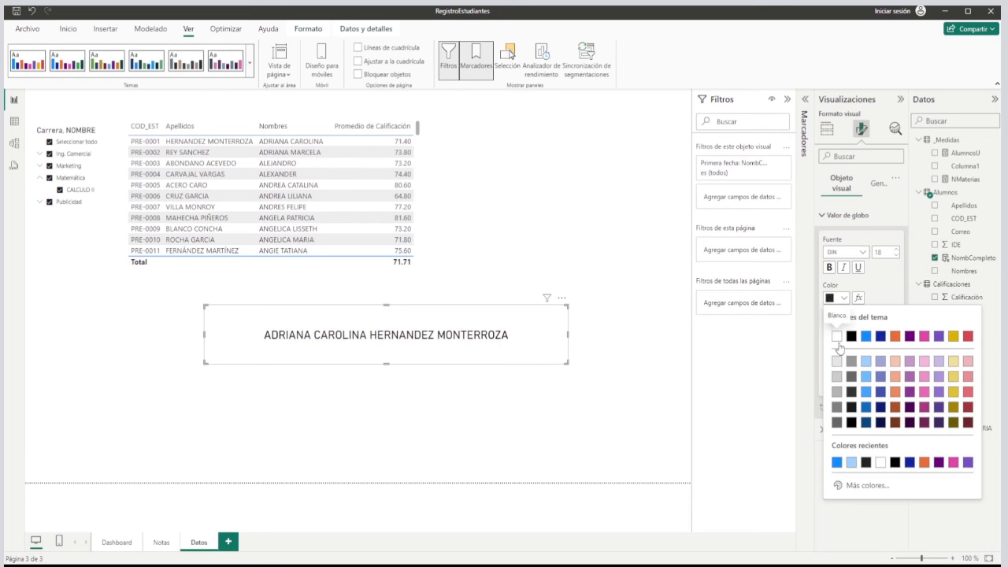
pyautogui.click(868, 408)
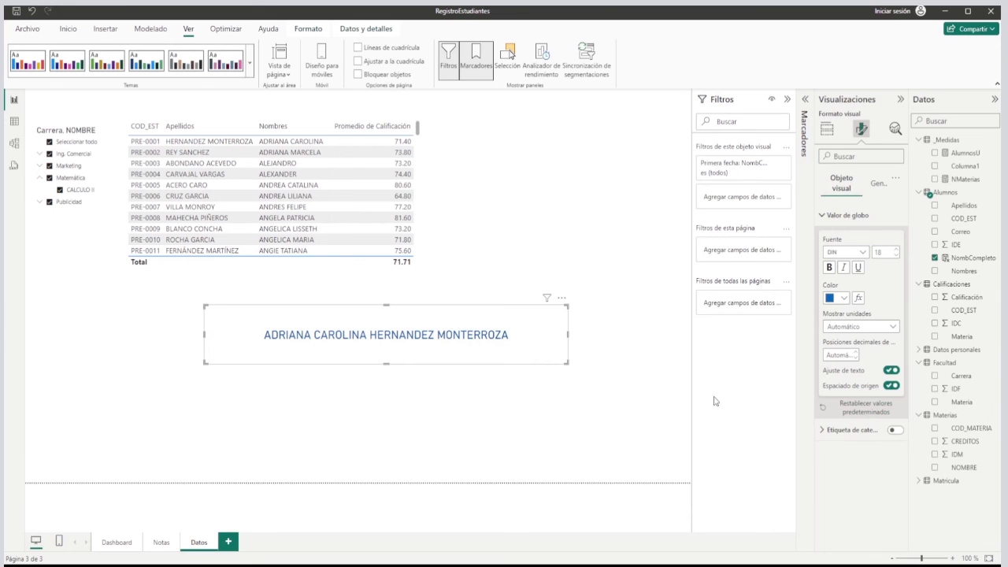
pyautogui.click(828, 267)
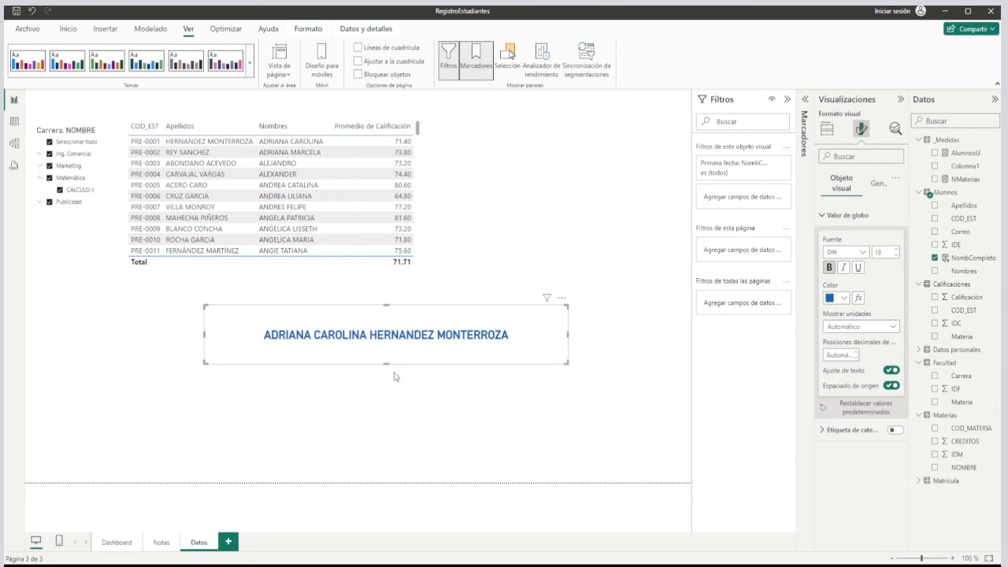
pyautogui.moveTo(387, 363); pyautogui.dragTo(390, 340)
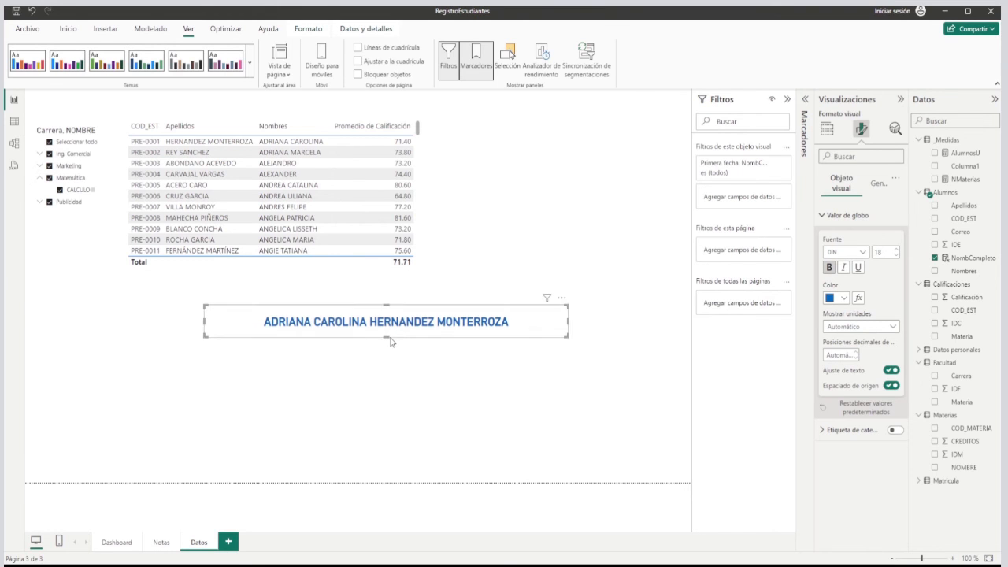
# Paste three copies of the full-name card and stack them one below another under the original.
pyautogui.click(545, 362)
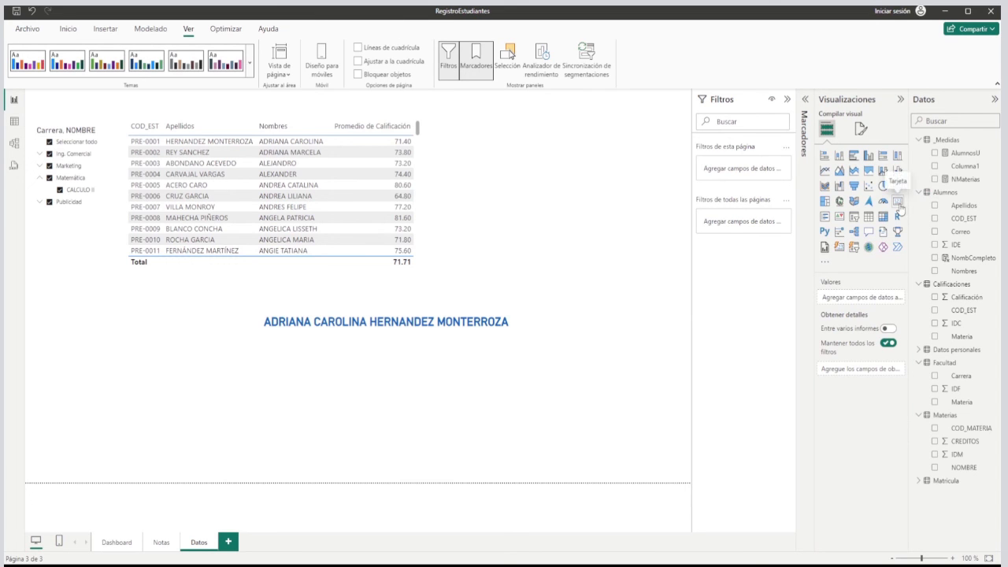
pyautogui.click(519, 337)
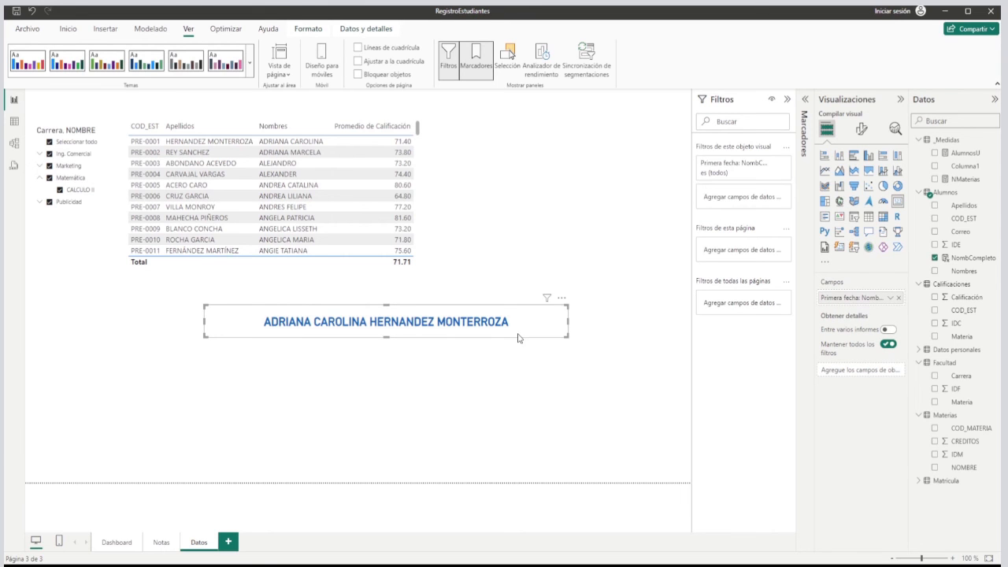
pyautogui.moveTo(518, 338); pyautogui.dragTo(517, 345)
pyautogui.moveTo(518, 354); pyautogui.dragTo(525, 386)
pyautogui.hotkey('ctrl', 'v')
pyautogui.hotkey('ctrl', 'v')
pyautogui.moveTo(528, 335); pyautogui.dragTo(529, 424)
pyautogui.keyDown('ctrl'); pyautogui.click(470, 366); pyautogui.keyUp('ctrl')
pyautogui.keyDown('ctrl'); pyautogui.click(474, 356); pyautogui.keyUp('ctrl')
pyautogui.moveTo(474, 352)
pyautogui.mouseDown()
pyautogui.moveTo(476, 377)
pyautogui.moveTo(473, 359)
pyautogui.mouseUp()
pyautogui.click(513, 506)
pyautogui.moveTo(598, 469); pyautogui.dragTo(199, 303)
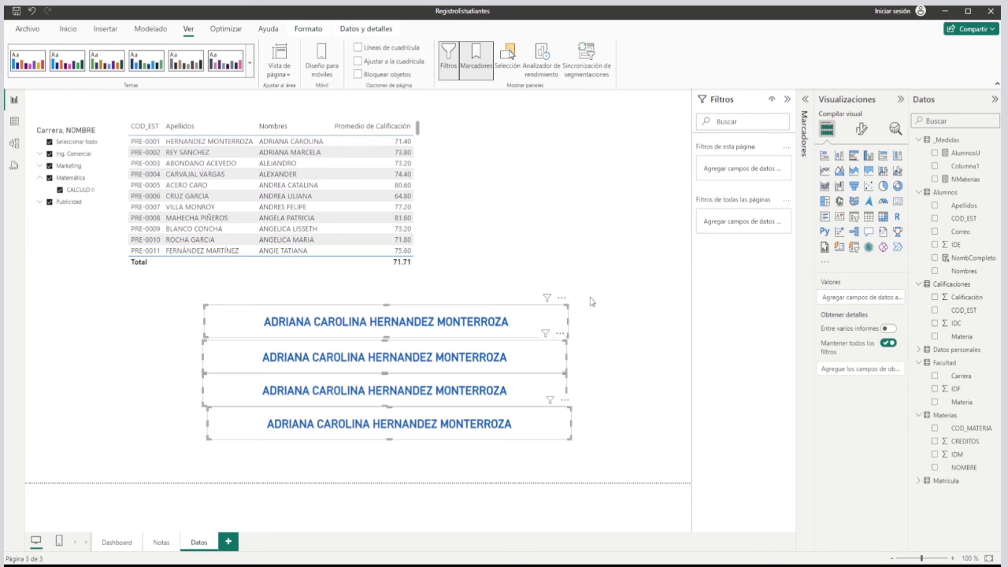
# Align the original name card and its copies into a single vertical column.
pyautogui.click(640, 353)
pyautogui.click(392, 359)
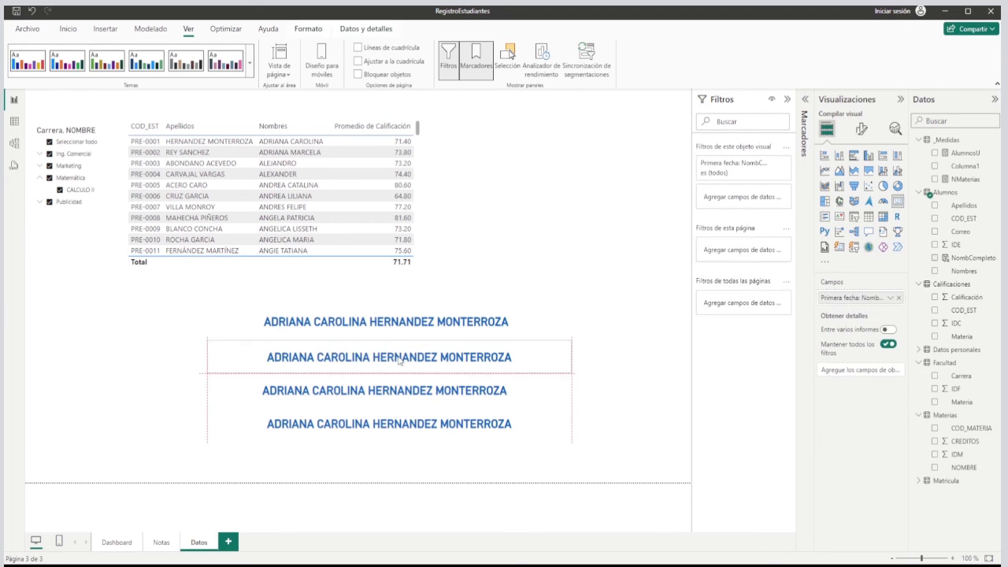
pyautogui.moveTo(401, 360); pyautogui.dragTo(406, 394)
pyautogui.moveTo(401, 433); pyautogui.dragTo(402, 436)
pyautogui.click(624, 366)
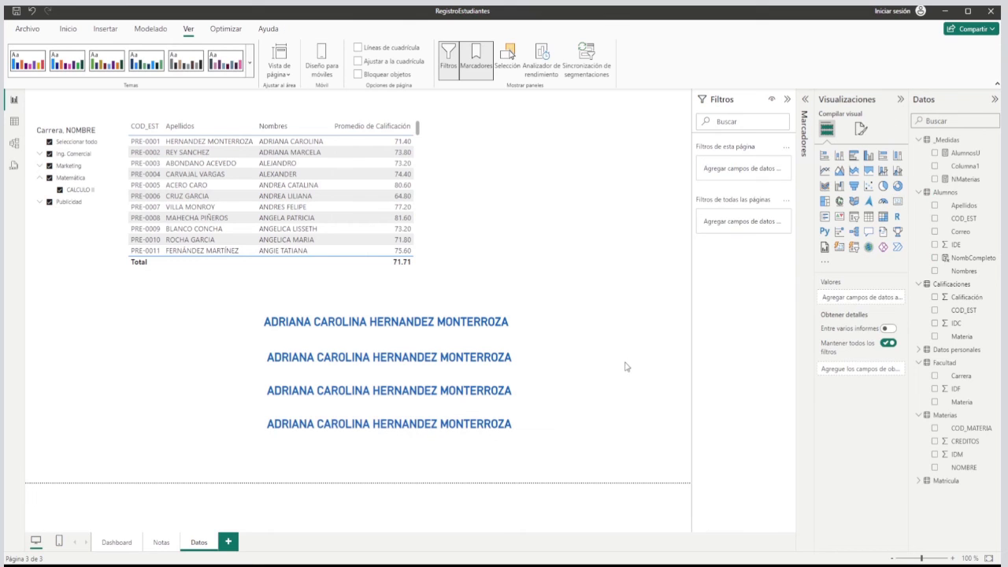
pyautogui.moveTo(504, 325); pyautogui.dragTo(509, 327)
# Delete two of the card copies and place the remaining one directly beneath the original name card.
pyautogui.click(512, 362)
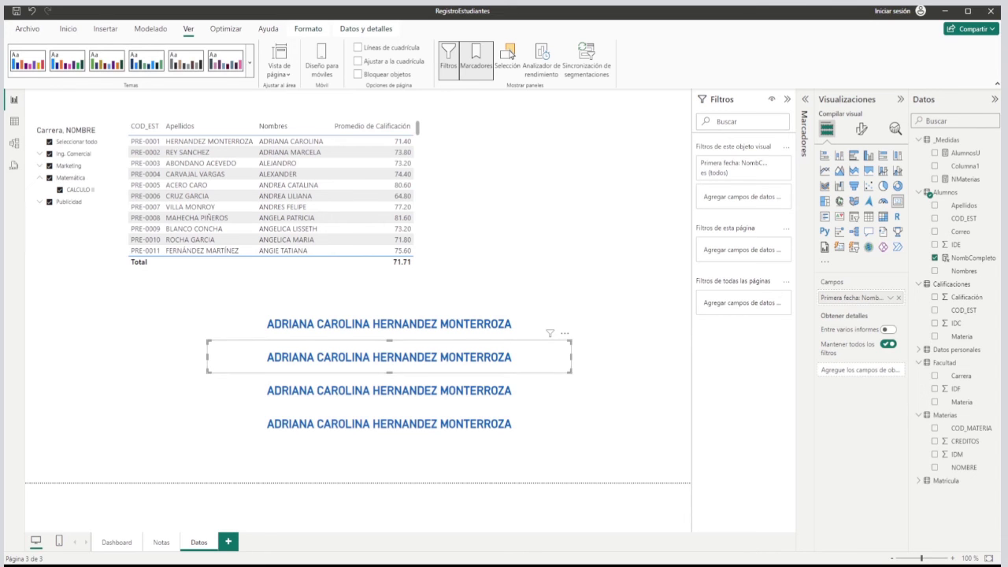
pyautogui.moveTo(359, 359); pyautogui.dragTo(358, 393)
pyautogui.press('Delete')
pyautogui.click(341, 371)
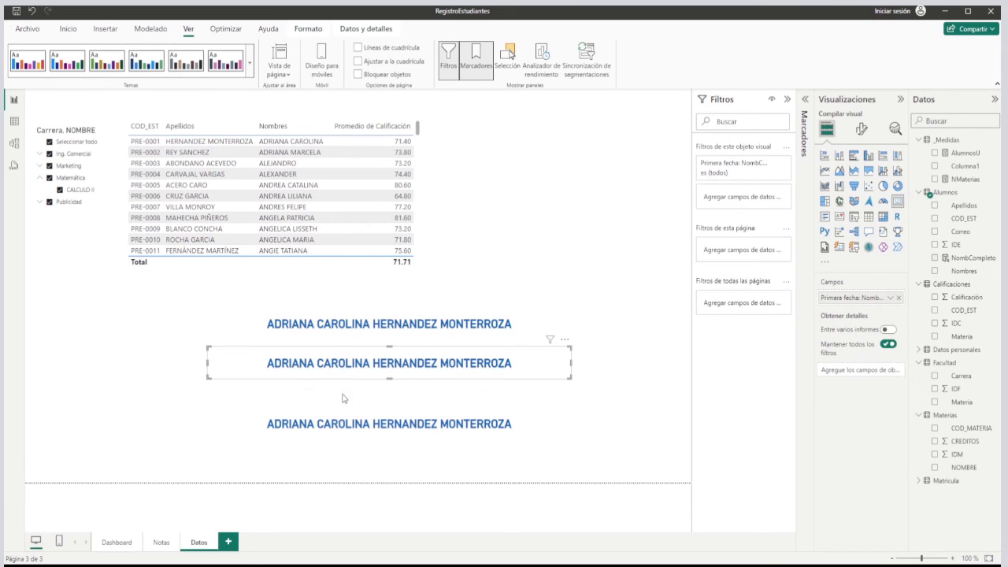
pyautogui.press('Delete')
pyautogui.moveTo(344, 431); pyautogui.dragTo(343, 365)
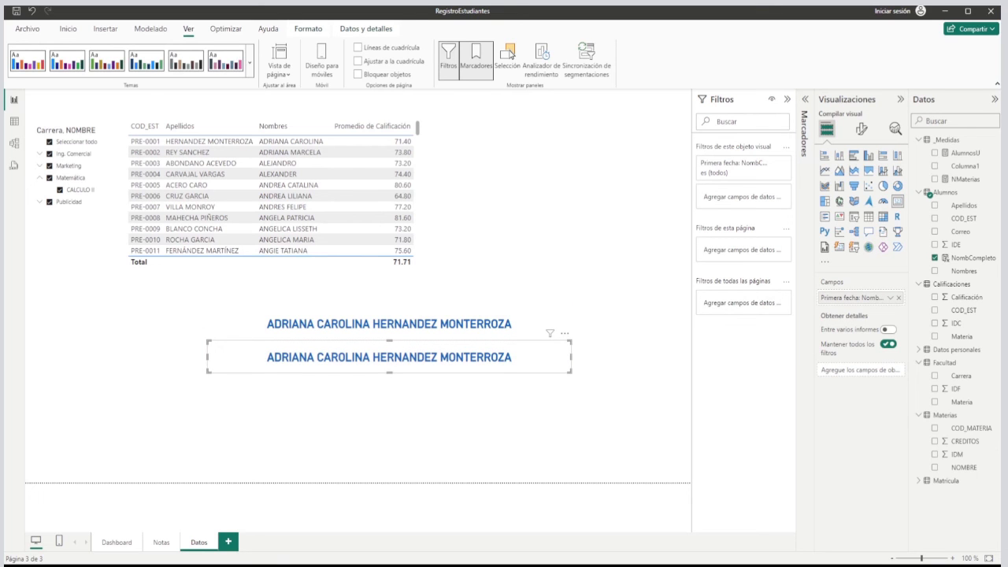
# Remove the bold from the lower card's value and set its colour to black.
pyautogui.click(865, 133)
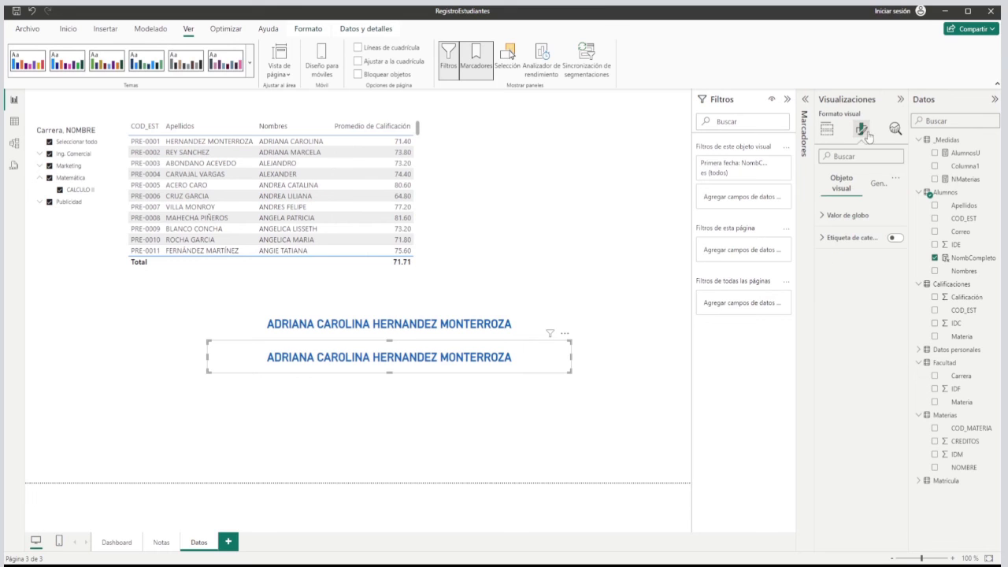
pyautogui.click(820, 216)
pyautogui.click(828, 267)
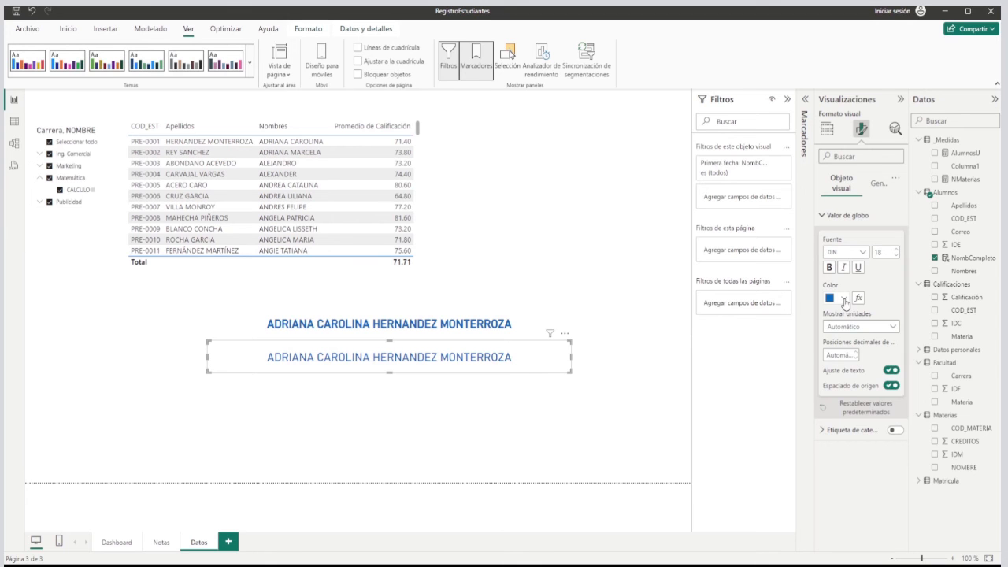
pyautogui.click(845, 303)
pyautogui.click(858, 333)
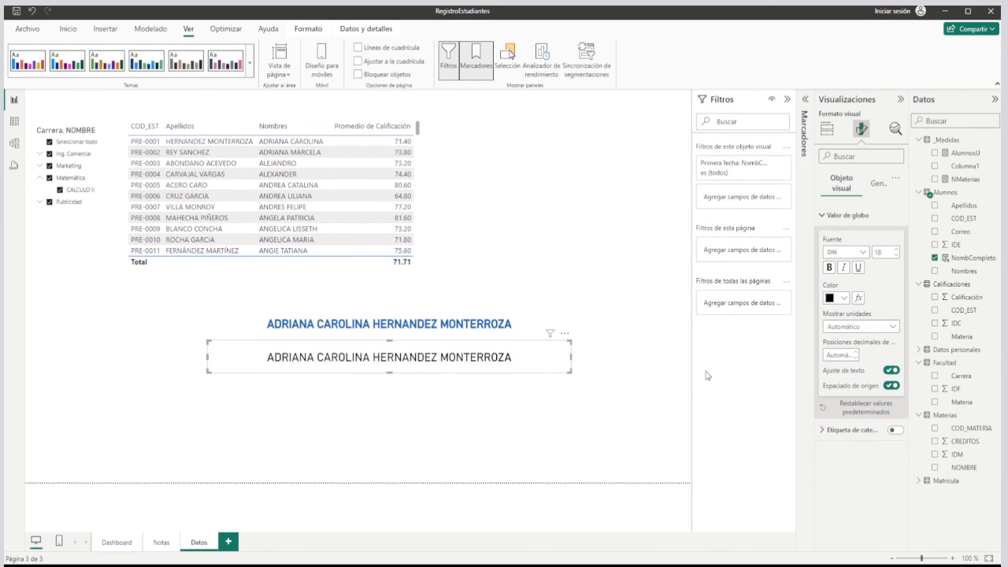
# Paste two copies of the black-text card and stack them below it in the same column.
pyautogui.click(625, 378)
pyautogui.click(542, 371)
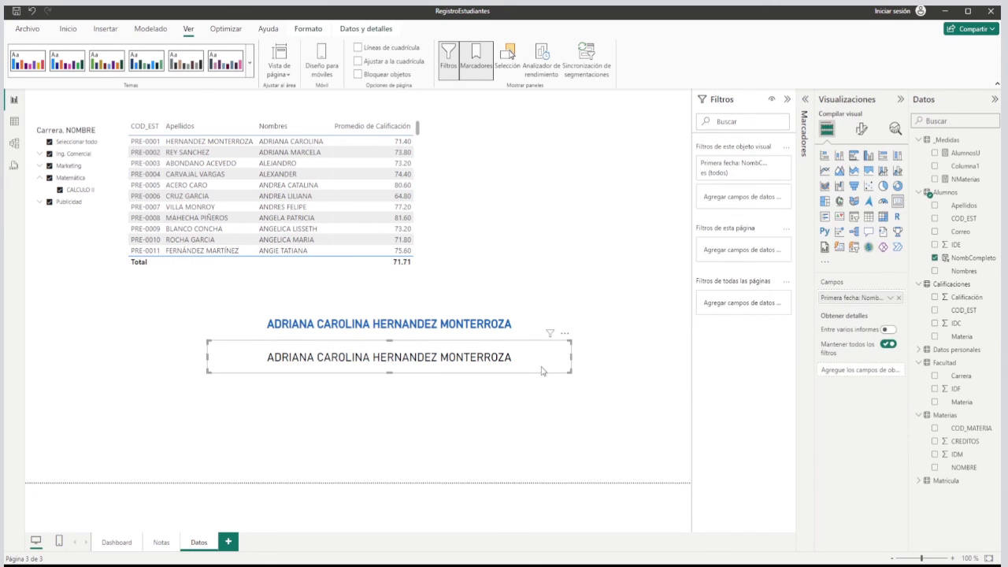
pyautogui.hotkey('ctrl', 'v')
pyautogui.moveTo(461, 363); pyautogui.dragTo(453, 430)
pyautogui.hotkey('ctrl', 'v')
# Replace the first black-text card's field with Correo, and the second one's with Teléfono from Datos personales.
pyautogui.click(504, 361)
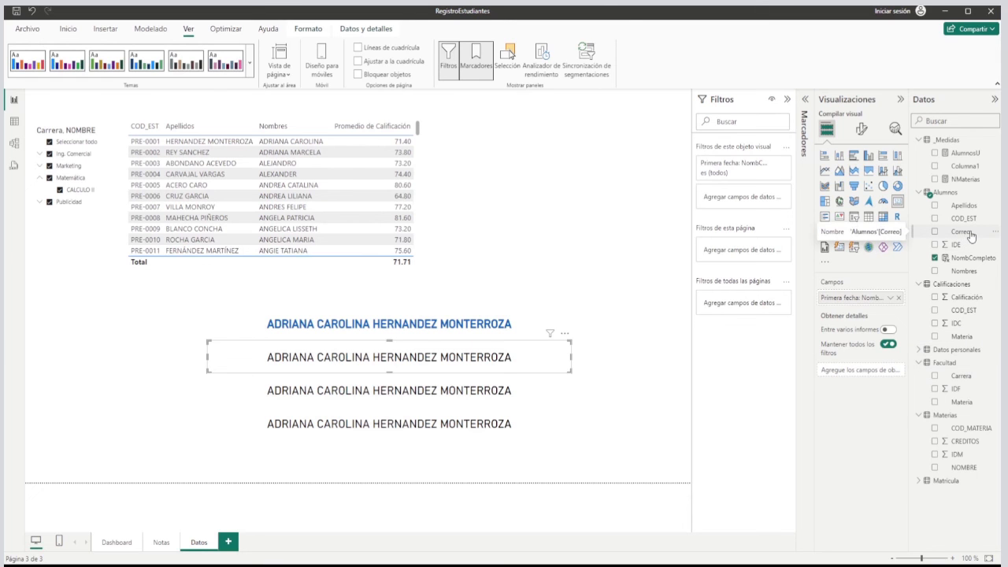
pyautogui.moveTo(971, 236); pyautogui.dragTo(861, 301)
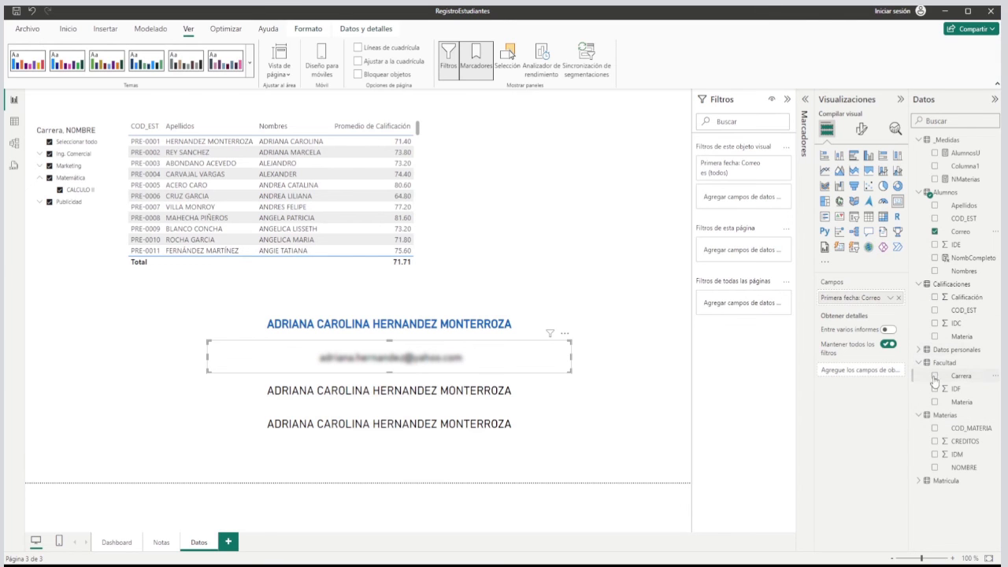
pyautogui.click(917, 351)
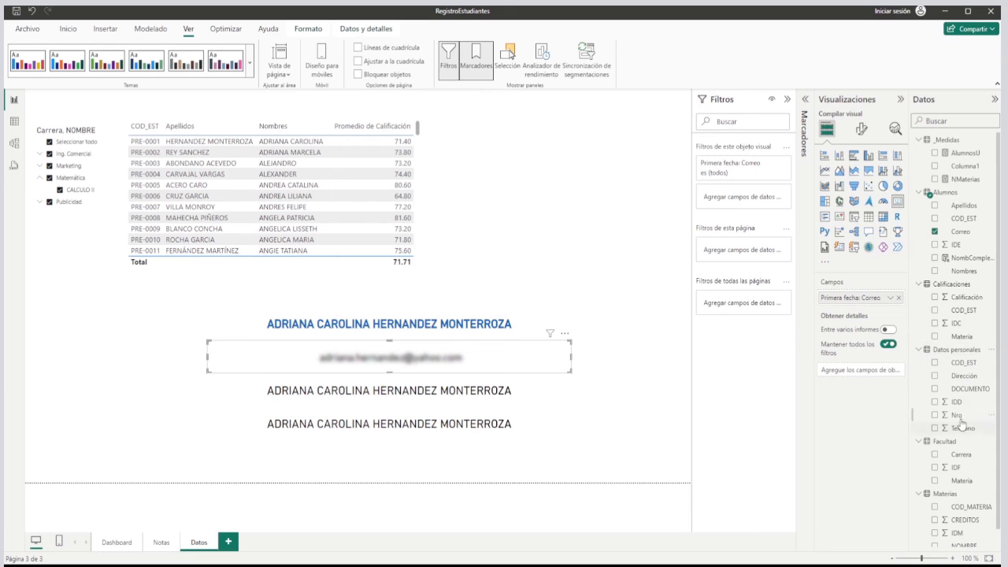
pyautogui.moveTo(964, 436)
pyautogui.mouseDown()
pyautogui.moveTo(967, 422)
pyautogui.moveTo(967, 433)
pyautogui.moveTo(715, 434)
pyautogui.moveTo(832, 374)
pyautogui.moveTo(838, 353)
pyautogui.moveTo(958, 431)
pyautogui.mouseUp()
pyautogui.click(529, 405)
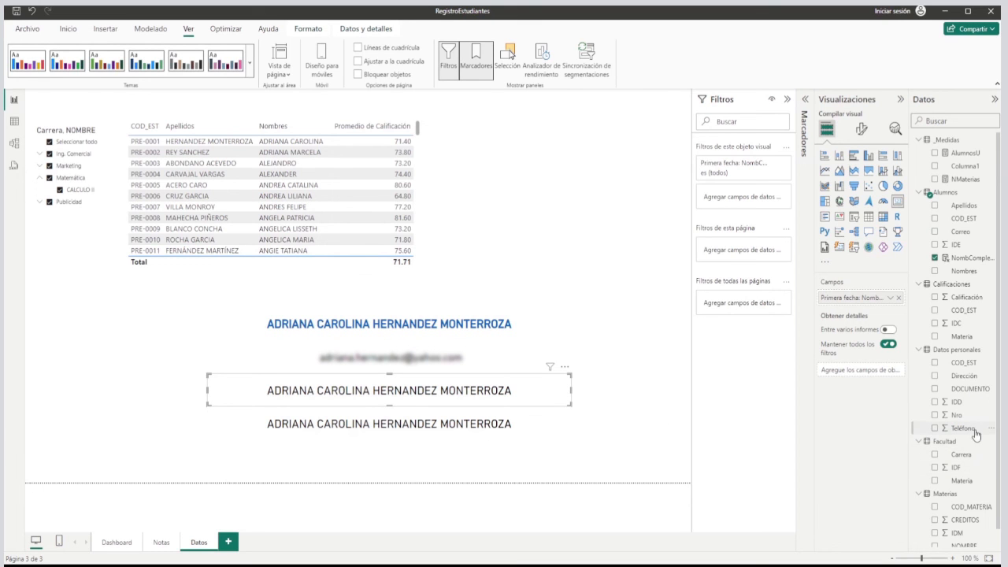
pyautogui.moveTo(975, 430); pyautogui.dragTo(857, 304)
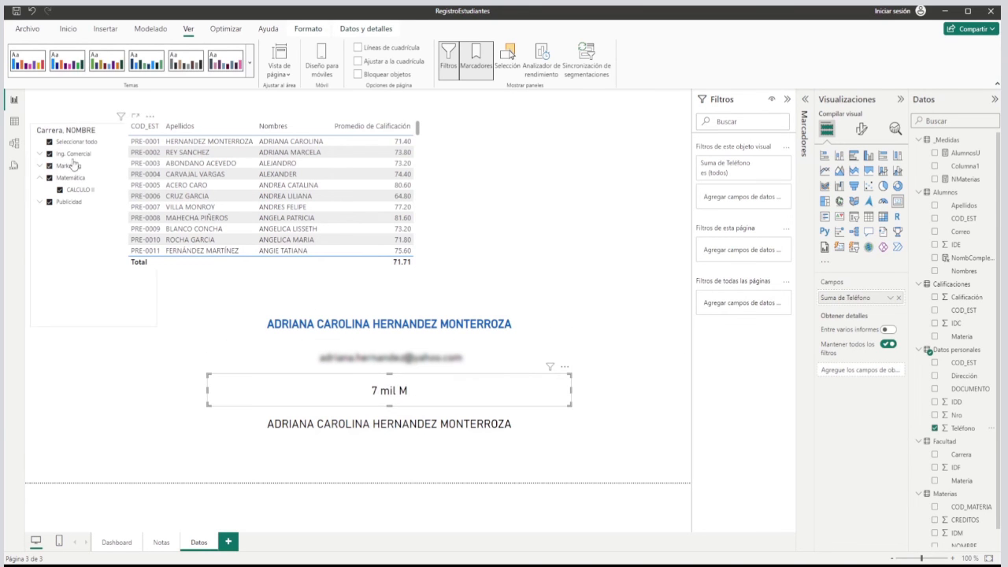
# Change the data type of the Teléfono column in the Datos personales table to Texto.
pyautogui.click(13, 123)
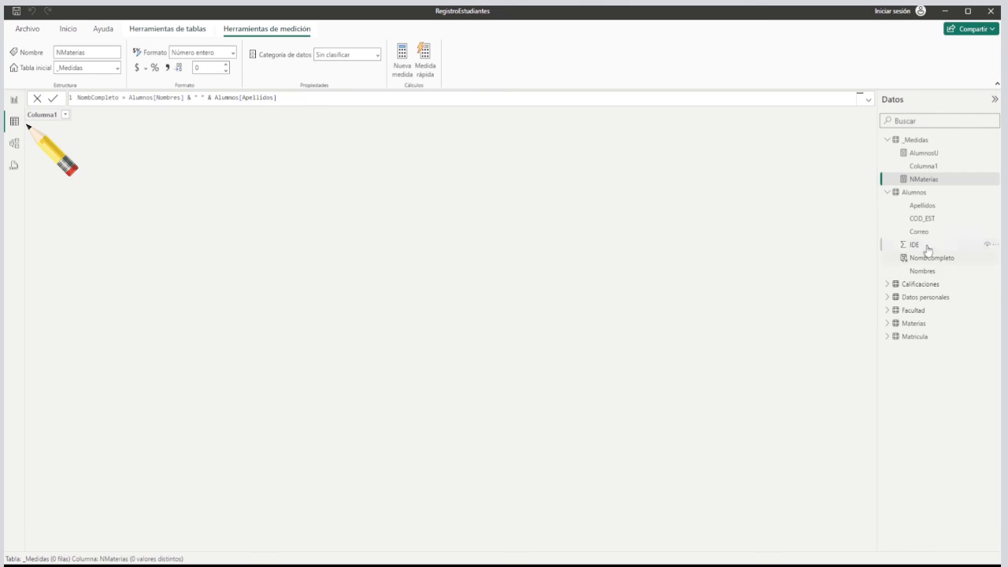
pyautogui.click(923, 299)
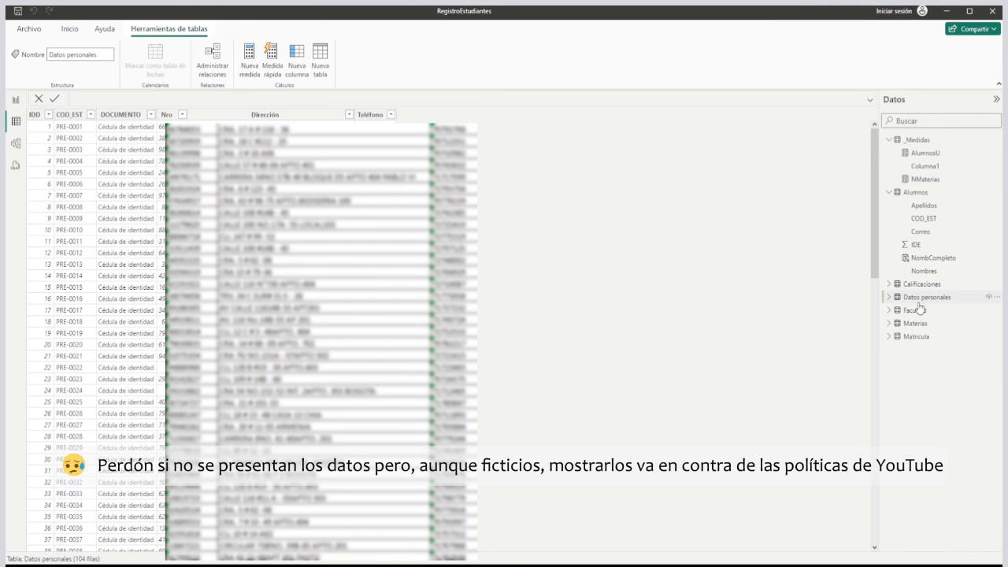
pyautogui.click(367, 115)
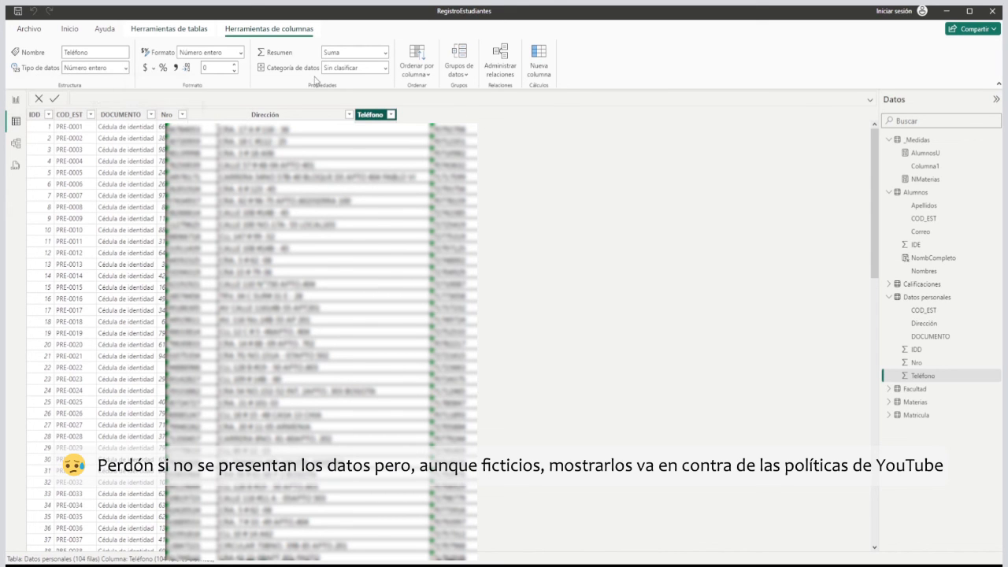
pyautogui.click(125, 68)
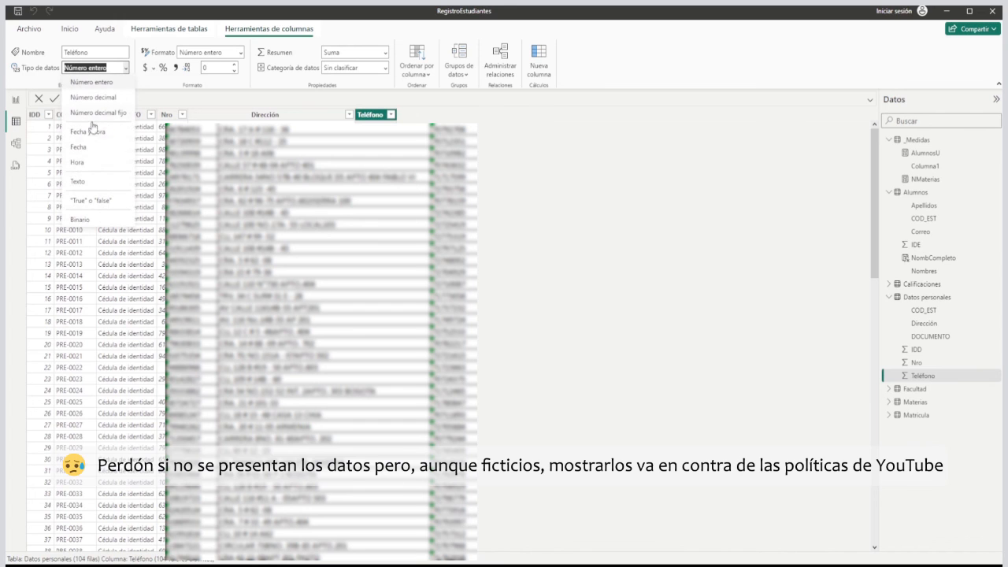
pyautogui.click(78, 181)
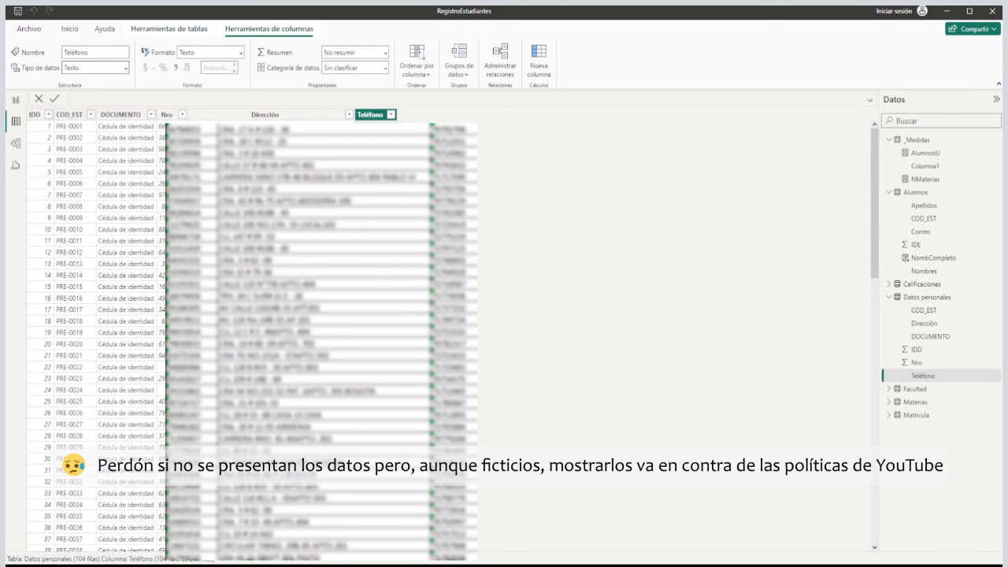
# Remove and re-add Teléfono in its report card, and assign Dirección to the lowest card.
pyautogui.click(16, 100)
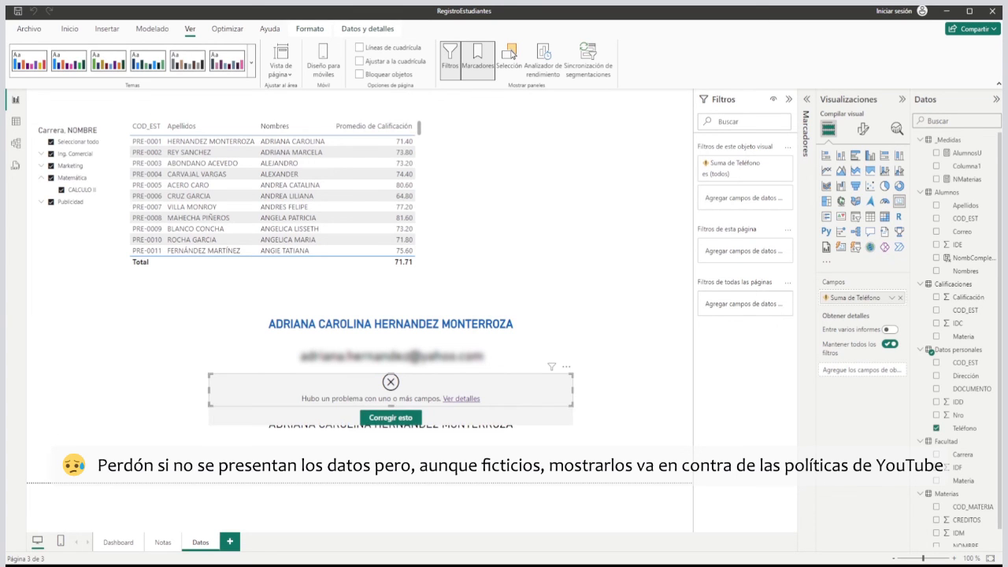
pyautogui.click(900, 298)
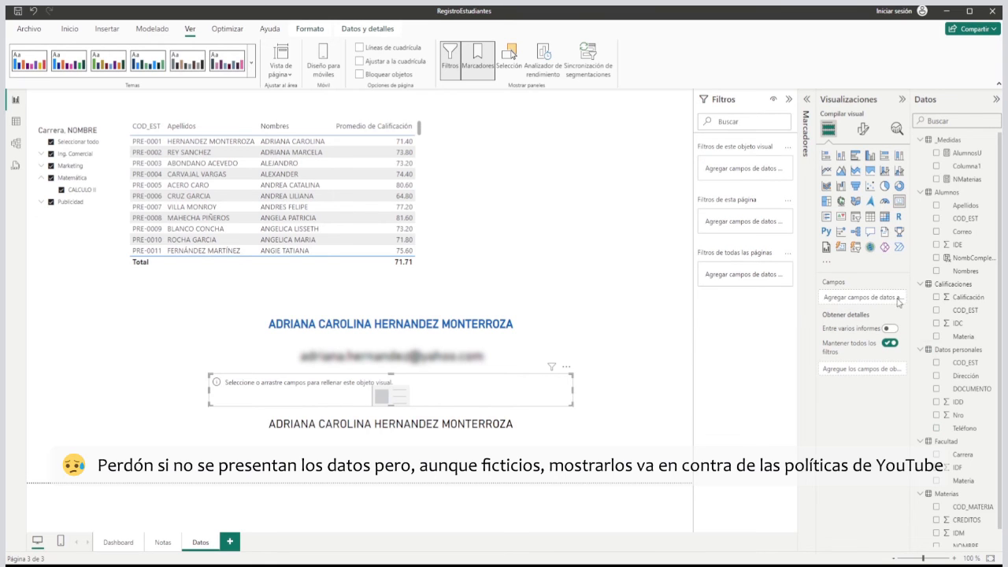
pyautogui.moveTo(970, 431); pyautogui.dragTo(857, 304)
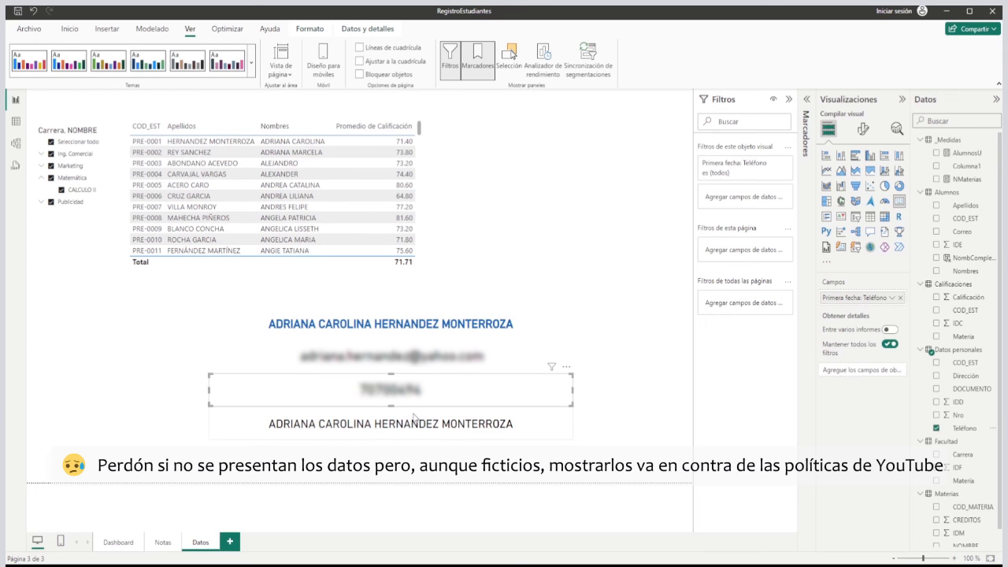
pyautogui.click(385, 431)
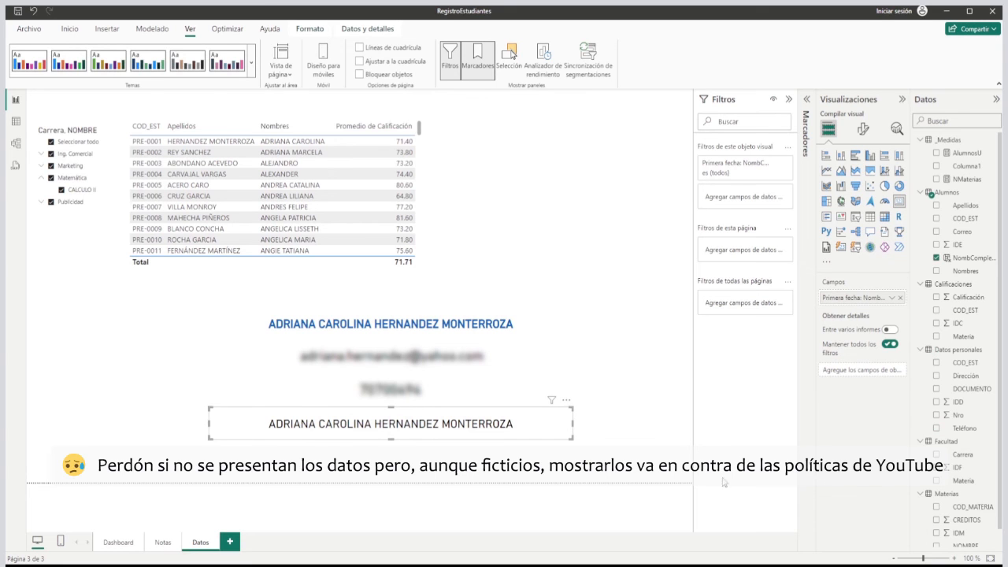
pyautogui.moveTo(973, 377); pyautogui.dragTo(850, 305)
pyautogui.click(631, 433)
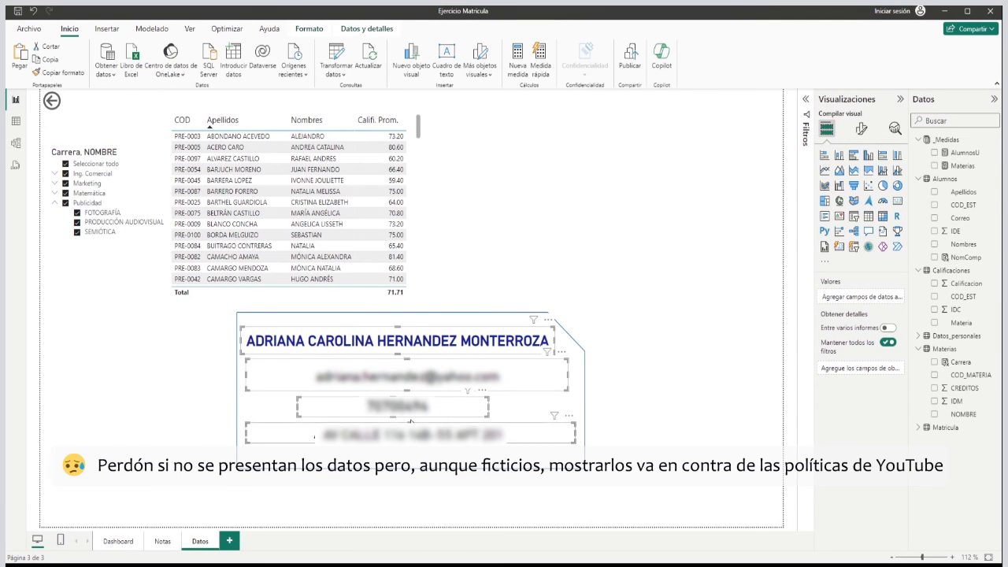
# Insert a rectangle with a clipped upper-right corner, as in the sample, and resize it to cover the four contact cards.
pyautogui.click(263, 318)
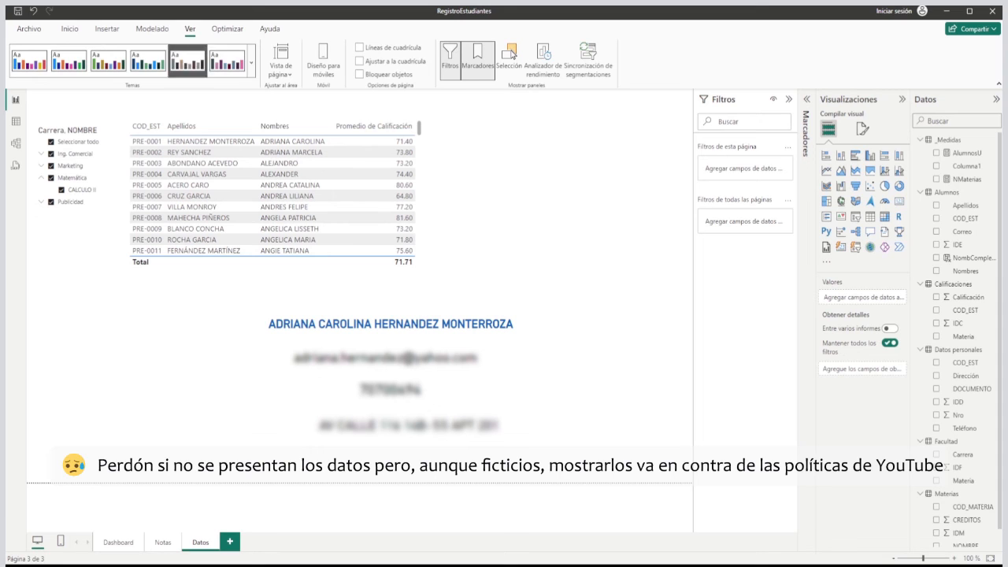
pyautogui.click(107, 29)
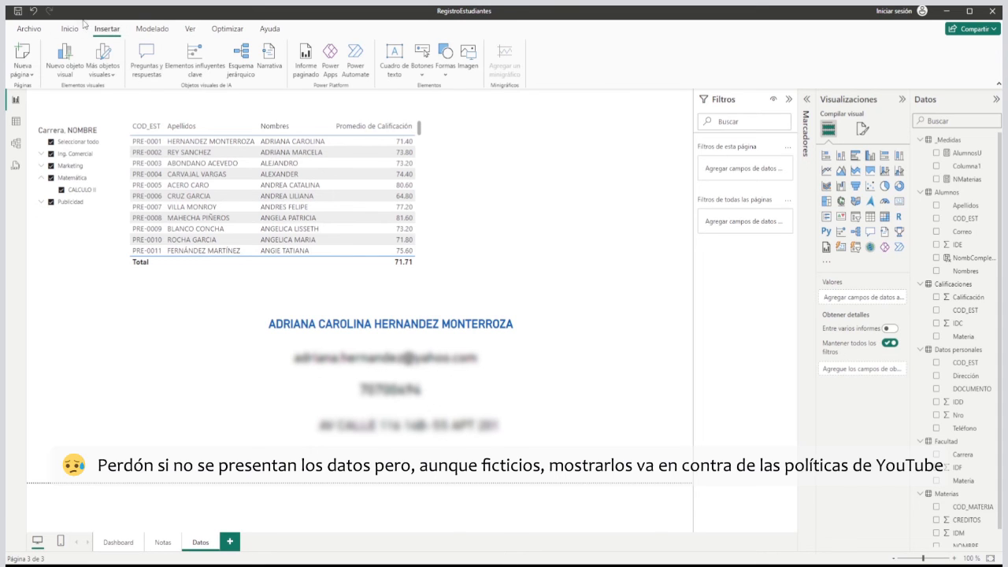
pyautogui.click(447, 71)
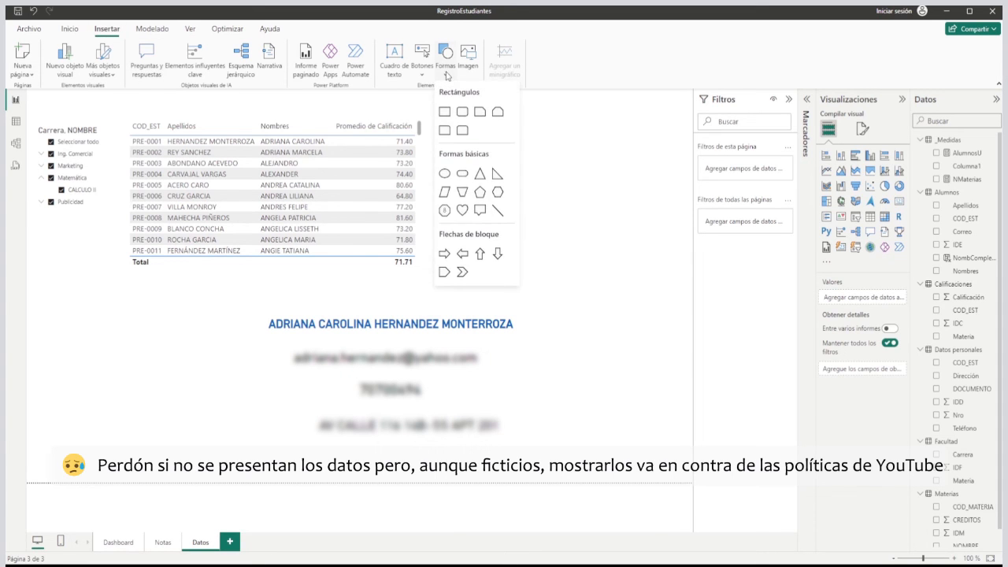
pyautogui.click(478, 111)
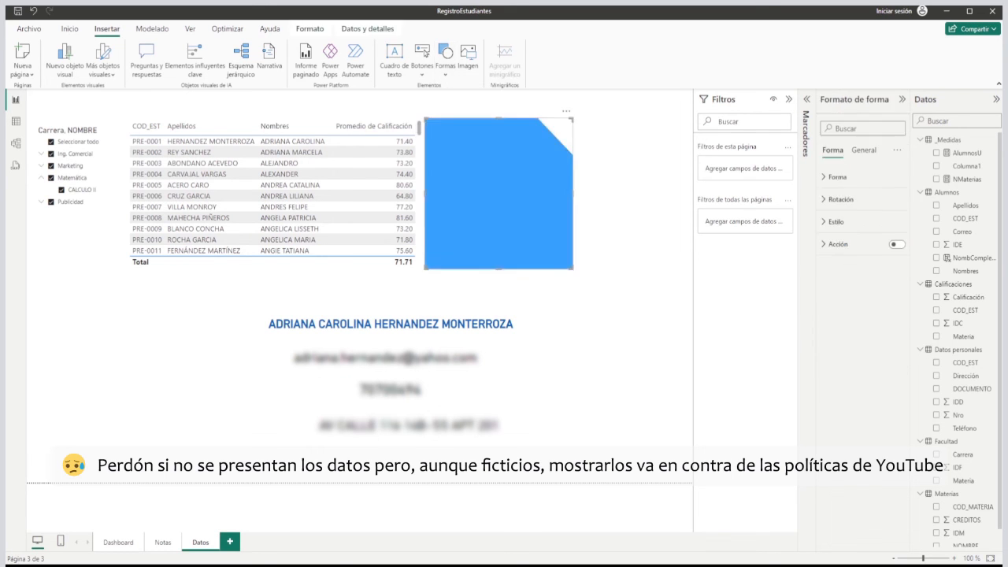
pyautogui.moveTo(478, 219); pyautogui.dragTo(287, 405)
pyautogui.moveTo(386, 445); pyautogui.dragTo(549, 439)
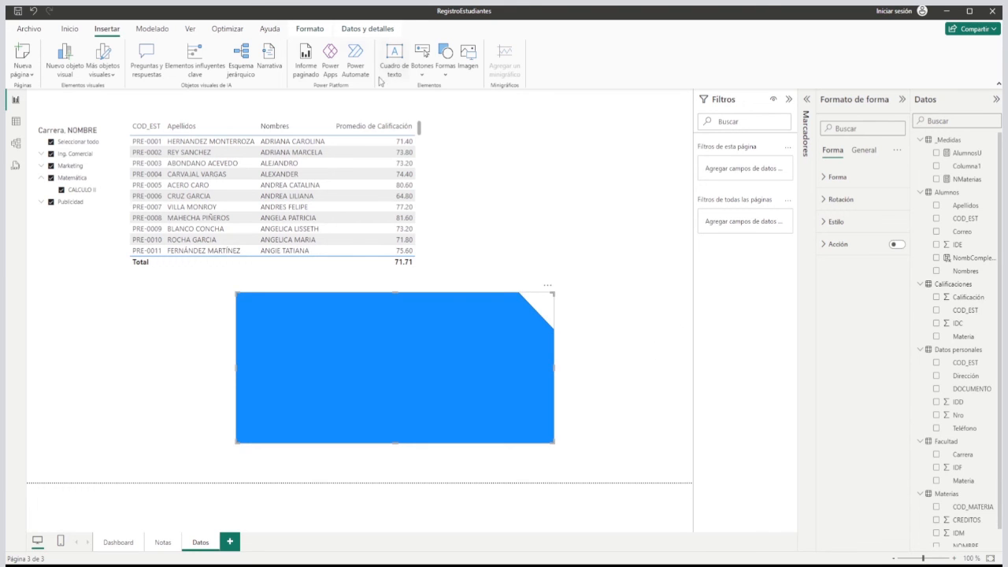
# Send the blue clipped rectangle behind the contact cards.
pyautogui.click(318, 32)
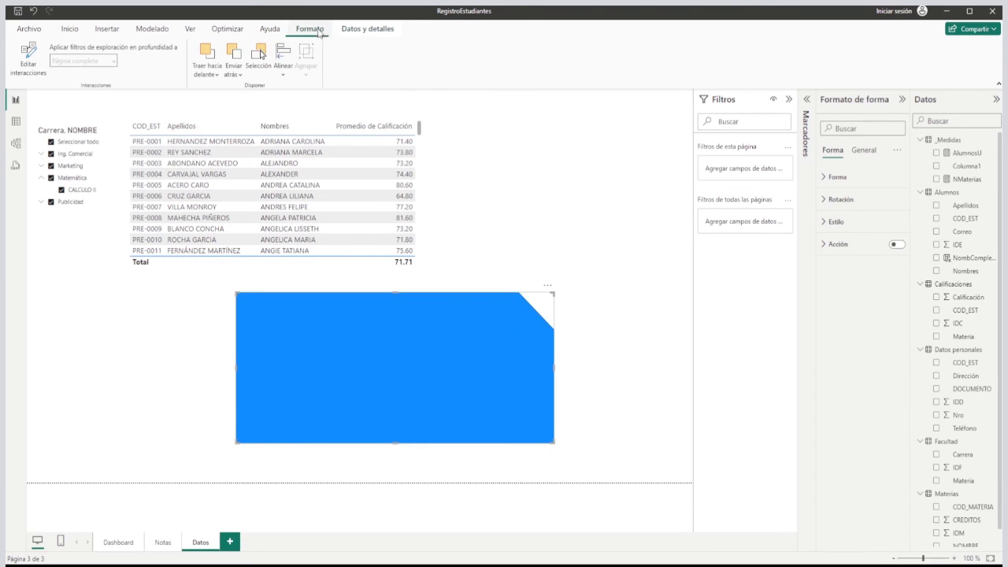
pyautogui.click(233, 71)
pyautogui.click(248, 113)
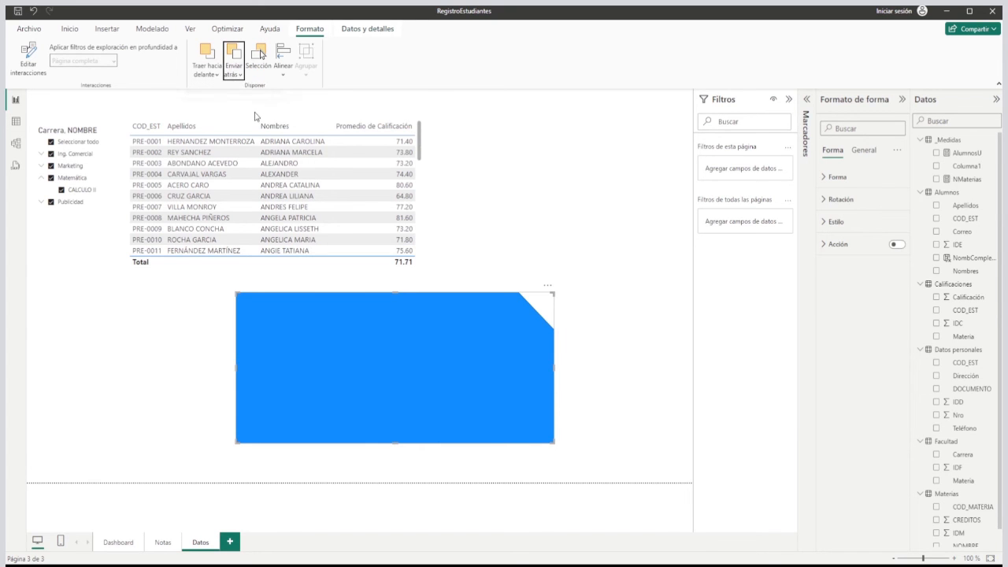
pyautogui.click(634, 323)
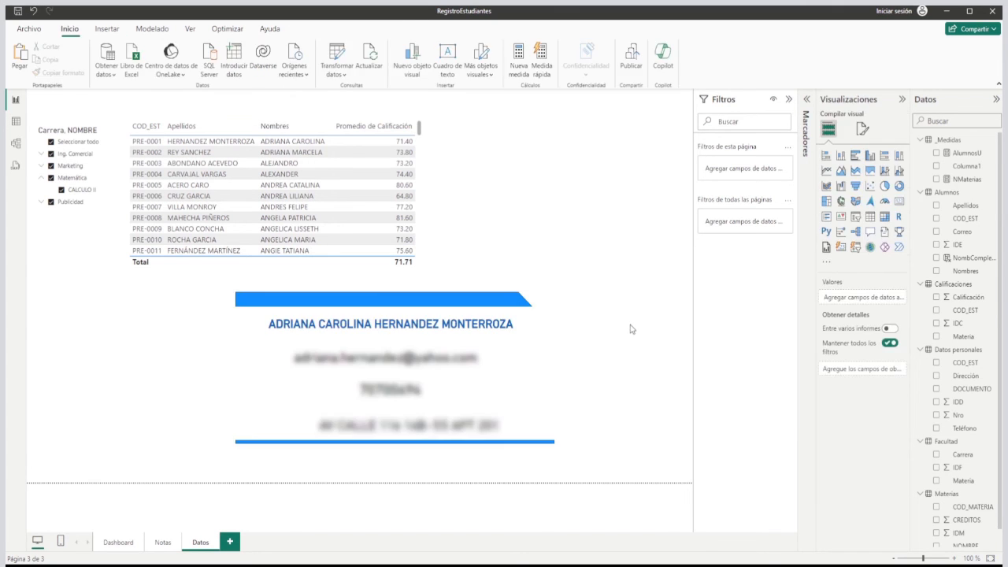
# Change the fill colour of the clipped-corner rectangle behind the contact cards to white (Blanco).
pyautogui.click(489, 306)
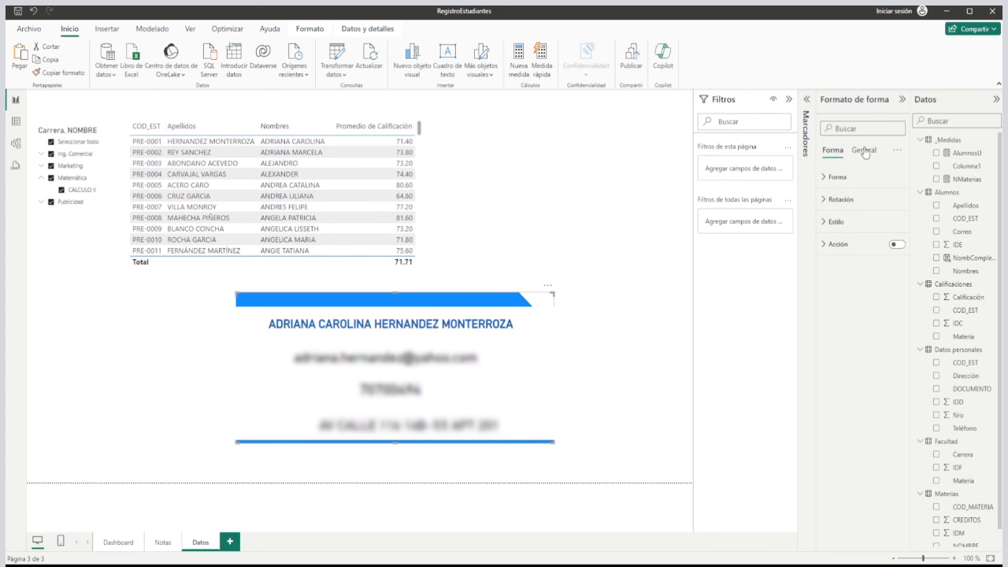
pyautogui.click(835, 221)
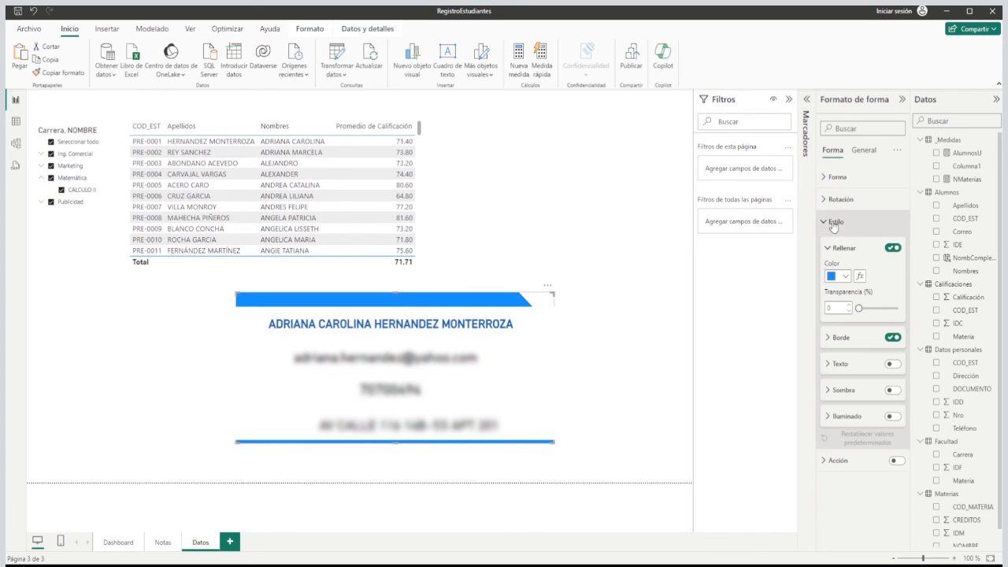
pyautogui.click(839, 276)
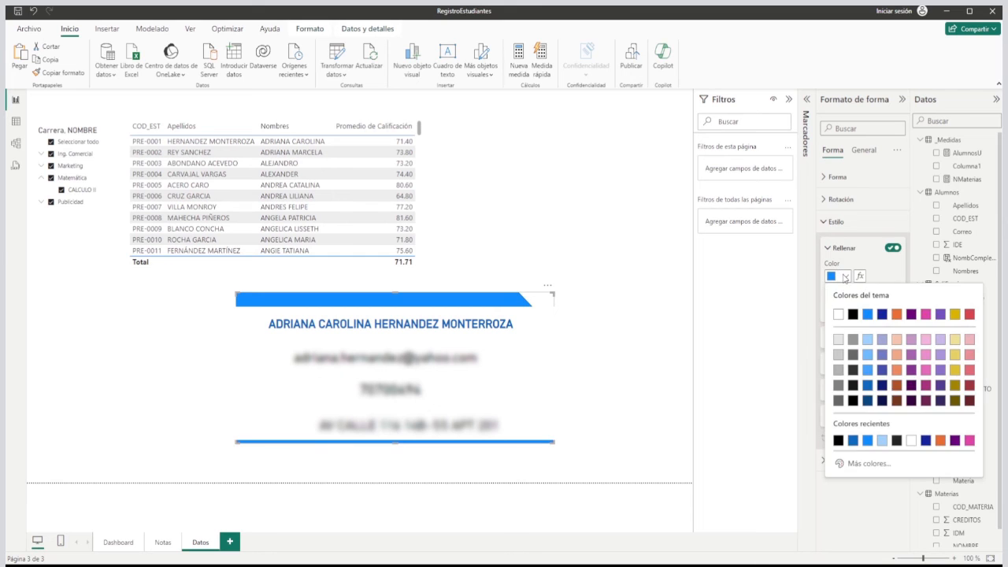
pyautogui.click(839, 317)
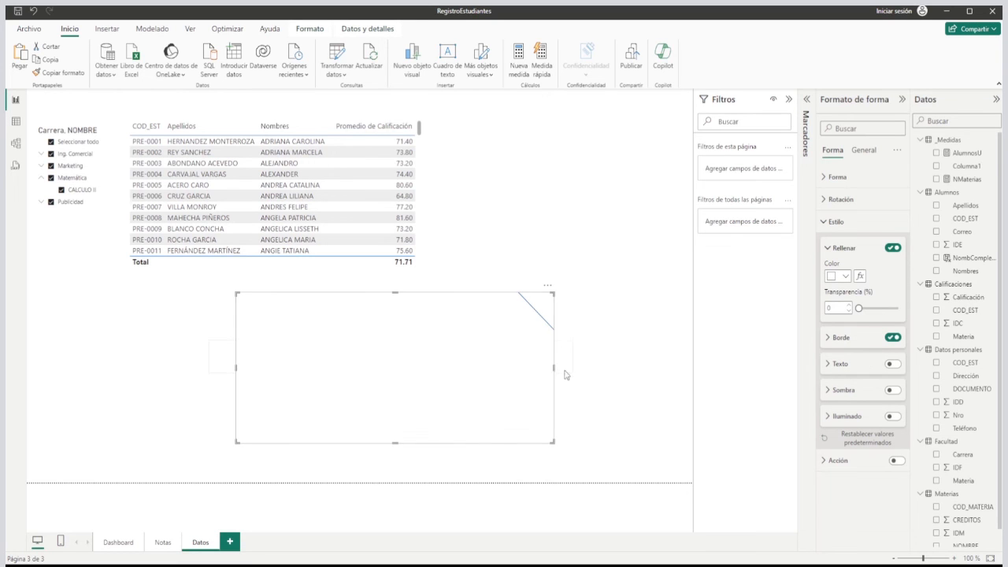
# Widen the clipped-corner rectangle on both sides so it frames the contact cards with more room.
pyautogui.moveTo(554, 369); pyautogui.dragTo(578, 371)
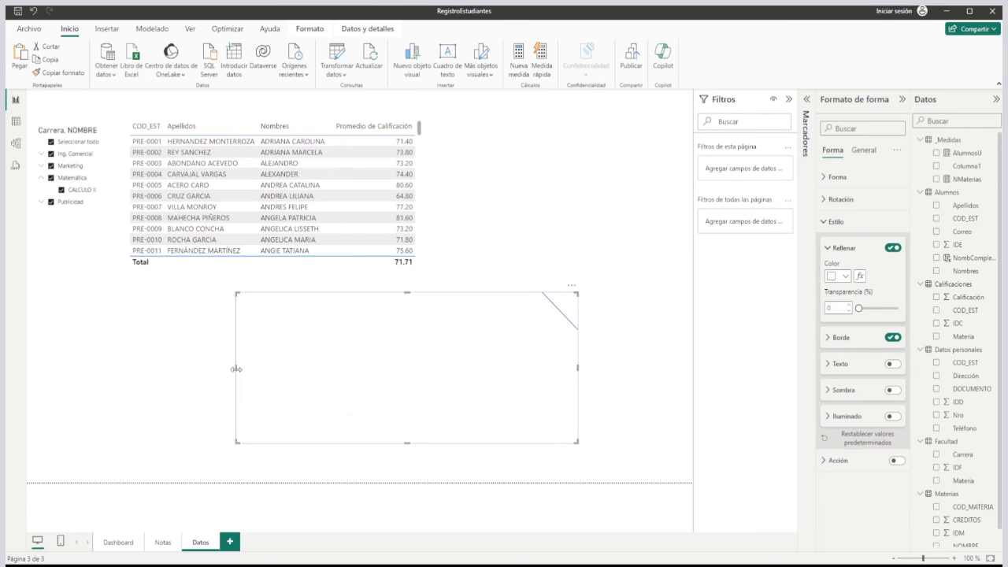
pyautogui.moveTo(233, 374); pyautogui.dragTo(223, 371)
pyautogui.click(185, 383)
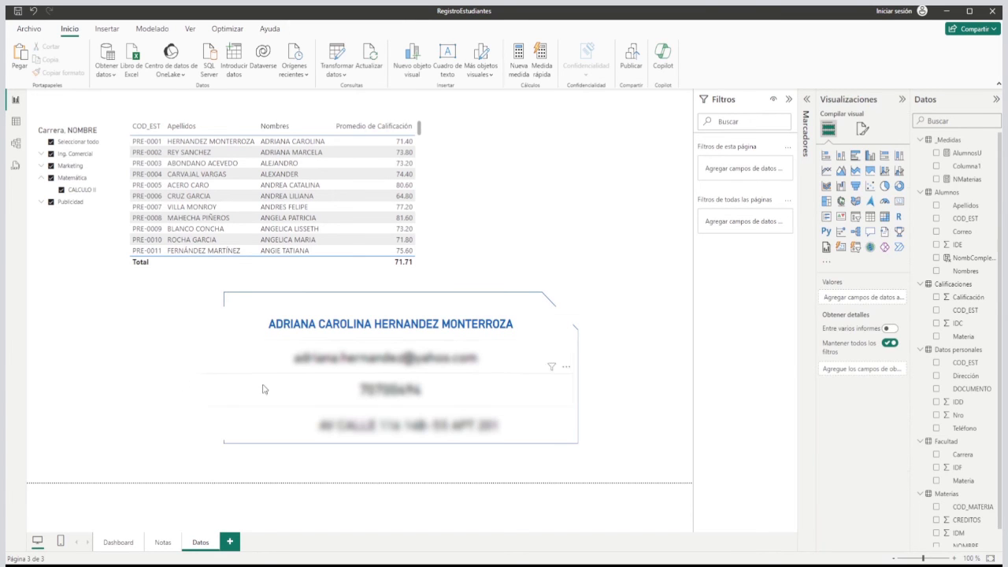
# Narrow the full name, Correo, Teléfono and Dirección cards so they fit inside the clipped-corner outline.
pyautogui.click(491, 327)
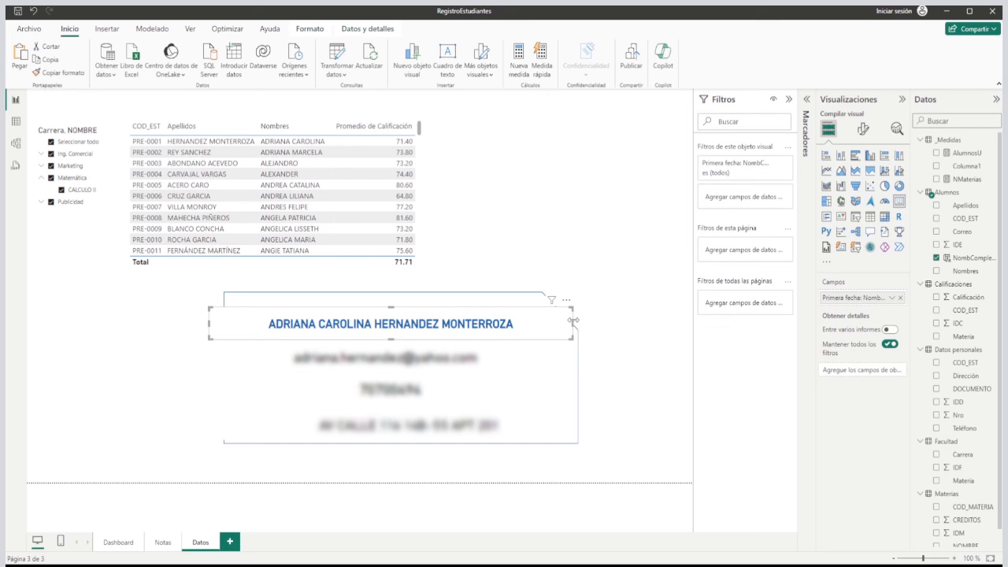
pyautogui.moveTo(573, 321); pyautogui.dragTo(549, 320)
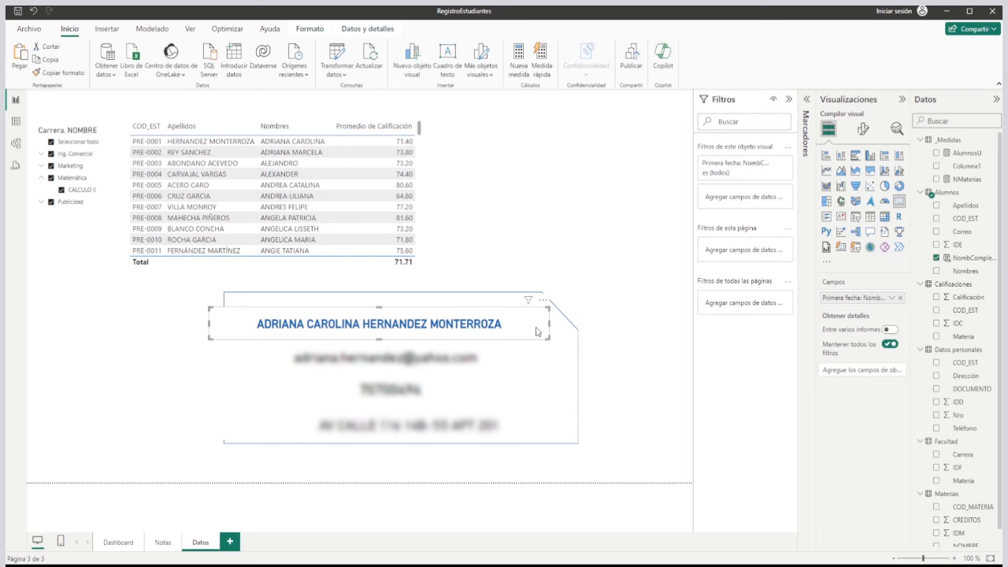
pyautogui.moveTo(209, 323); pyautogui.dragTo(232, 323)
pyautogui.click(342, 370)
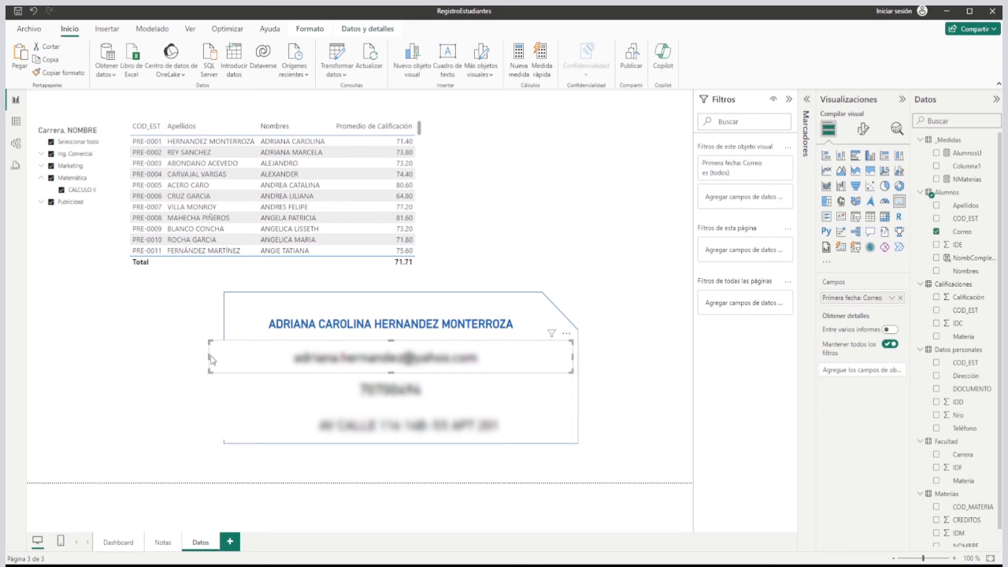
pyautogui.moveTo(208, 357); pyautogui.dragTo(234, 393)
pyautogui.click(349, 403)
pyautogui.click(261, 426)
pyautogui.moveTo(210, 424); pyautogui.dragTo(234, 423)
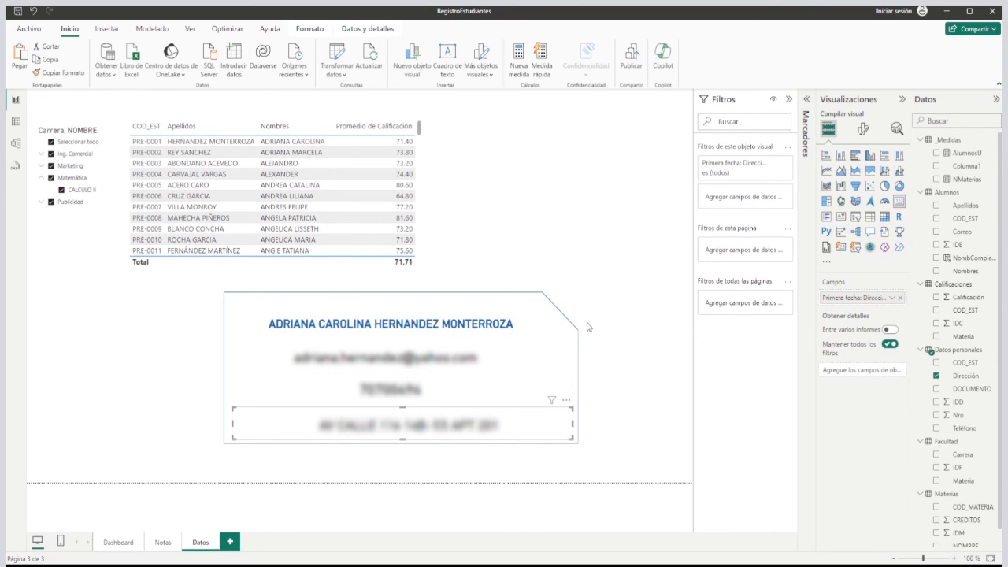
pyautogui.click(653, 315)
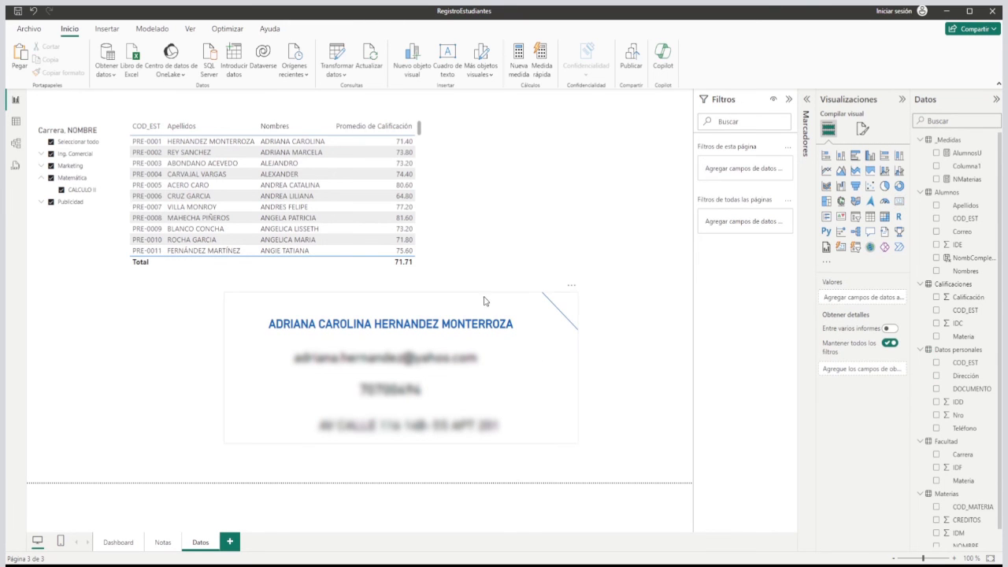
# Select several different students in the table to test the contact cards, and review the Notas and Dashboard pages.
pyautogui.click(191, 208)
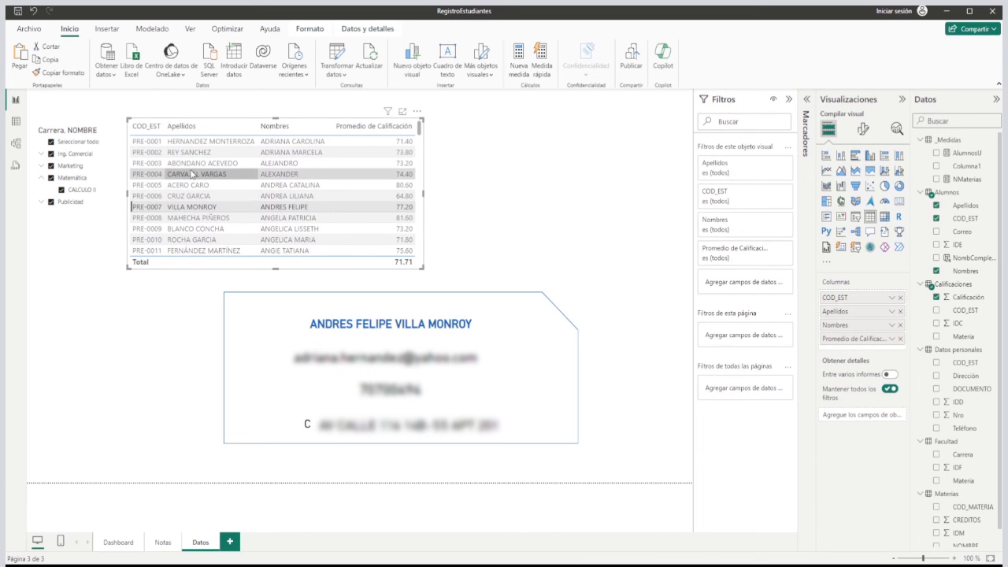
pyautogui.click(192, 174)
pyautogui.click(191, 222)
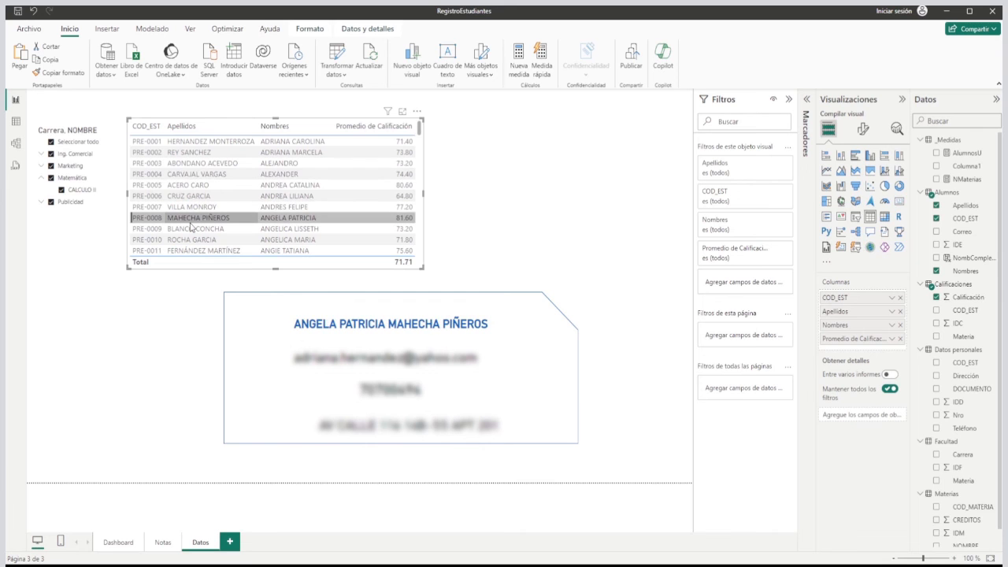
pyautogui.click(199, 173)
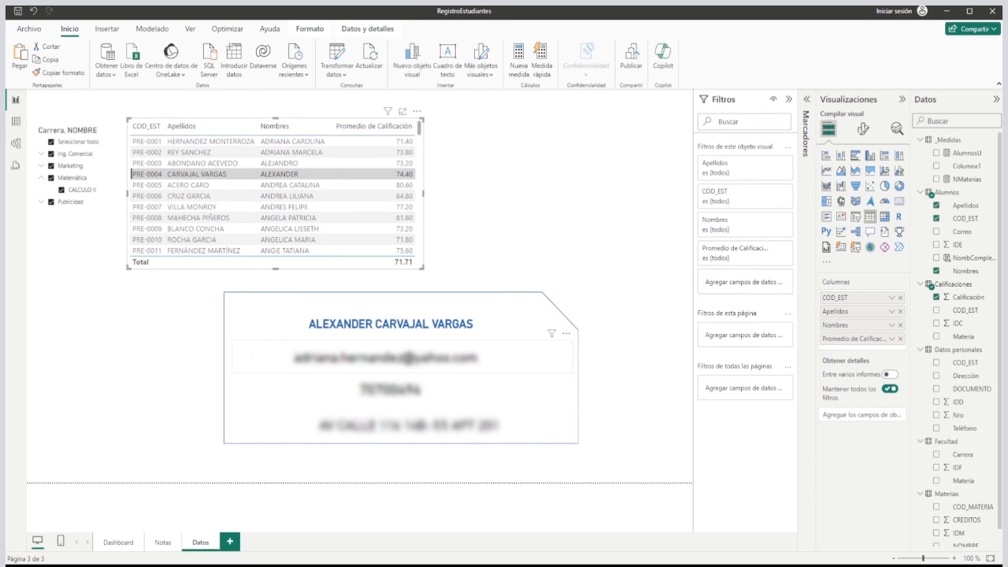
pyautogui.click(167, 543)
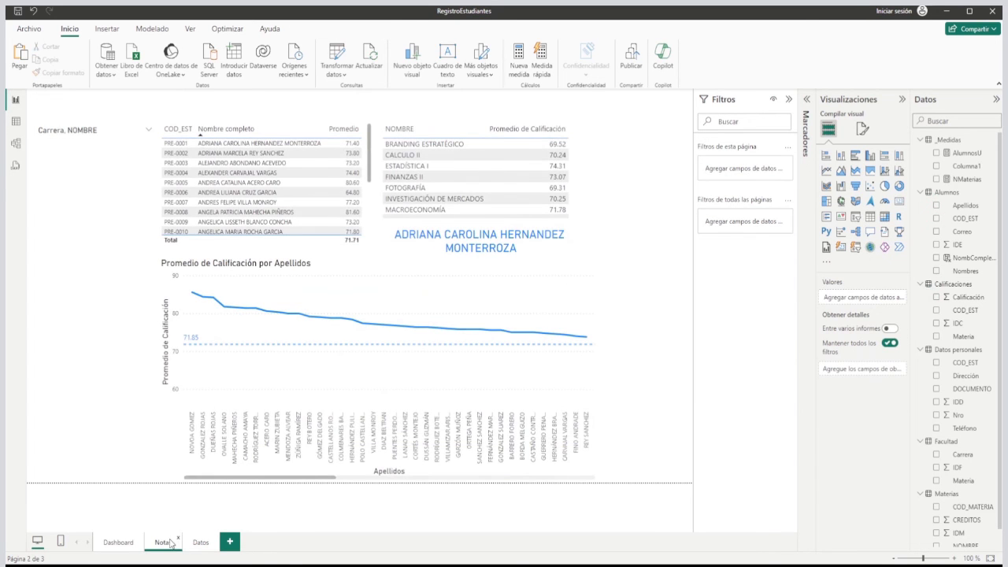
pyautogui.click(127, 545)
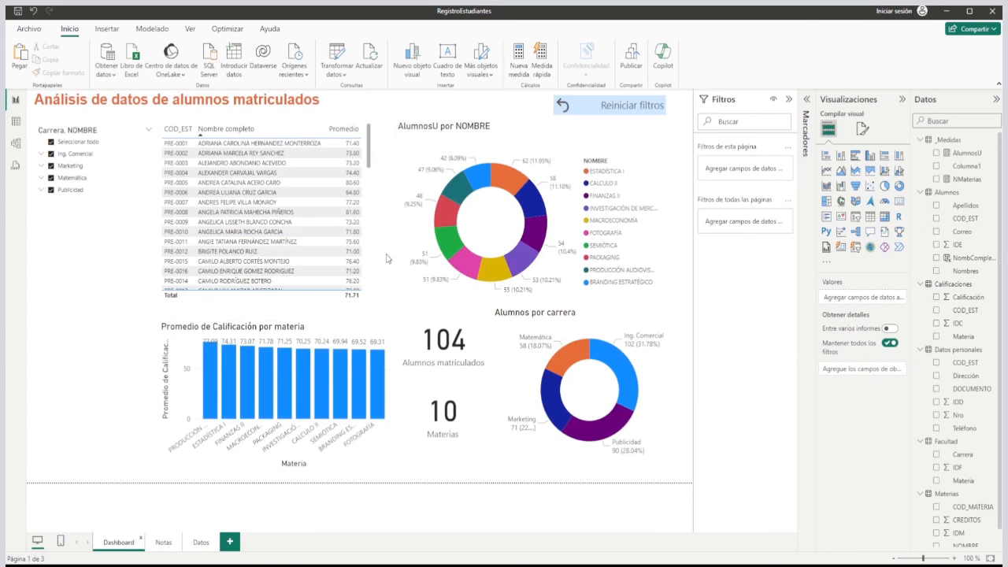